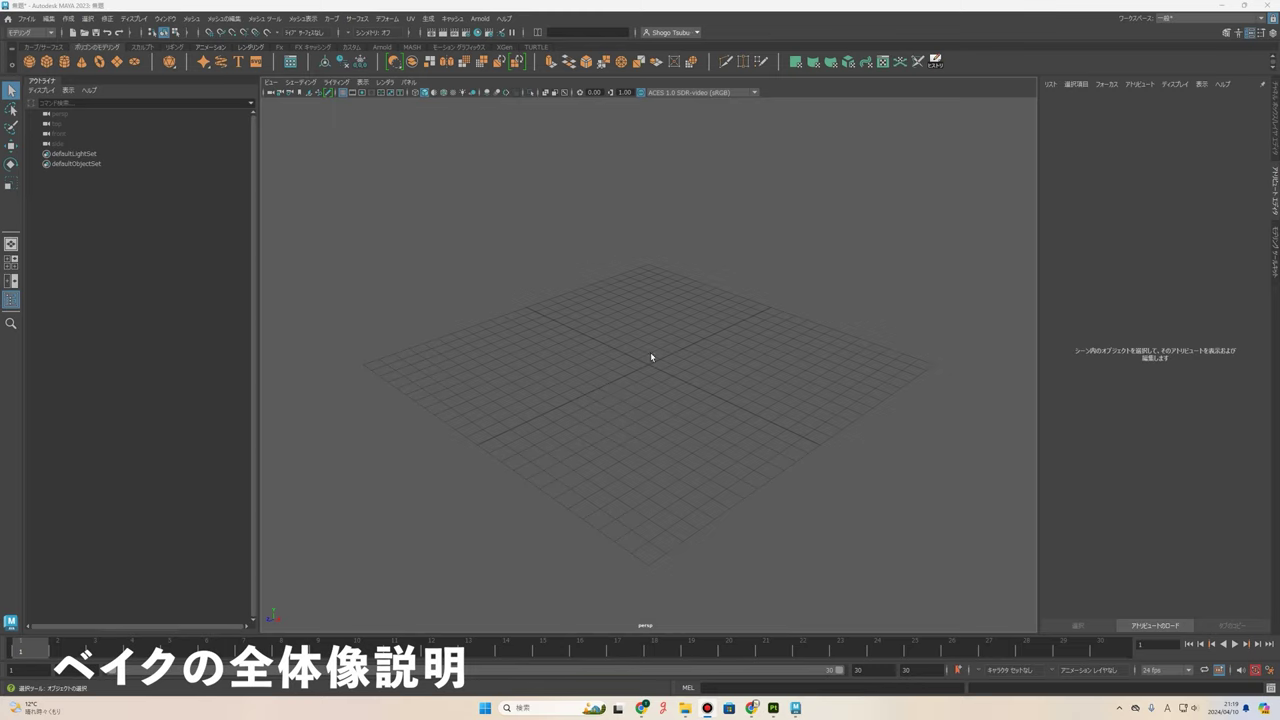
- Bring up Maya's Open Scene dialog from the File menu
alt+drag(660, 346, 701, 415)
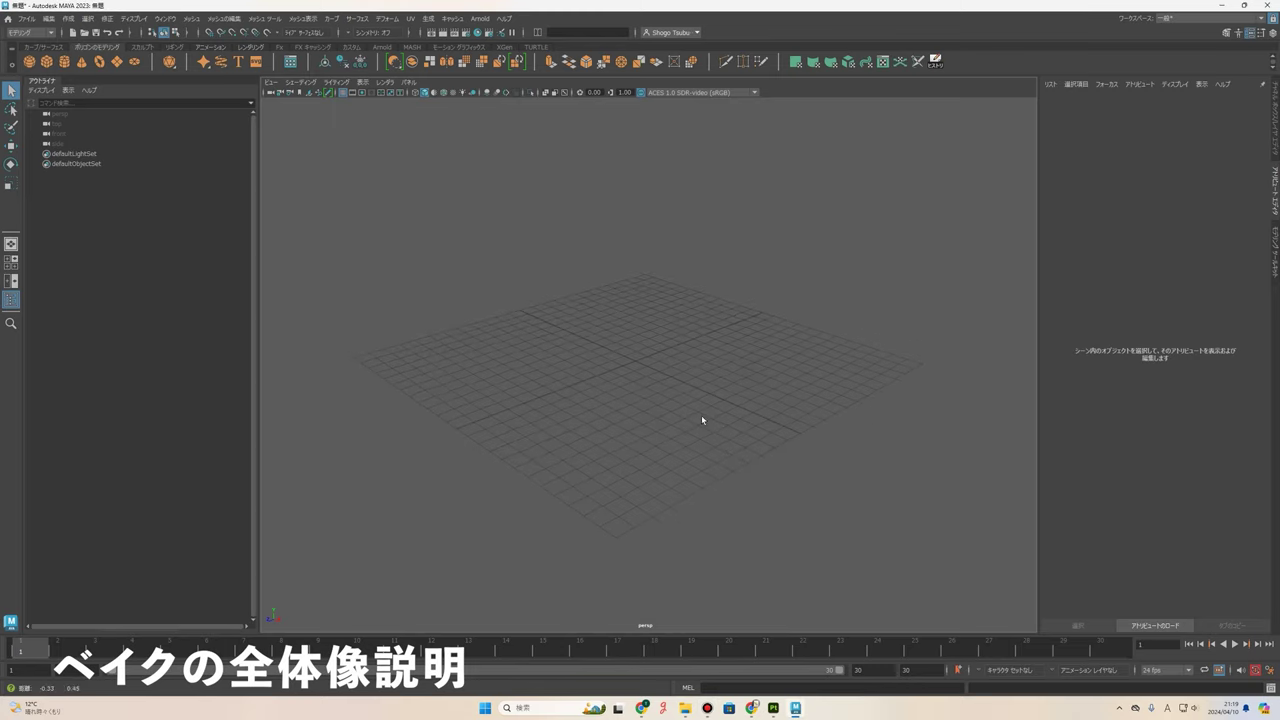
click(775, 709)
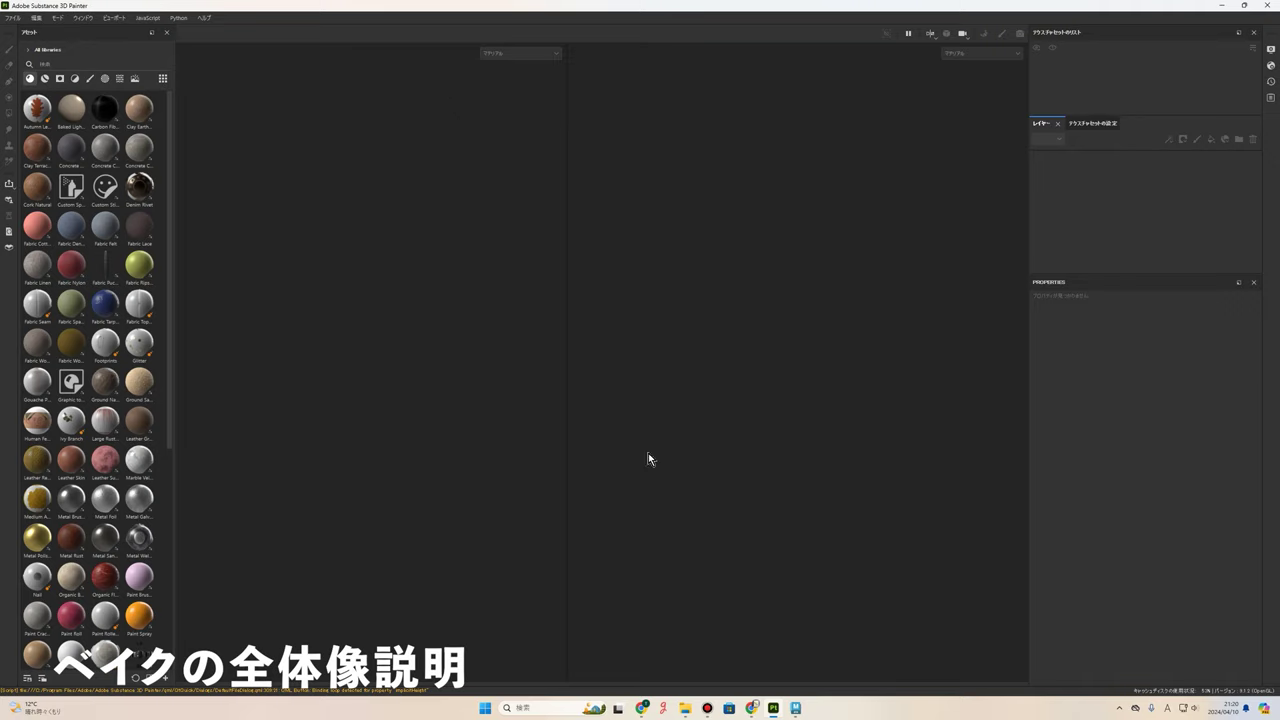
click(795, 708)
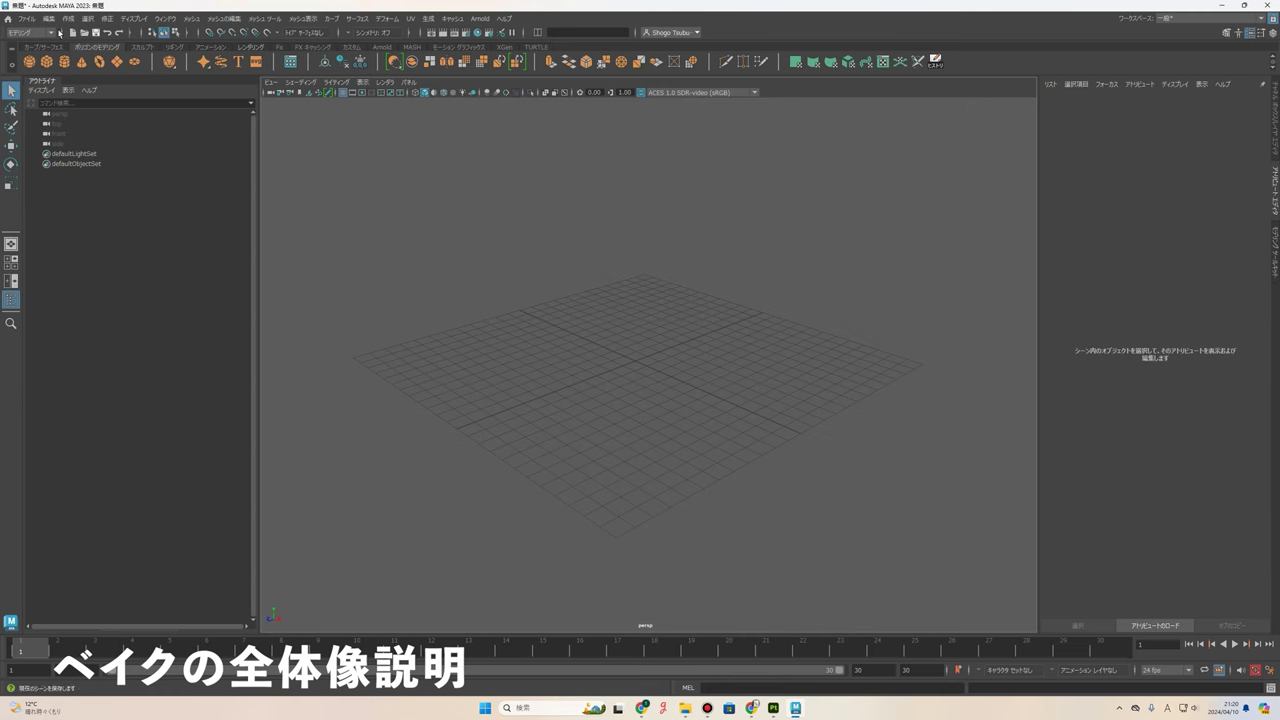
click(30, 23)
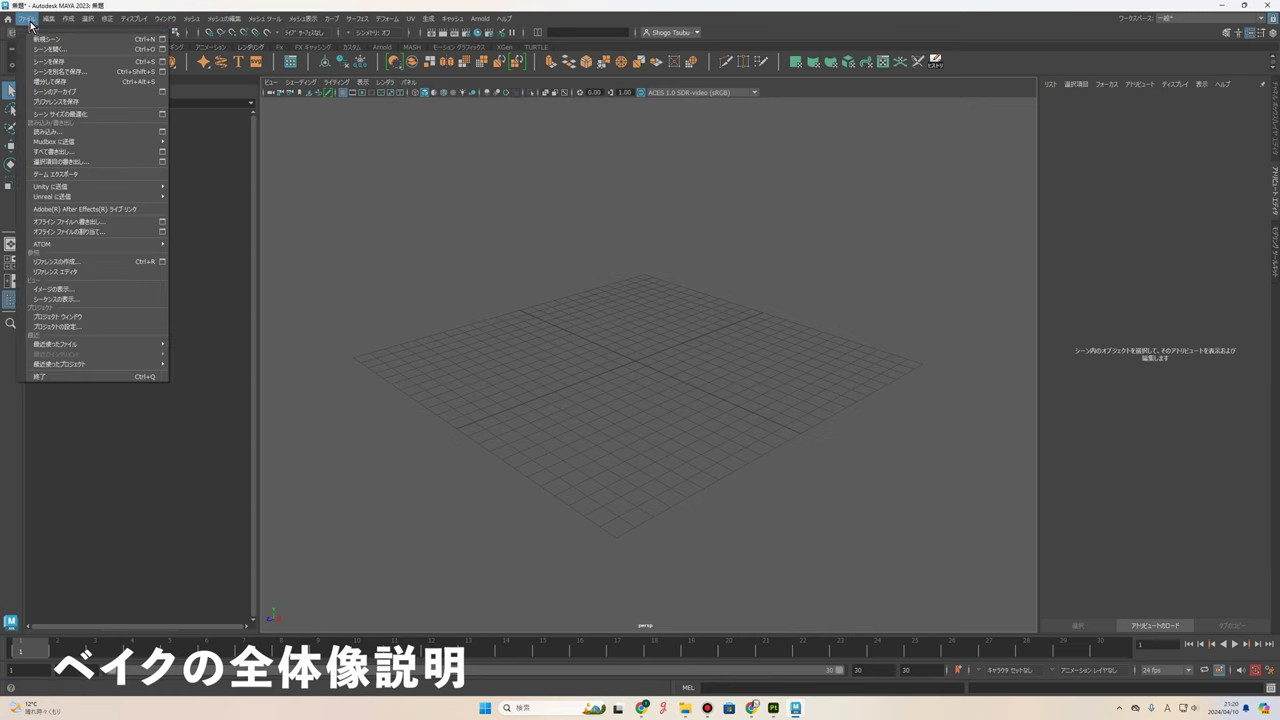
click(55, 52)
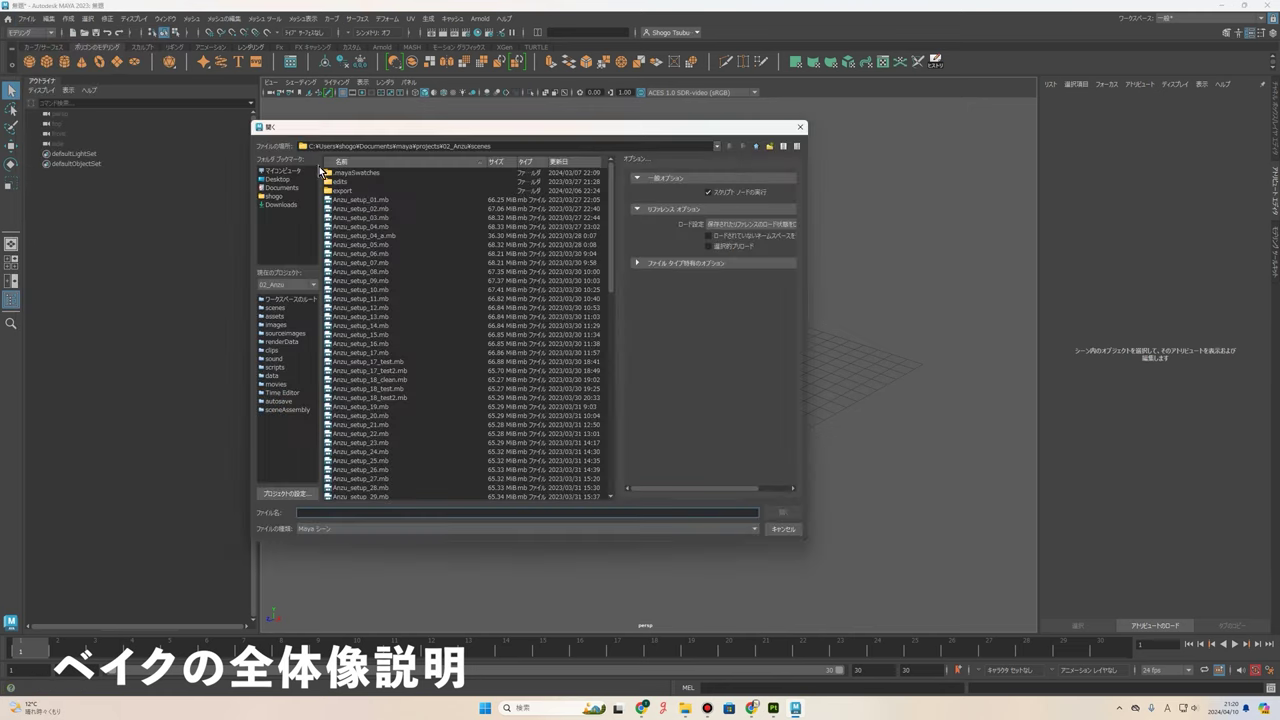
- Go to the siryo_01 folder, open lowPolyWeapon_sample.mb, and discard the unsaved empty scene
click(685, 708)
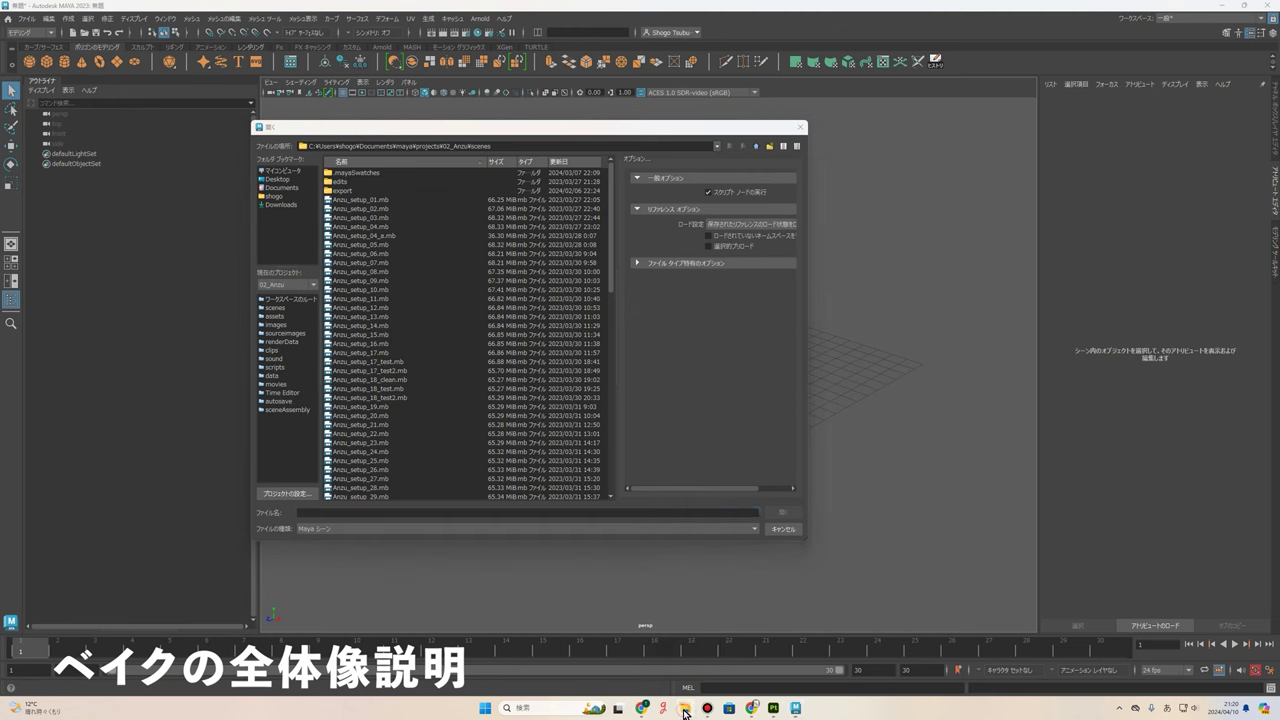
click(1049, 195)
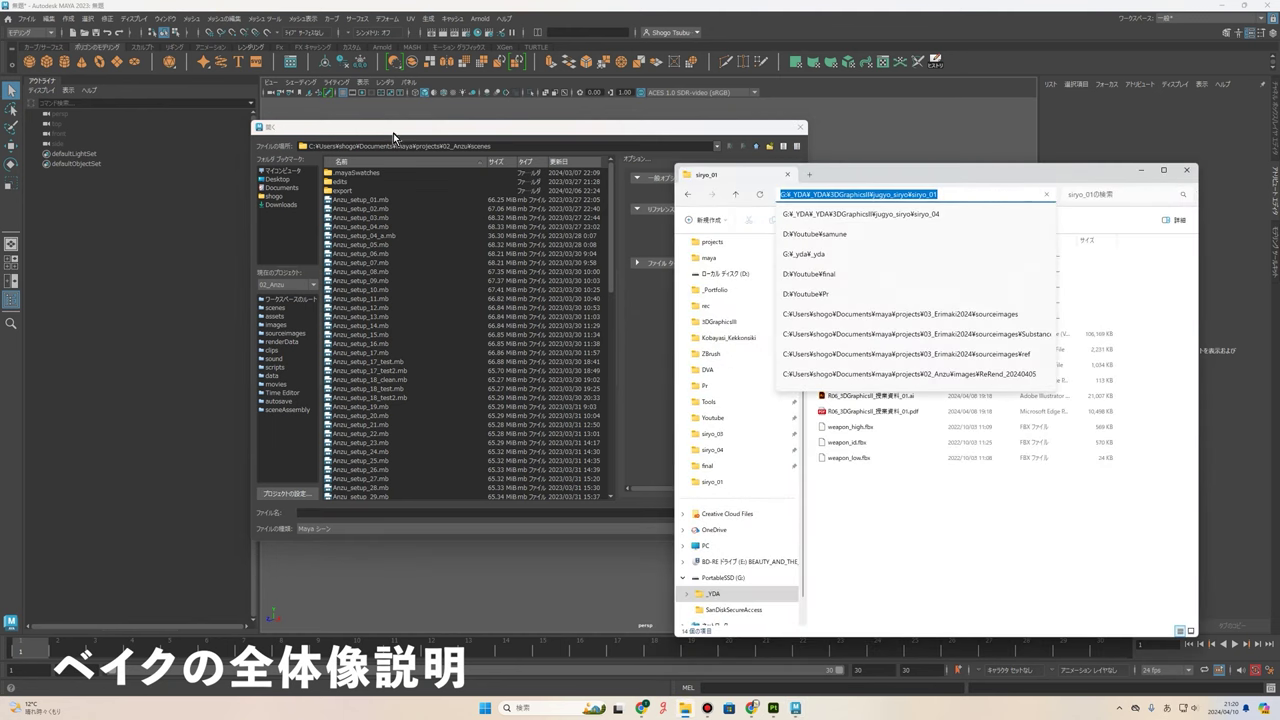
click(508, 157)
click(314, 146)
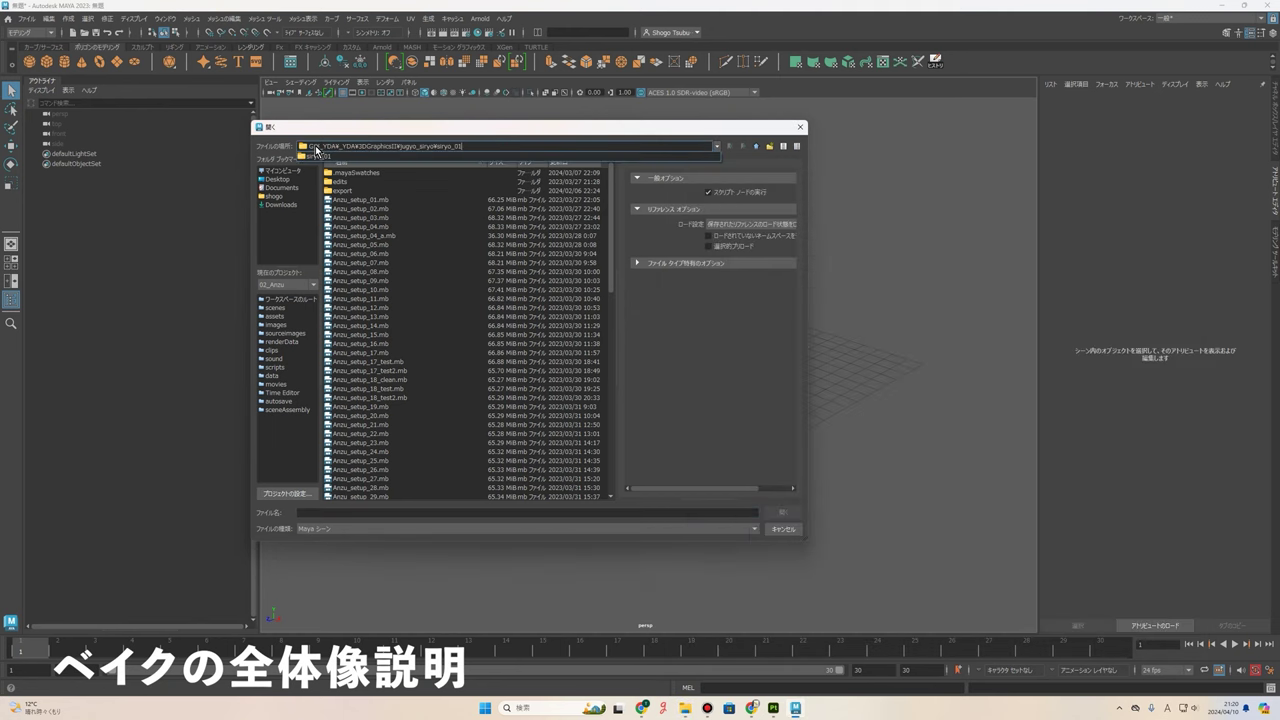
key(ctrl+v)
key(Return)
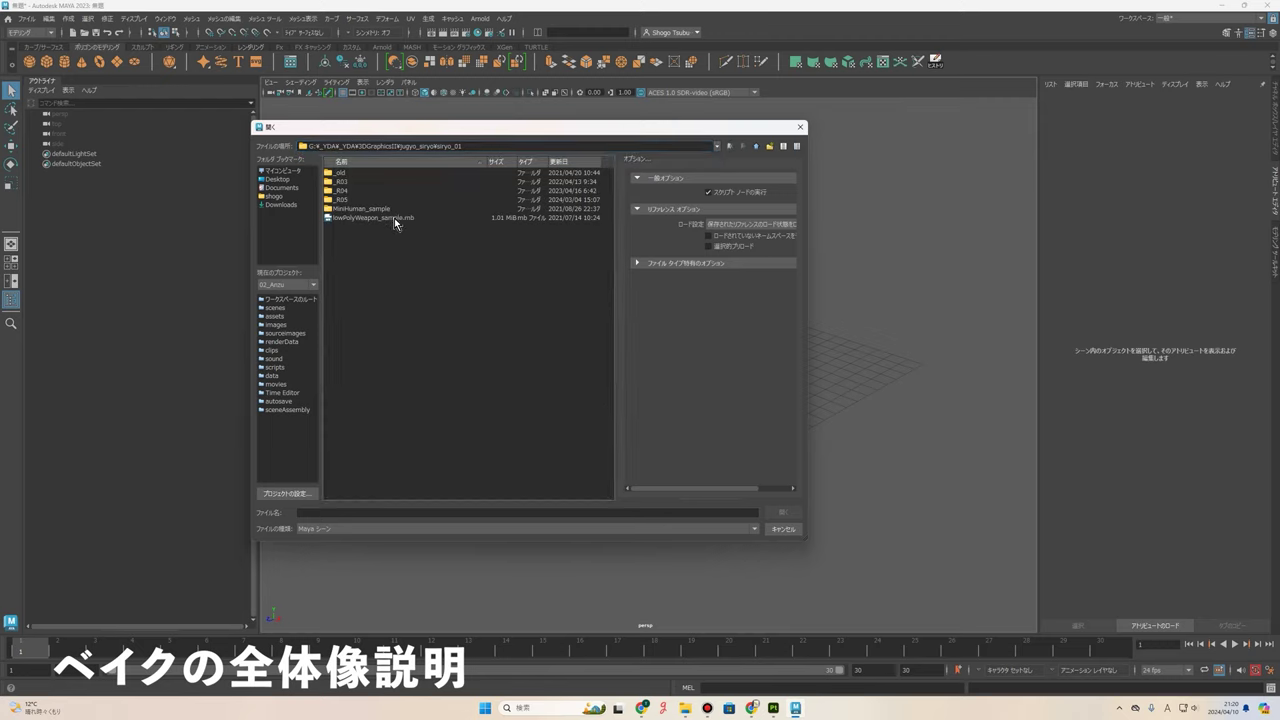
click(392, 218)
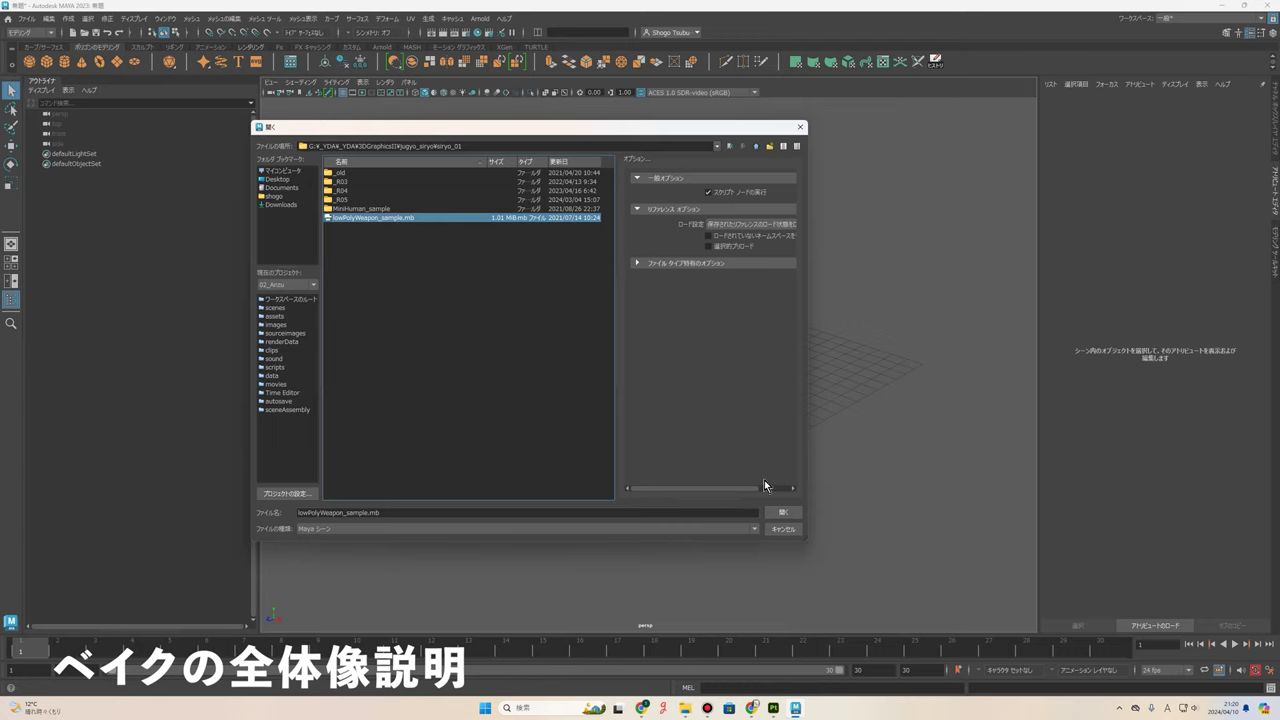
click(783, 512)
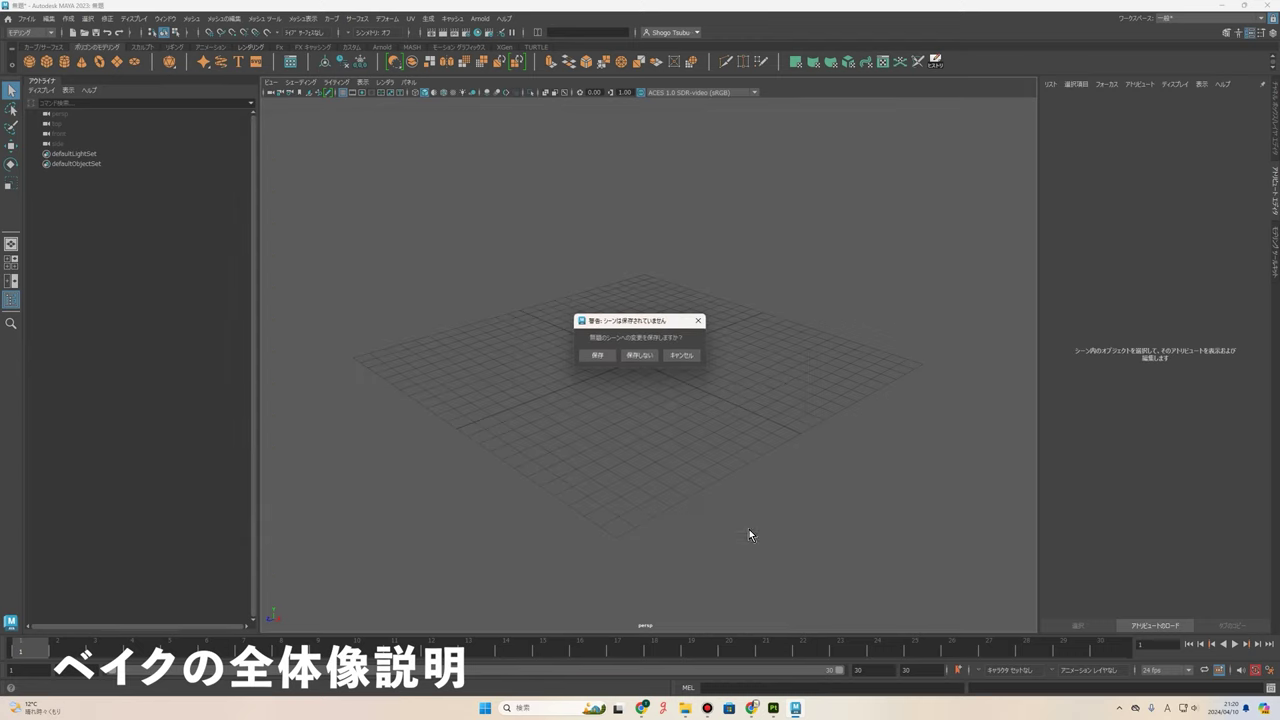
click(638, 356)
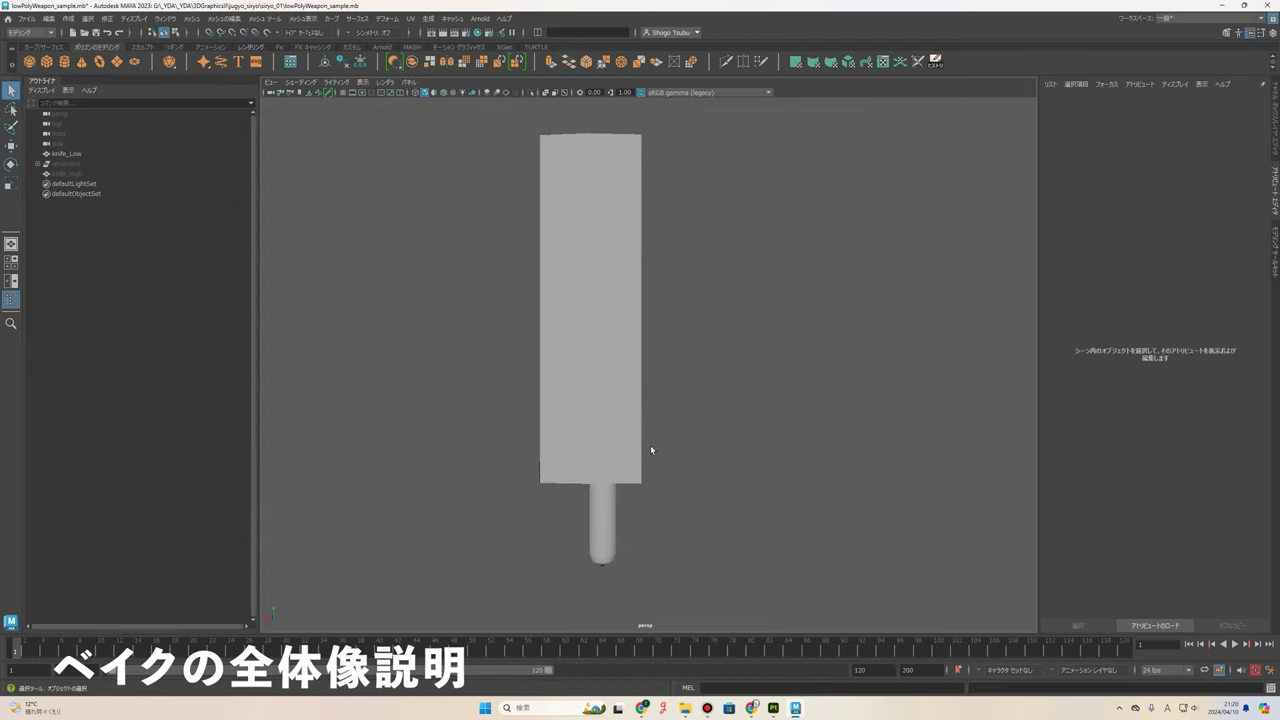
- Inspect knife_Low, ornament and knife_High by selecting each in the Outliner
alt+drag(650, 423, 728, 548)
click(680, 480)
click(790, 360)
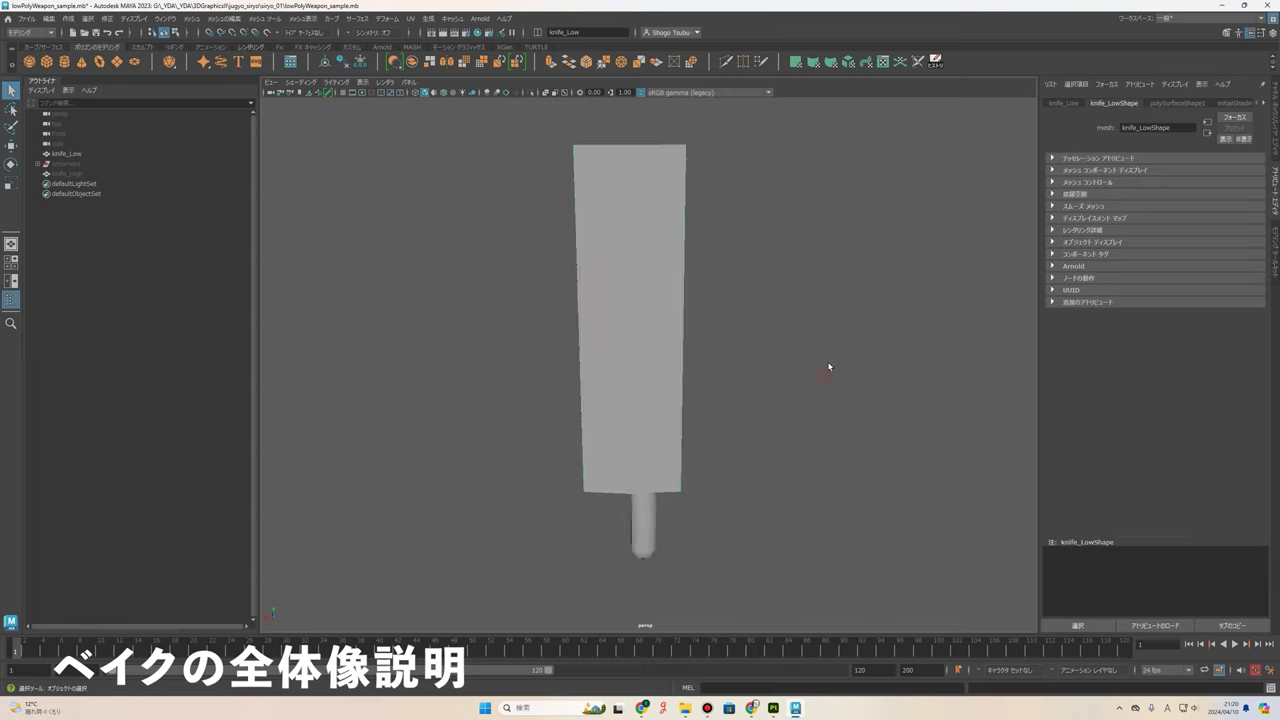
alt+drag(829, 363, 230, 218)
click(66, 164)
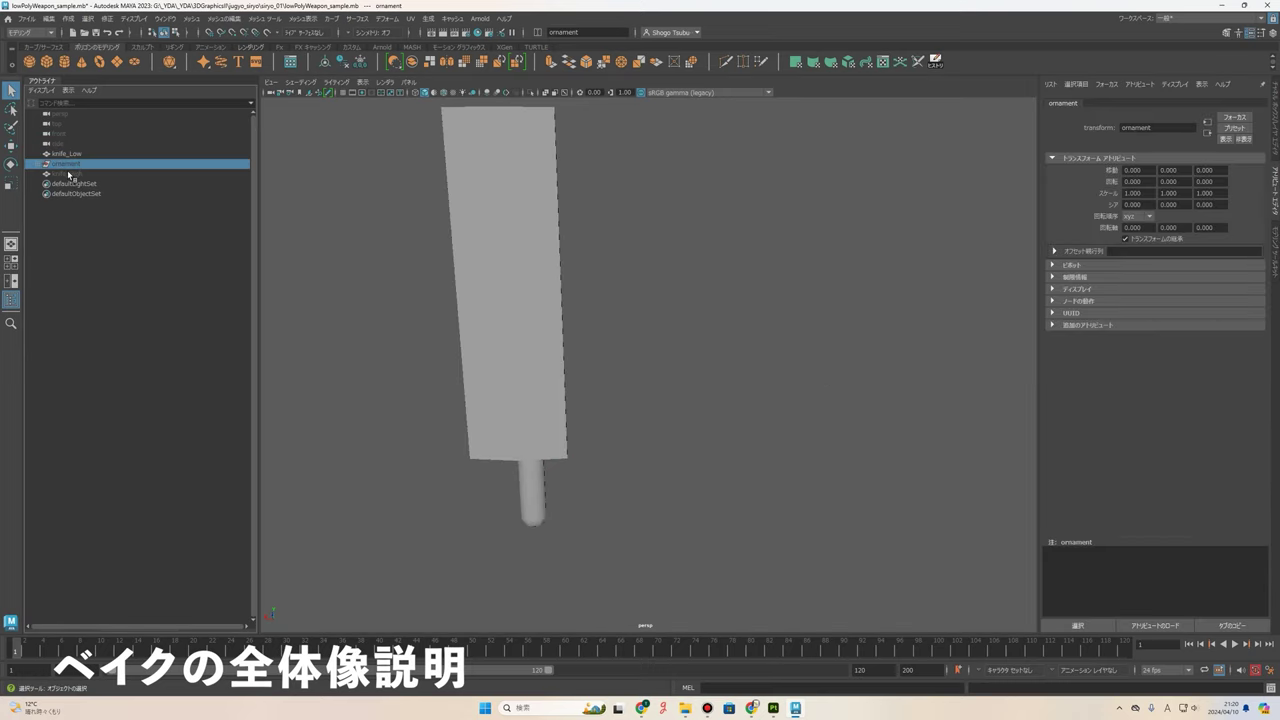
click(68, 175)
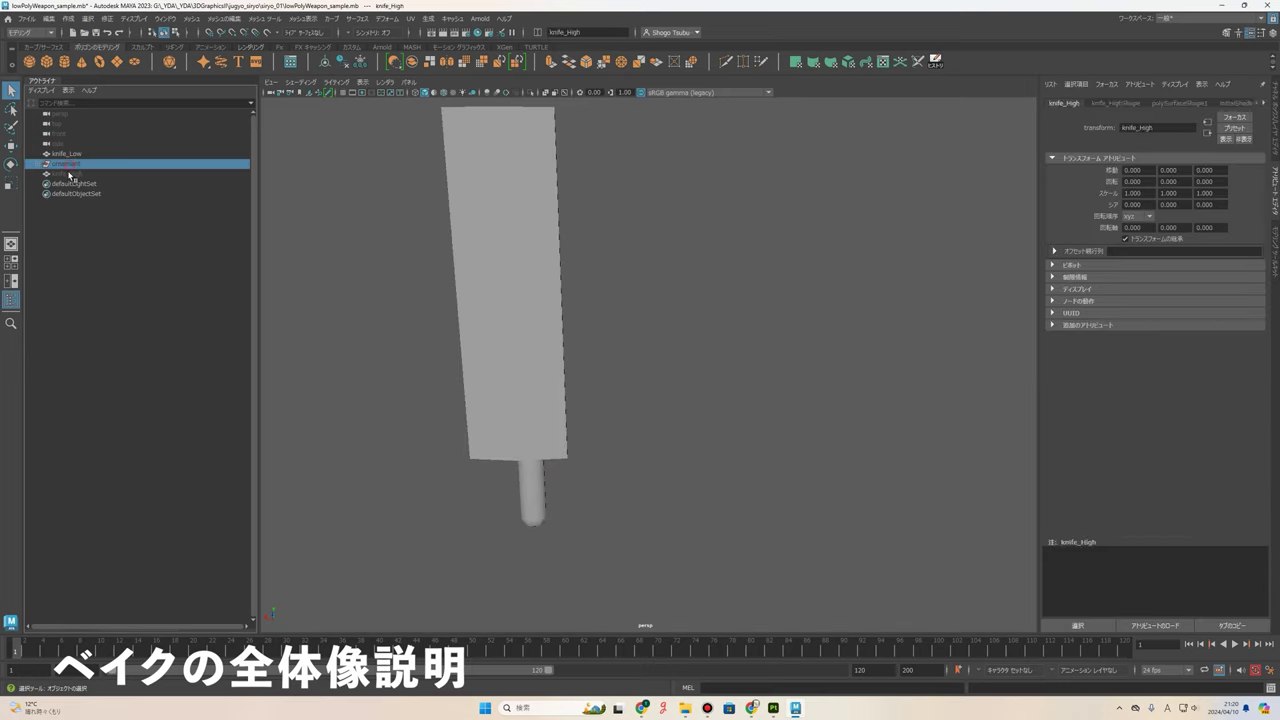
middle_drag(68, 175, 76, 176)
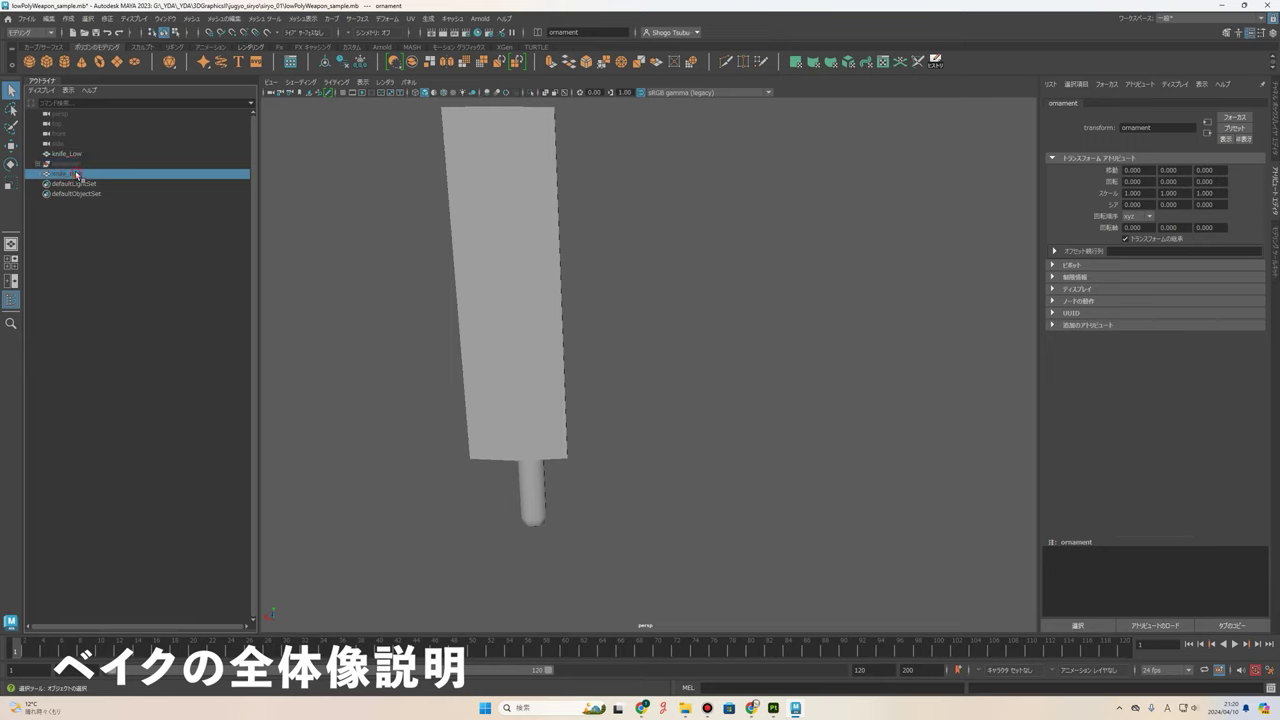
click(68, 154)
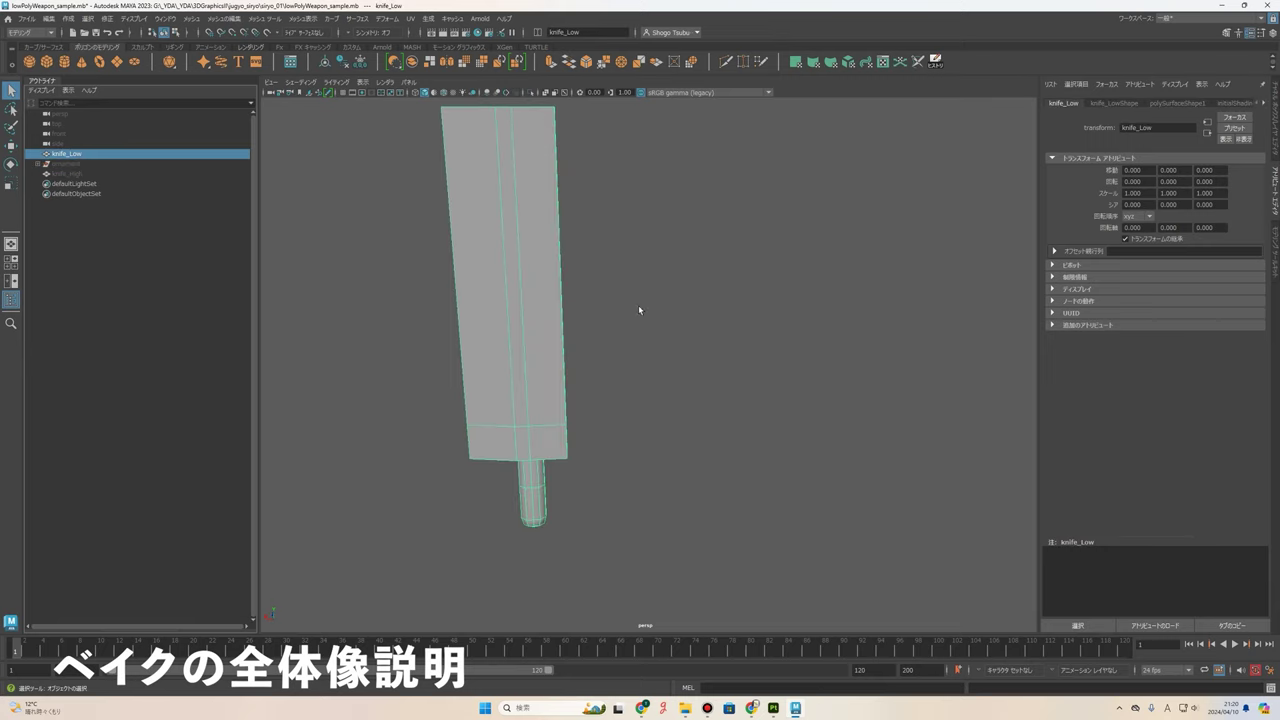
mouse_move(682, 336)
alt+mouse_down()
mouse_move(806, 340)
mouse_move(677, 359)
alt+mouse_up()
- Select the ornament and knife_High together and unhide them with H
drag(68, 163, 70, 174)
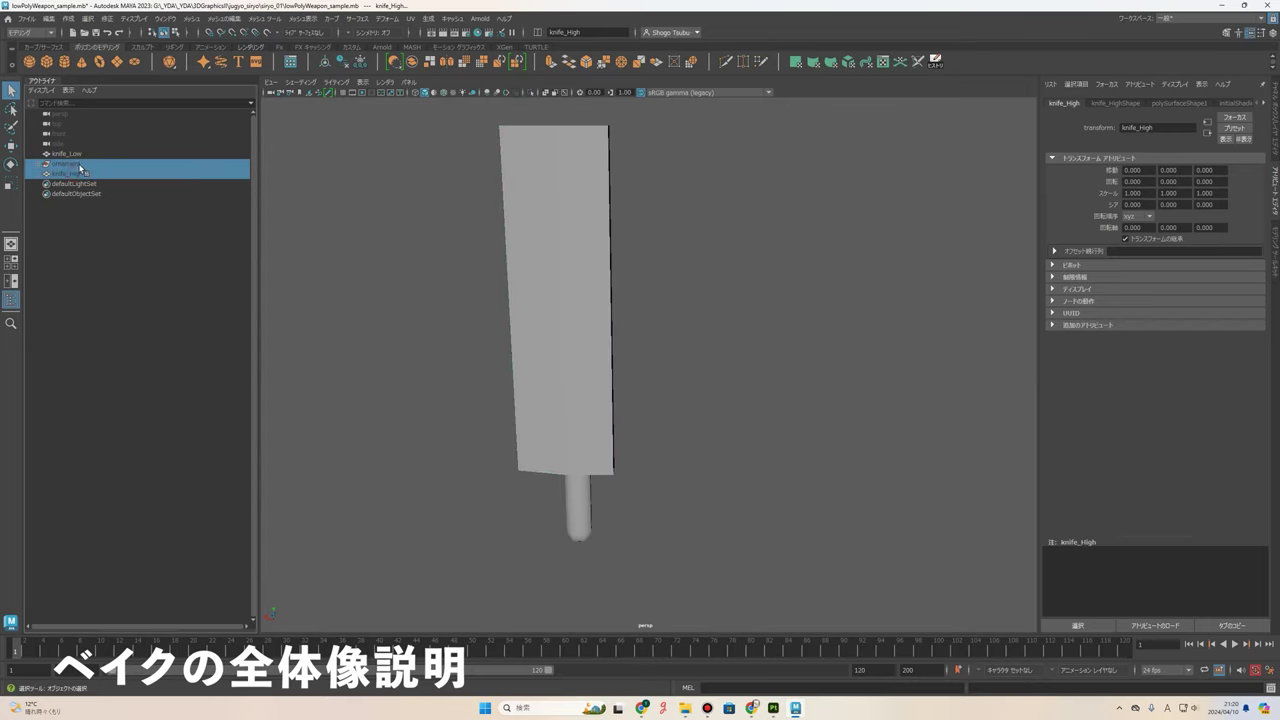
click(80, 164)
drag(70, 164, 70, 176)
key(h)
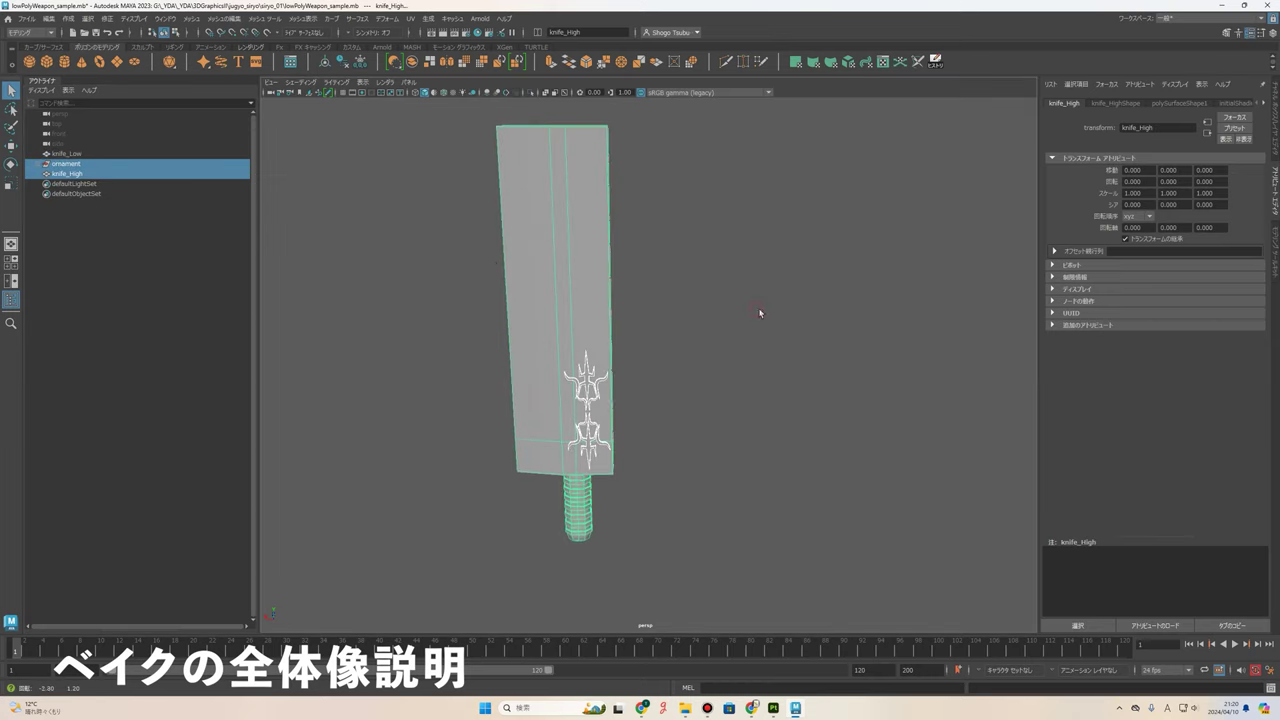
- Compare the ornament and knife_High by alternately selecting each in the Outliner
ctrl+click(66, 172)
click(66, 174)
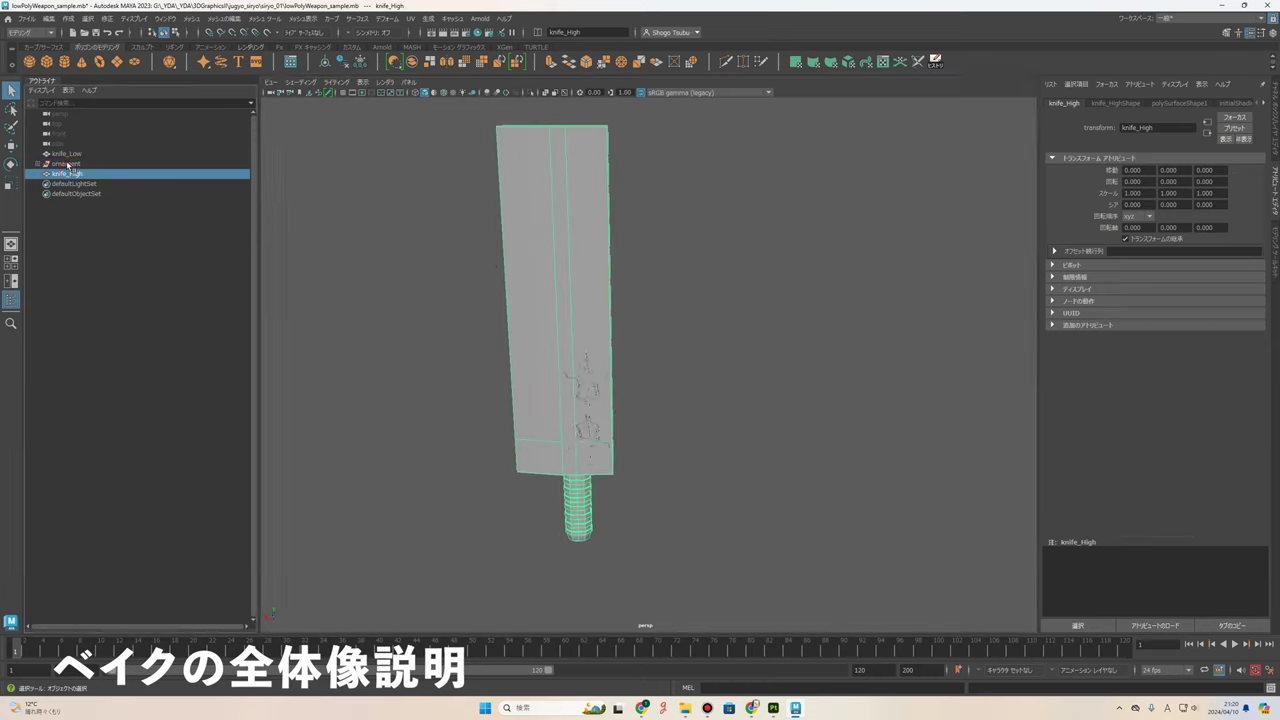
click(70, 164)
click(68, 174)
click(72, 166)
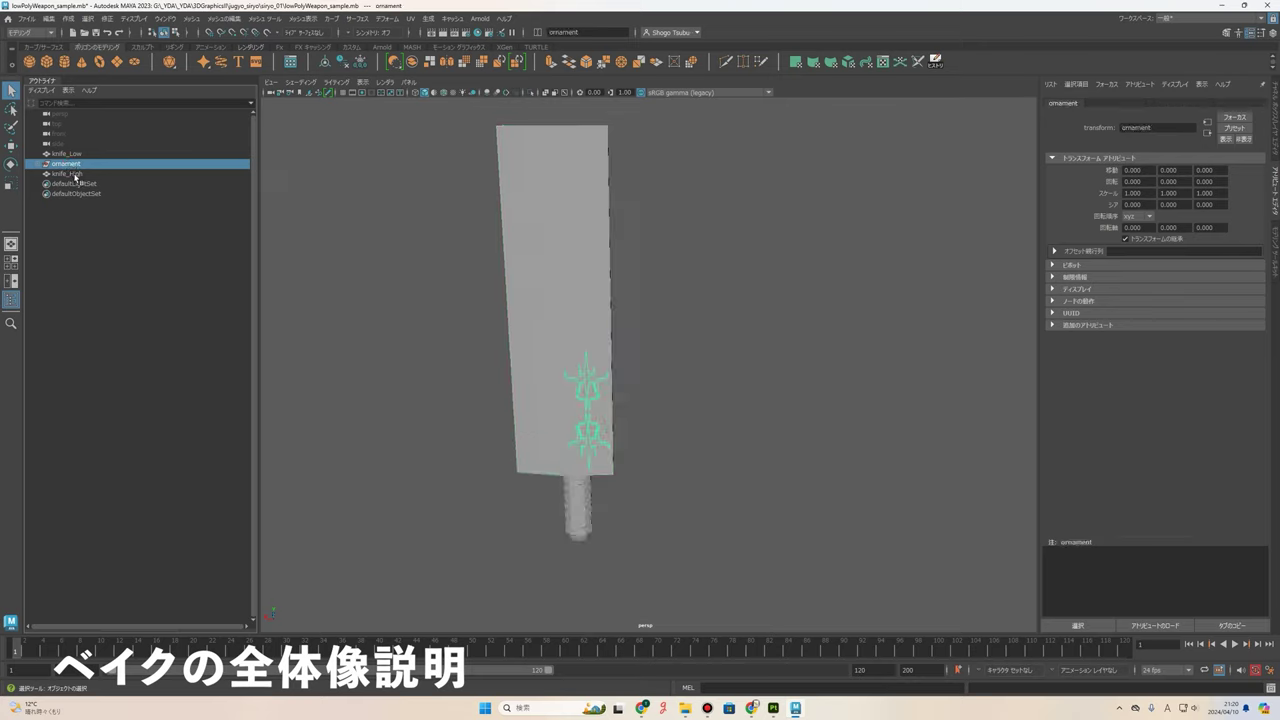
click(68, 174)
click(75, 165)
click(84, 174)
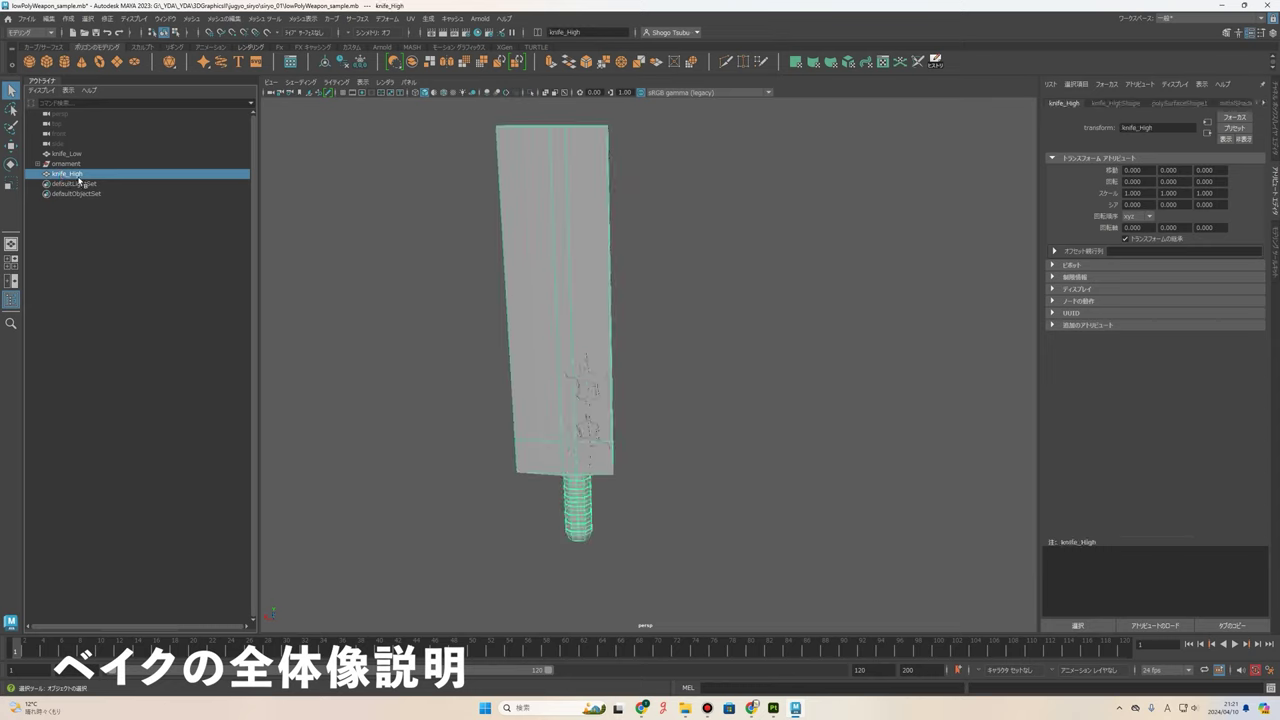
click(70, 164)
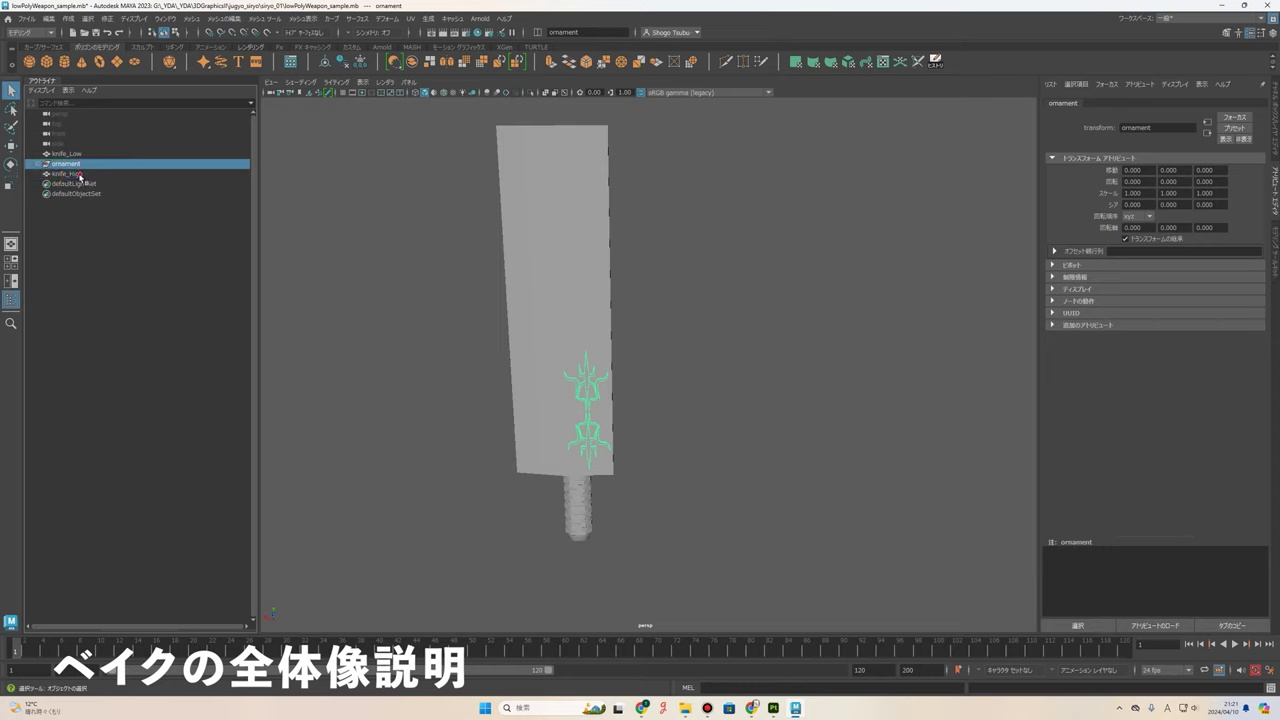
click(76, 174)
click(72, 164)
click(80, 176)
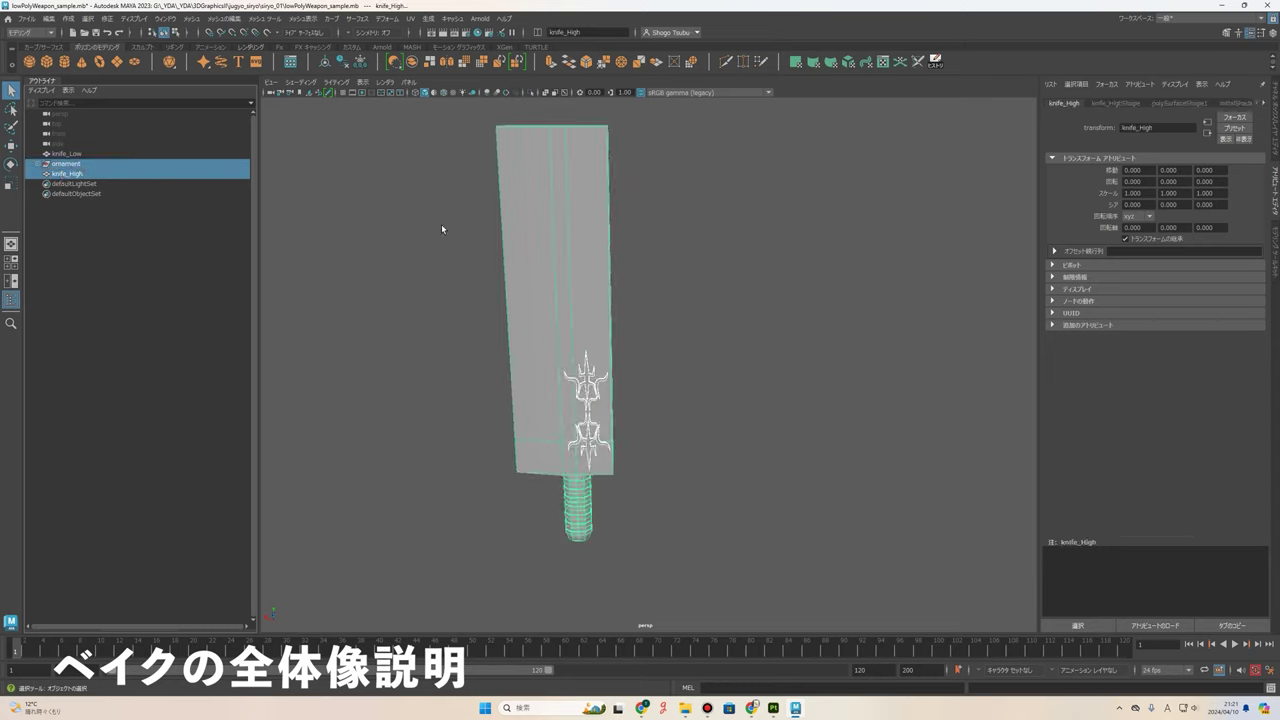
- Slide the high-poly knife beside the low-poly knife and view both from the front
key(w)
drag(556, 351, 720, 352)
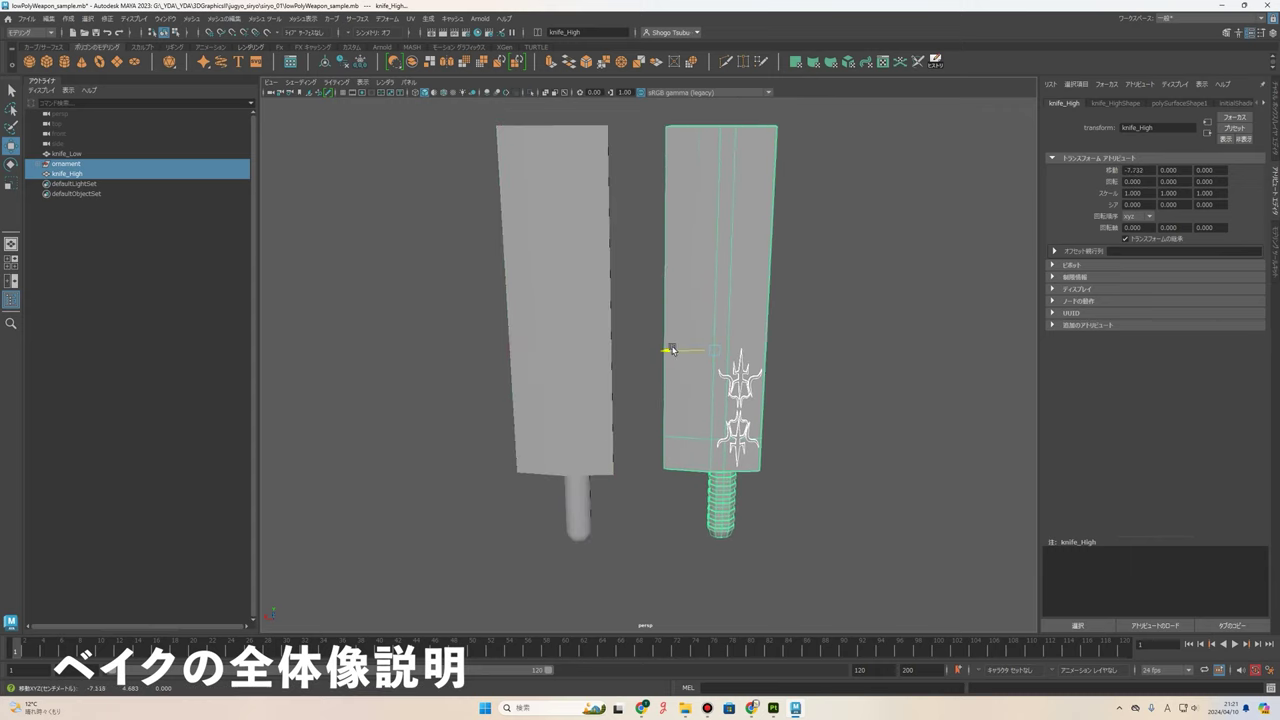
scroll(642, 379, up, 3)
scroll(620, 335, up, 2)
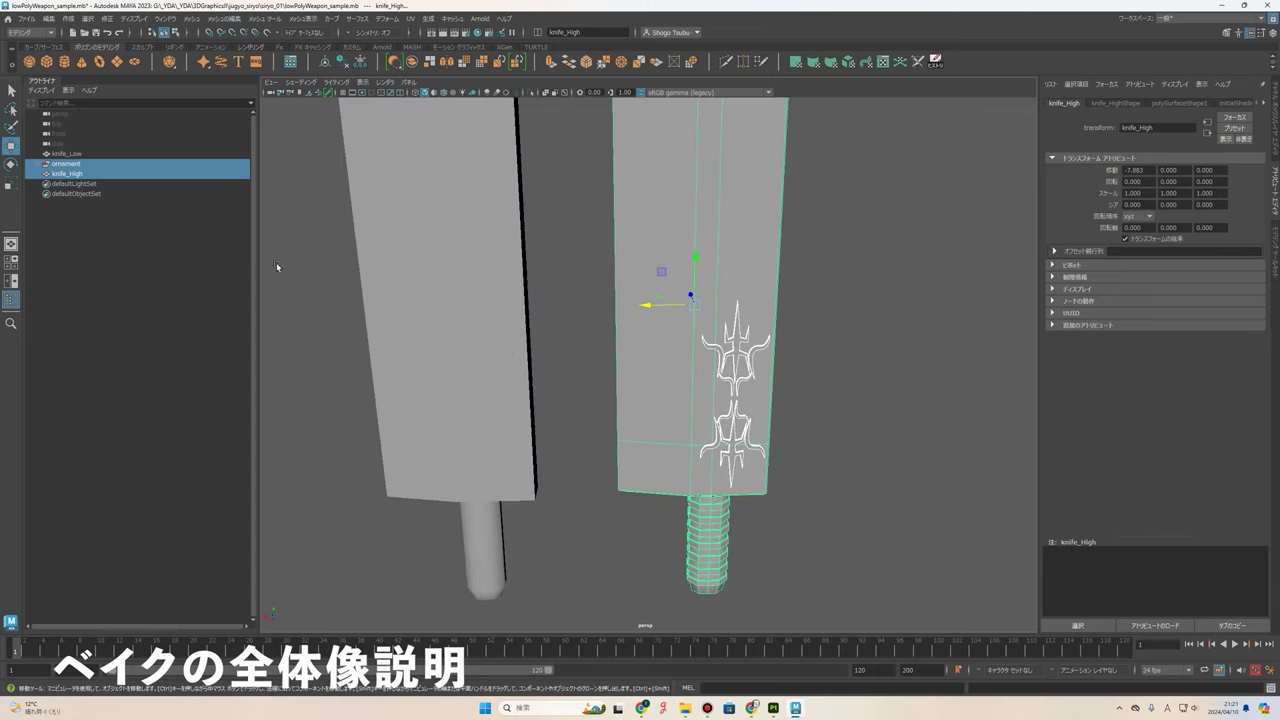
alt+drag(738, 378, 720, 362)
scroll(720, 362, down, 2)
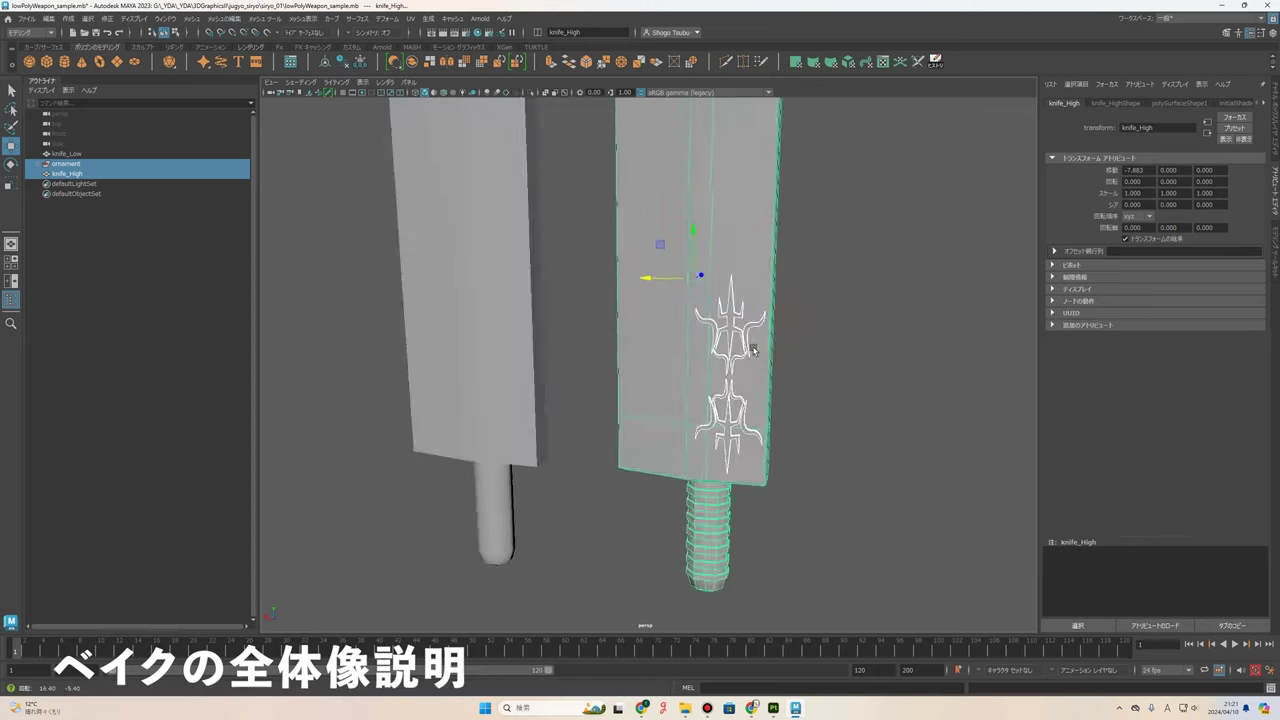
alt+drag(884, 389, 686, 306)
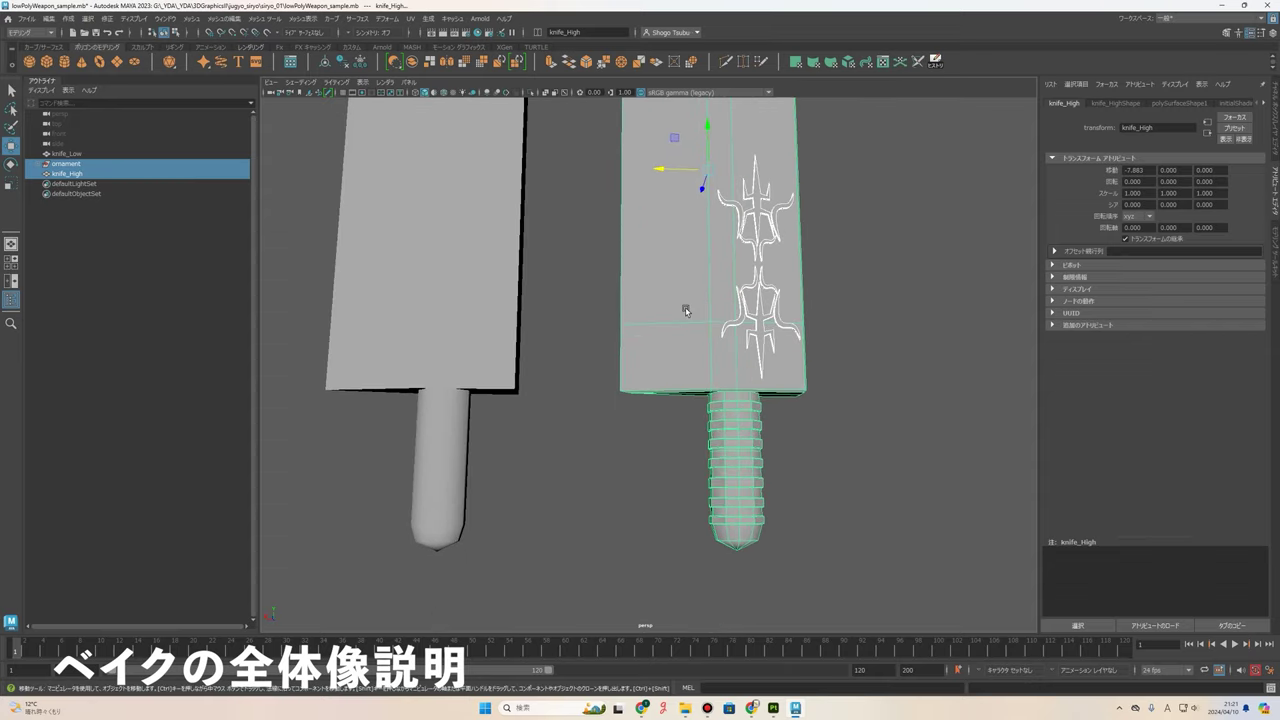
scroll(588, 311, down, 2)
alt+drag(588, 311, 718, 365)
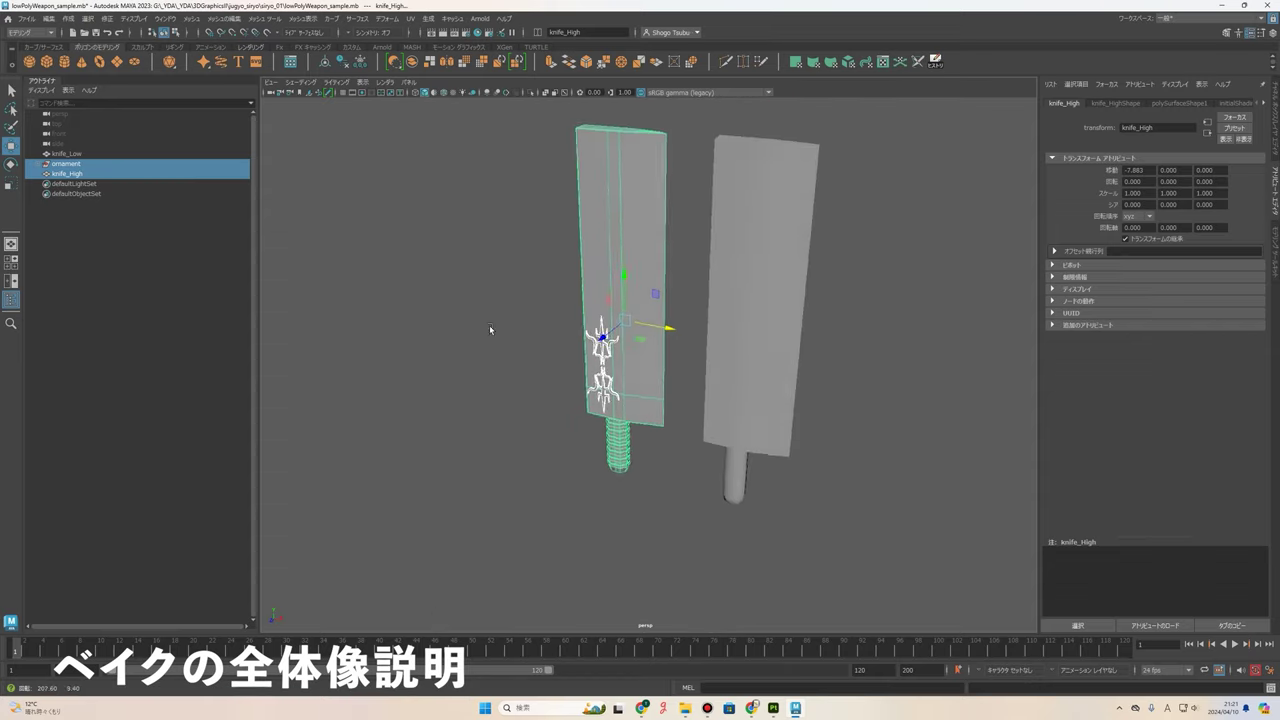
- Undo the move so the knives overlap, then hide the high-poly parts to inspect knife_Low
key(ctrl+z)
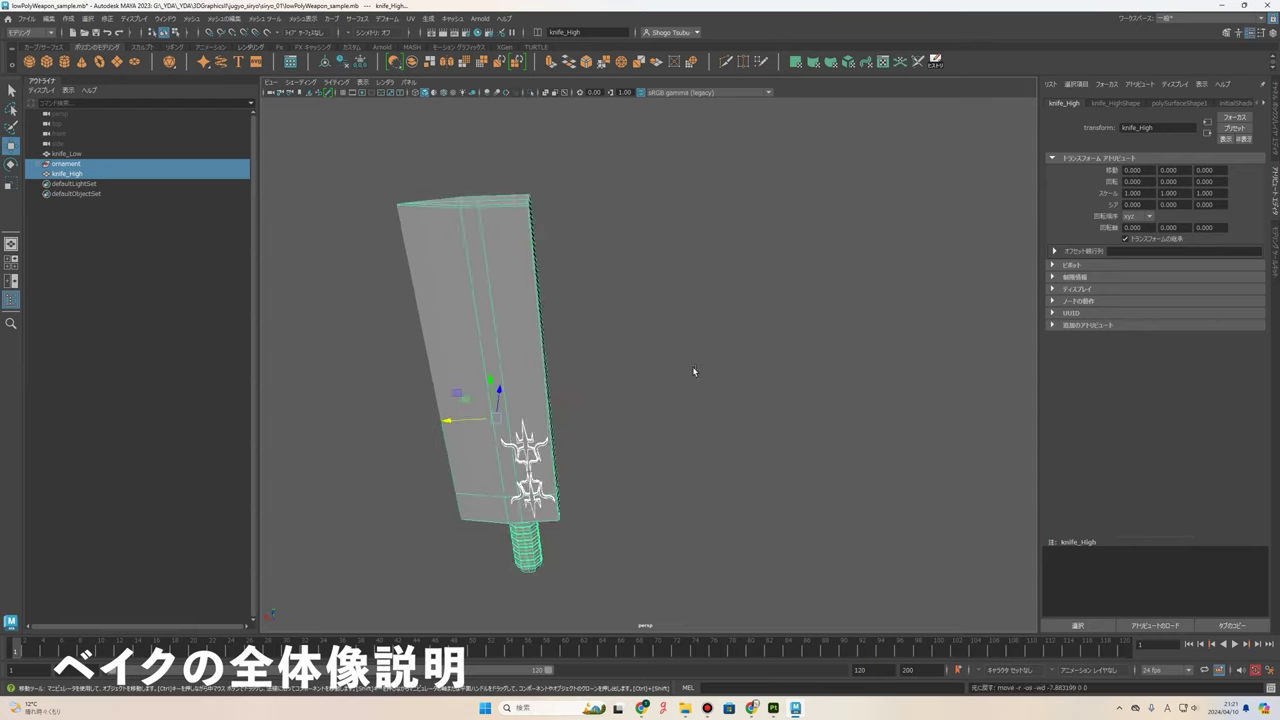
mouse_move(692, 366)
alt+mouse_down()
mouse_move(766, 329)
mouse_move(565, 323)
alt+mouse_up()
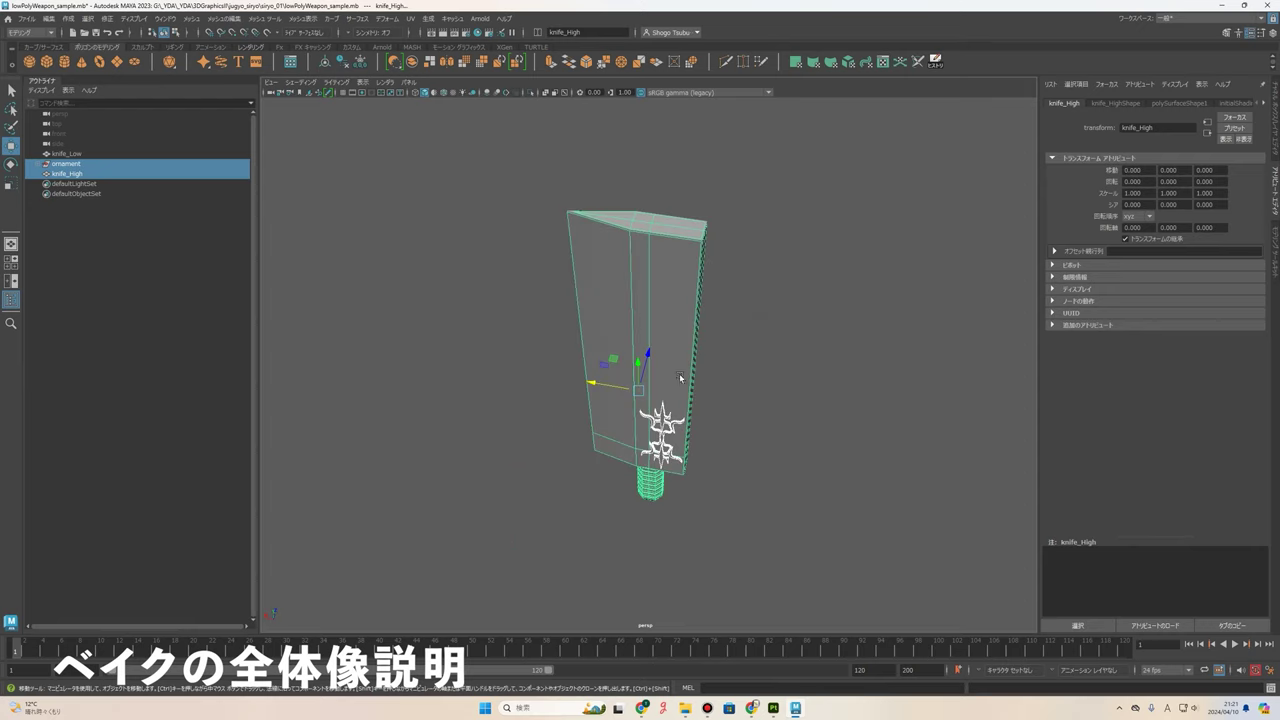
alt+middle_drag(678, 378, 646, 378)
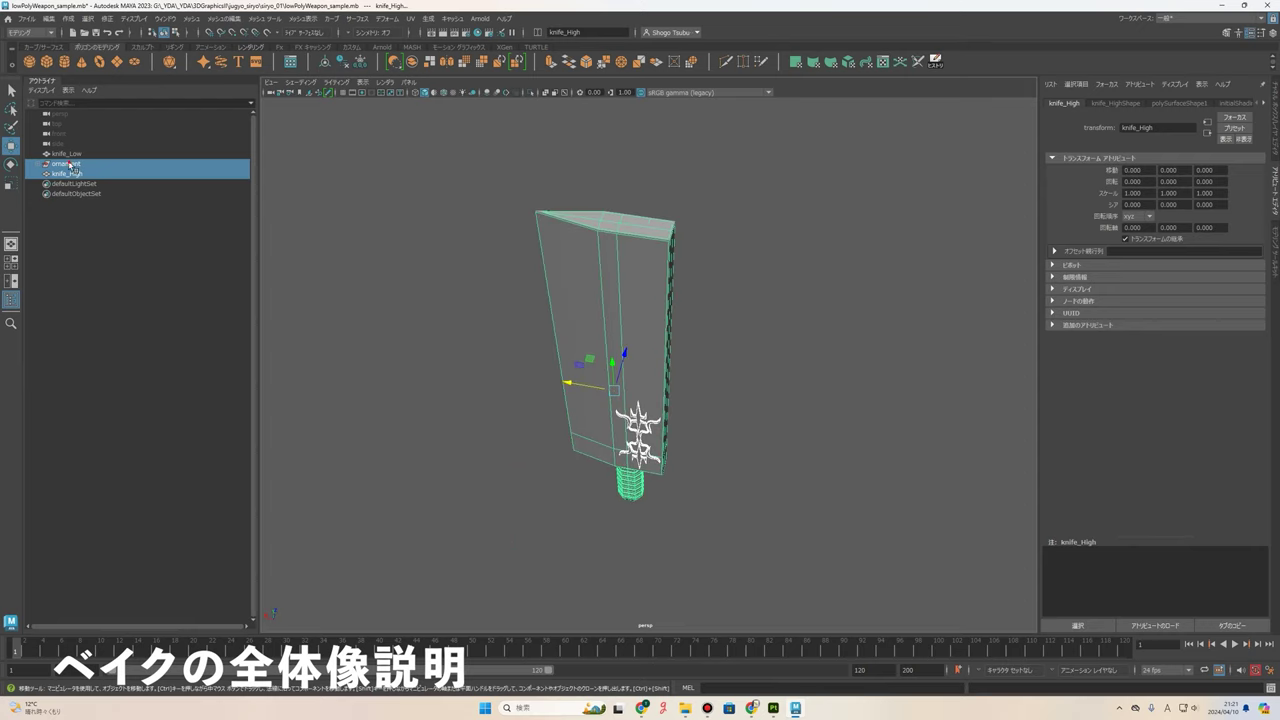
click(70, 165)
ctrl+click(73, 175)
key(h)
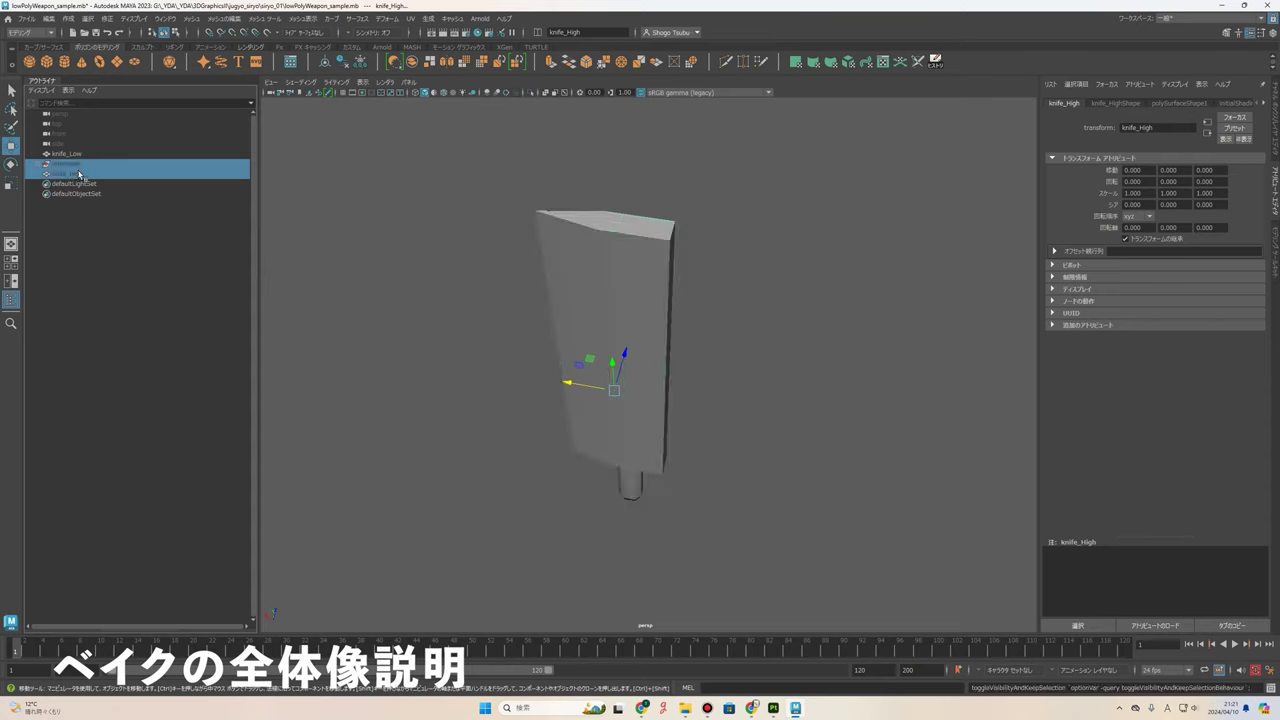
click(64, 155)
scroll(690, 320, up, 2)
scroll(662, 373, up, 3)
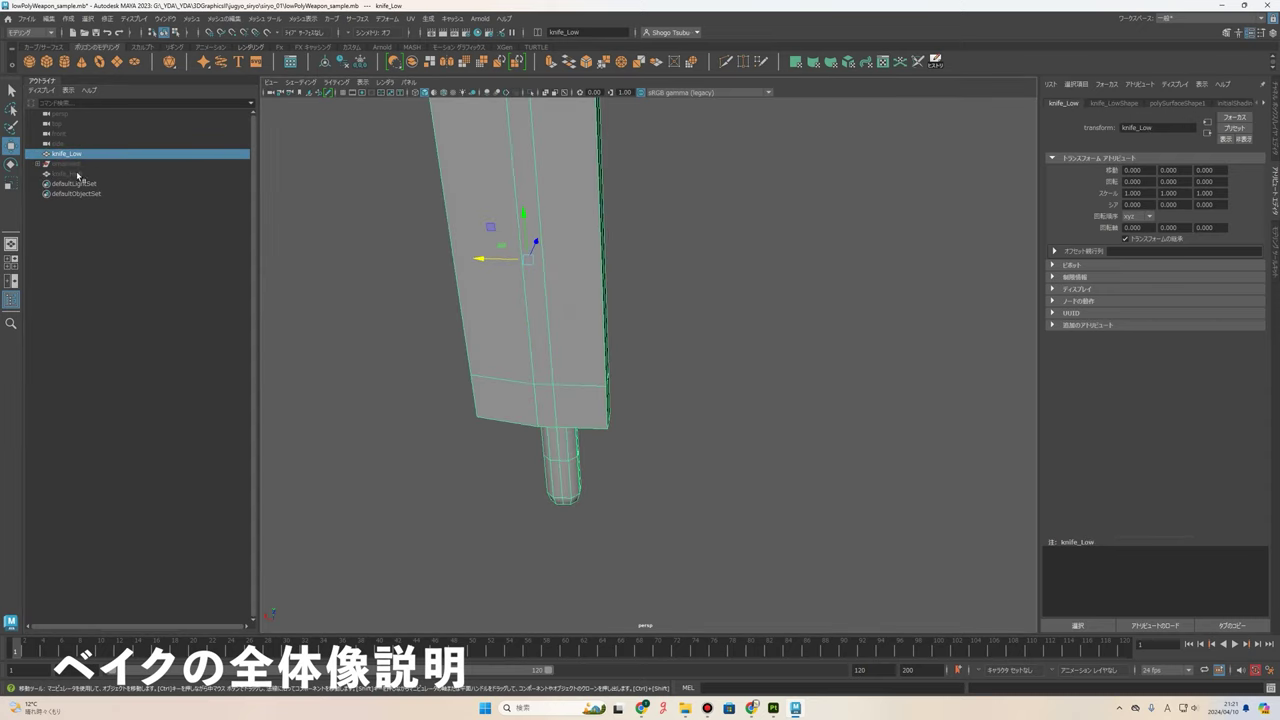
mouse_move(591, 303)
alt+mouse_down()
mouse_move(686, 311)
mouse_move(728, 257)
mouse_move(677, 391)
mouse_move(611, 451)
mouse_move(746, 443)
mouse_move(750, 398)
mouse_move(712, 398)
mouse_move(596, 472)
mouse_move(631, 457)
mouse_move(810, 474)
mouse_move(720, 451)
mouse_move(720, 437)
mouse_move(605, 421)
mouse_move(657, 428)
mouse_move(579, 446)
mouse_move(588, 415)
mouse_move(700, 420)
alt+mouse_up()
scroll(605, 421, down, 2)
- Unhide the ornament and knife_High and frame both knives from the front
drag(73, 166, 74, 175)
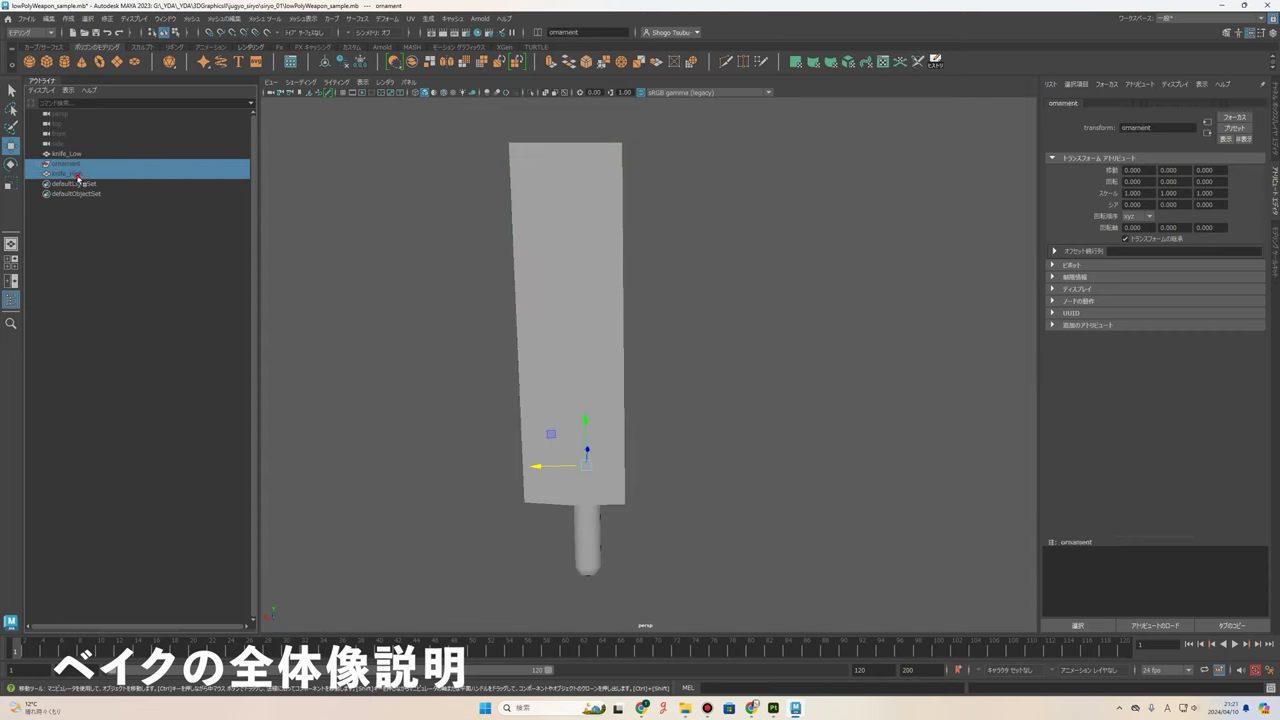
key(shift+h)
mouse_move(560, 390)
alt+mouse_down()
mouse_move(531, 381)
mouse_move(683, 381)
alt+mouse_up()
scroll(828, 401, up, 2)
scroll(828, 401, up, 2)
alt+drag(828, 401, 850, 286)
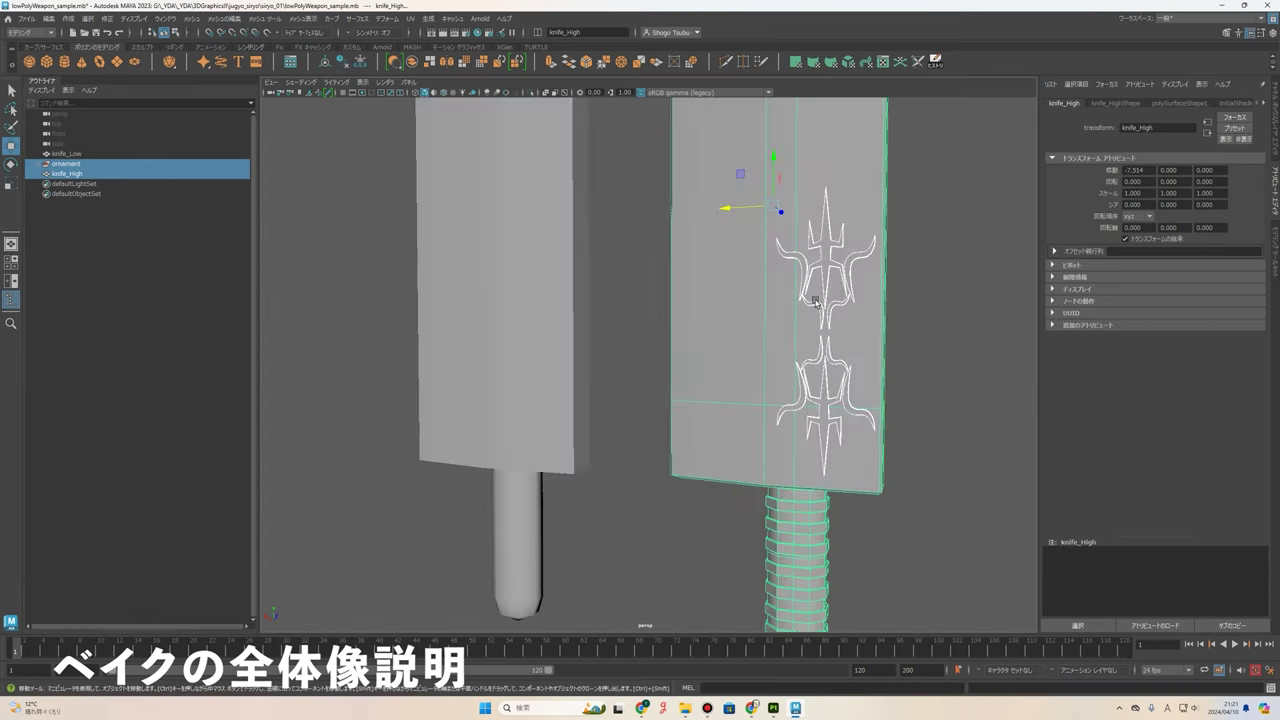
alt+middle_drag(850, 286, 770, 322)
alt+drag(750, 455, 718, 473)
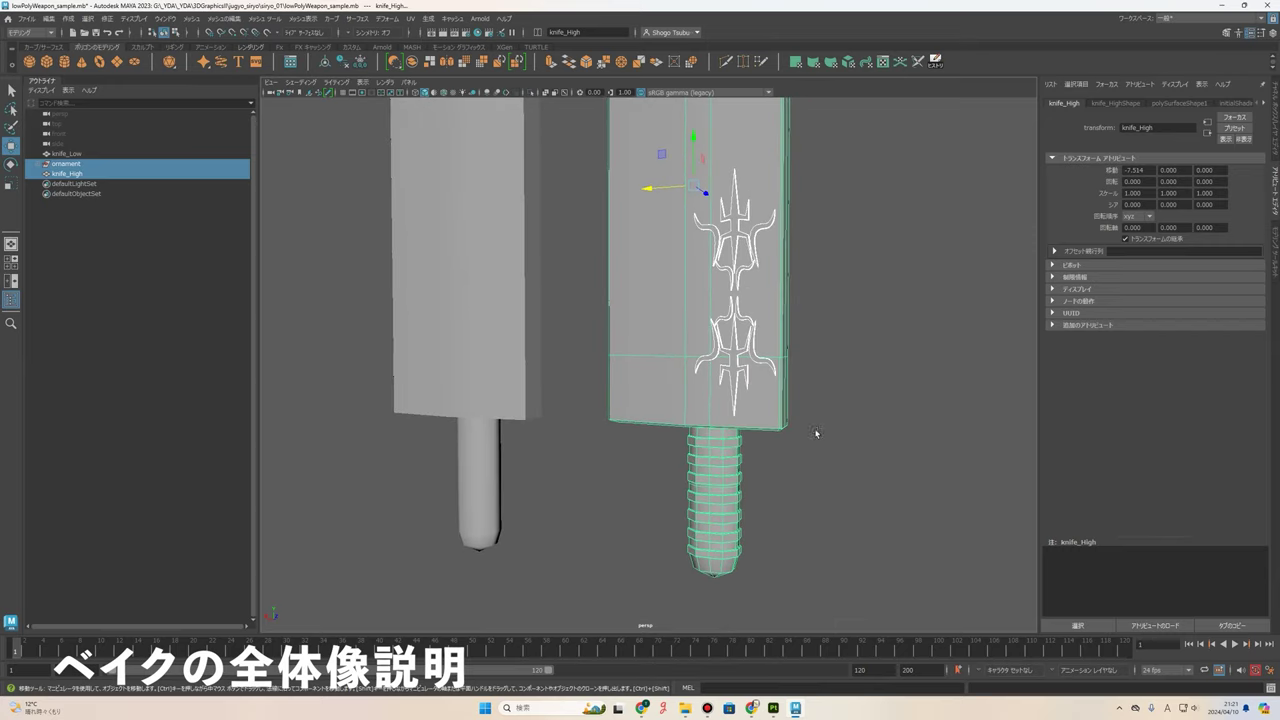
scroll(843, 401, up, 3)
scroll(869, 441, down, 4)
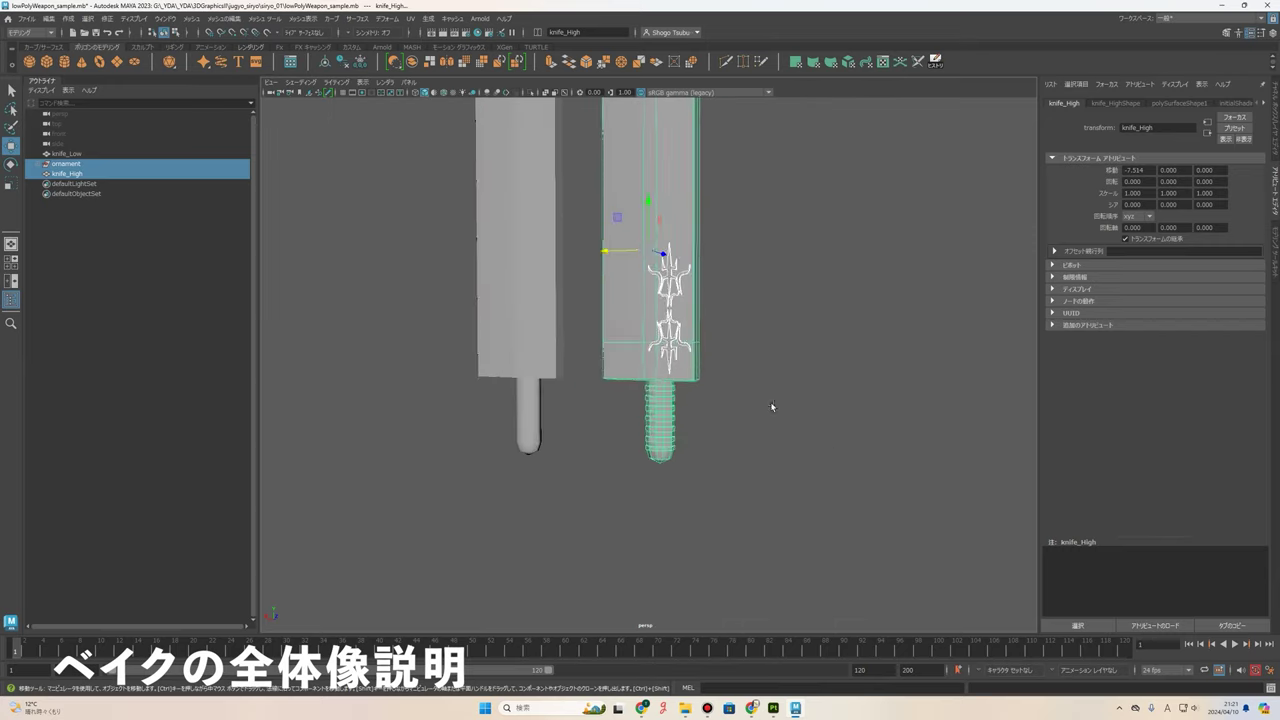
- Inspect both knives from several angles and undo the move so knife_High sits at translate X 0
alt+drag(771, 403, 515, 361)
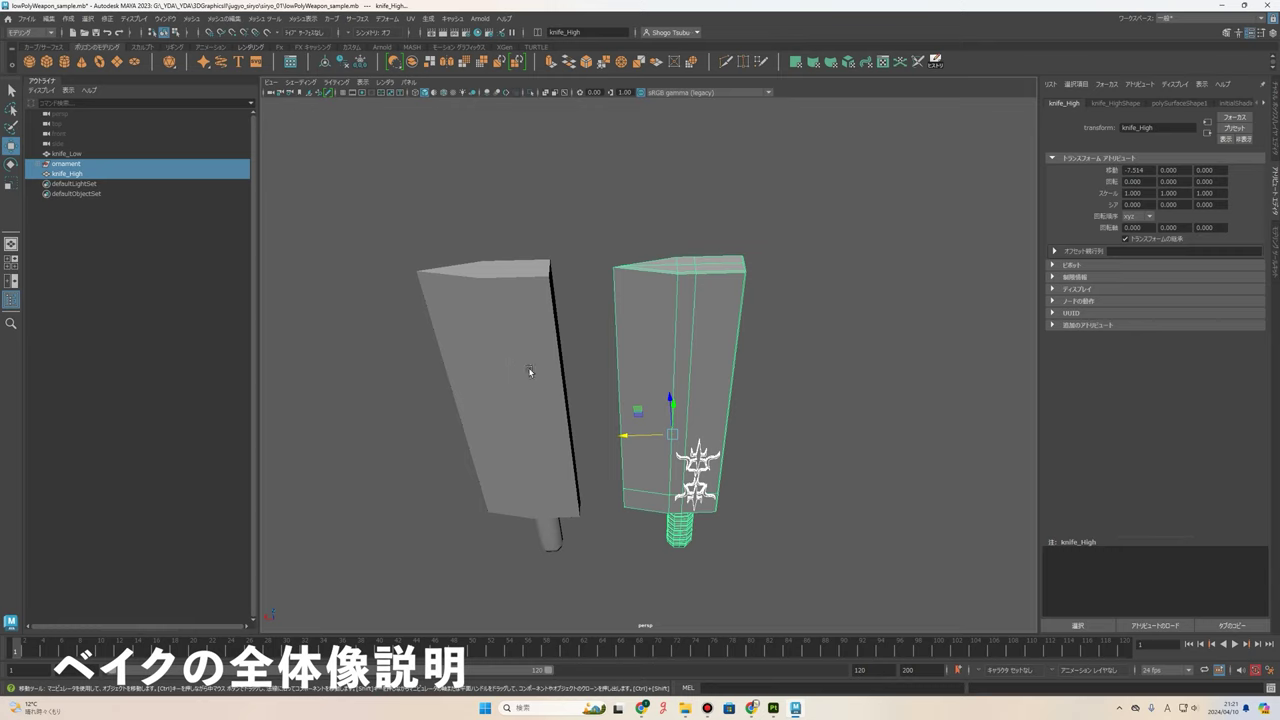
alt+middle_drag(651, 412, 640, 381)
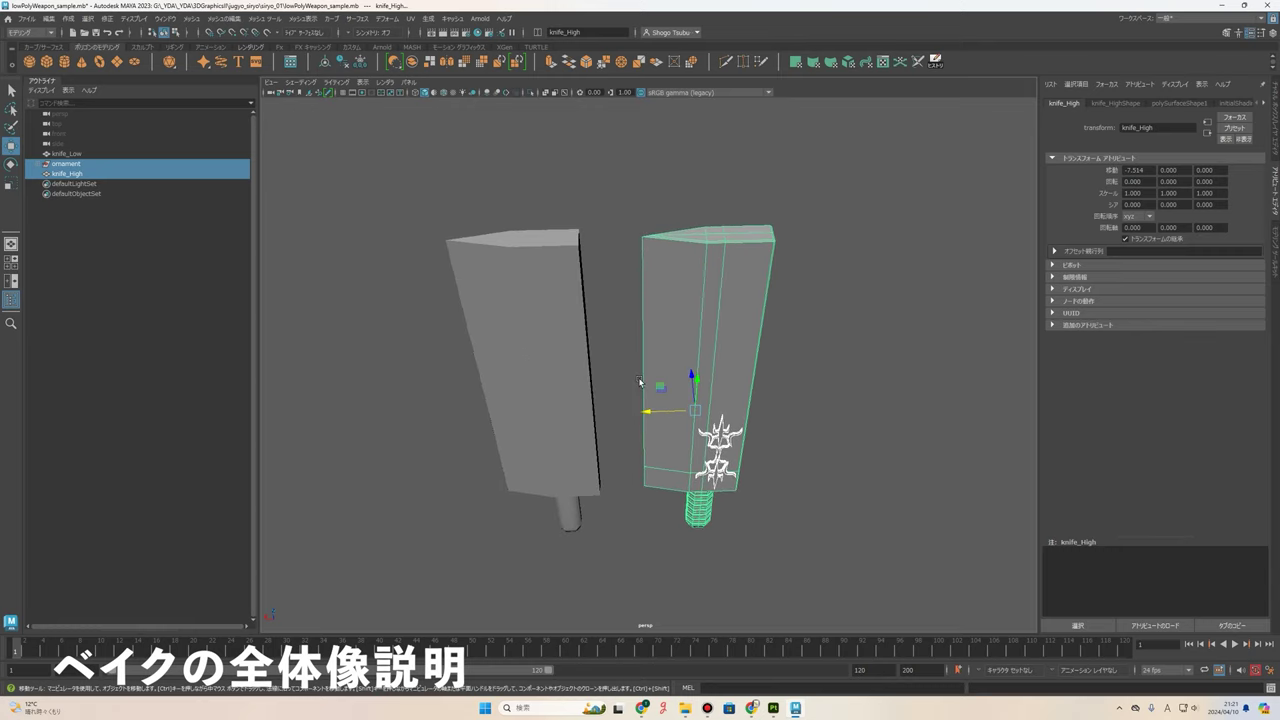
alt+drag(674, 386, 617, 394)
scroll(600, 480, up, 2)
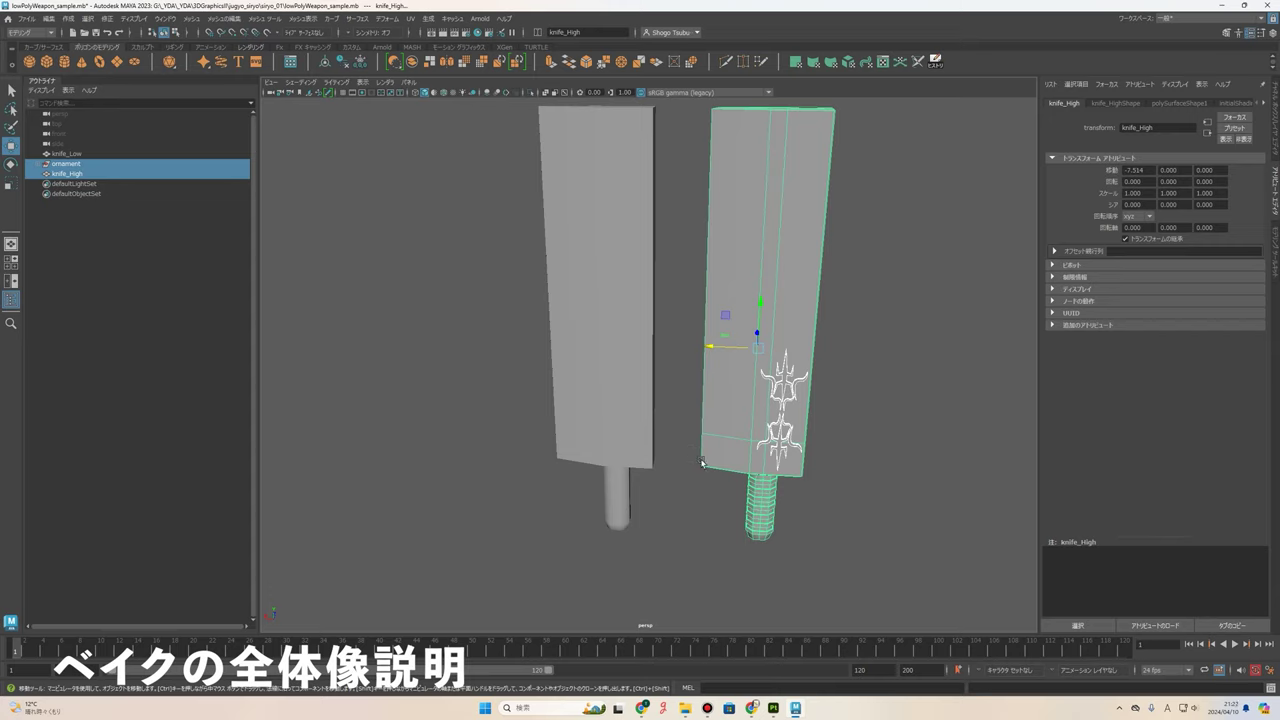
mouse_move(654, 386)
alt+mouse_down()
mouse_move(653, 441)
mouse_move(591, 437)
alt+mouse_up()
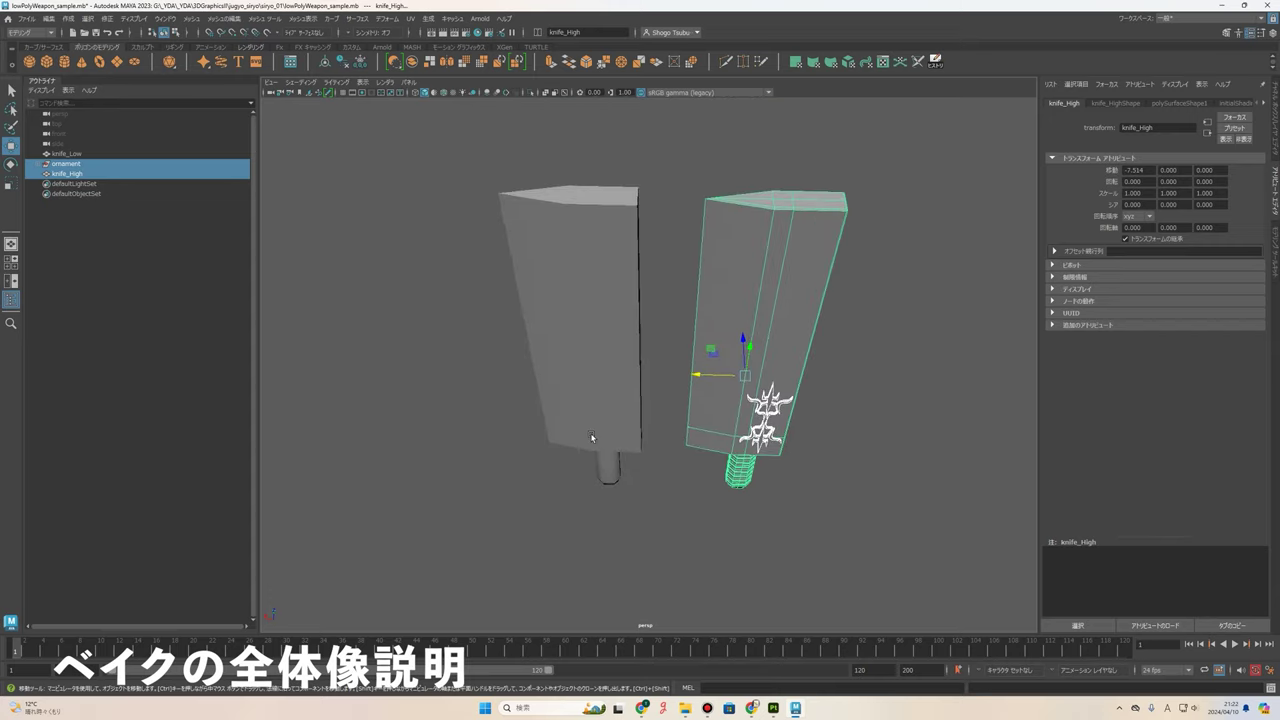
alt+drag(602, 354, 575, 397)
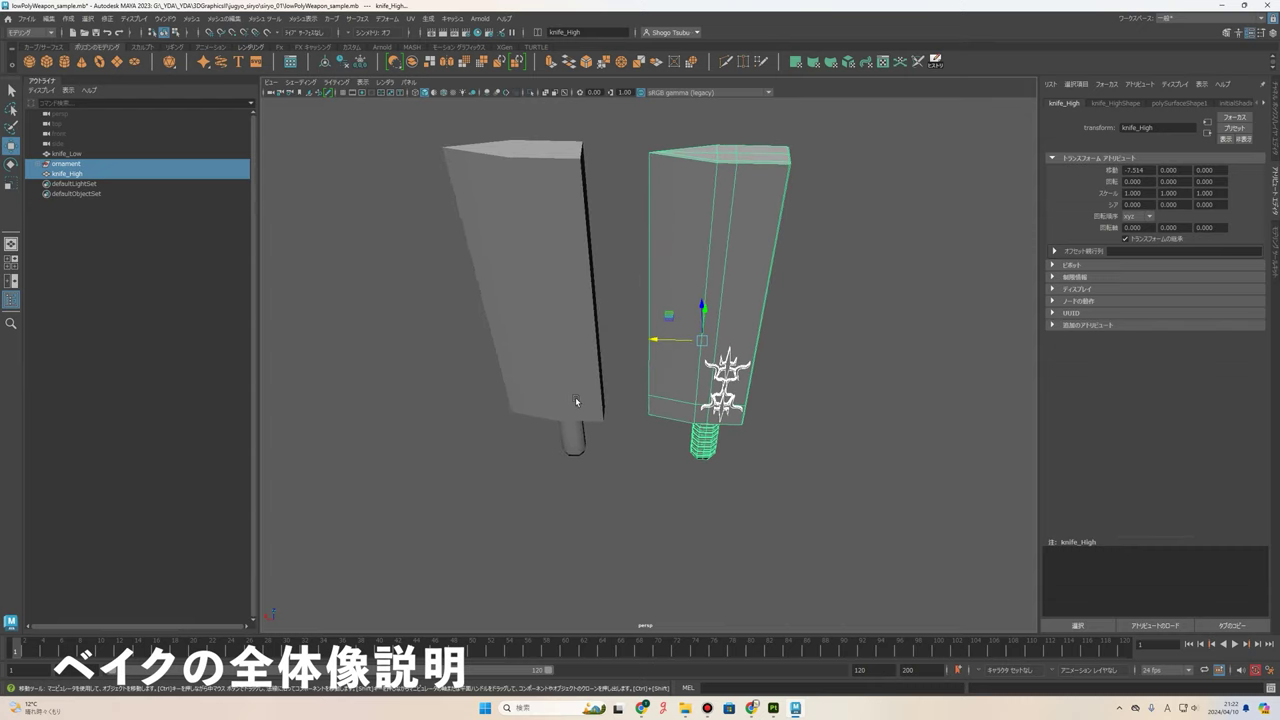
key(ctrl+z)
alt+drag(646, 375, 628, 365)
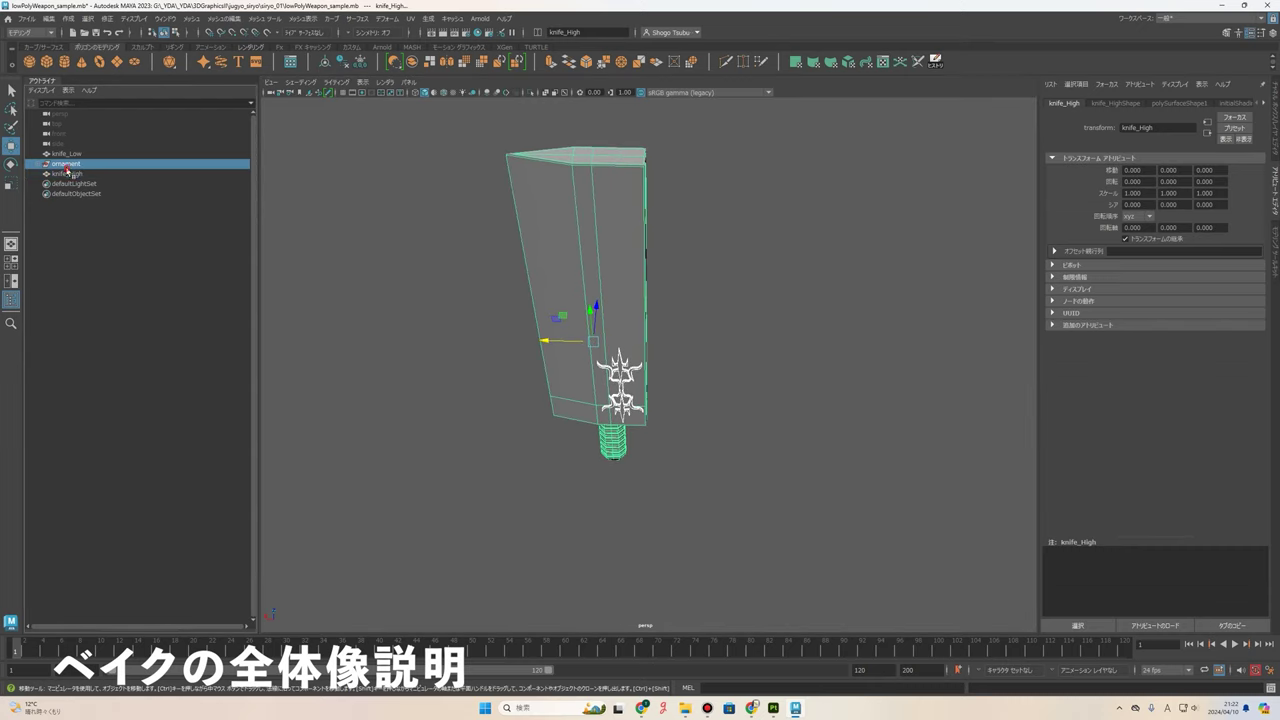
- Hide the ornament and knife_High with Ctrl+H, then select and inspect the low-poly knife
key(ctrl+h)
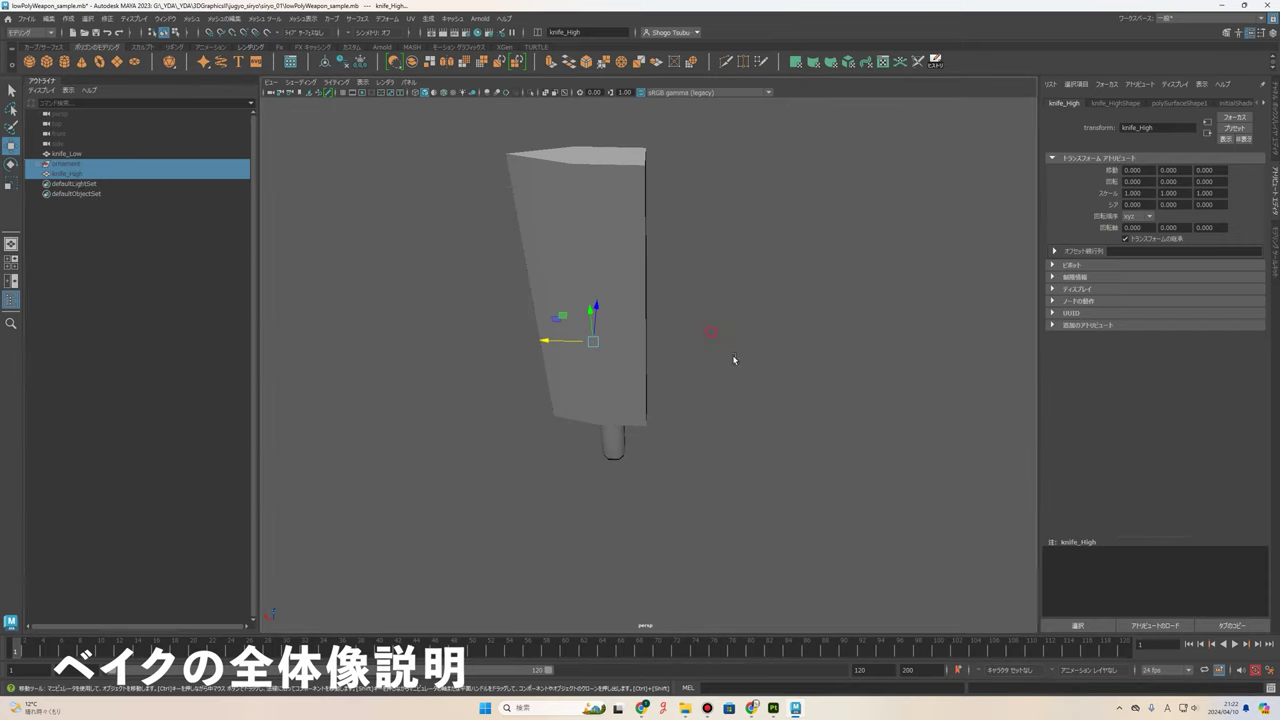
click(735, 357)
alt+drag(735, 357, 766, 423)
scroll(733, 403, up, 1)
scroll(701, 381, down, 3)
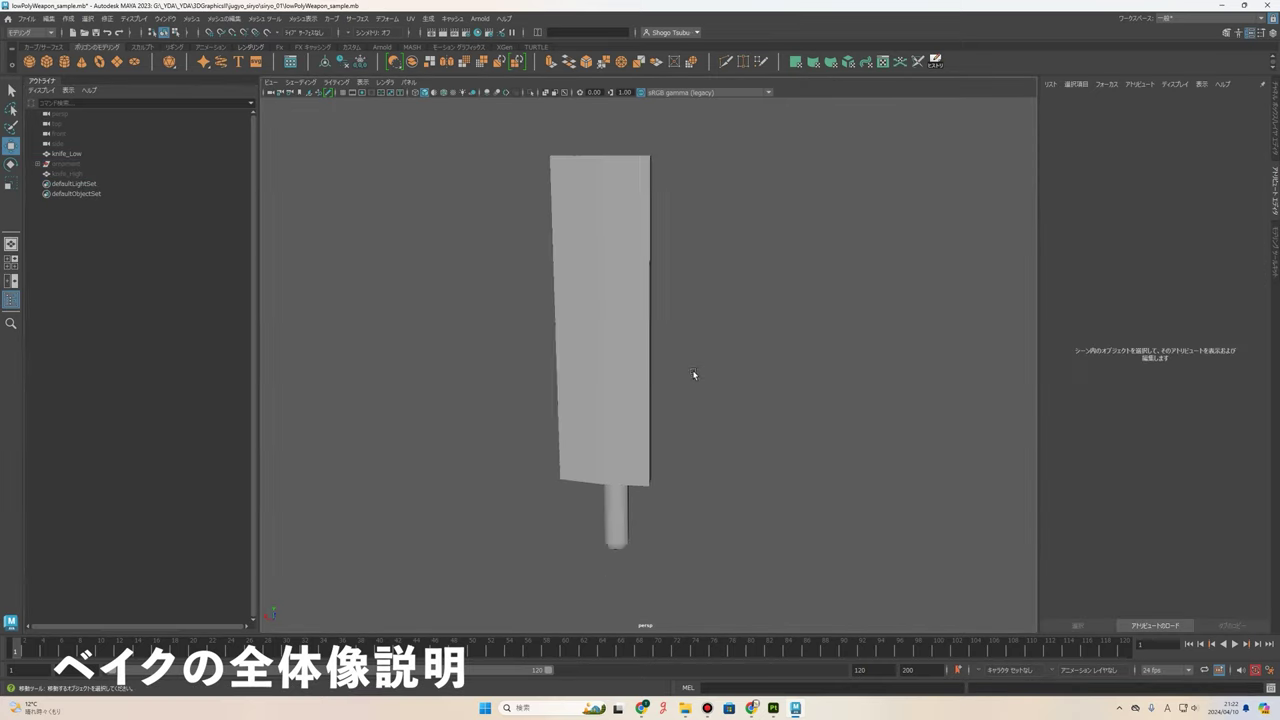
scroll(712, 450, down, 2)
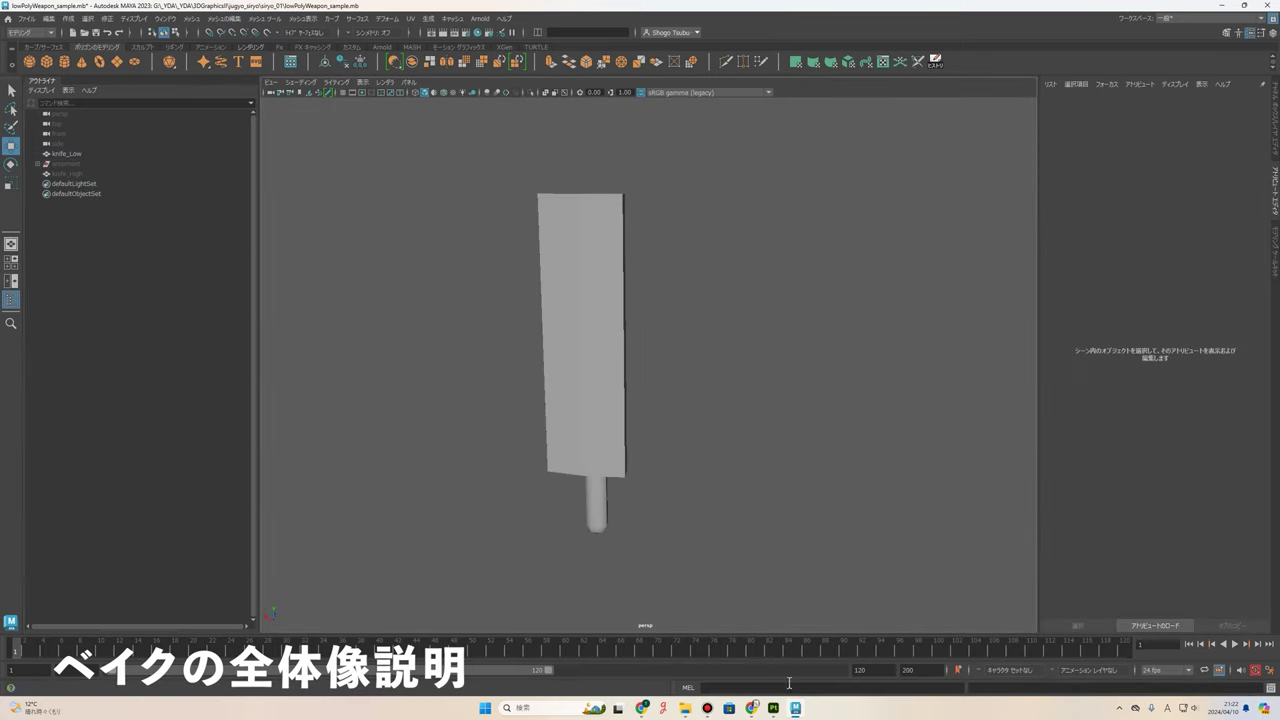
alt+drag(624, 398, 674, 425)
click(673, 418)
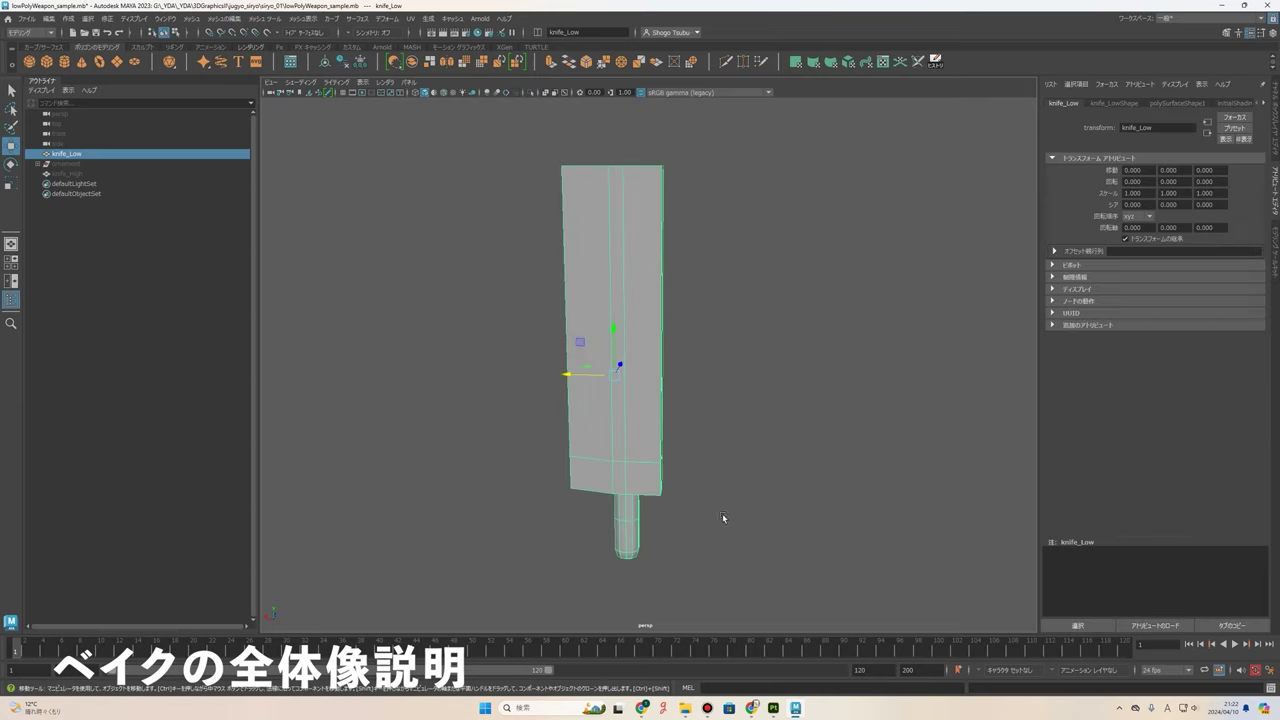
alt+drag(701, 517, 711, 516)
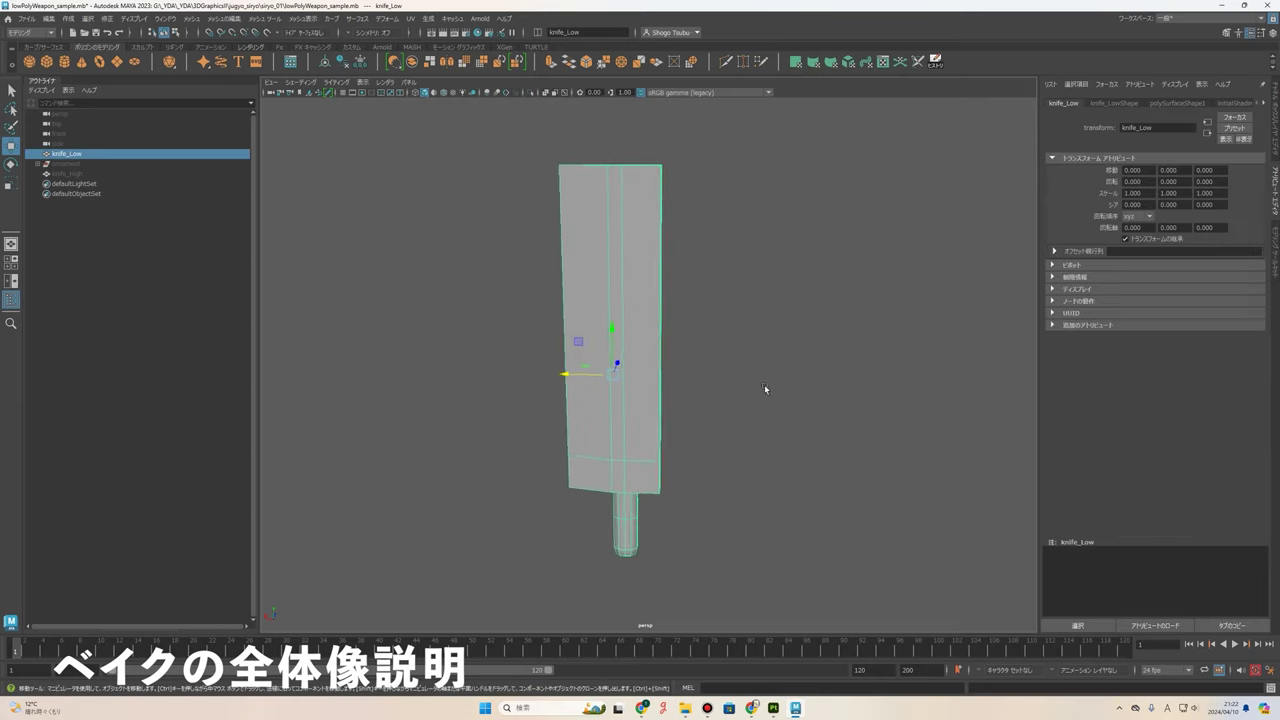
mouse_move(699, 339)
alt+mouse_down()
mouse_move(791, 420)
mouse_move(740, 489)
mouse_move(751, 381)
alt+mouse_up()
- View knife_Low's UV layout in the UV Editor, then close it
click(884, 63)
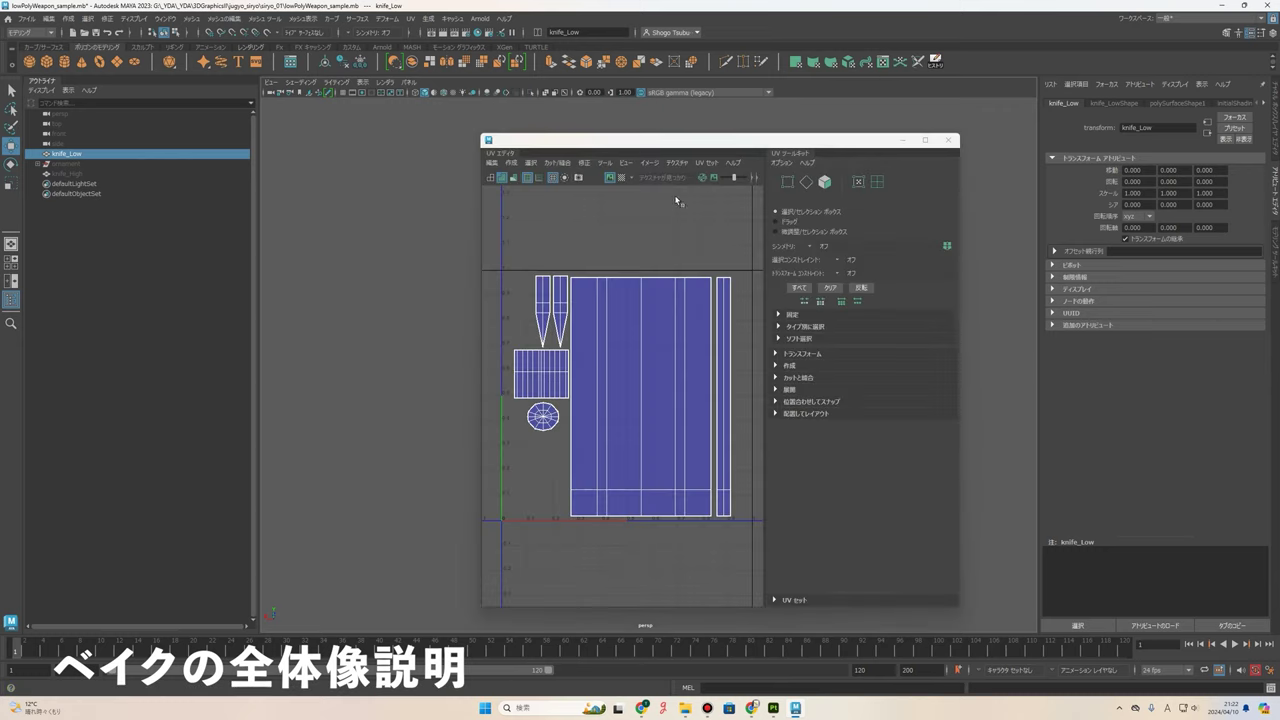
drag(639, 141, 885, 157)
alt+drag(686, 309, 716, 376)
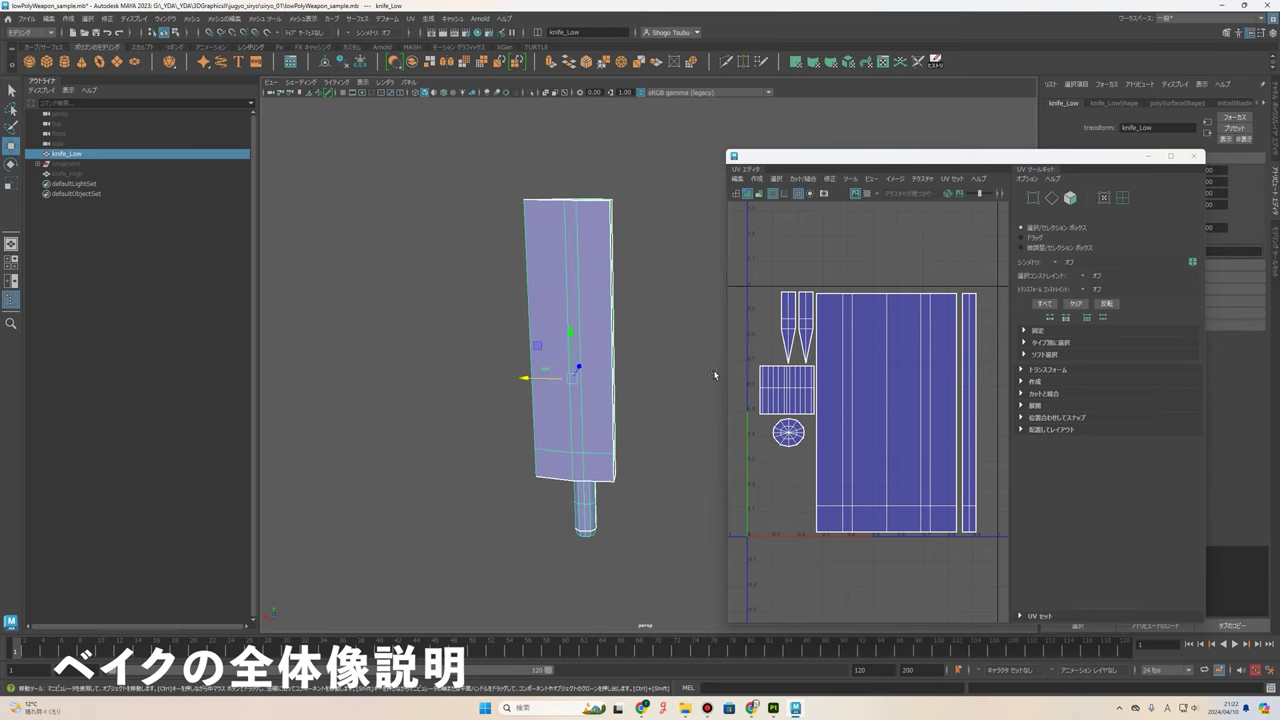
click(1186, 157)
alt+drag(666, 437, 657, 366)
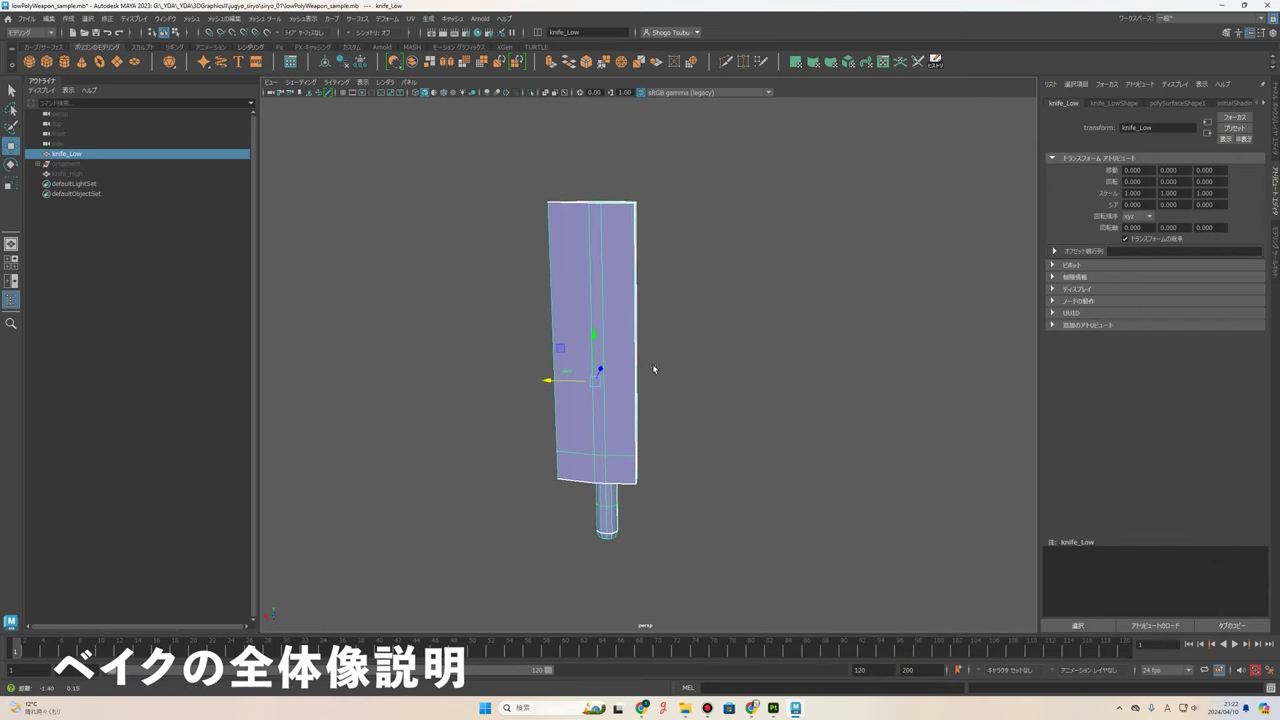
alt+middle_drag(665, 475, 340, 239)
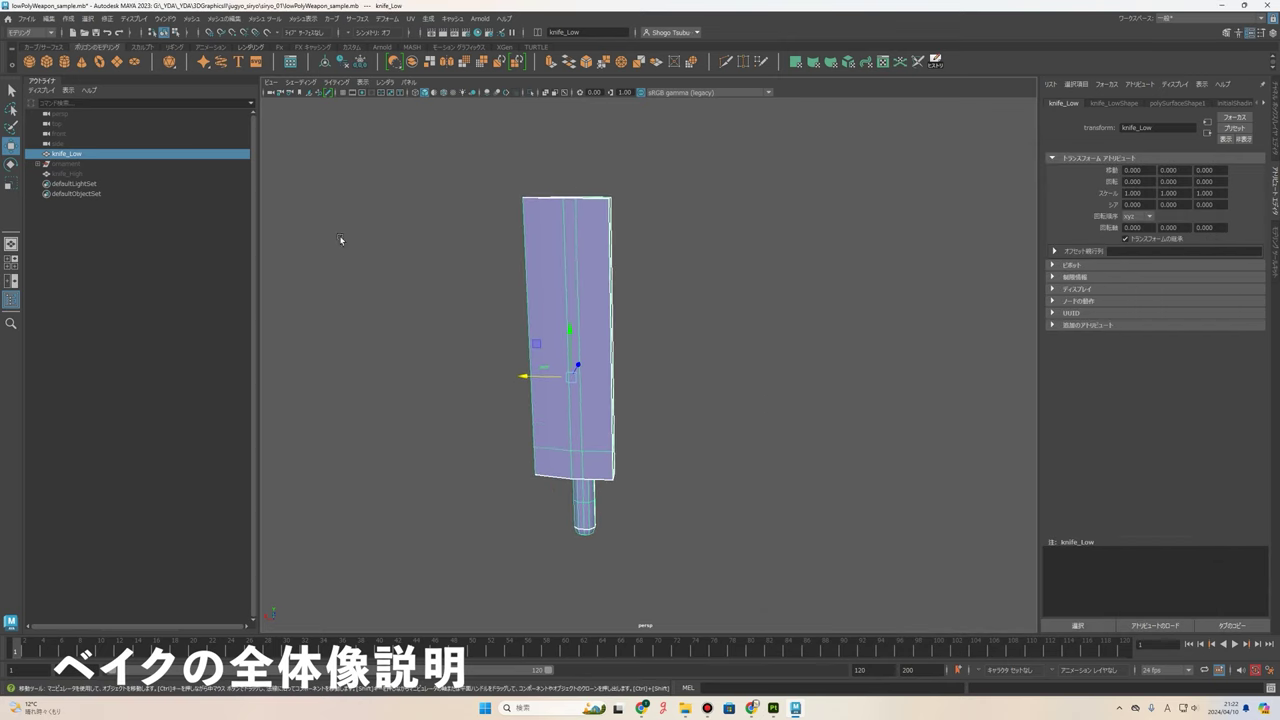
- Hide knife_Low and inspect the high-poly knife parts from several angles
click(69, 173)
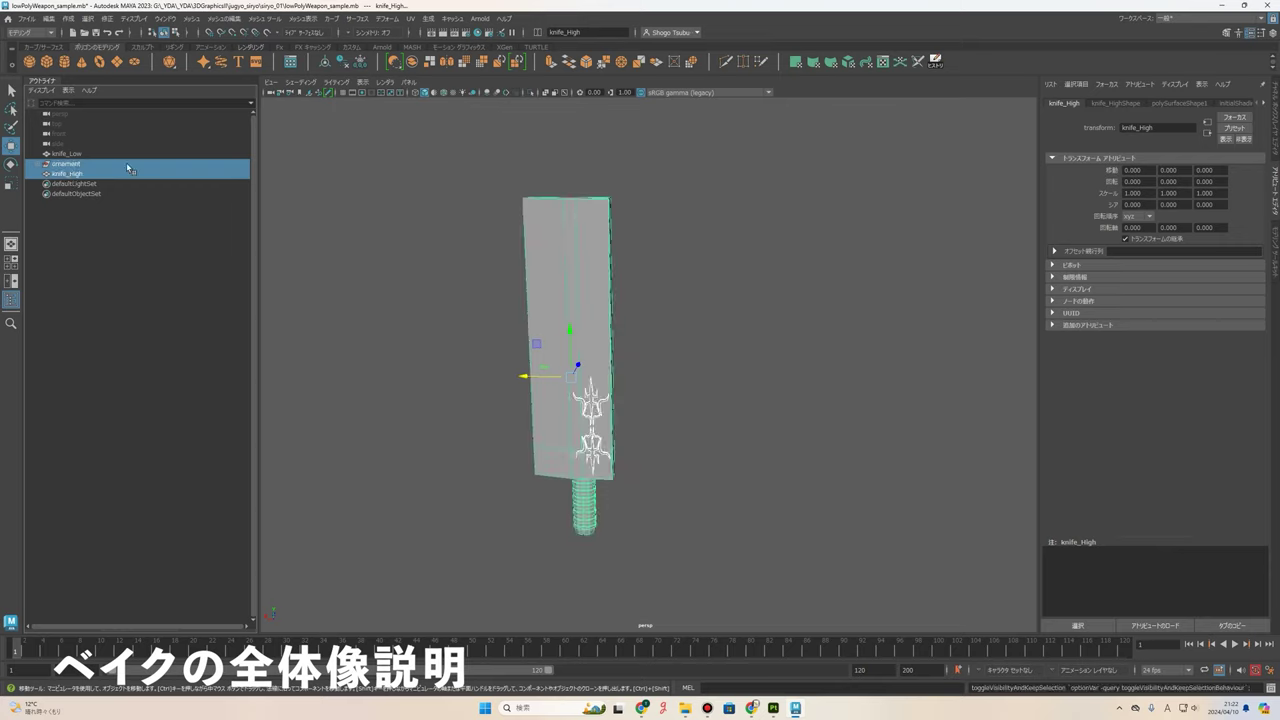
click(75, 155)
key(h)
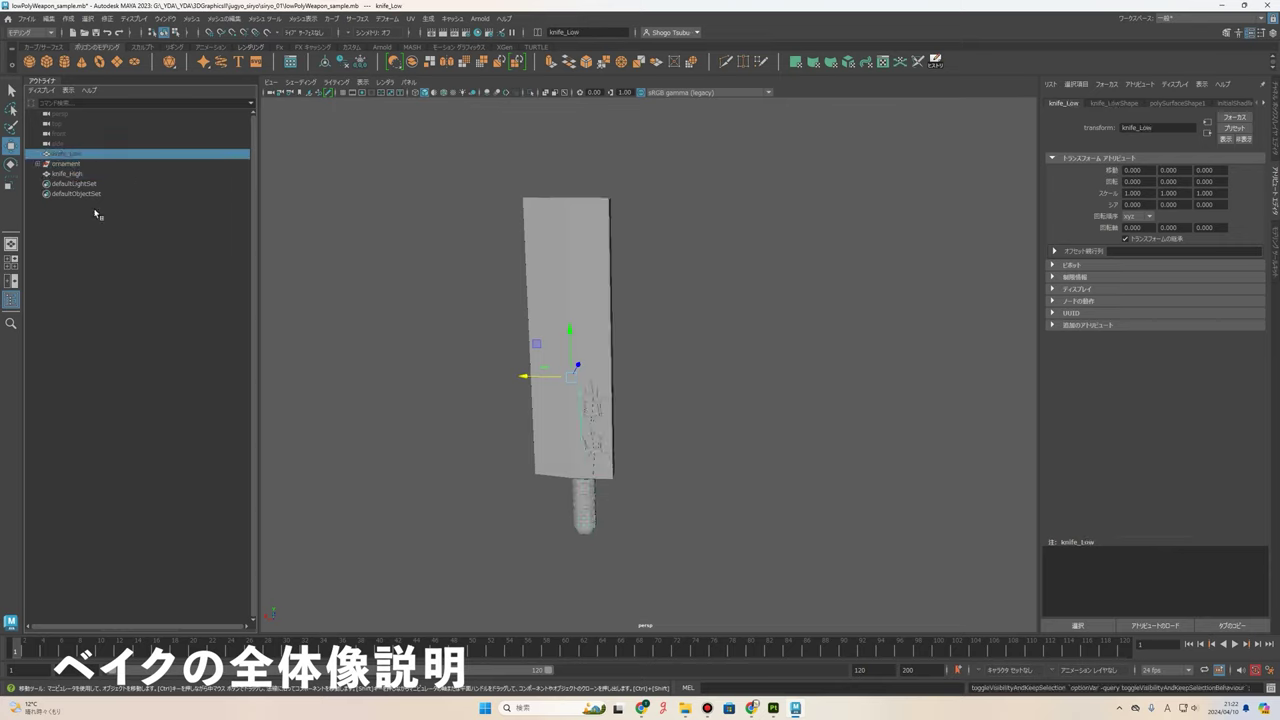
mouse_move(304, 251)
alt+mouse_down()
mouse_move(863, 386)
mouse_move(830, 406)
mouse_move(824, 513)
alt+mouse_up()
drag(824, 513, 512, 174)
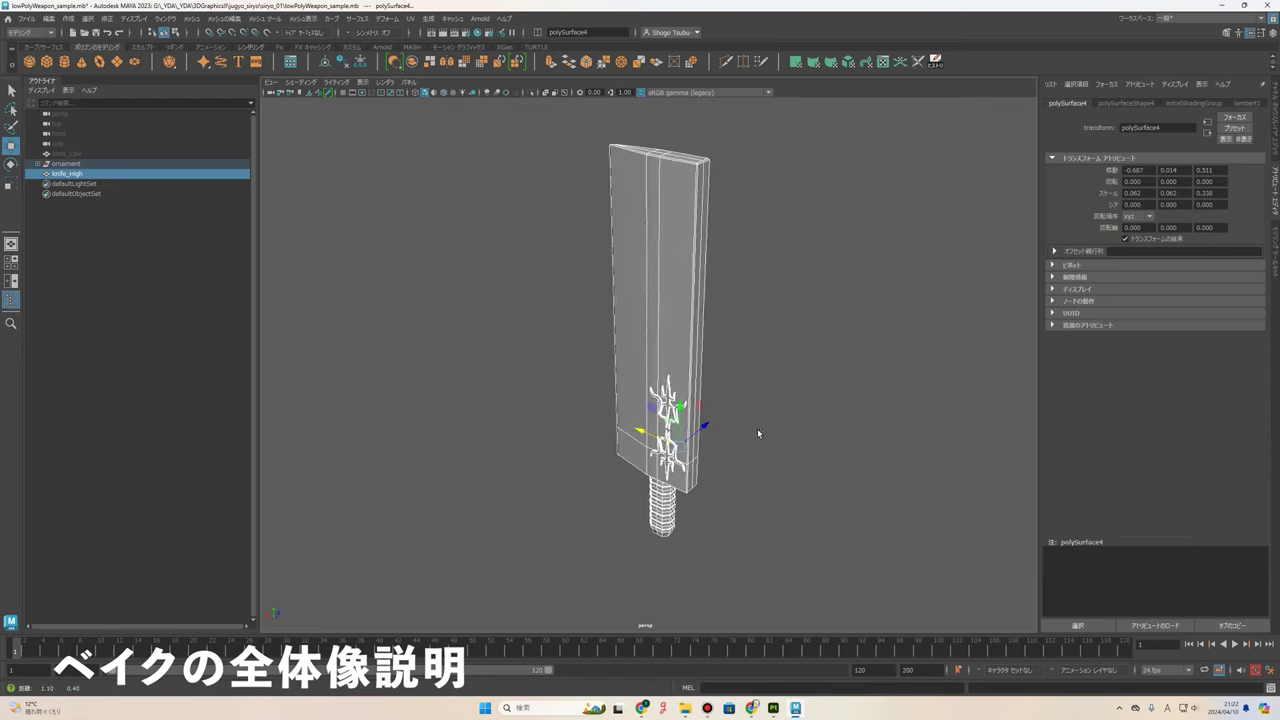
scroll(765, 440, up, 3)
scroll(770, 350, up, 3)
mouse_move(766, 257)
alt+mouse_down()
mouse_move(777, 374)
mouse_move(697, 380)
mouse_move(751, 417)
mouse_move(747, 465)
mouse_move(654, 517)
mouse_move(640, 414)
mouse_move(834, 320)
mouse_move(782, 308)
mouse_move(763, 430)
alt+mouse_up()
mouse_move(754, 482)
alt+mouse_down()
mouse_move(737, 423)
mouse_move(649, 337)
mouse_move(553, 367)
mouse_move(698, 358)
mouse_move(696, 451)
mouse_move(713, 441)
mouse_move(666, 424)
alt+mouse_up()
scroll(696, 451, down, 2)
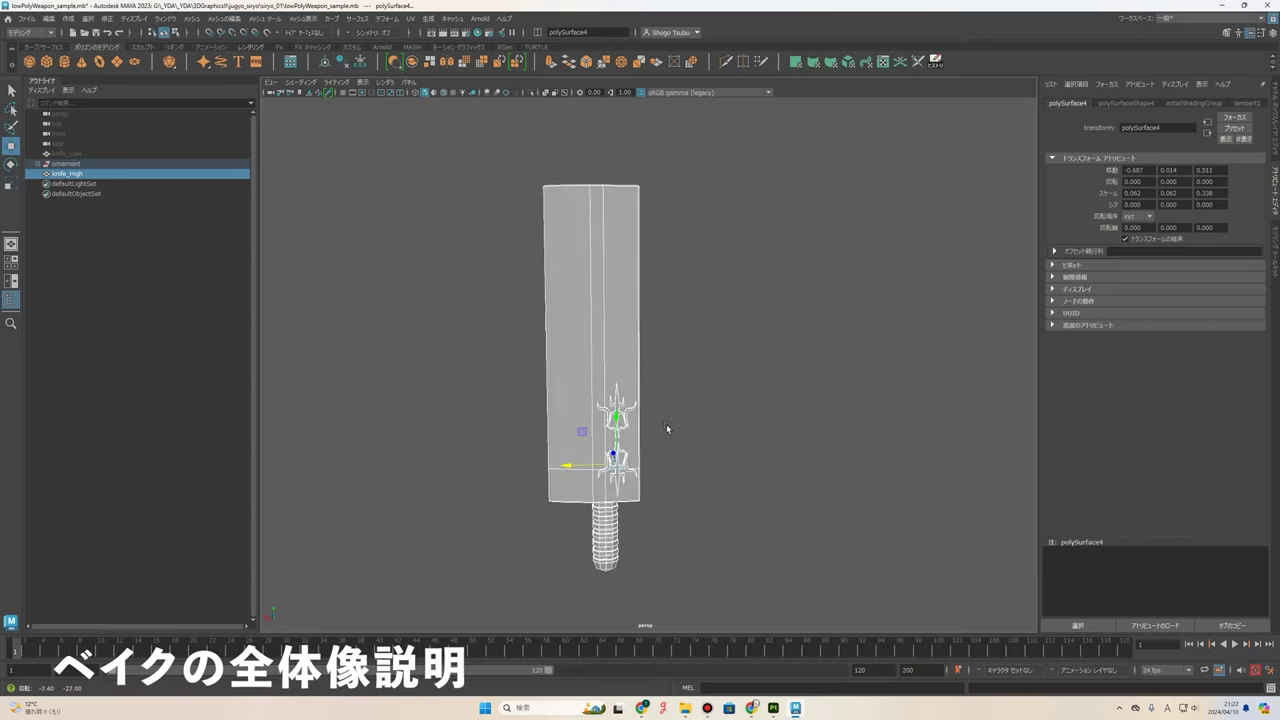
- Check the high-poly piece's UV layout, then hide the ornament and knife_High and select knife_Low
click(885, 62)
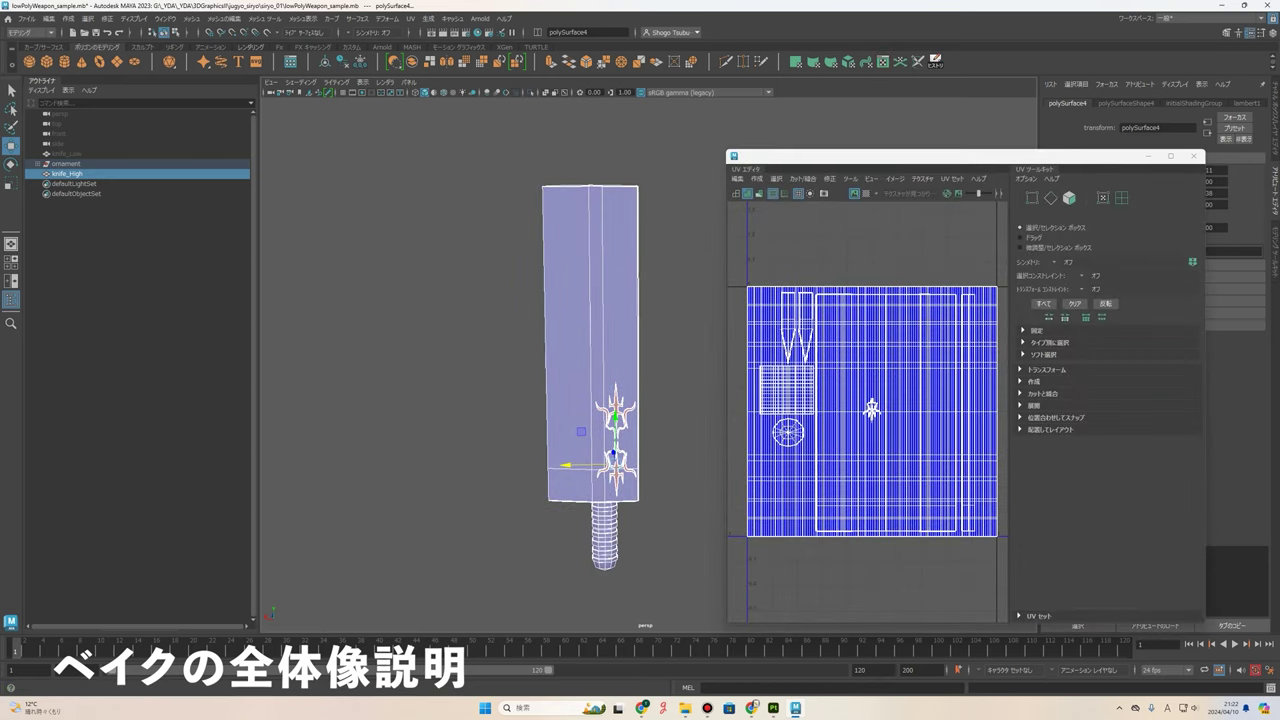
click(1193, 156)
mouse_move(722, 384)
alt+mouse_down()
mouse_move(679, 414)
mouse_move(800, 462)
alt+mouse_up()
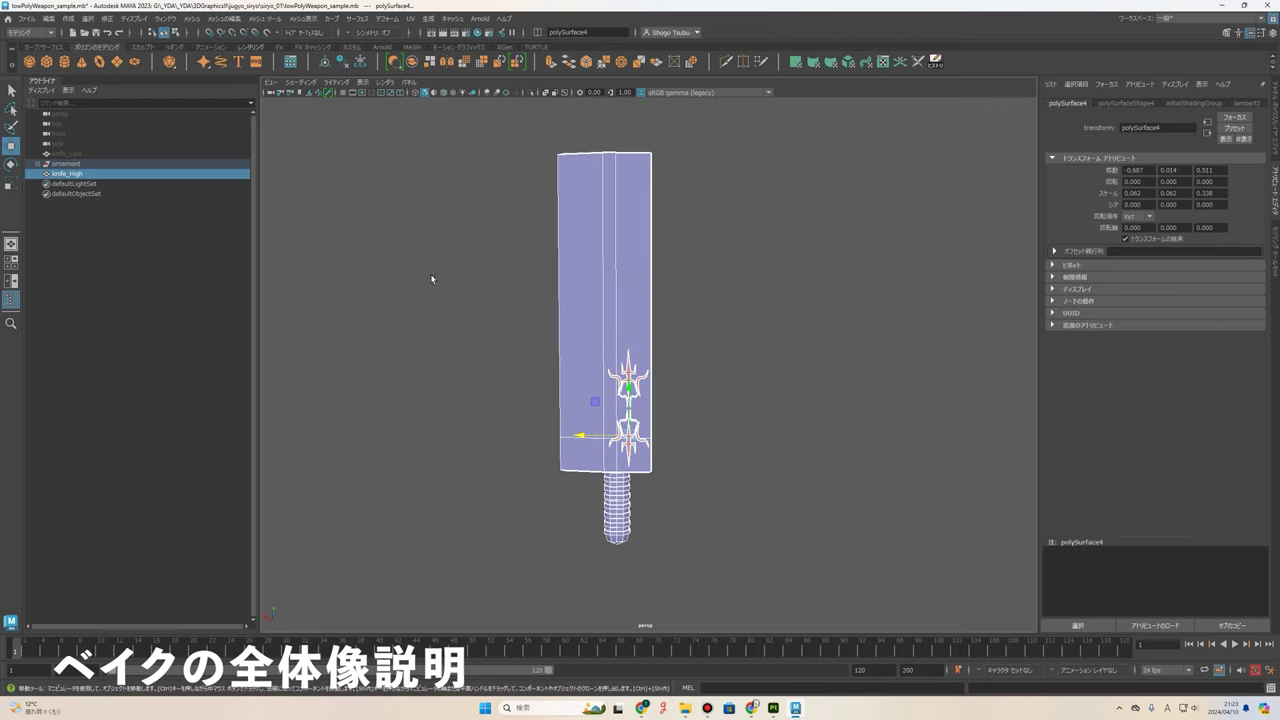
click(60, 163)
shift+click(66, 174)
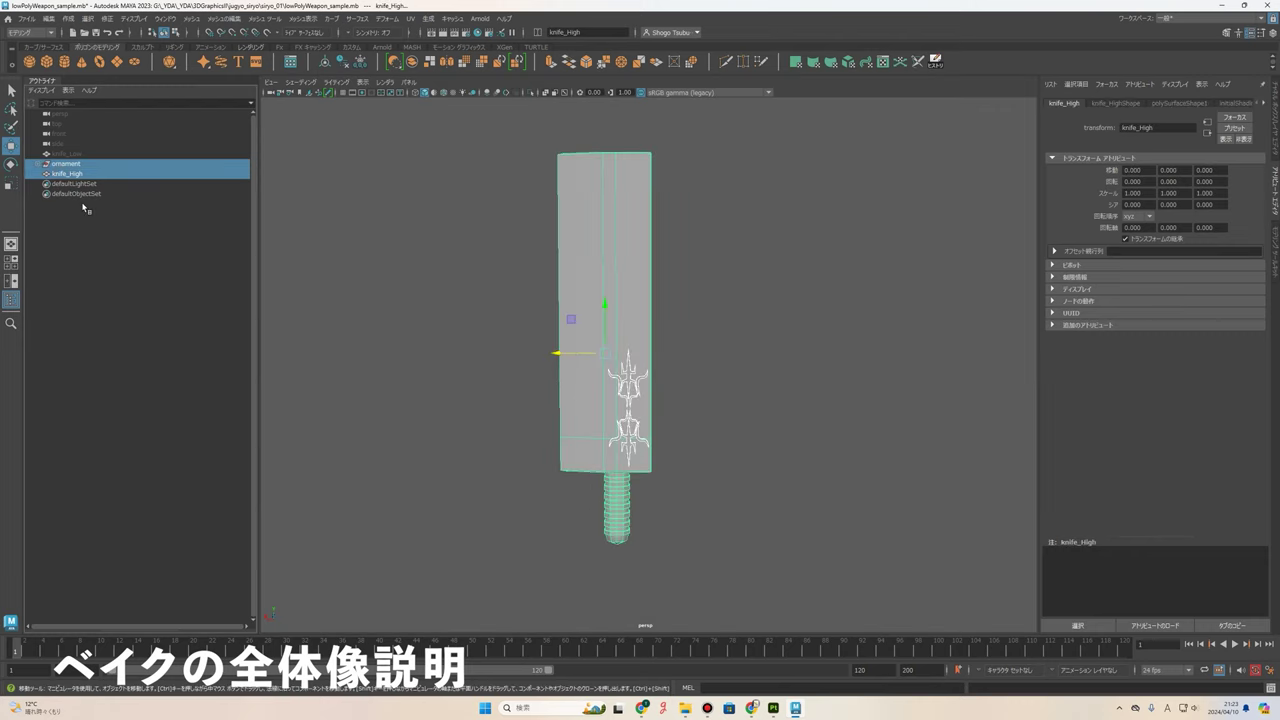
key(h)
click(66, 153)
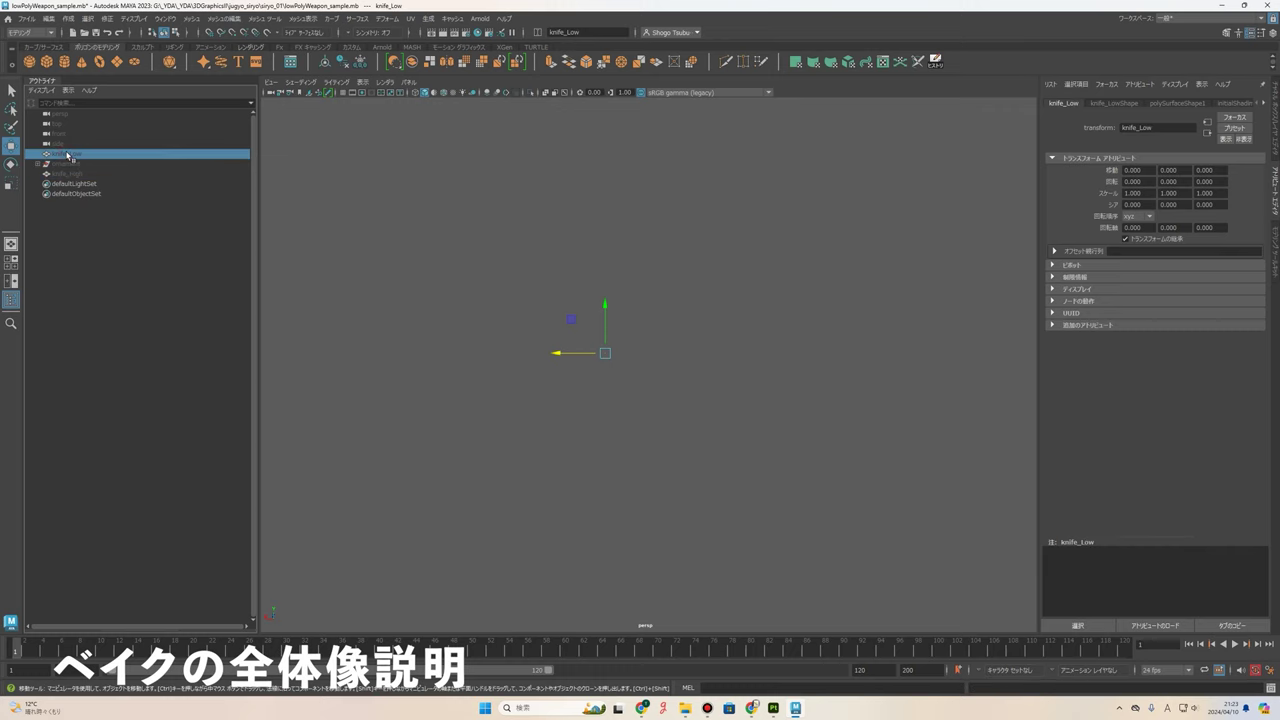
- Unhide knife_Low, keep it selected, and frame it in the viewport with F
key(shift+h)
scroll(704, 331, down, 3)
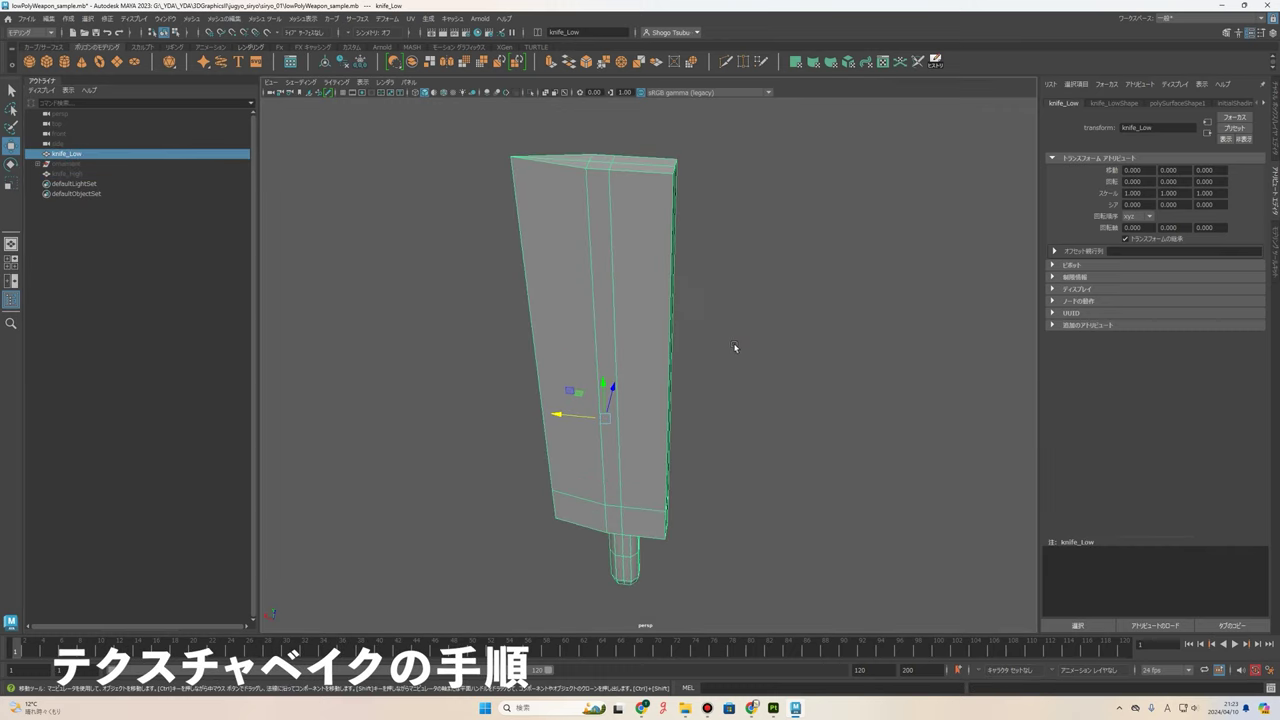
scroll(737, 346, down, 3)
scroll(720, 360, down, 1)
scroll(751, 572, up, 3)
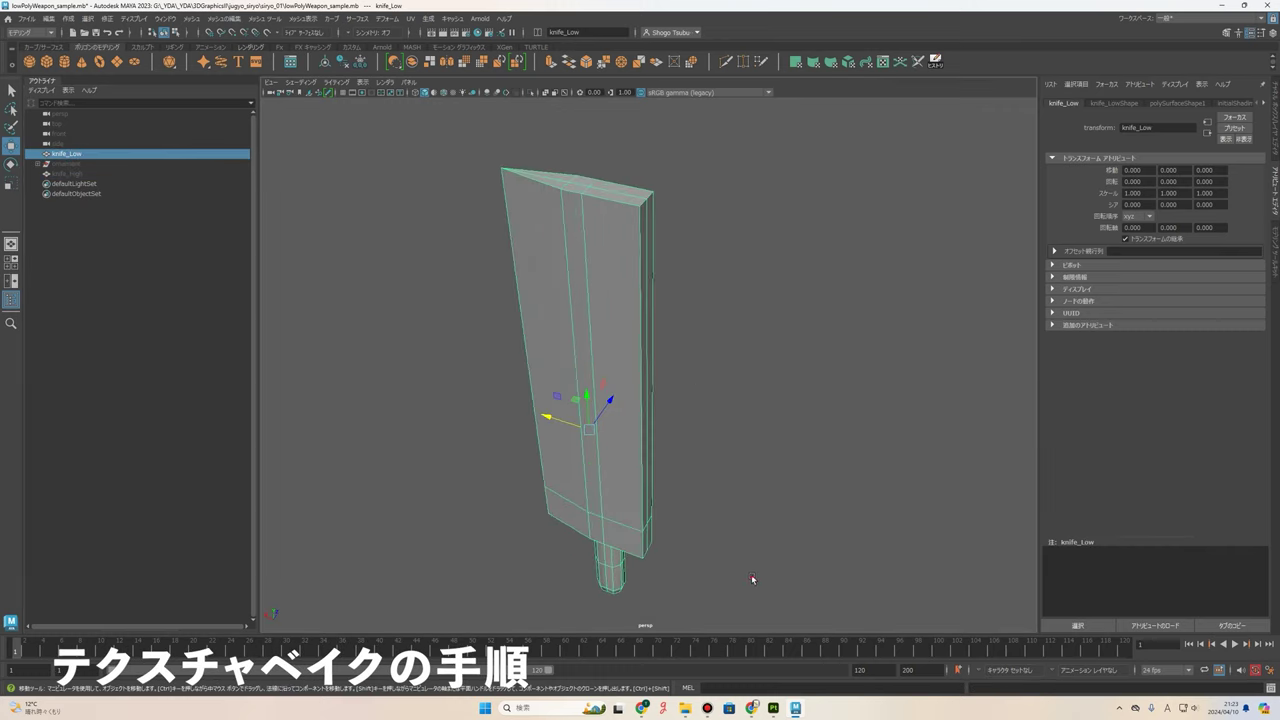
scroll(755, 560, up, 1)
scroll(688, 555, down, 2)
scroll(766, 451, down, 1)
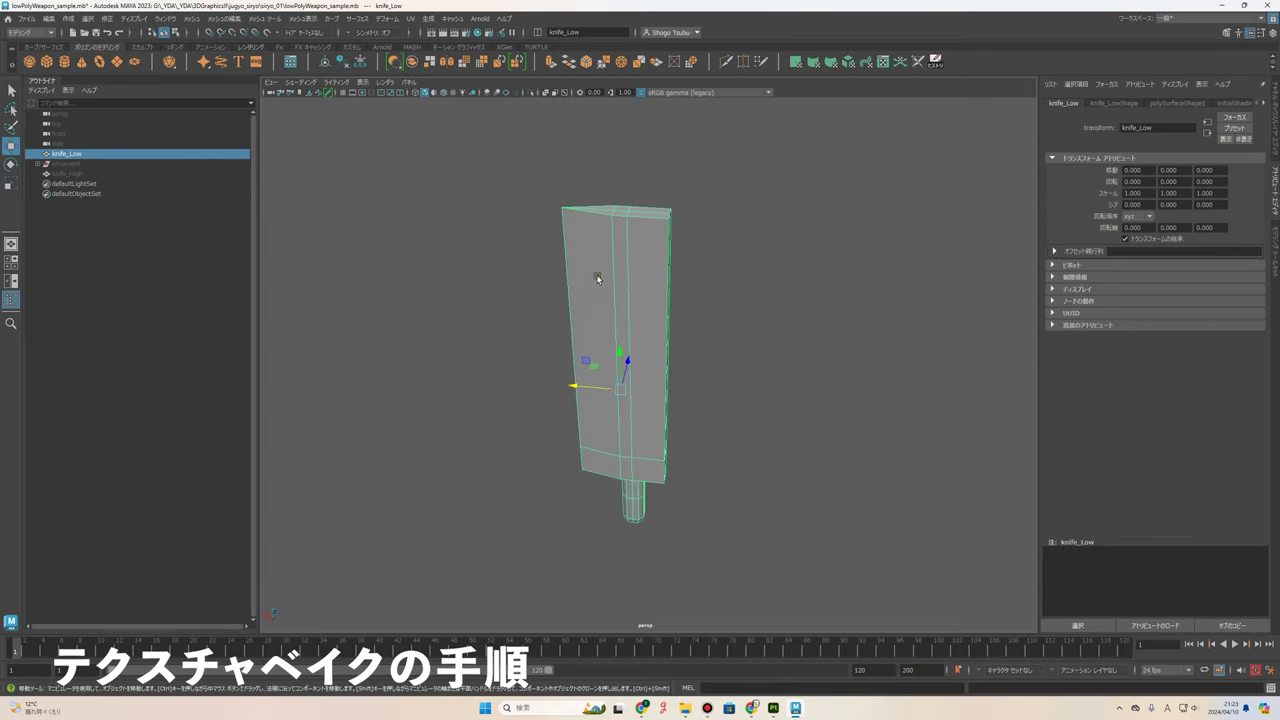
click(61, 155)
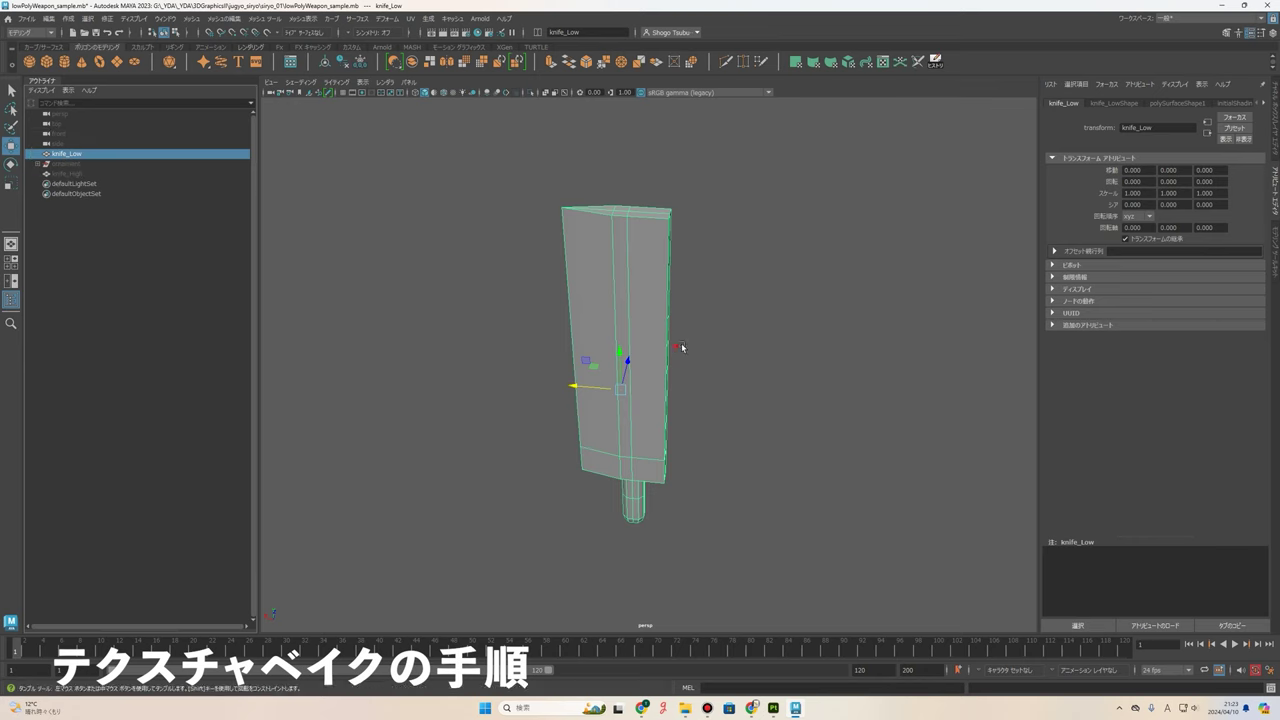
key(f)
- Choose File > Export Selection for the selected knife_Low
click(27, 19)
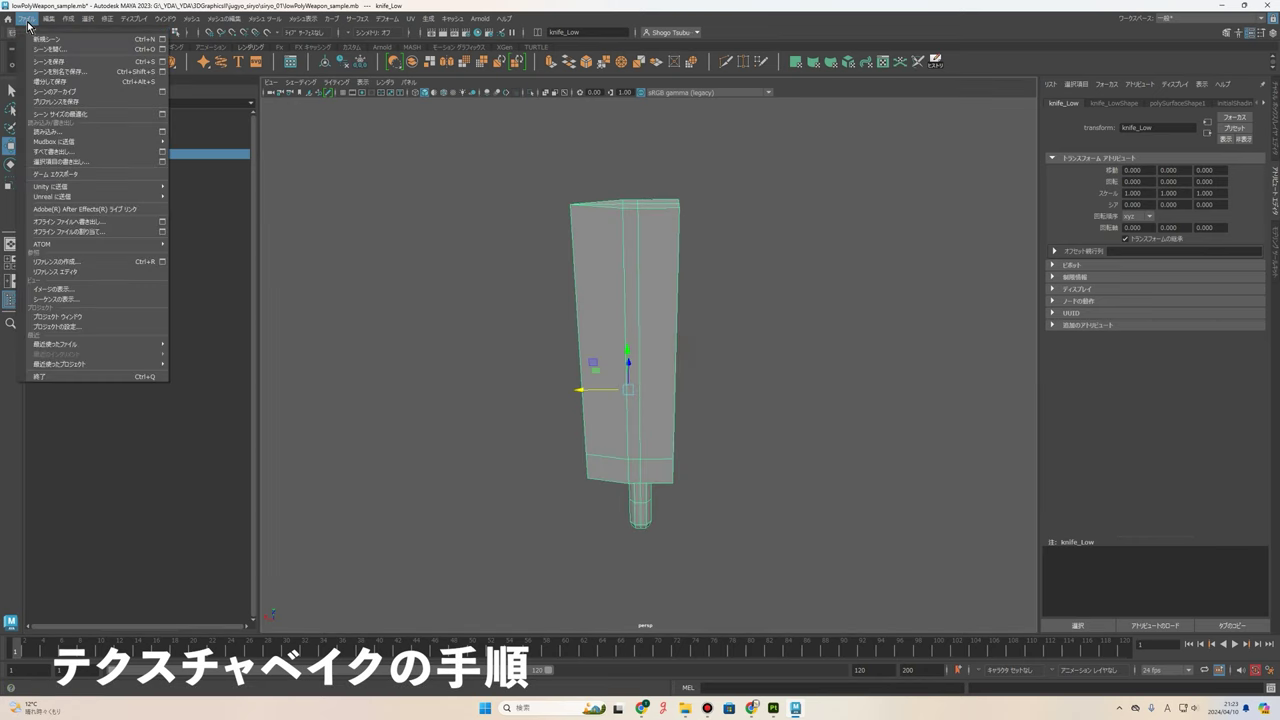
click(82, 165)
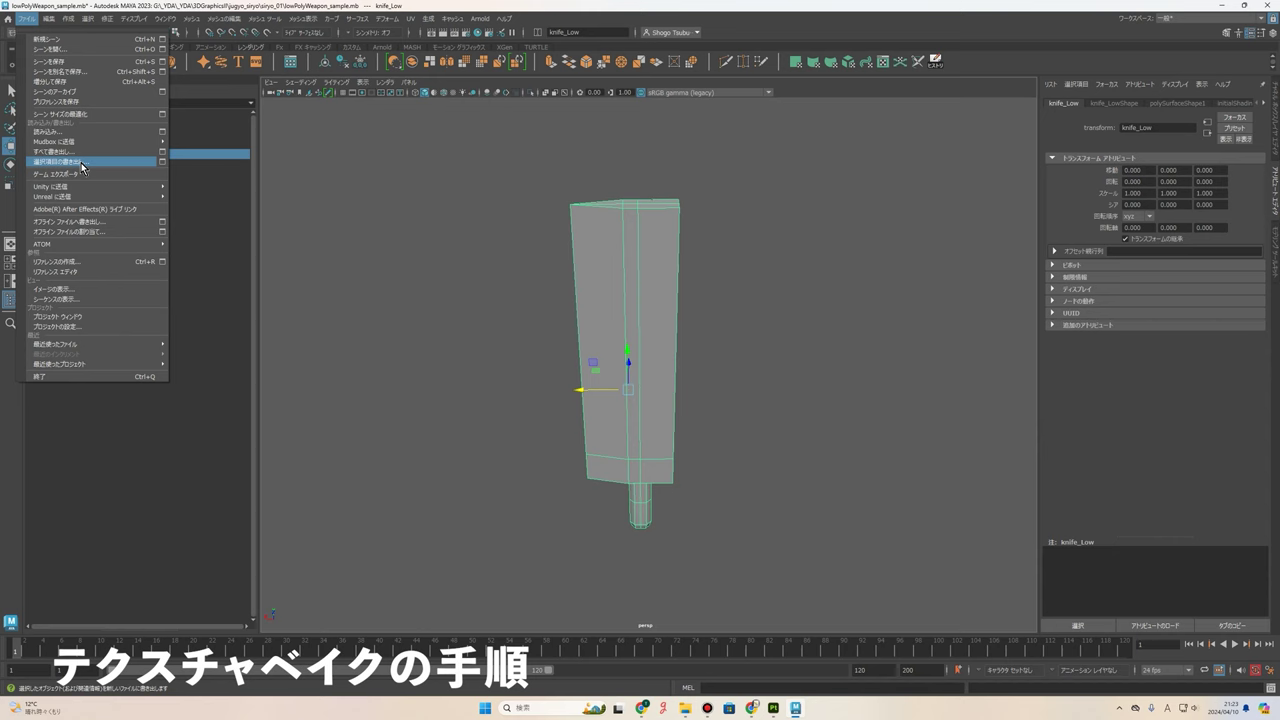
click(82, 165)
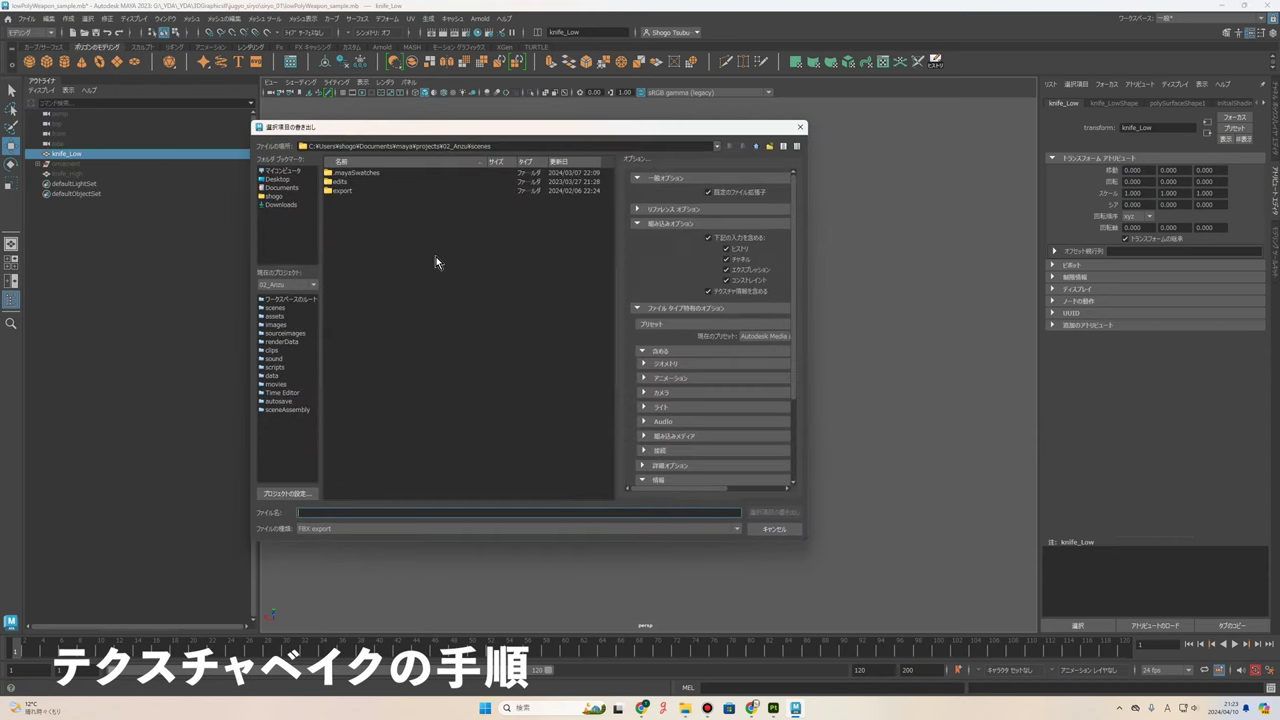
- Check the existing weapon_low.fbx file name in the course folder in File Explorer
click(686, 708)
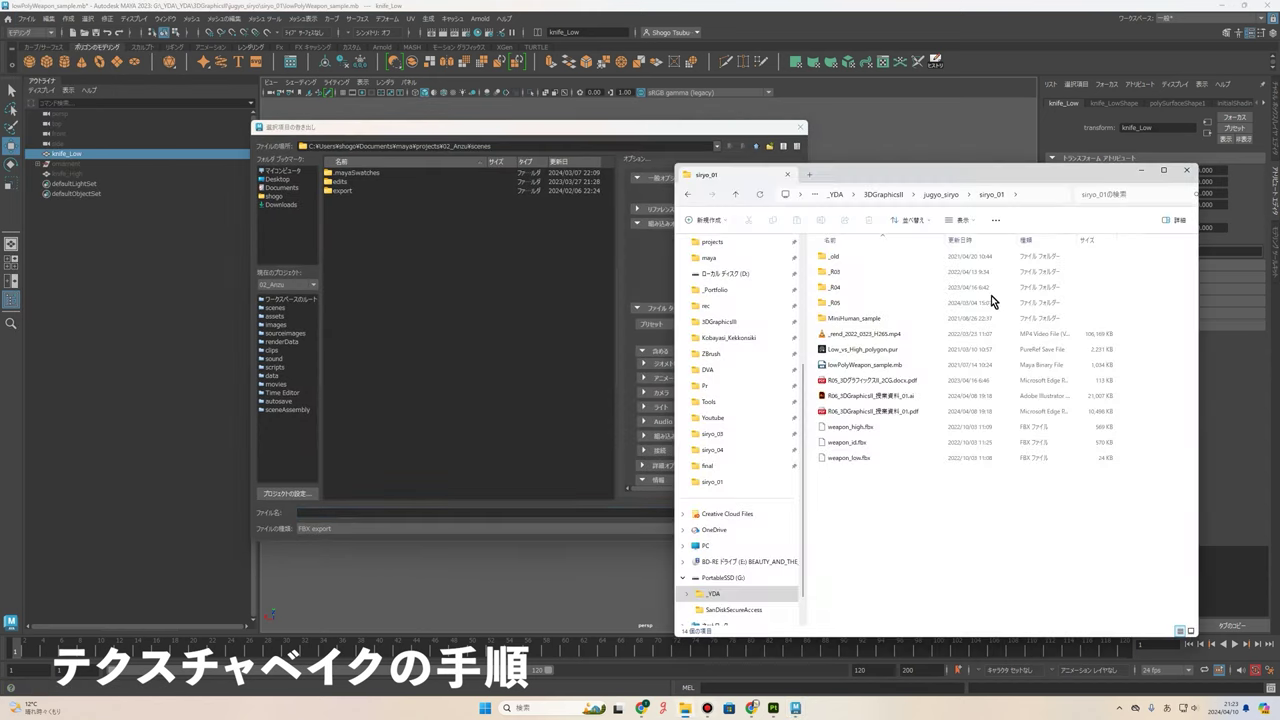
click(1028, 193)
click(951, 493)
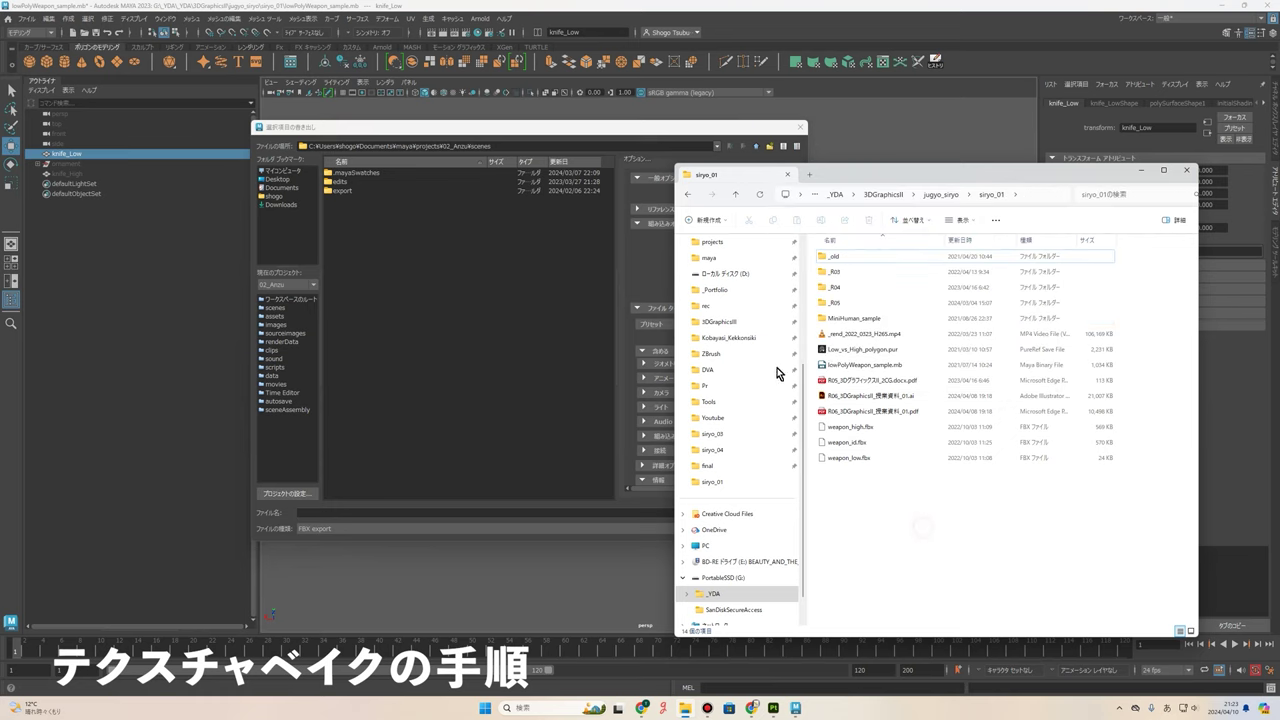
click(850, 460)
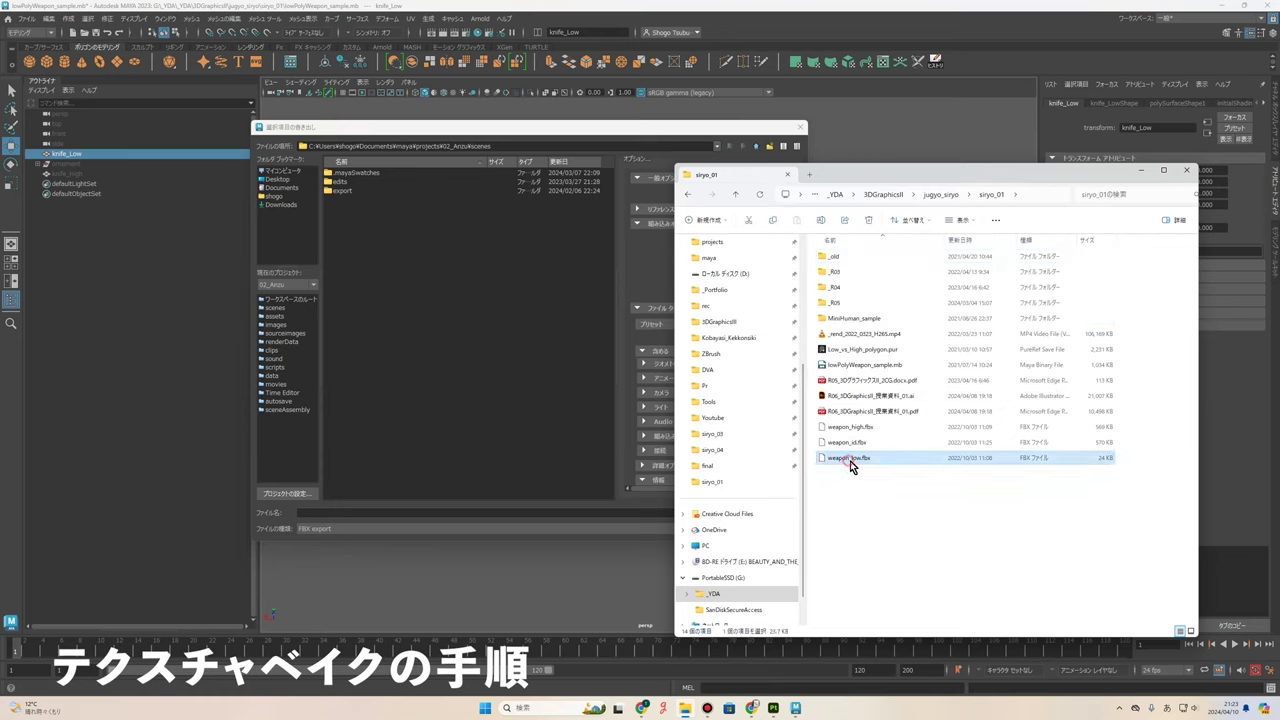
click(861, 467)
click(443, 124)
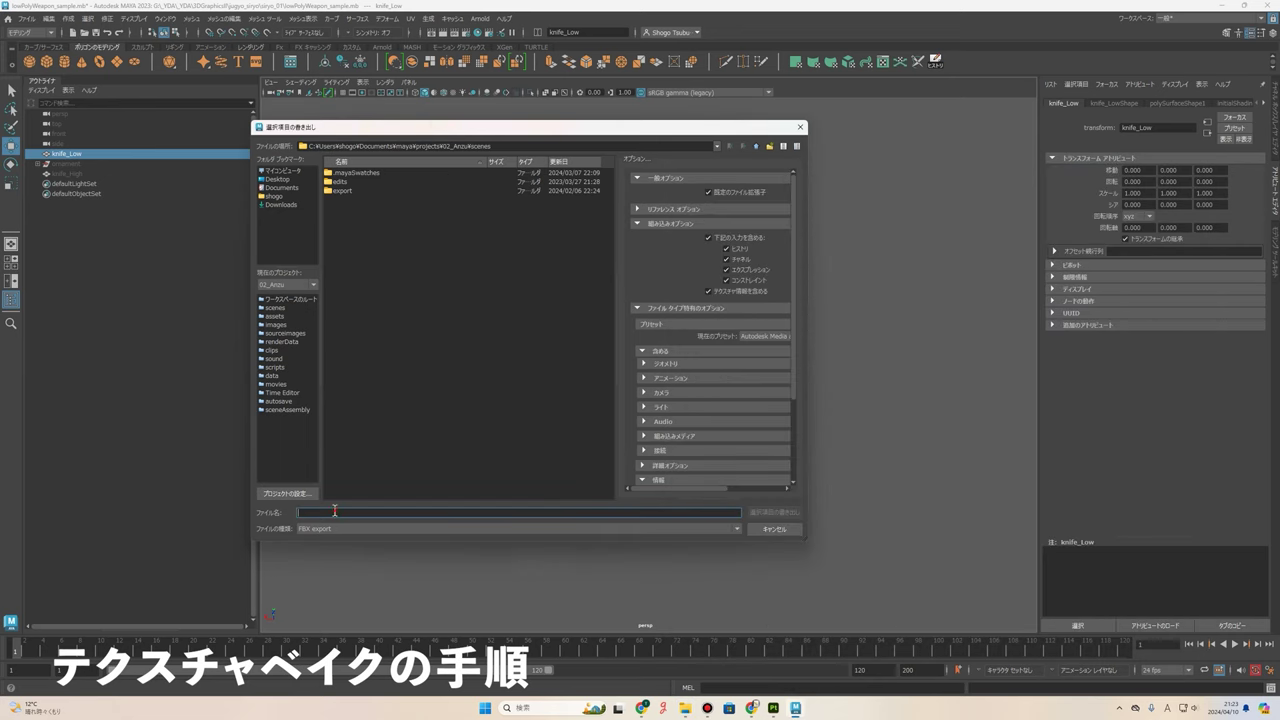
- Name the export weapon_low, set the file type to FBX export, and close the dialog
text(weapon_low)
click(345, 529)
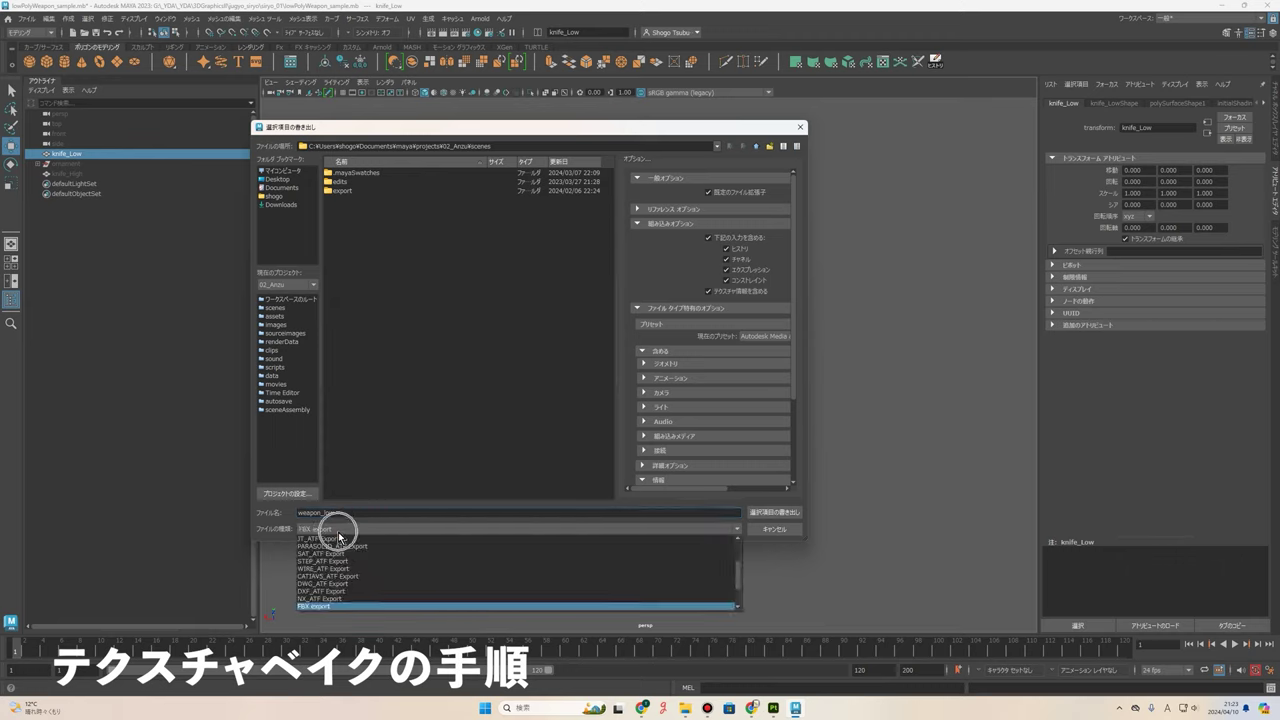
click(331, 606)
click(330, 605)
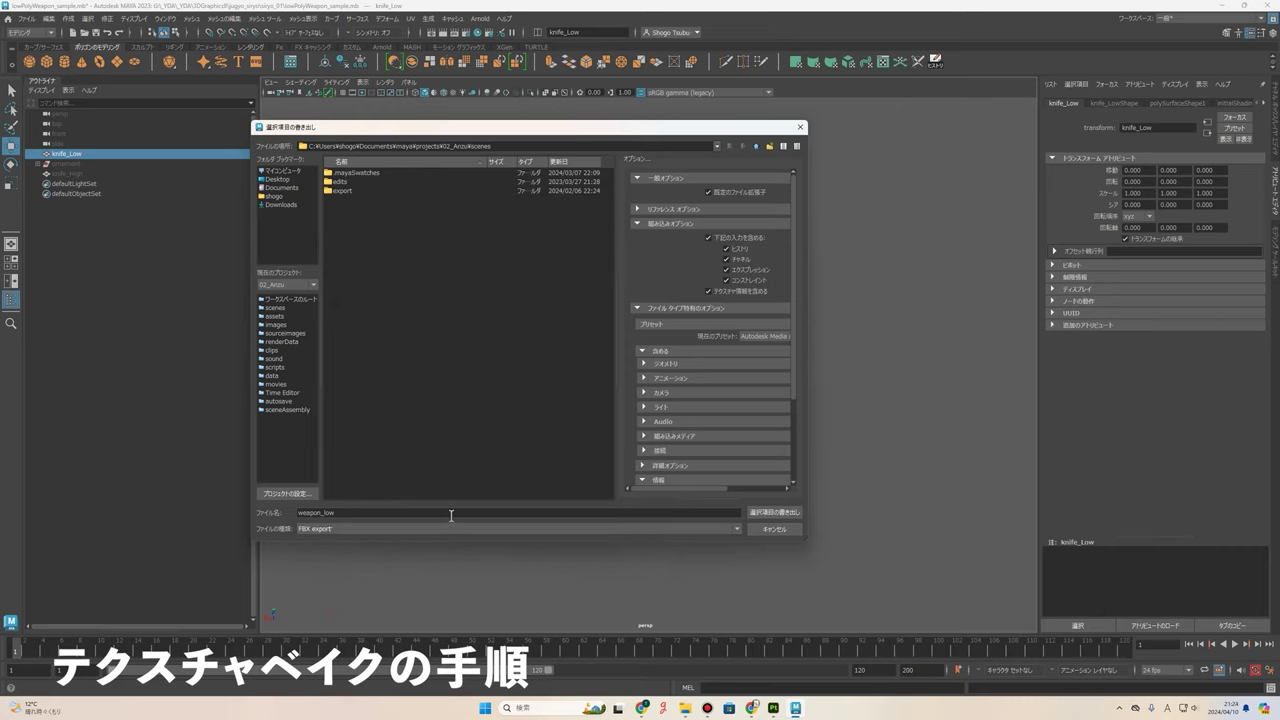
click(800, 127)
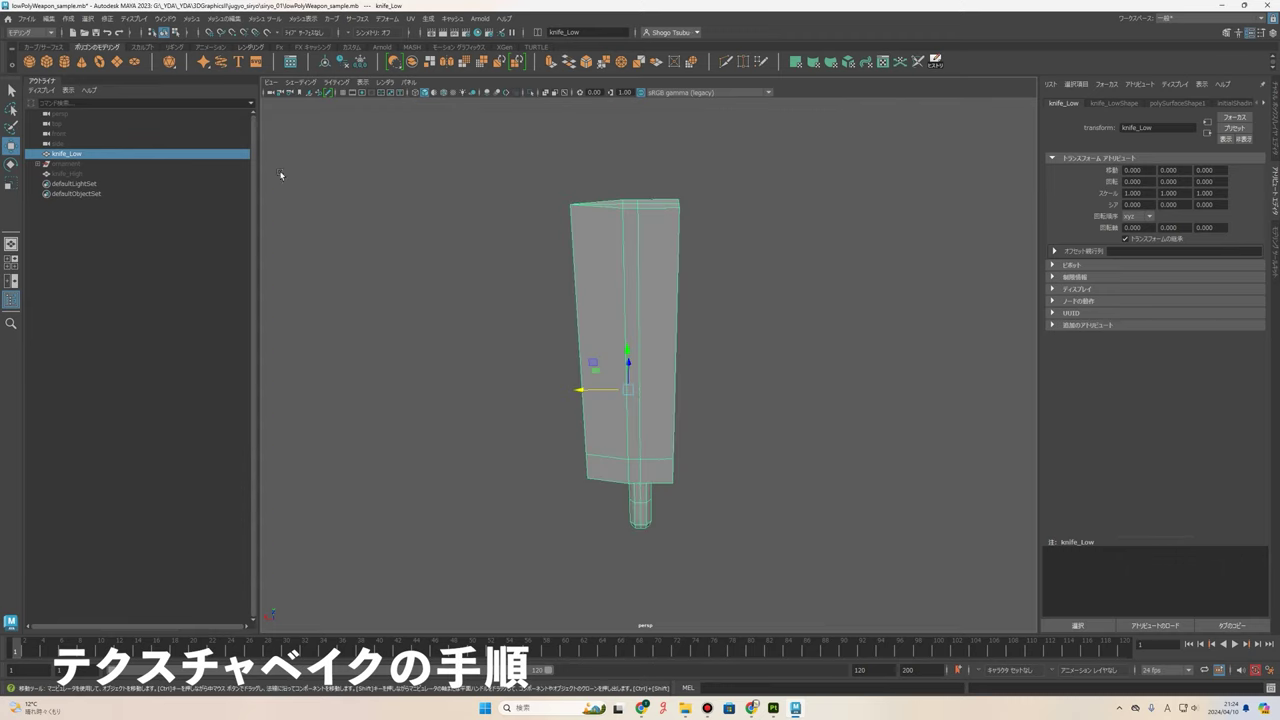
- Hide knife_Low and bring knife_High with the ornament into view in Maya
click(77, 156)
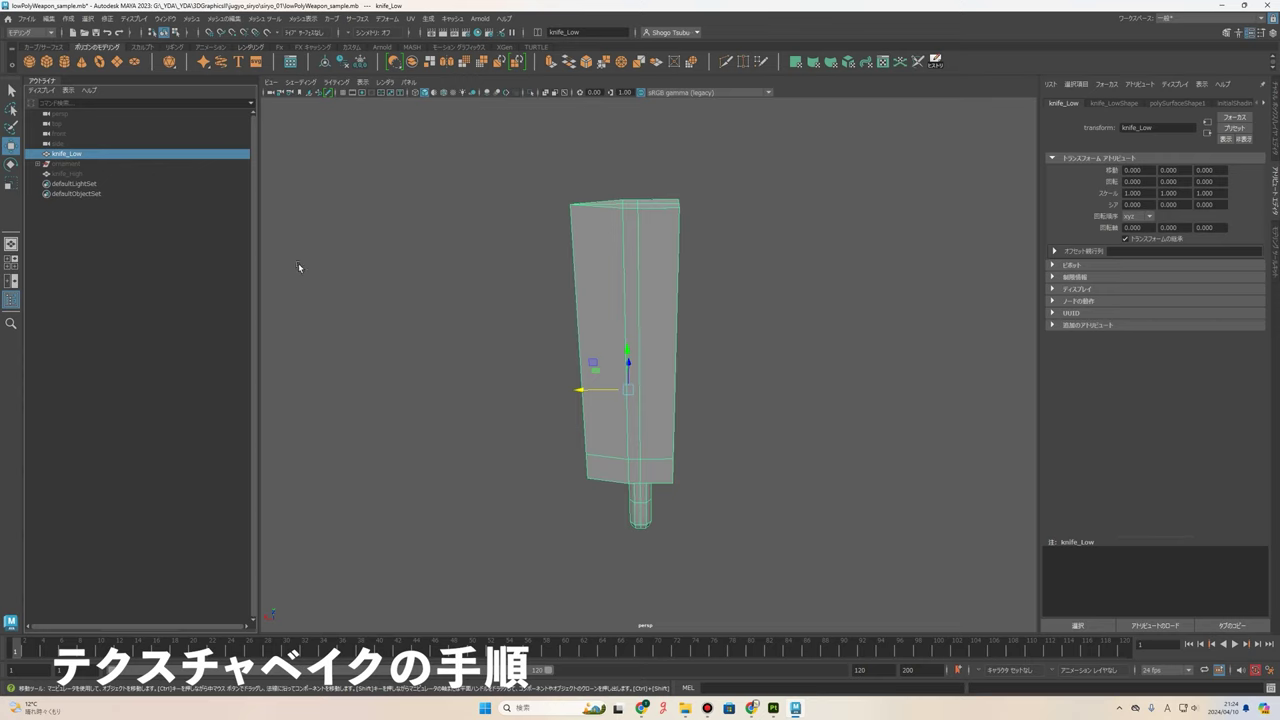
alt+drag(700, 403, 758, 420)
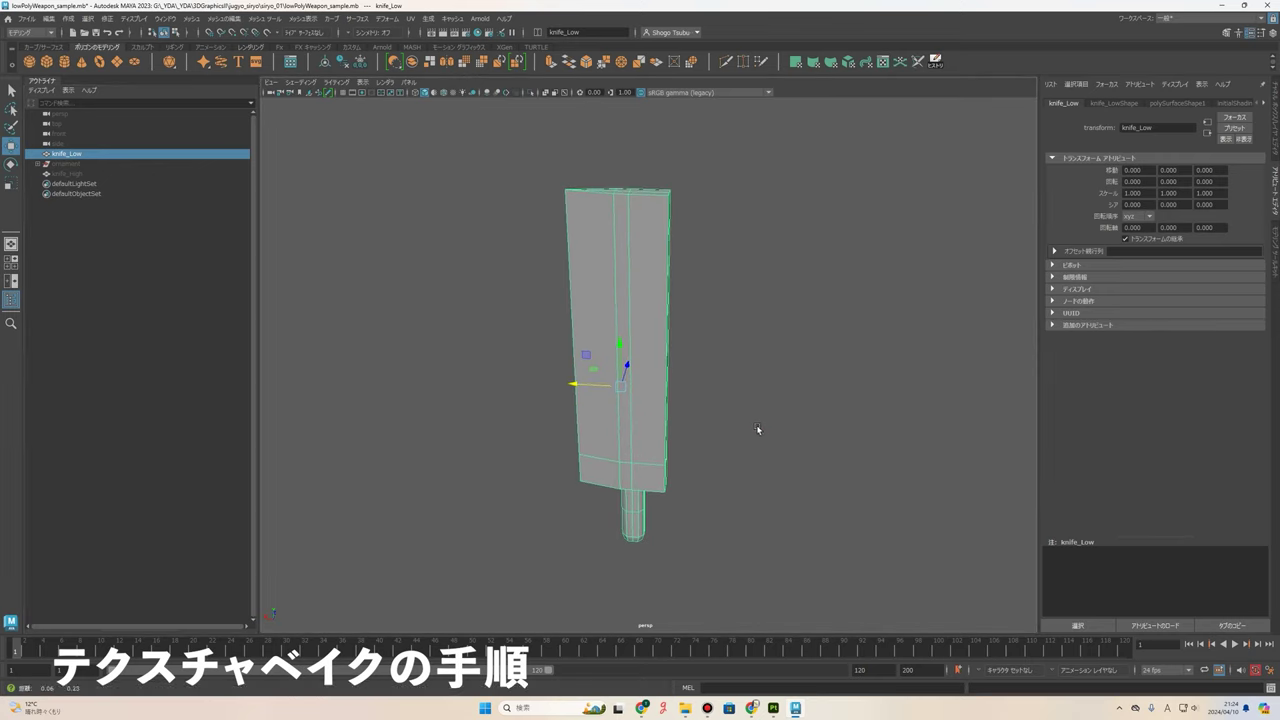
click(72, 164)
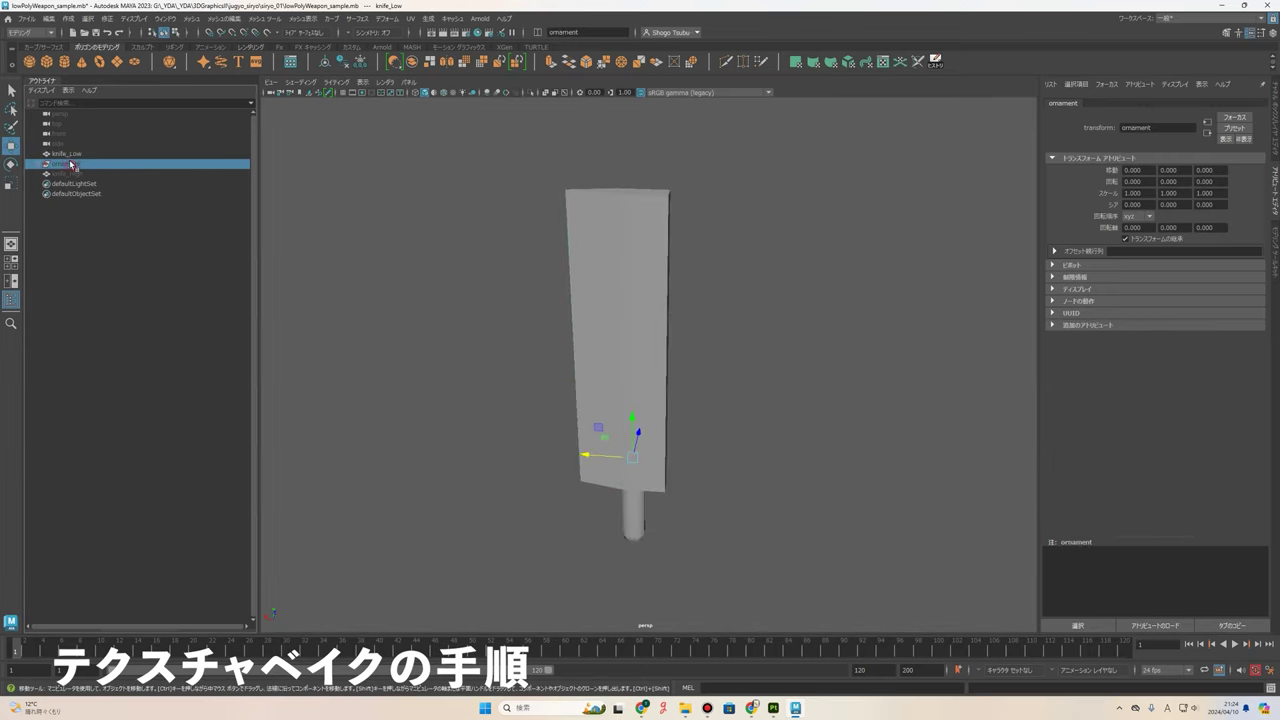
click(69, 155)
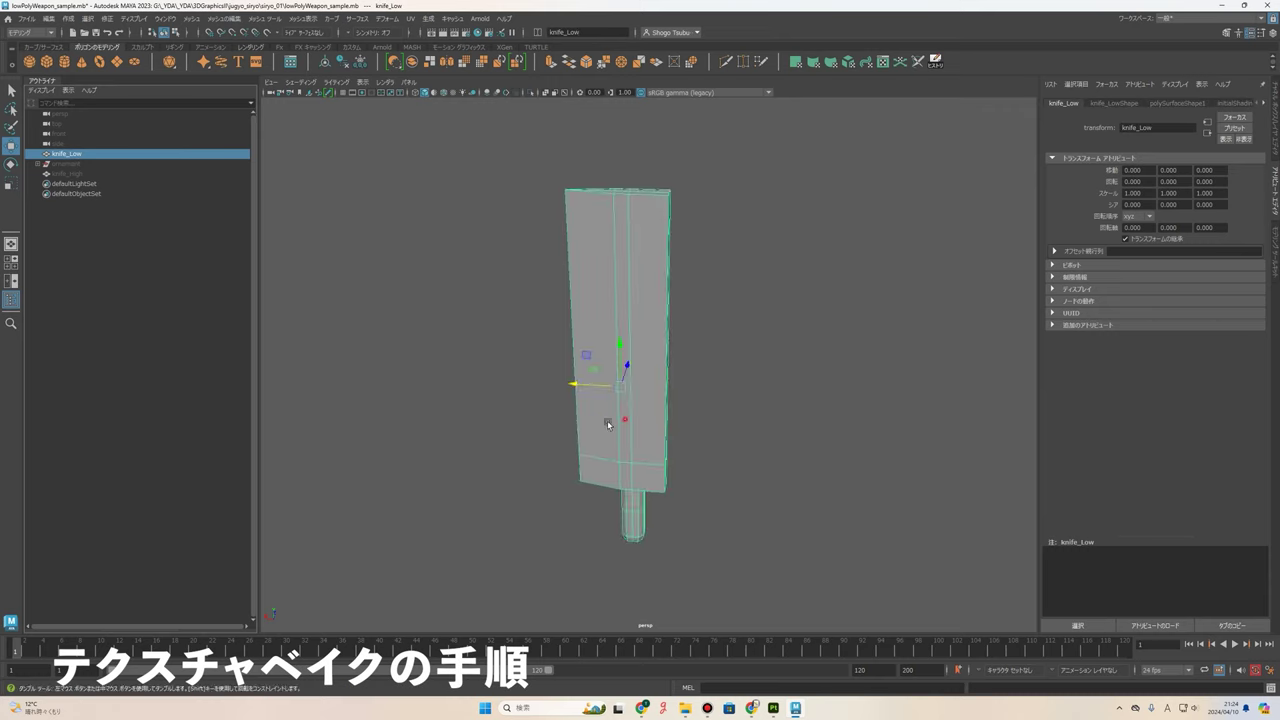
alt+drag(611, 420, 588, 420)
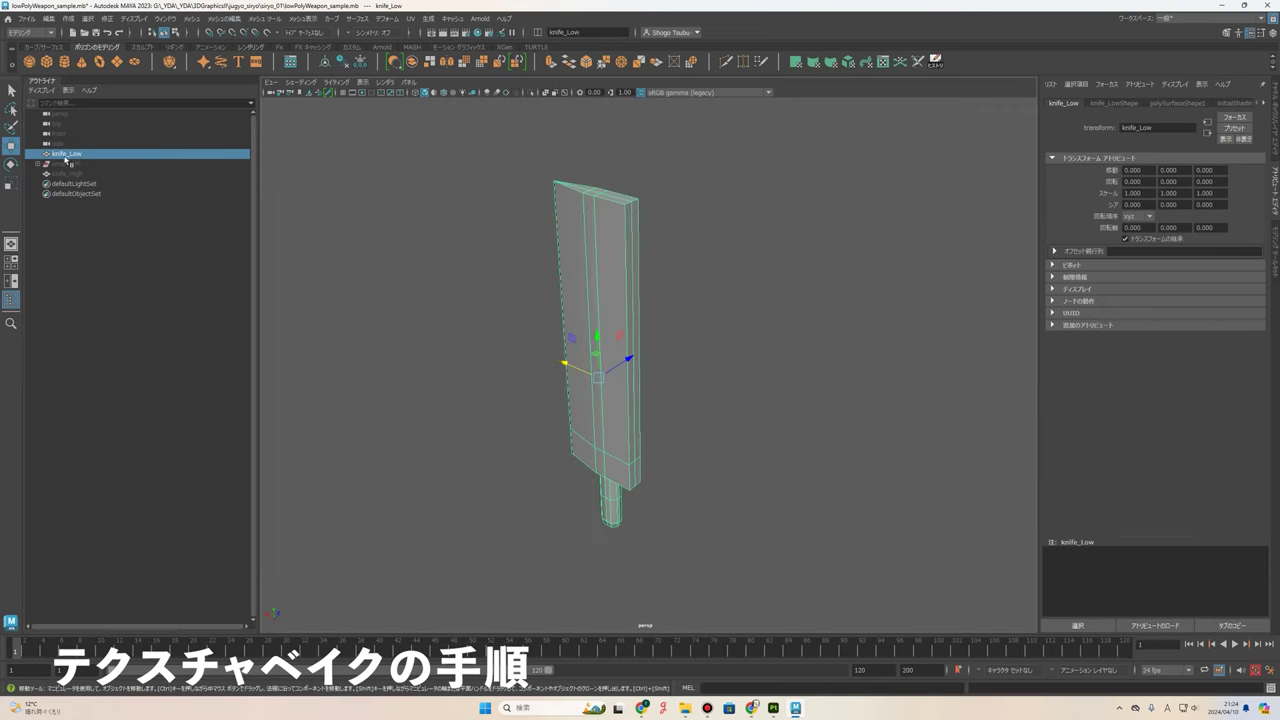
key(ctrl+h)
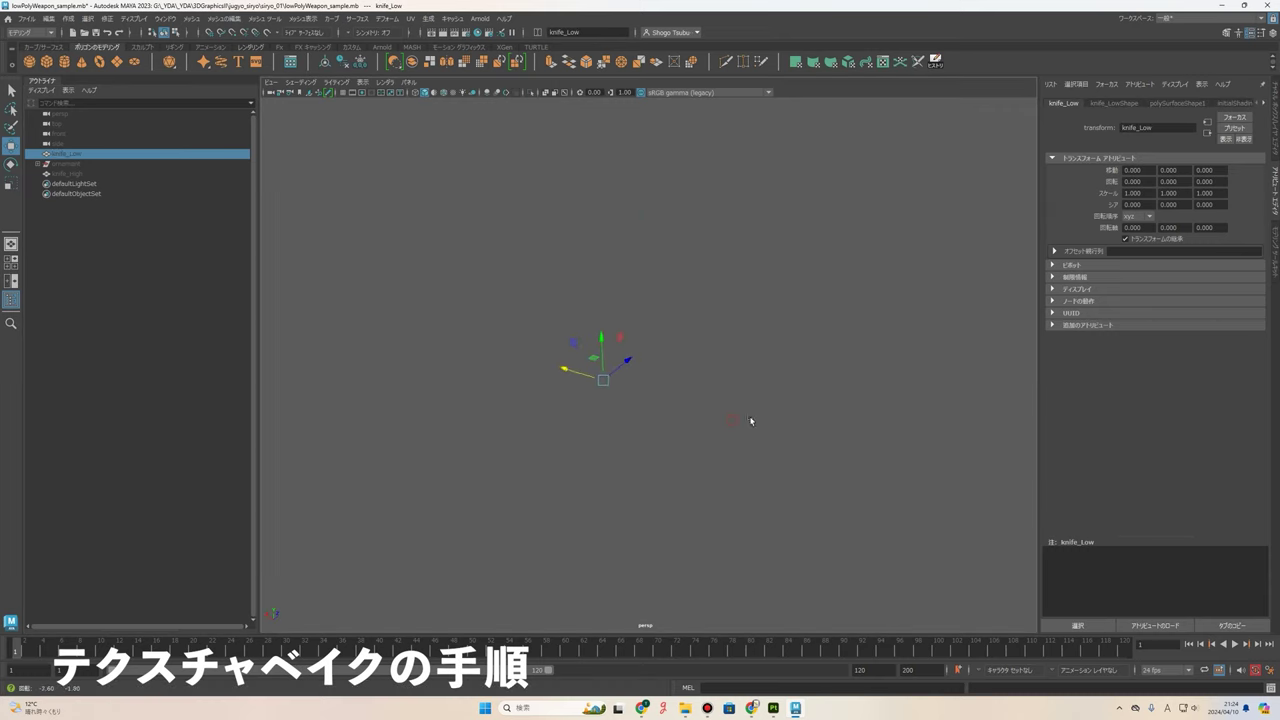
click(66, 164)
ctrl+click(66, 174)
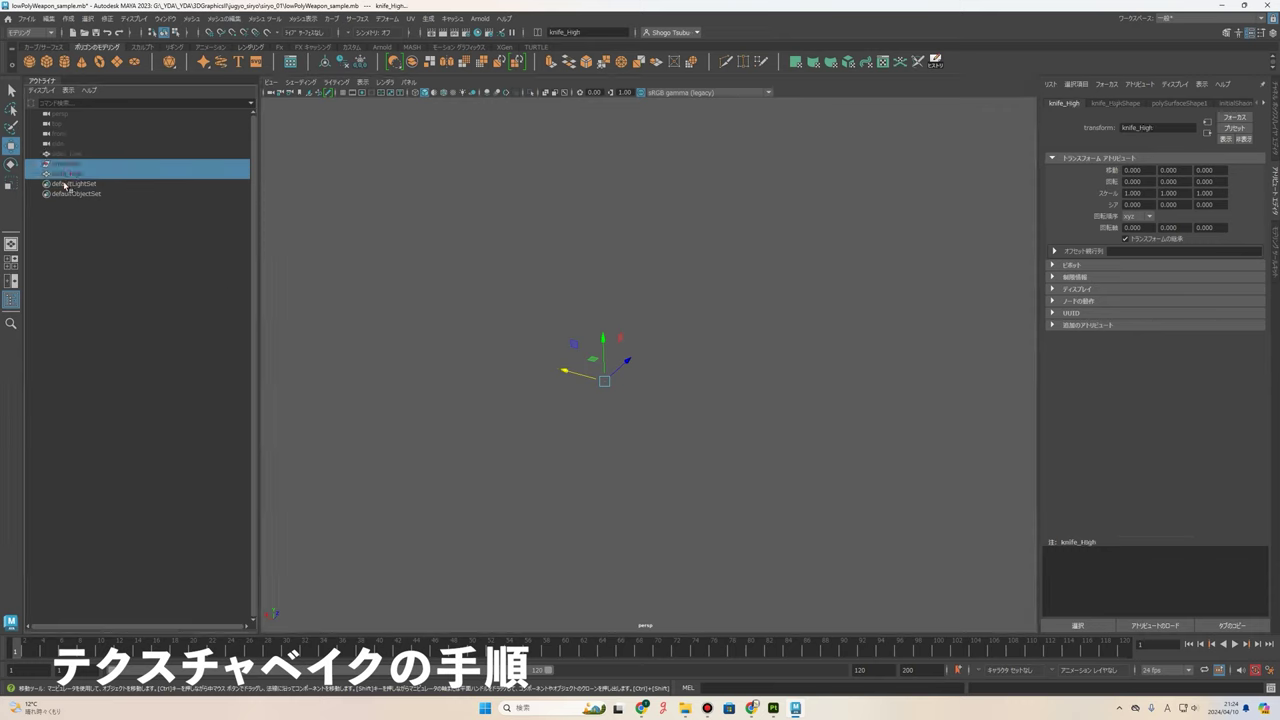
key(ctrl+h)
alt+drag(742, 511, 755, 500)
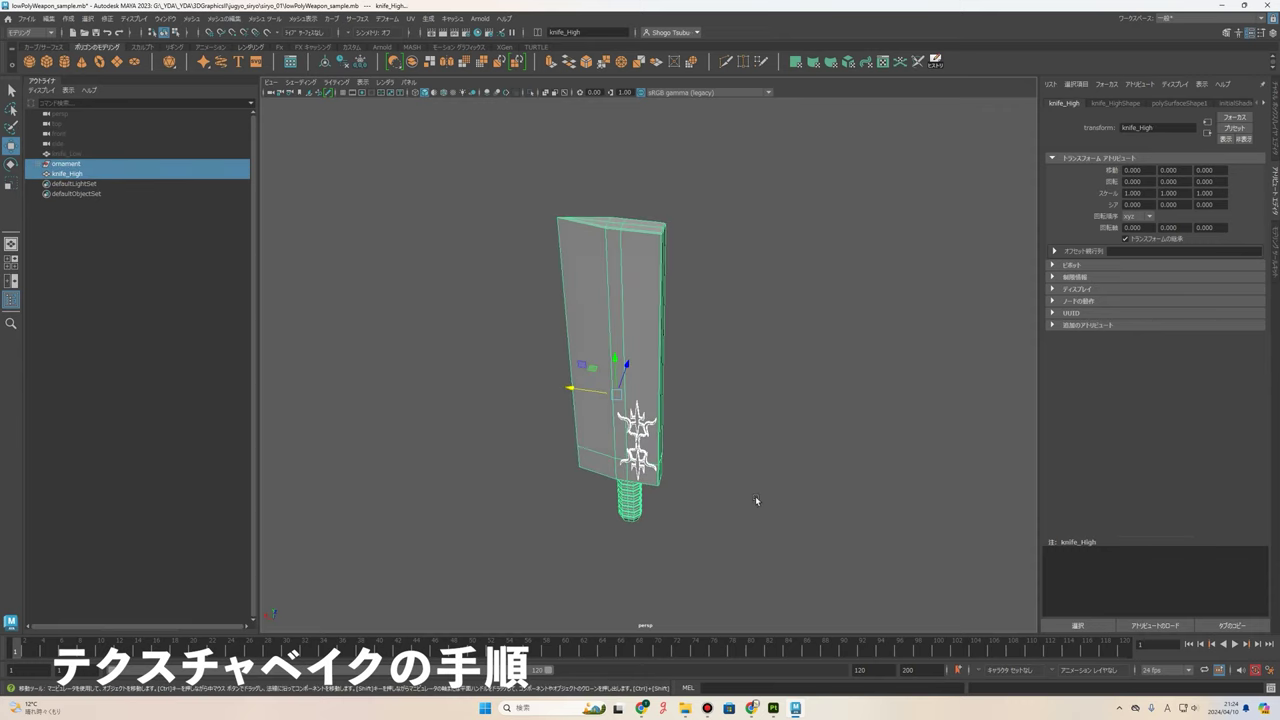
mouse_move(878, 339)
alt+right_down()
mouse_move(748, 352)
mouse_move(700, 412)
alt+right_up()
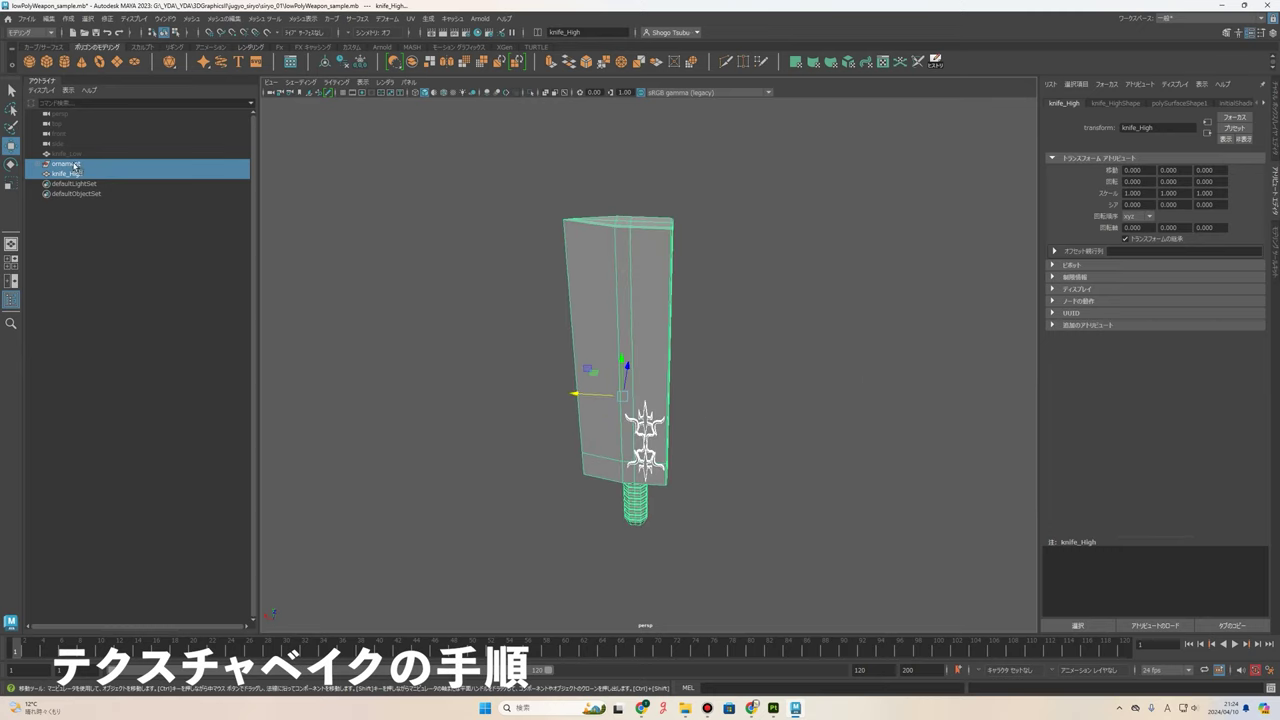
mouse_move(709, 302)
alt+mouse_down()
mouse_move(696, 404)
mouse_move(680, 398)
alt+mouse_up()
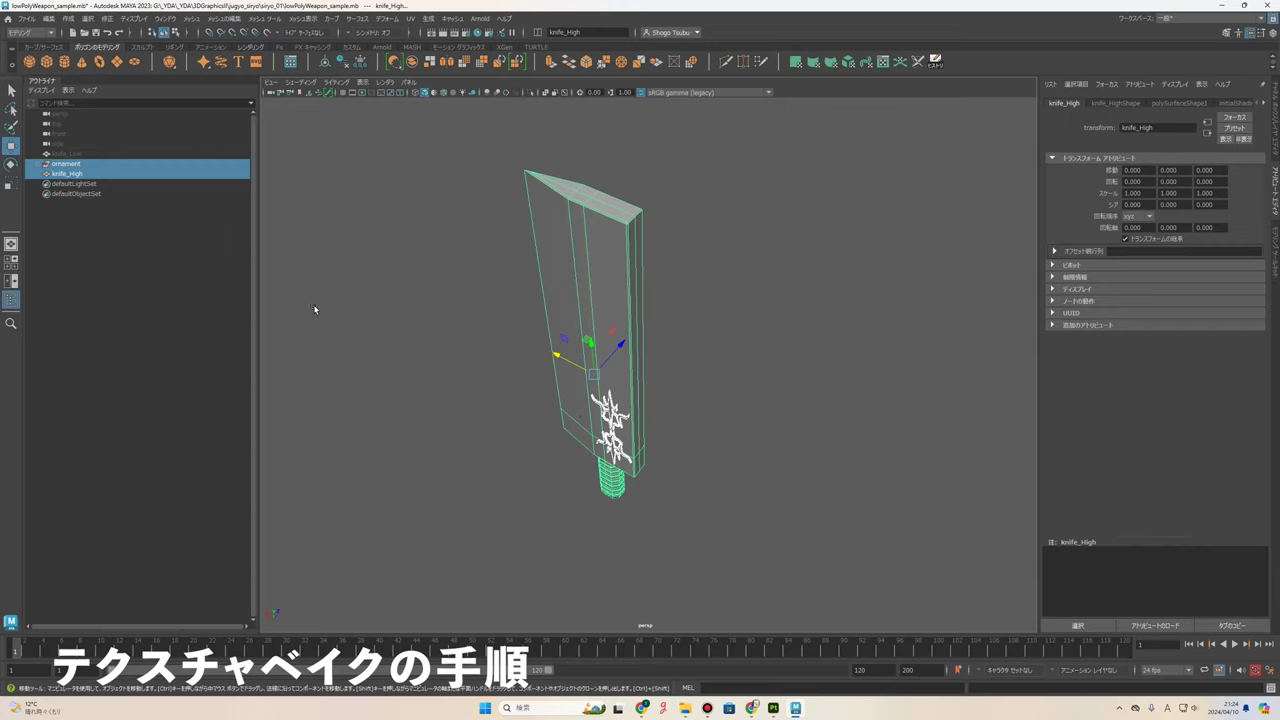
- Select the ornament together with knife_High in the Outliner
click(40, 165)
click(42, 165)
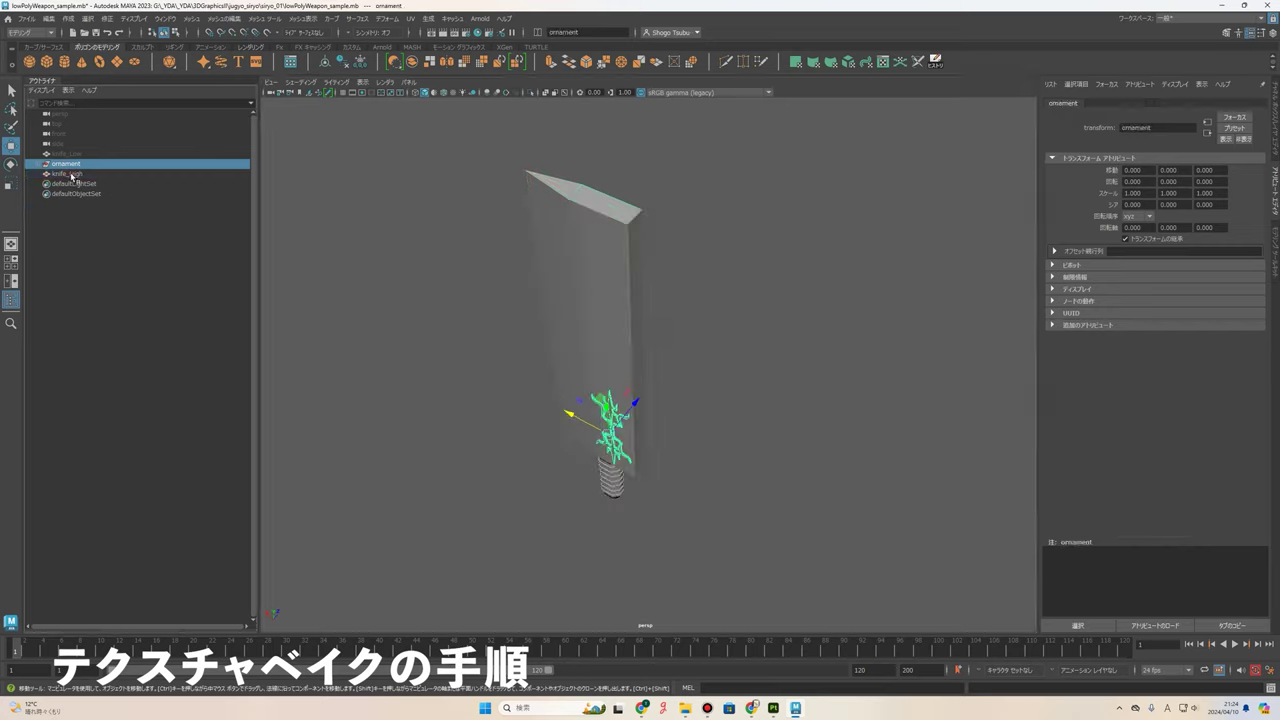
ctrl+click(68, 174)
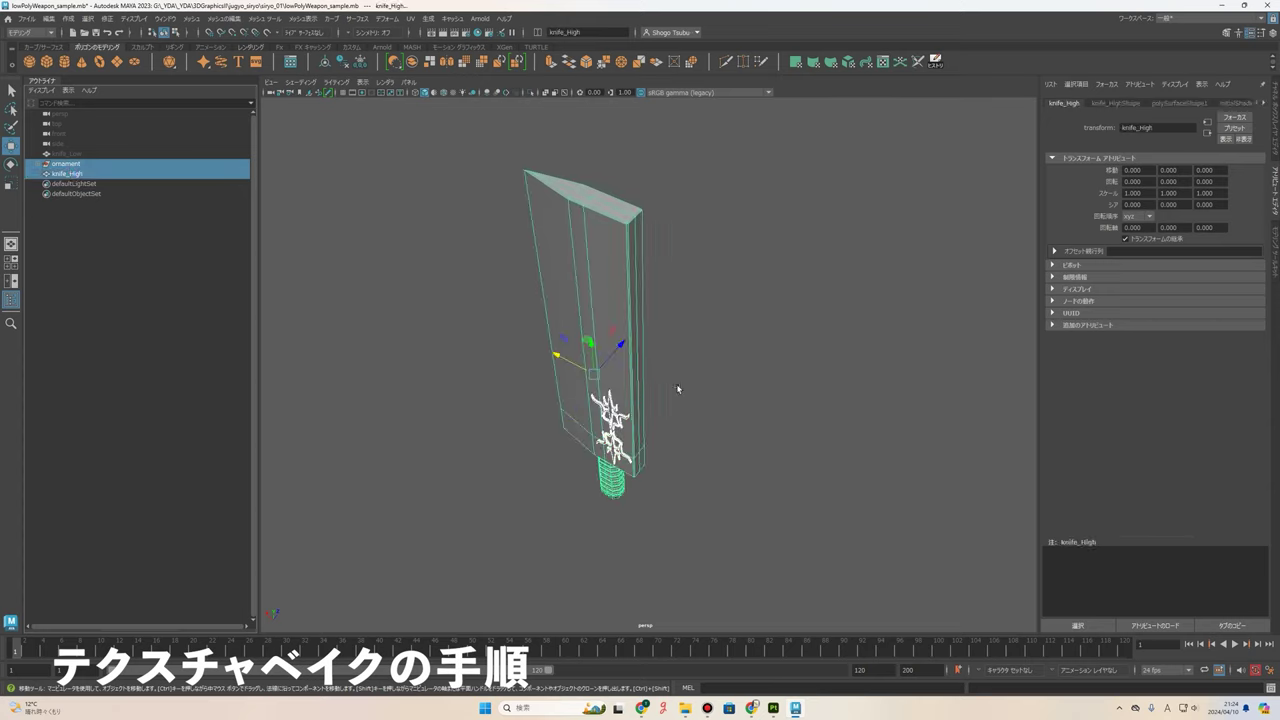
ctrl+click(70, 174)
mouse_move(540, 420)
alt+mouse_down()
mouse_move(727, 394)
mouse_move(653, 407)
alt+mouse_up()
ctrl+click(78, 176)
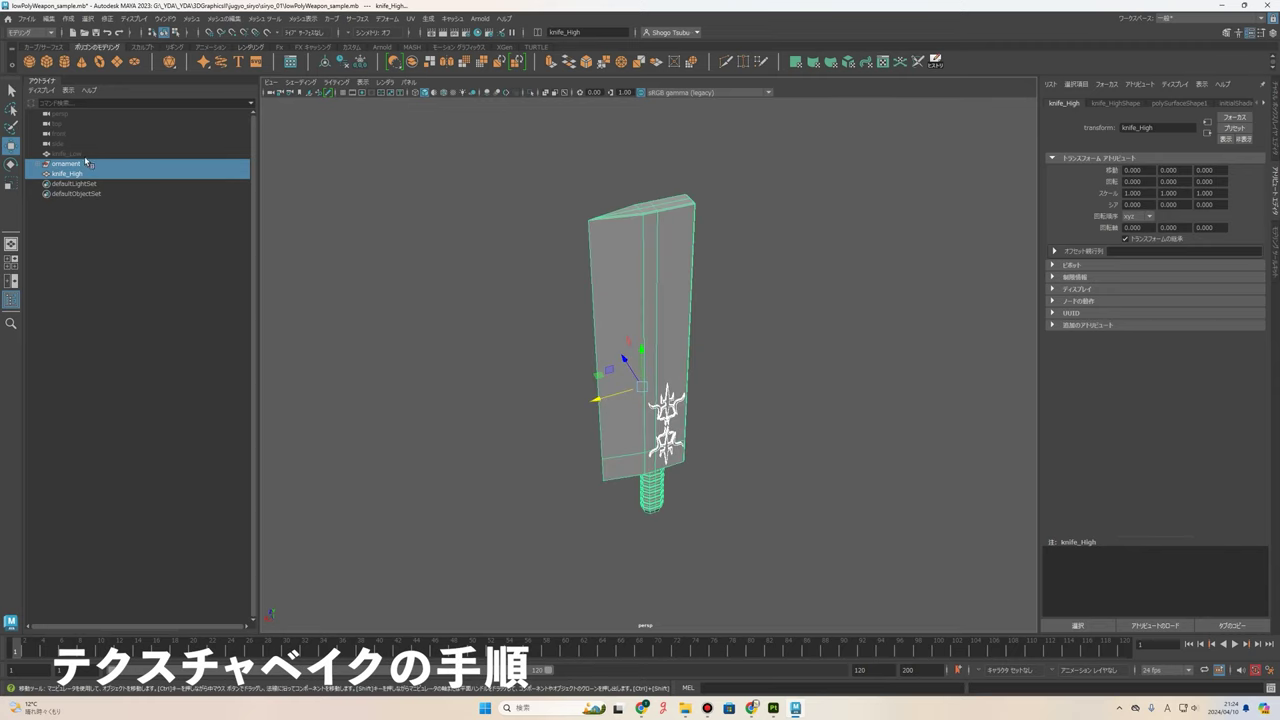
middle_drag(84, 160, 78, 176)
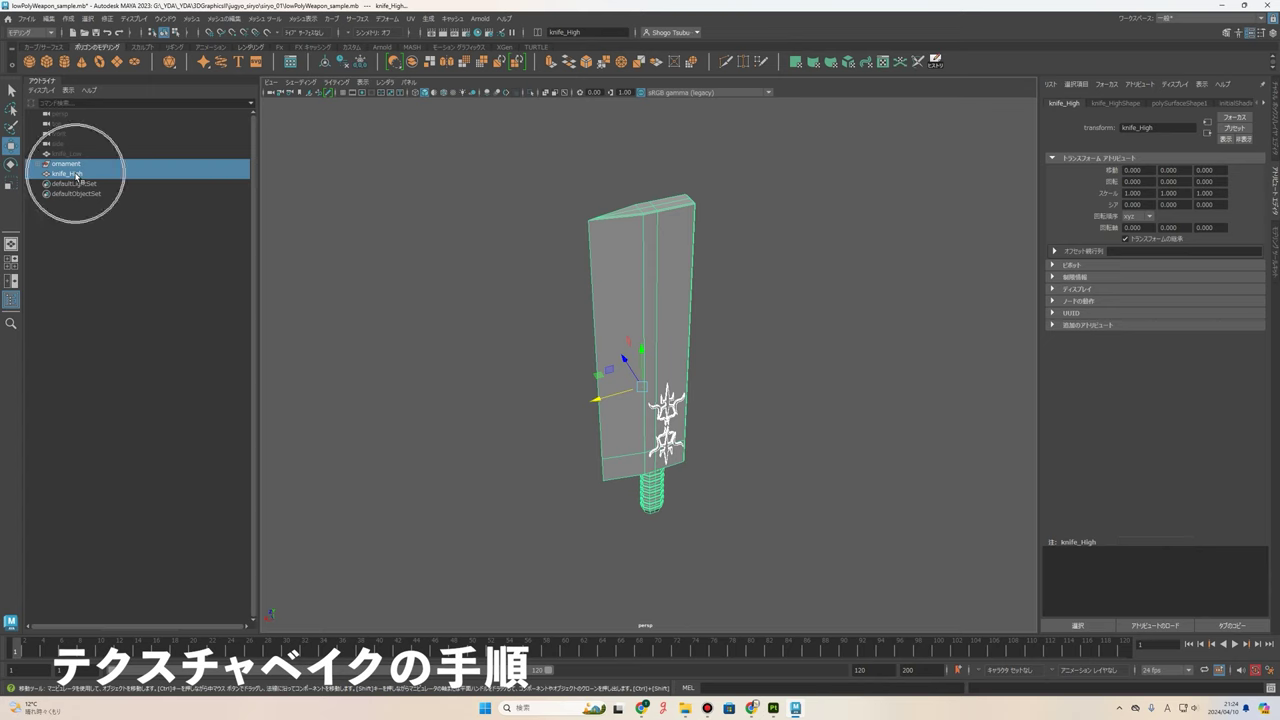
click(33, 19)
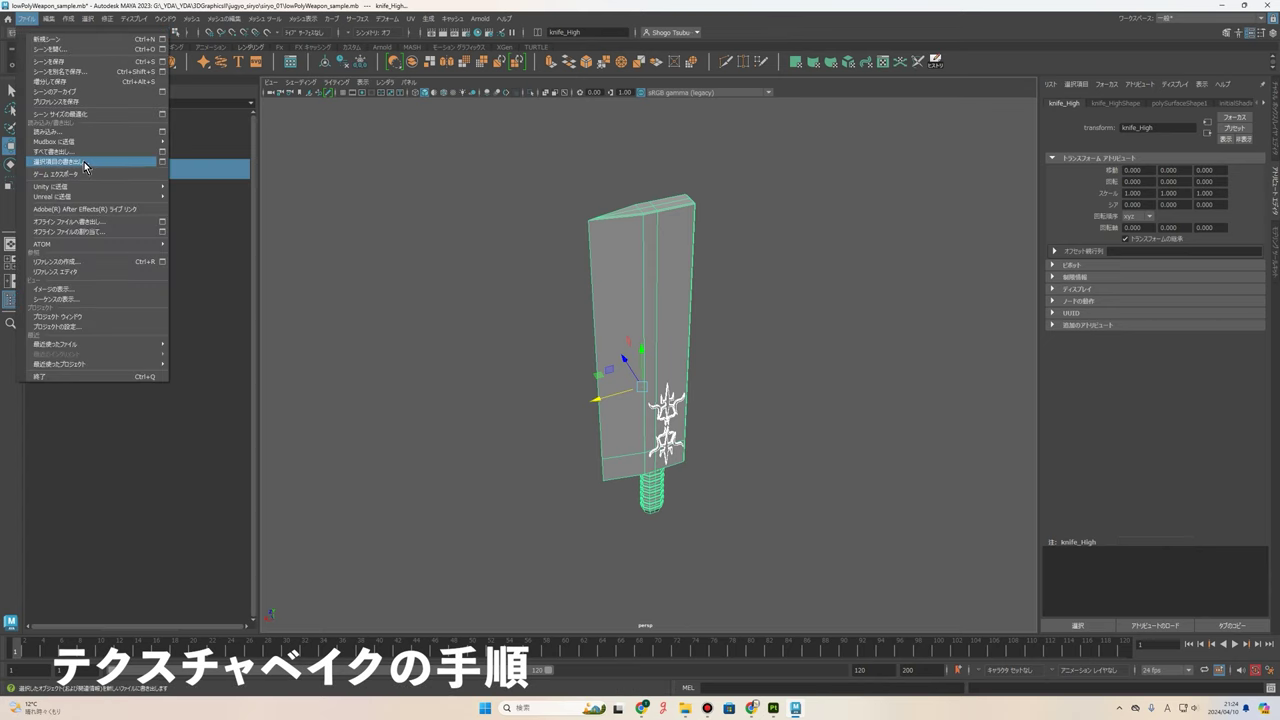
click(70, 161)
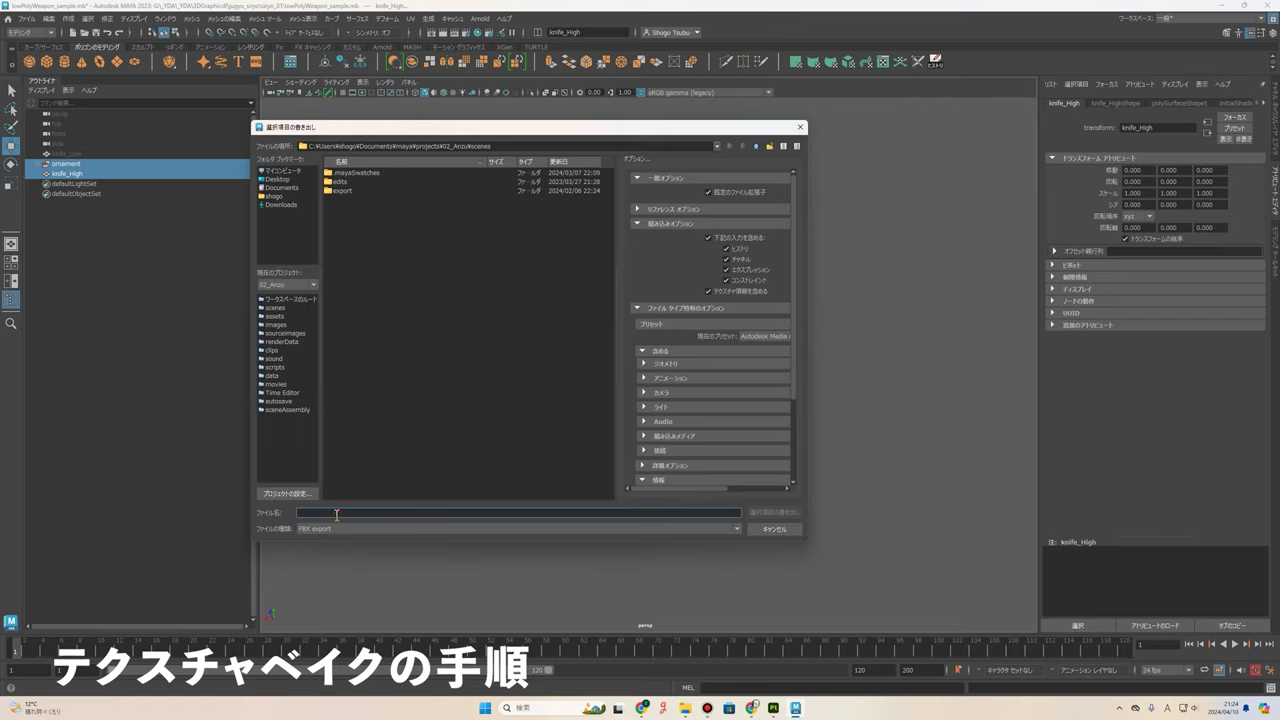
text(weapon_high)
click(688, 708)
click(866, 428)
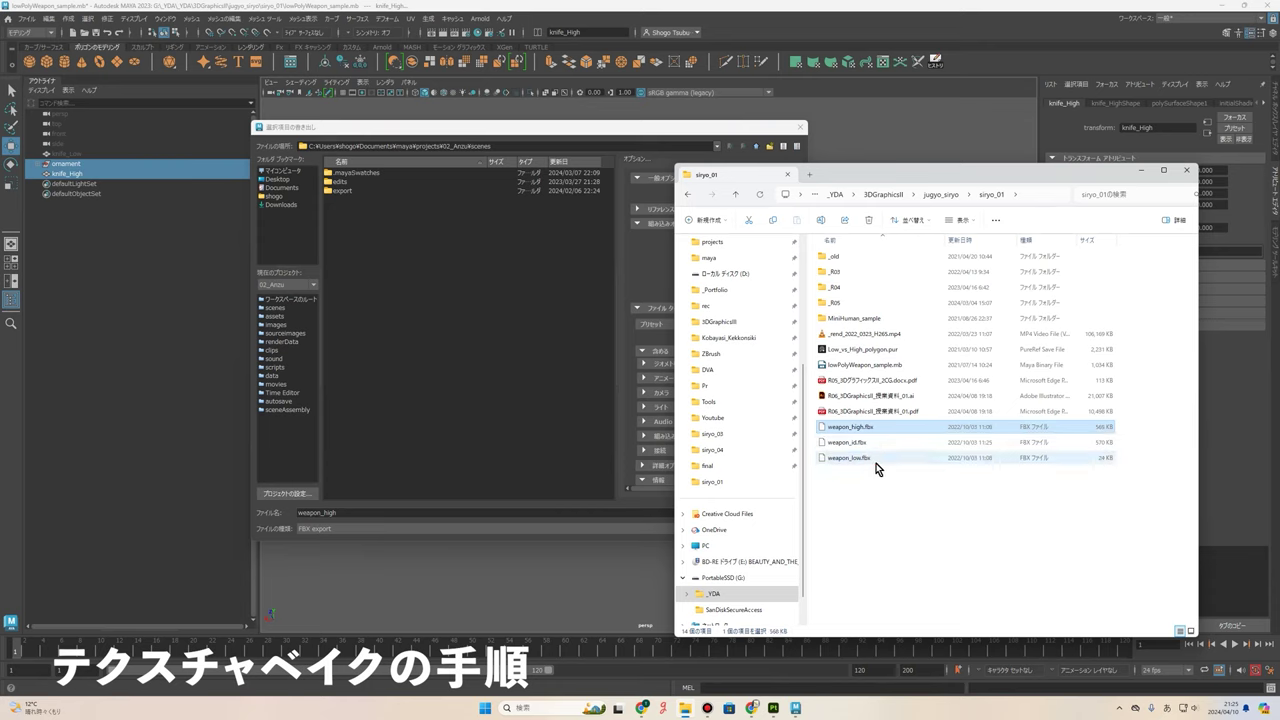
click(870, 459)
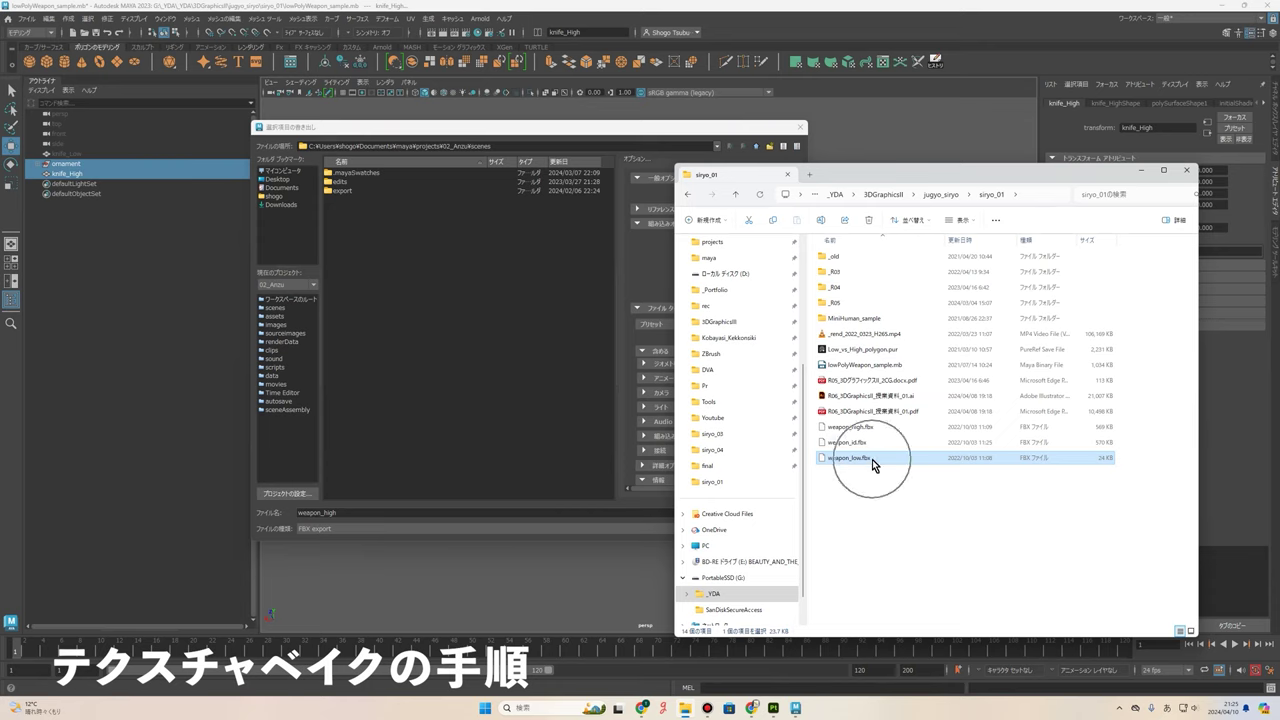
ctrl+click(867, 425)
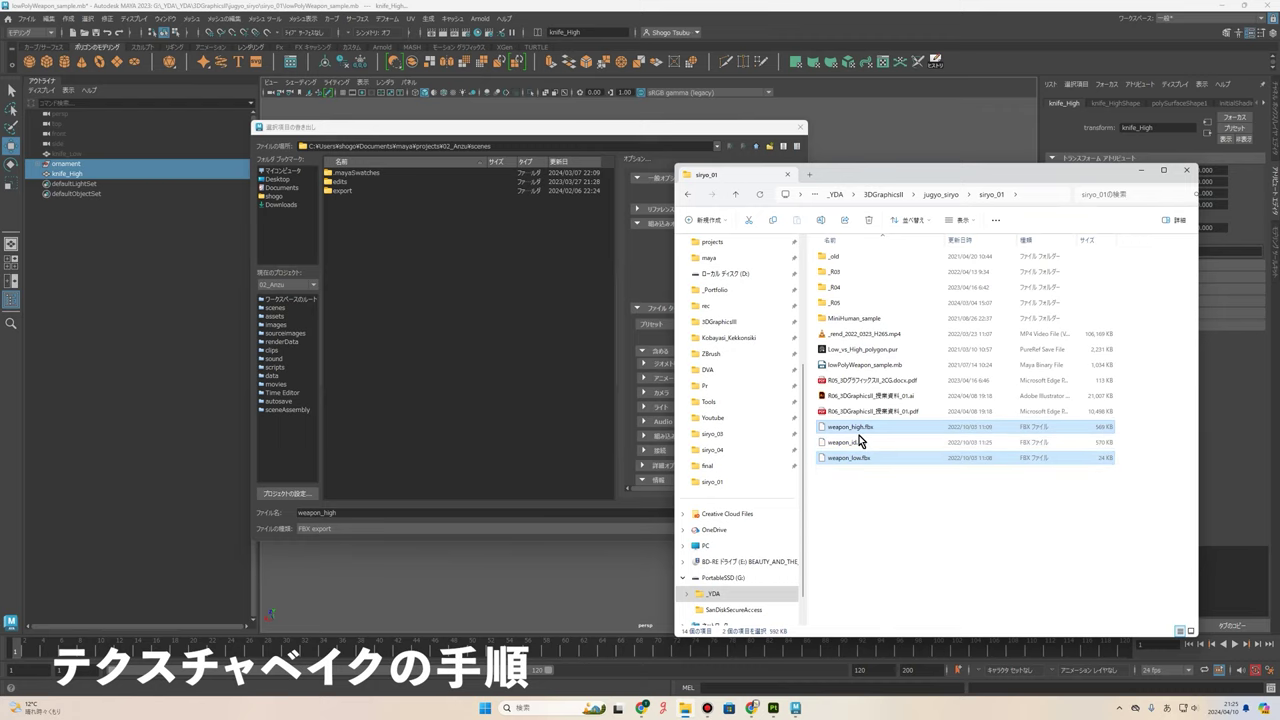
click(639, 129)
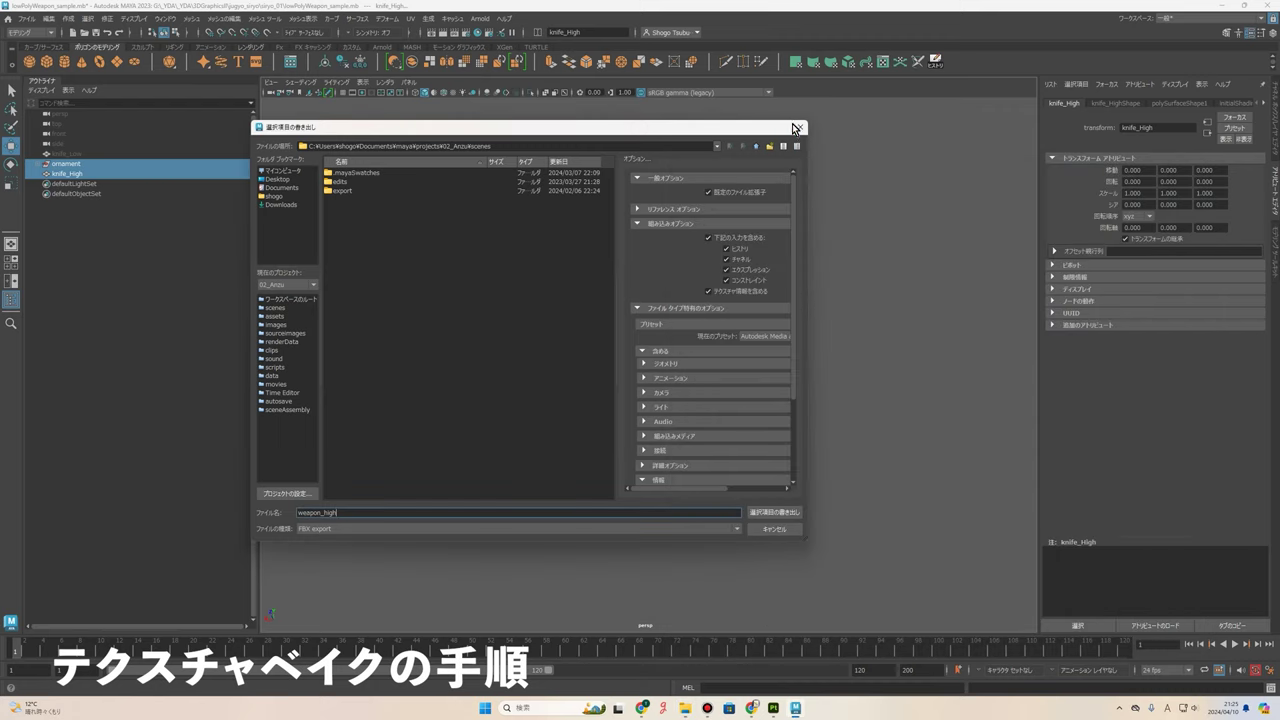
click(795, 127)
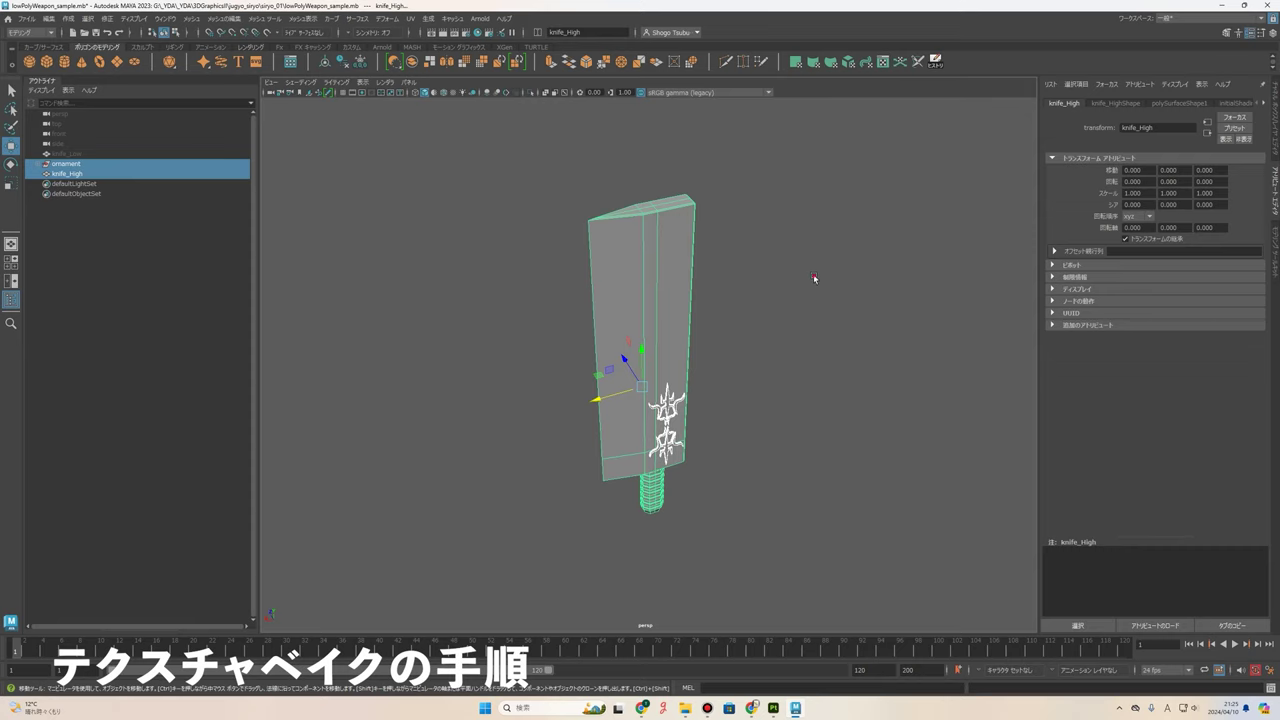
- Hide knife_High and the ornament with H, and unhide knife_Low
click(813, 274)
alt+drag(761, 302, 680, 405)
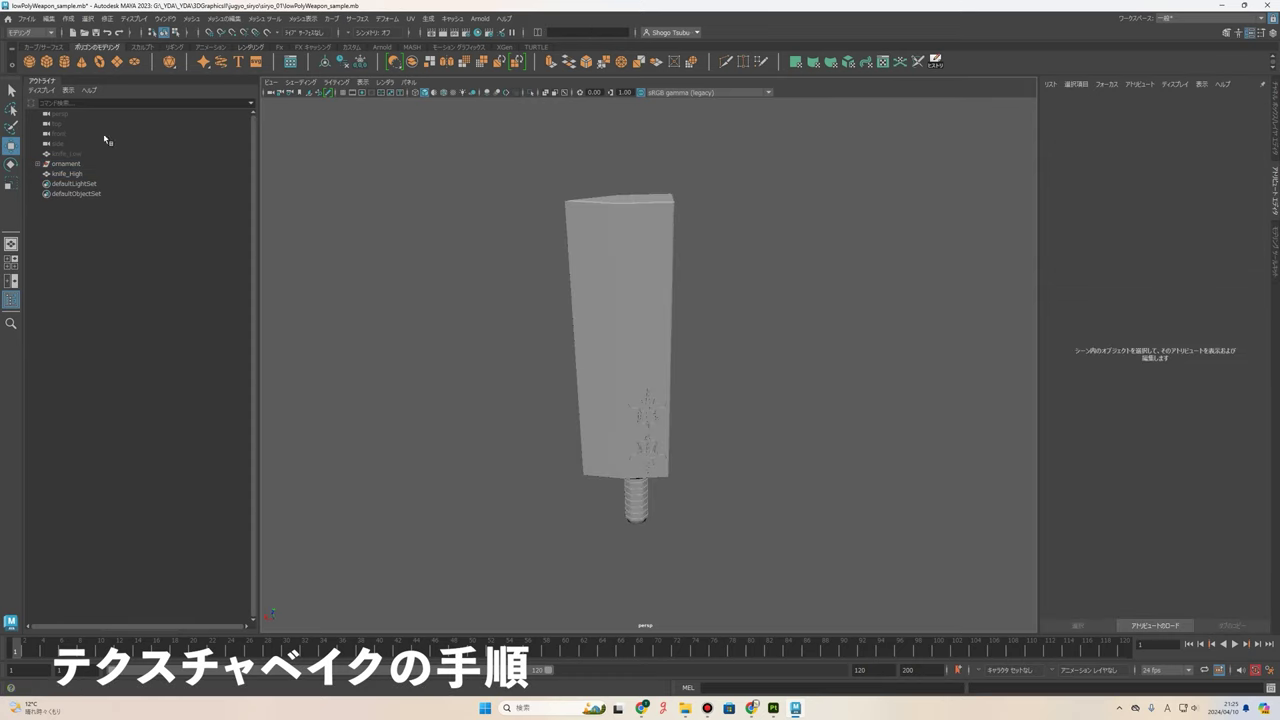
click(66, 164)
ctrl+click(70, 175)
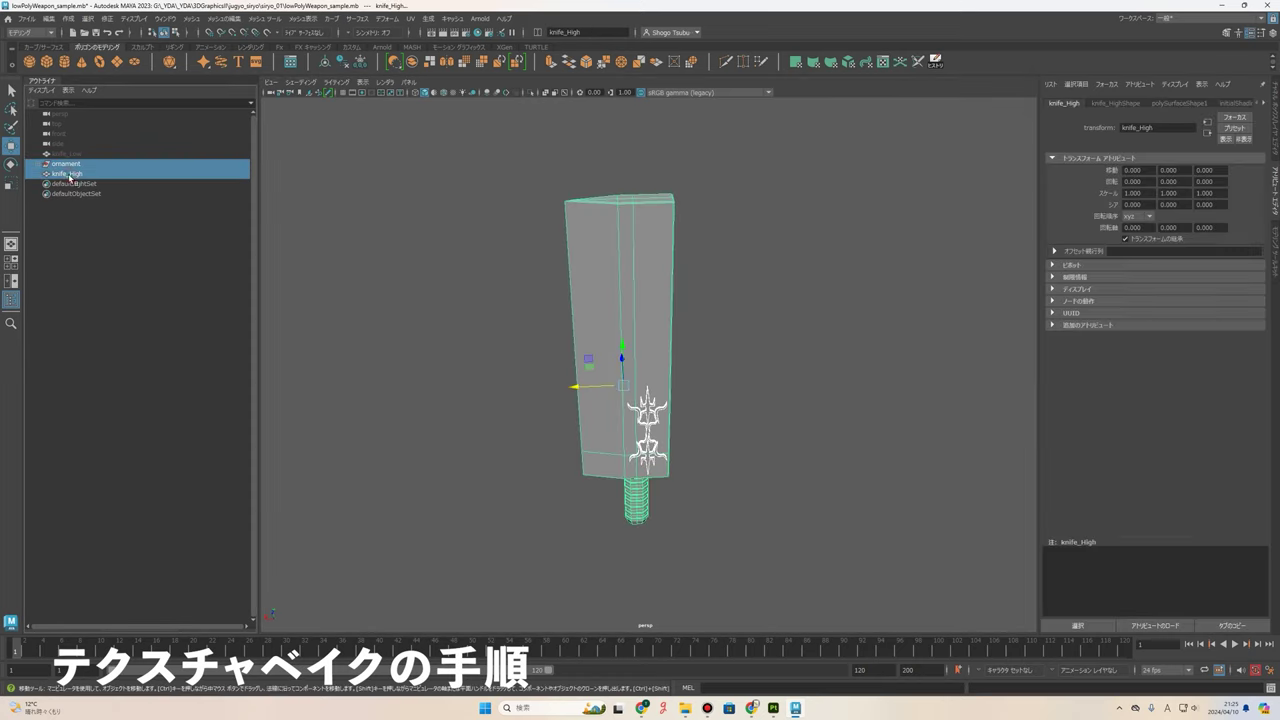
key(h)
click(72, 154)
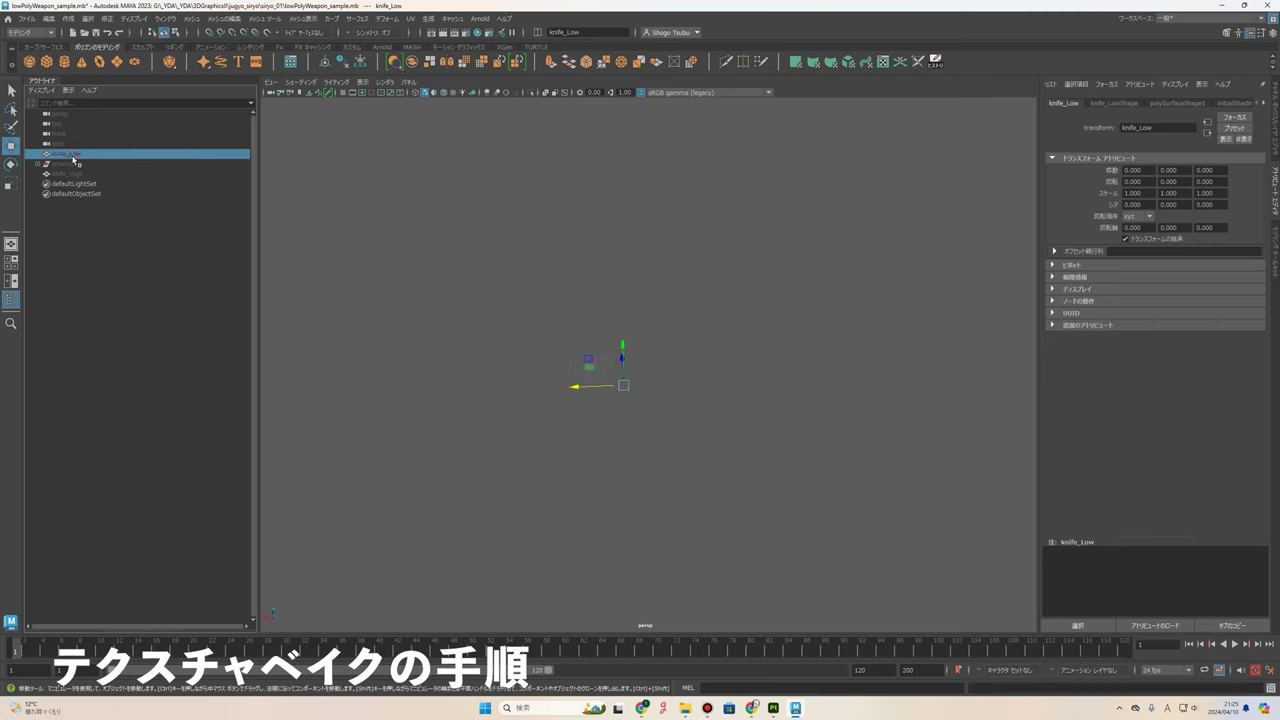
key(shift+h)
- Look over the low-poly knife, deselect it, and switch to Substance 3D Painter
mouse_move(690, 422)
alt+mouse_down()
mouse_move(766, 503)
mouse_move(727, 356)
mouse_move(743, 371)
mouse_move(757, 366)
mouse_move(751, 354)
mouse_move(730, 398)
mouse_move(550, 321)
alt+mouse_up()
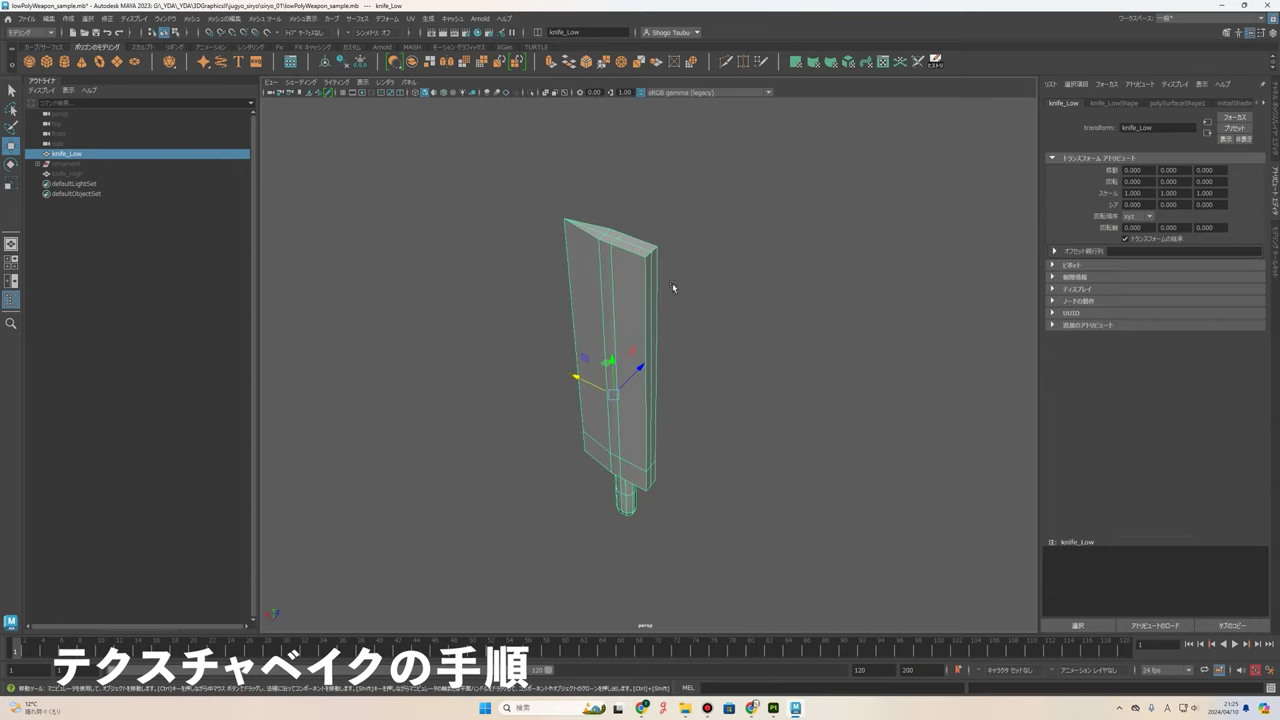
alt+drag(762, 335, 786, 369)
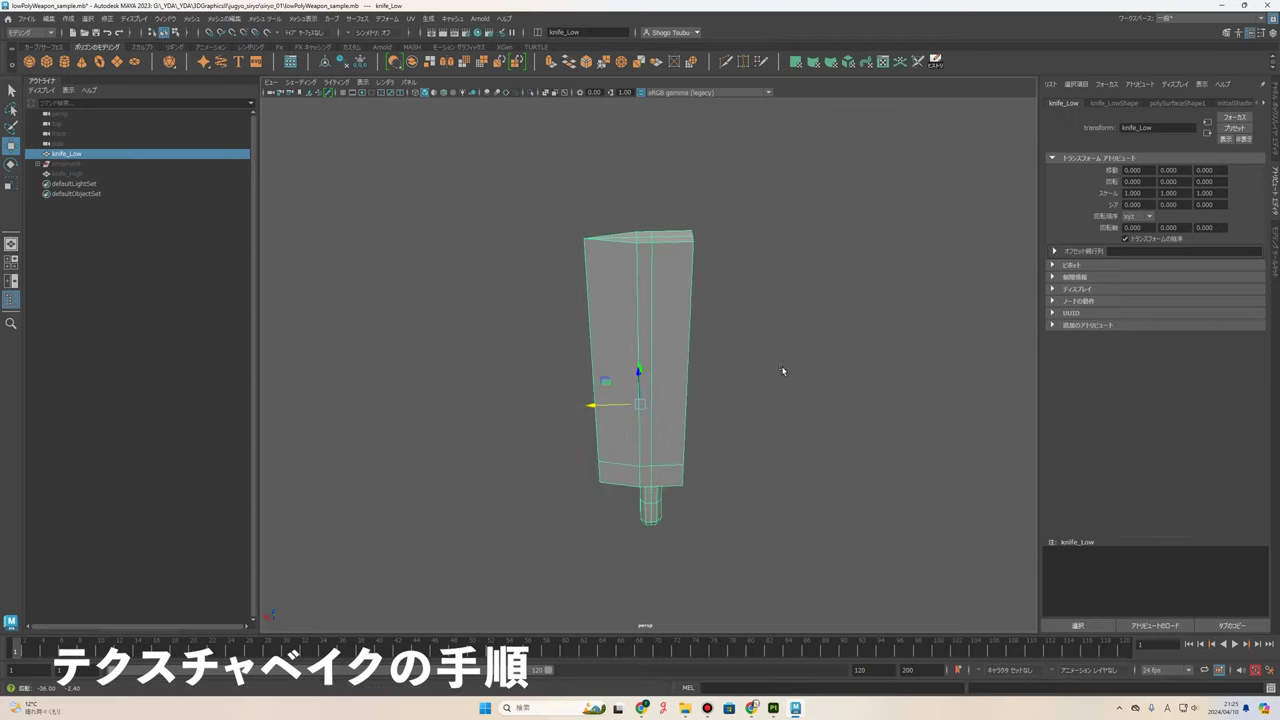
mouse_move(757, 480)
alt+mouse_down()
mouse_move(690, 416)
mouse_move(660, 437)
alt+mouse_up()
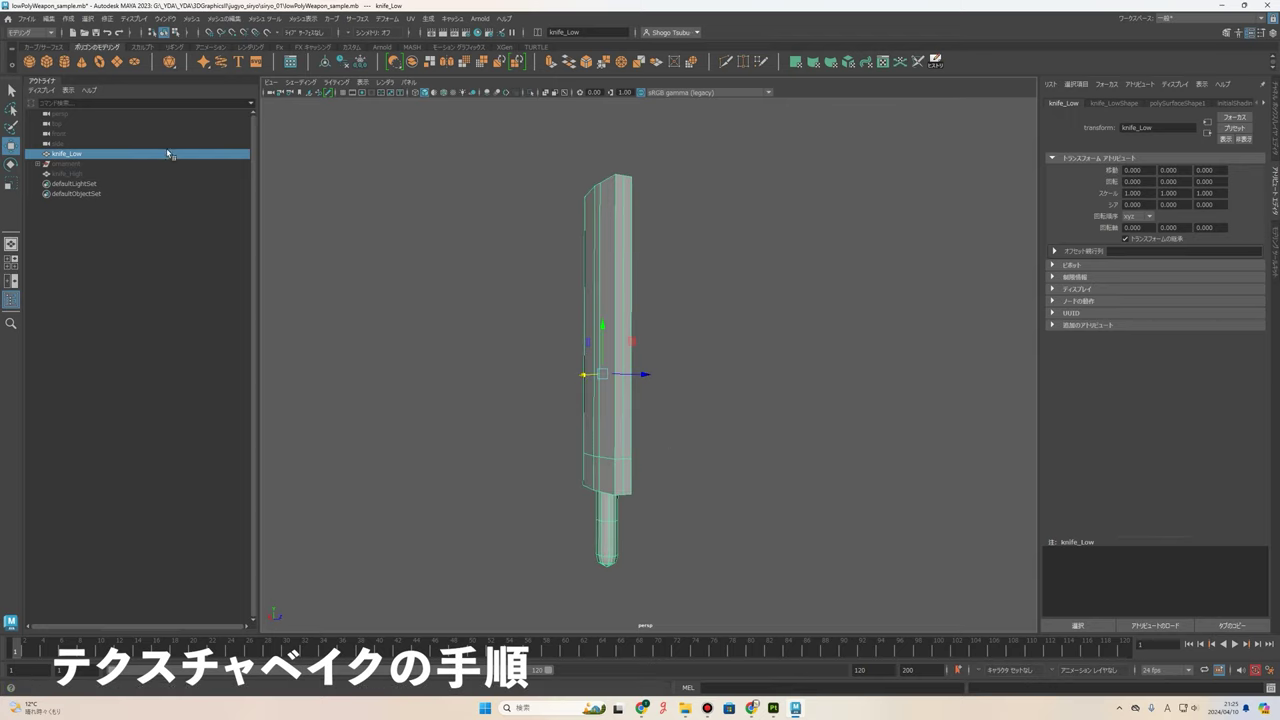
mouse_move(808, 486)
alt+mouse_down()
mouse_move(771, 478)
mouse_move(777, 432)
mouse_move(806, 463)
alt+mouse_up()
click(777, 429)
click(773, 708)
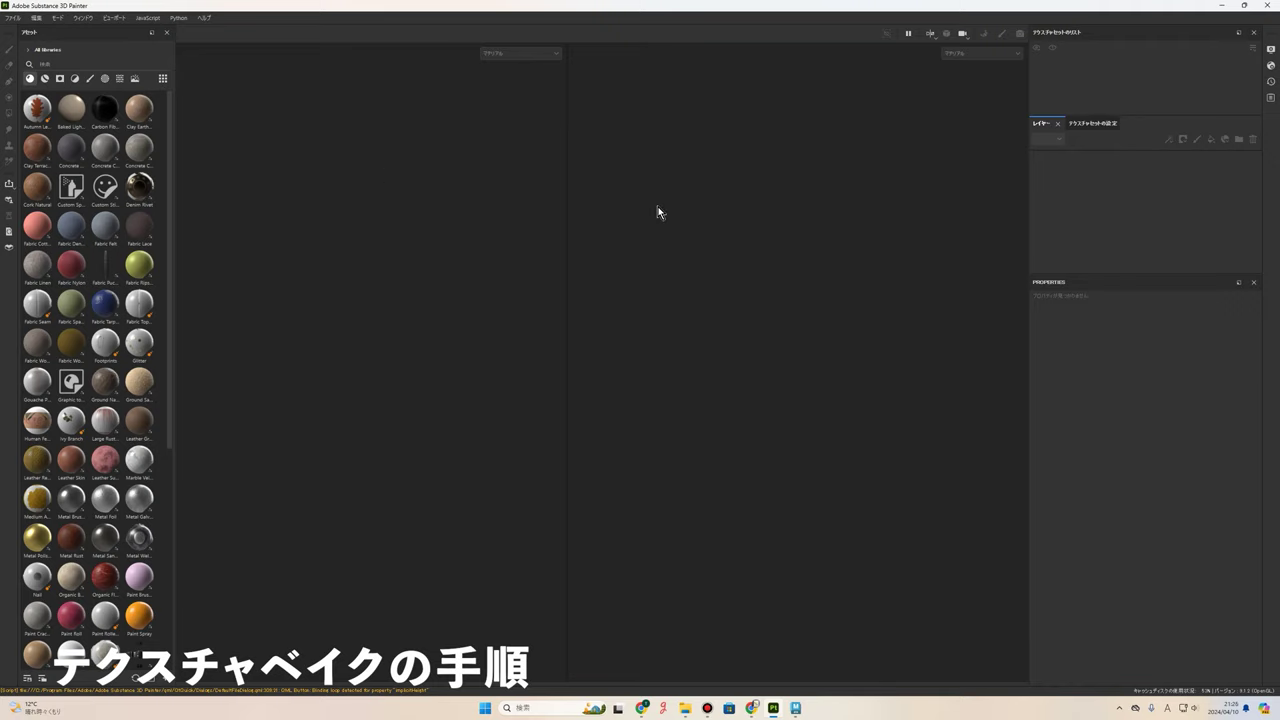
- Start a new project and copy the siryo_01 folder path for the mesh browser
click(20, 20)
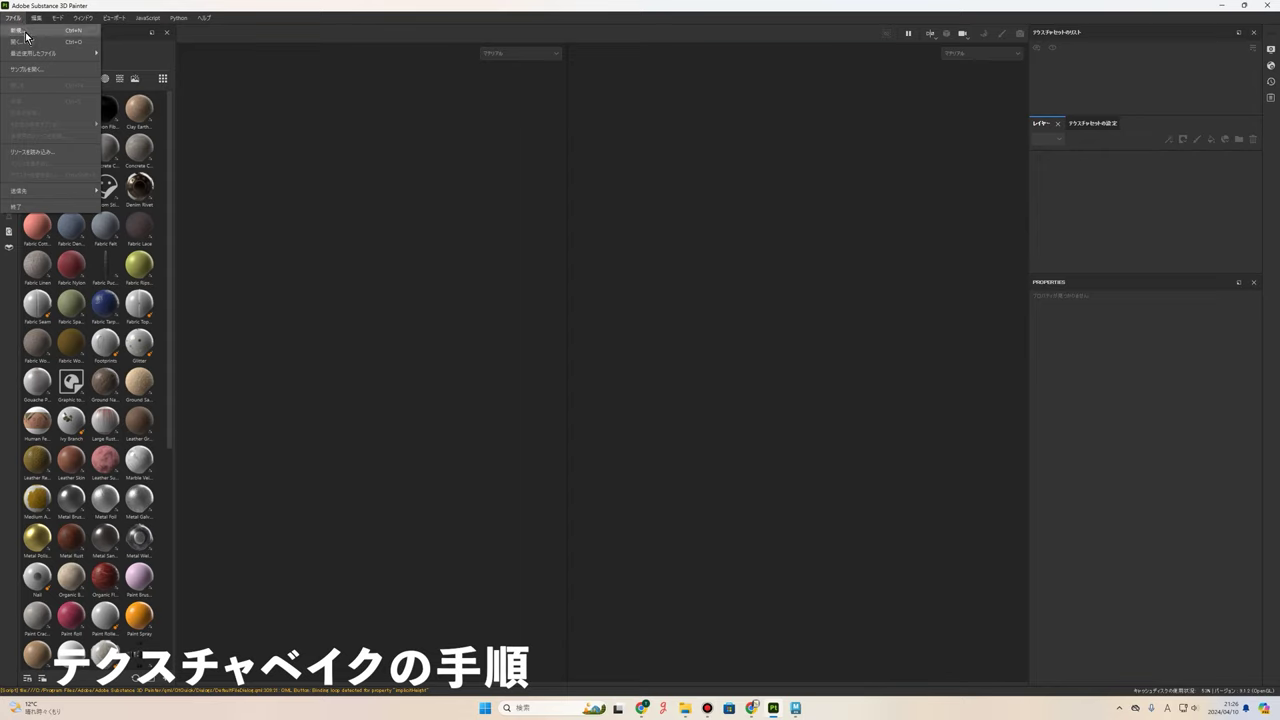
click(34, 32)
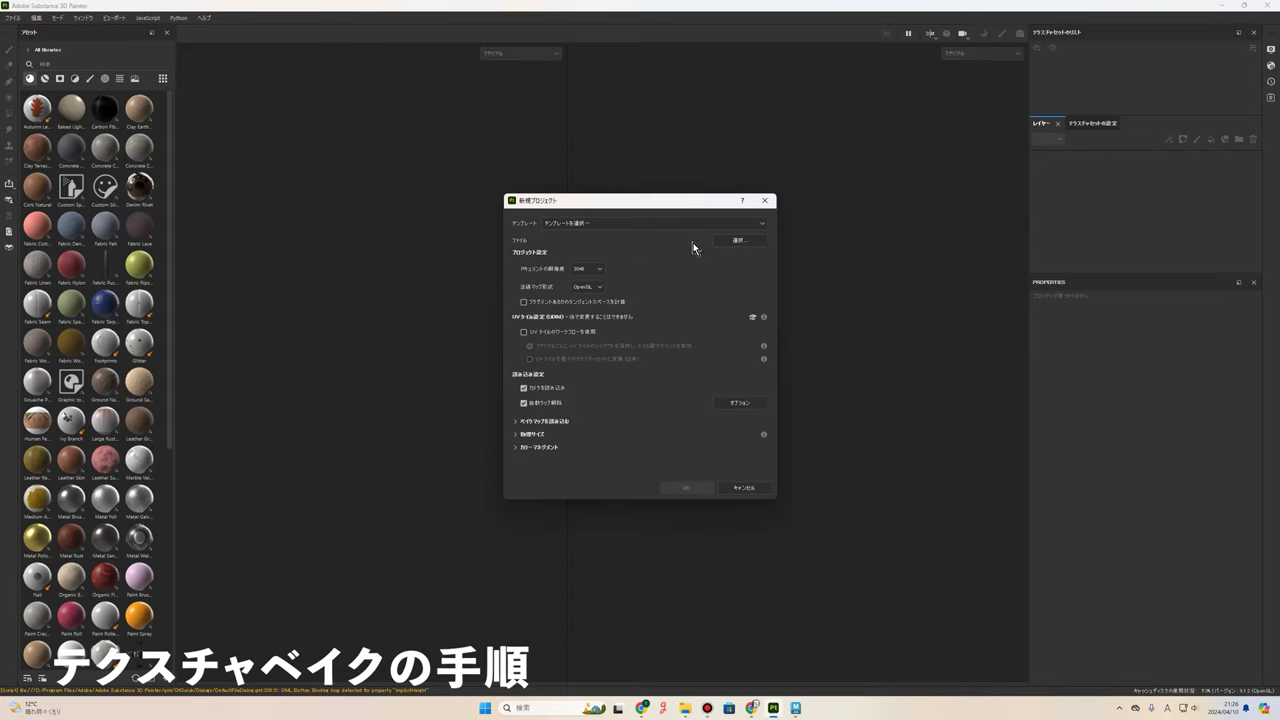
click(741, 242)
click(743, 245)
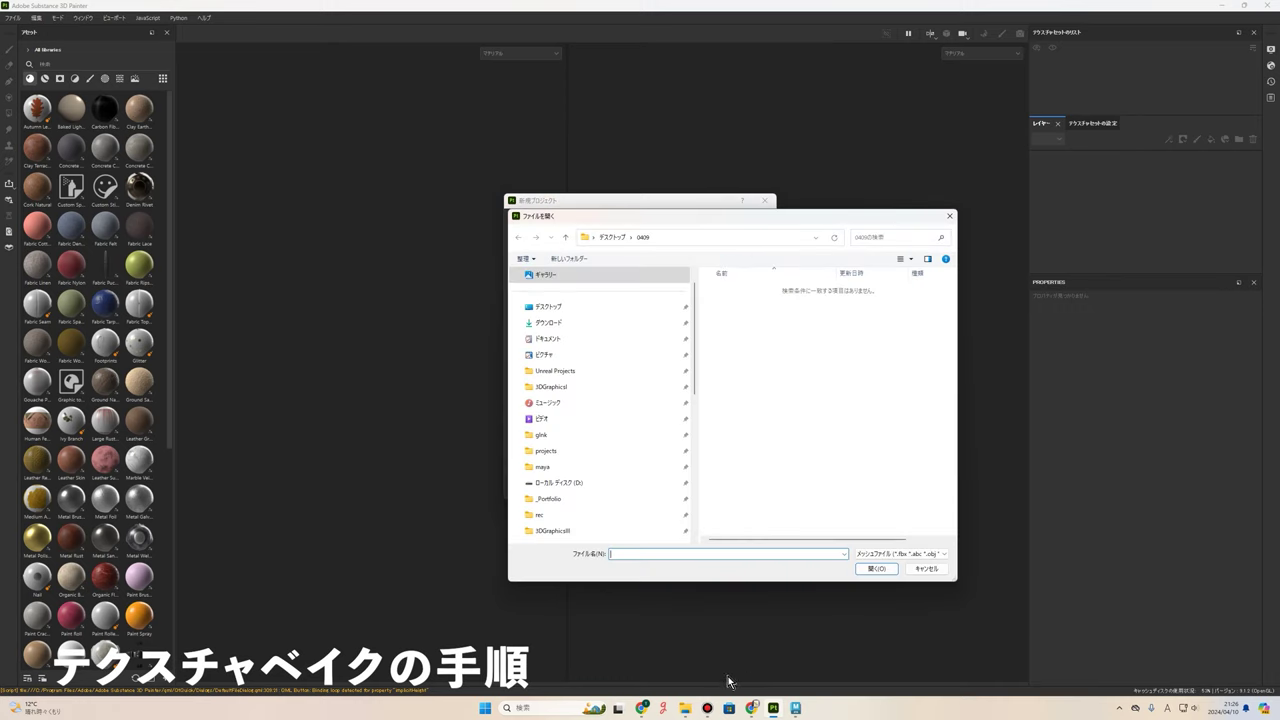
click(685, 708)
click(1036, 196)
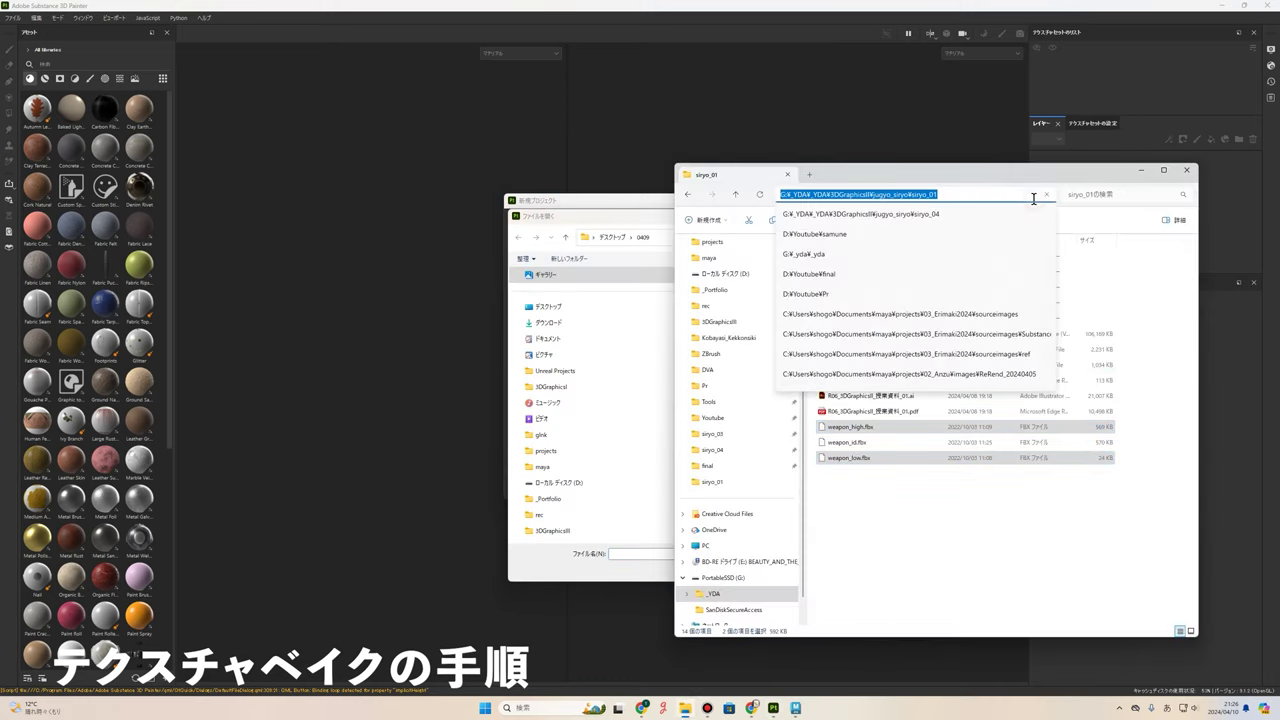
click(593, 217)
- Load weapon_low.fbx from the siryo_01 folder and create the project
click(742, 236)
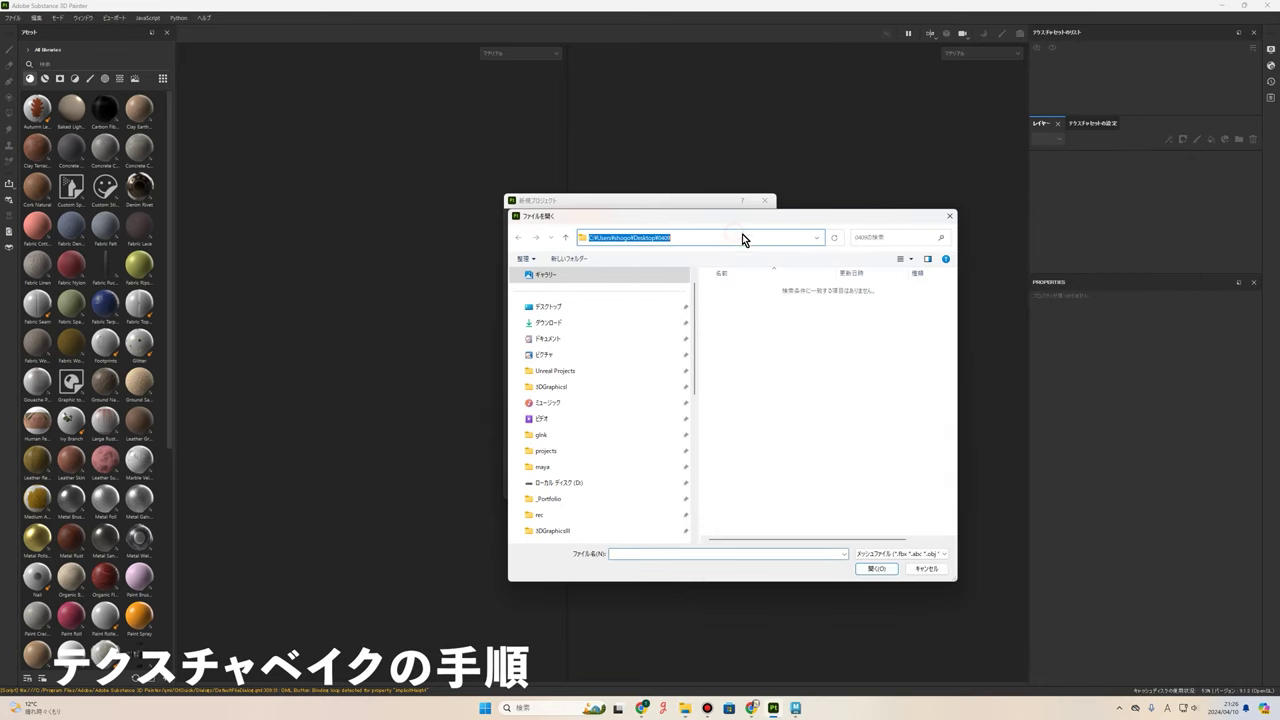
text(G:¥_YDA¥_YDA¥3DGraphicsII¥jugyo_siryo¥siryo_01)
key(Return)
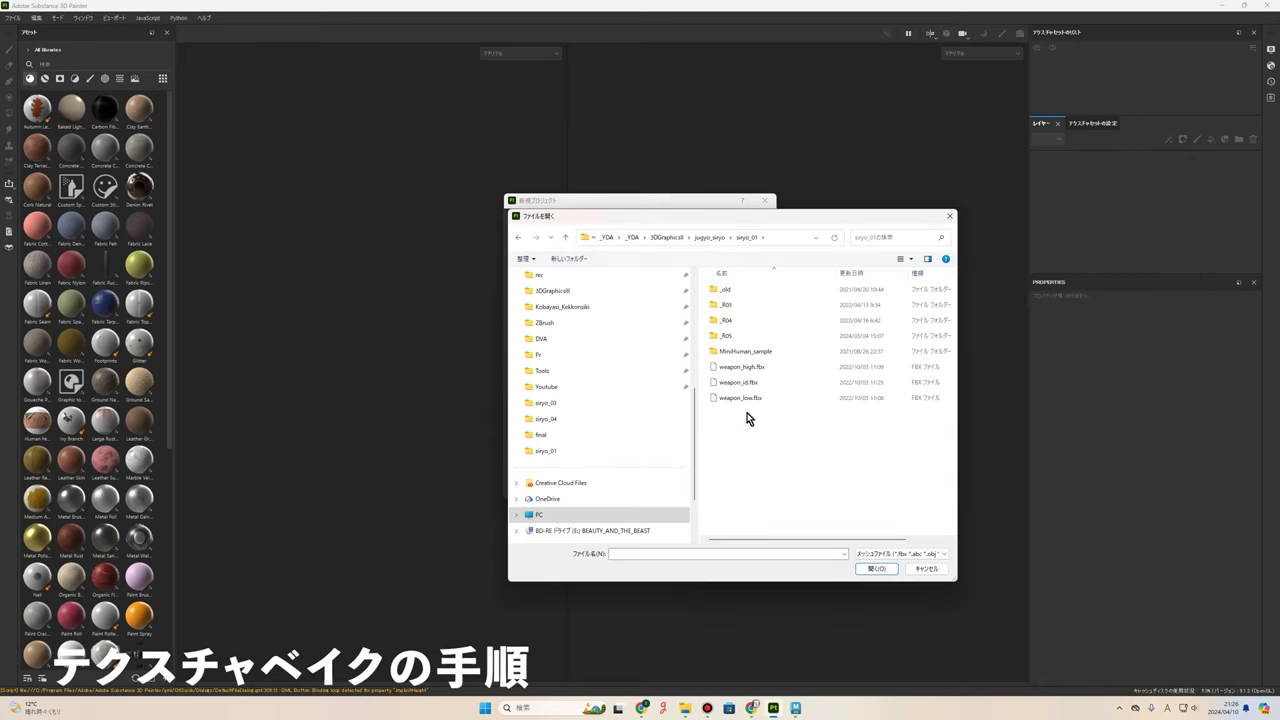
click(743, 400)
click(753, 400)
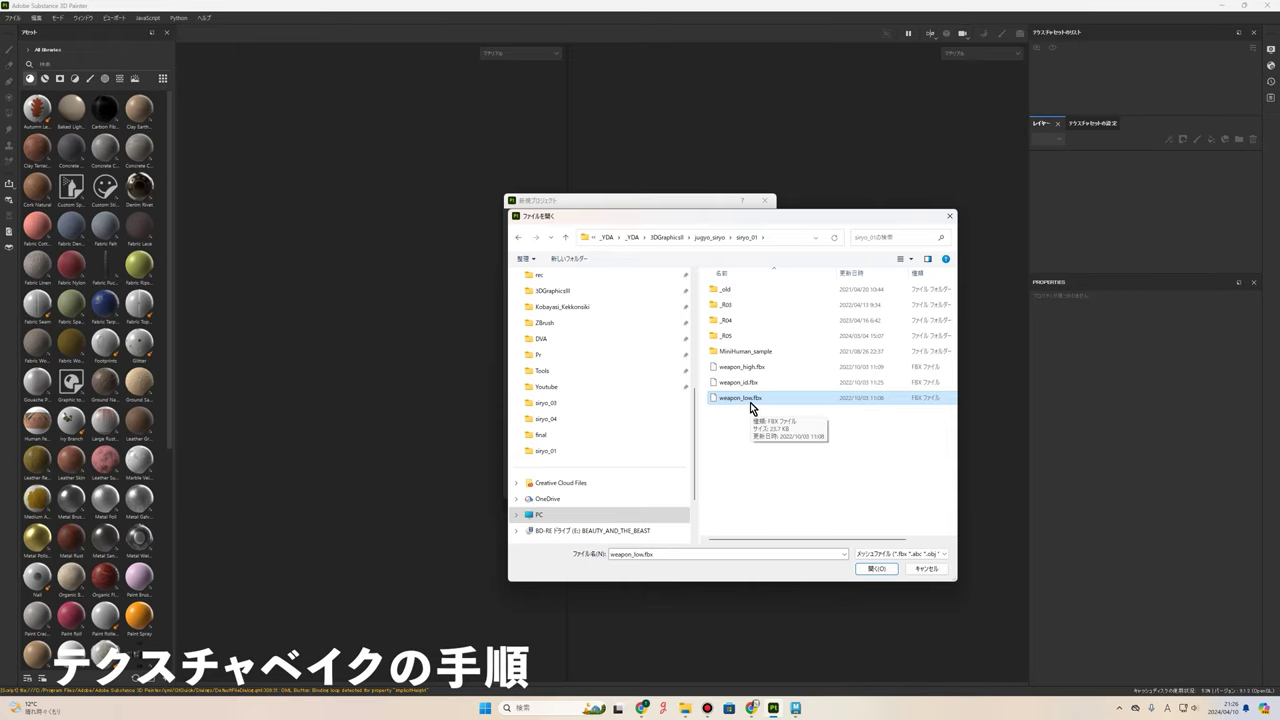
click(885, 569)
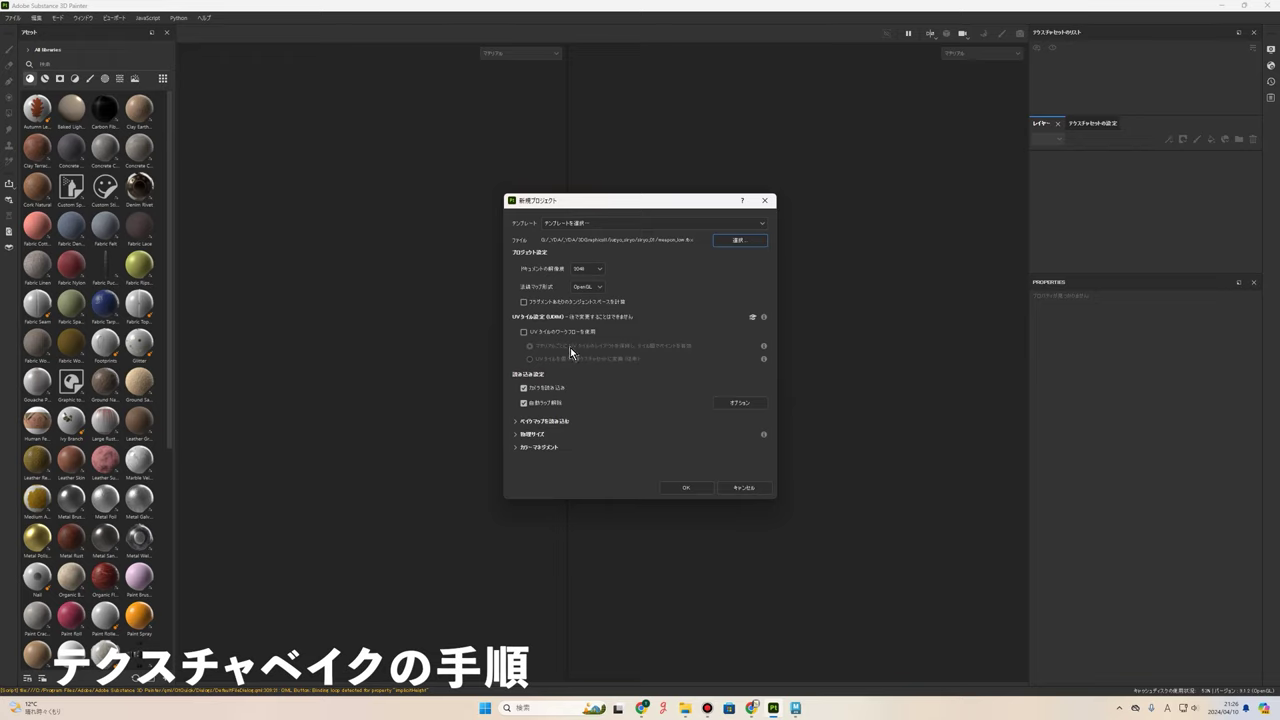
click(698, 489)
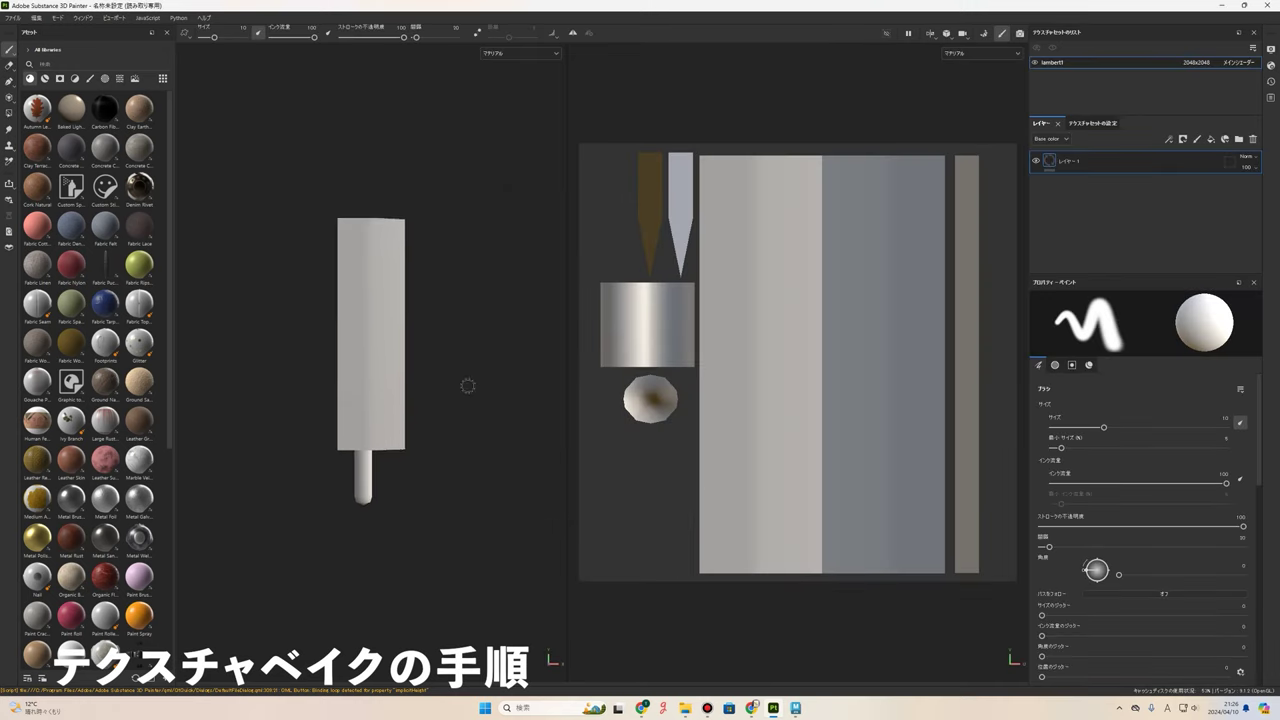
- Orbit around the knife and try polygon fill, viewing blade, guard and handle
mouse_move(467, 386)
alt+mouse_down()
mouse_move(483, 371)
mouse_move(435, 400)
alt+mouse_up()
mouse_move(523, 441)
alt+mouse_down()
mouse_move(666, 449)
mouse_move(457, 446)
alt+mouse_up()
mouse_move(376, 367)
alt+mouse_down()
mouse_move(400, 337)
mouse_move(358, 340)
alt+mouse_up()
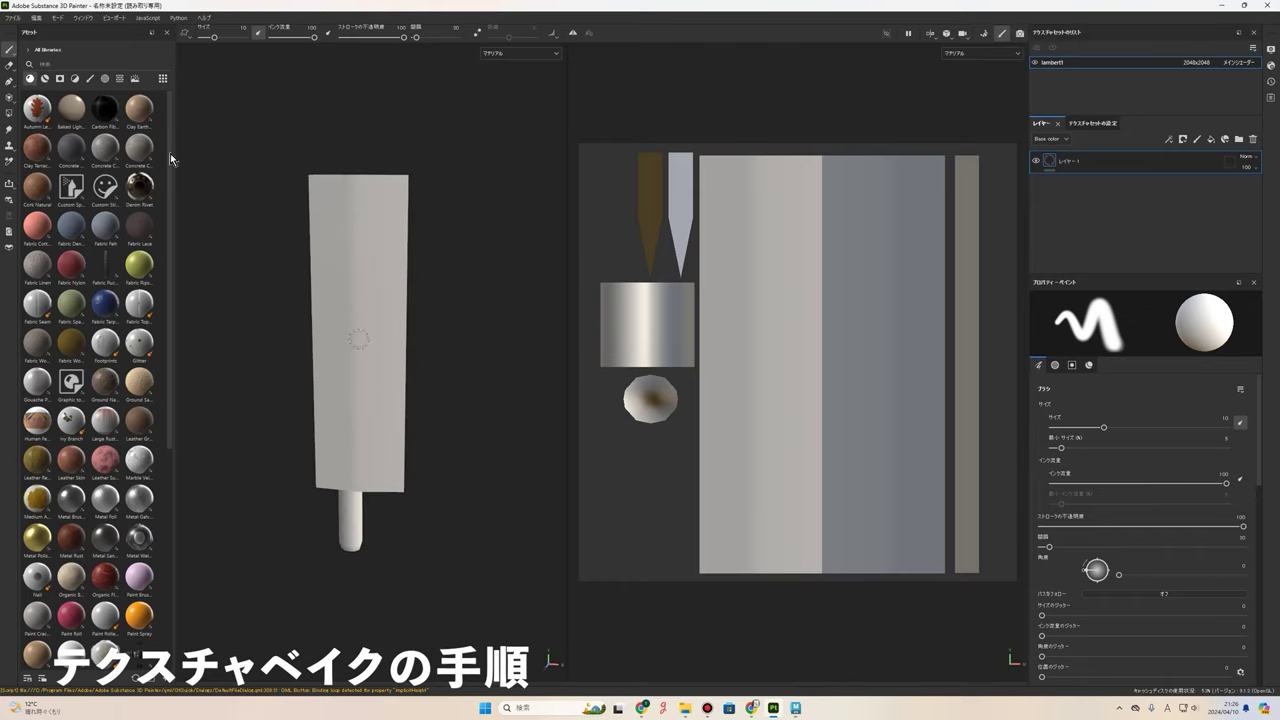
click(9, 114)
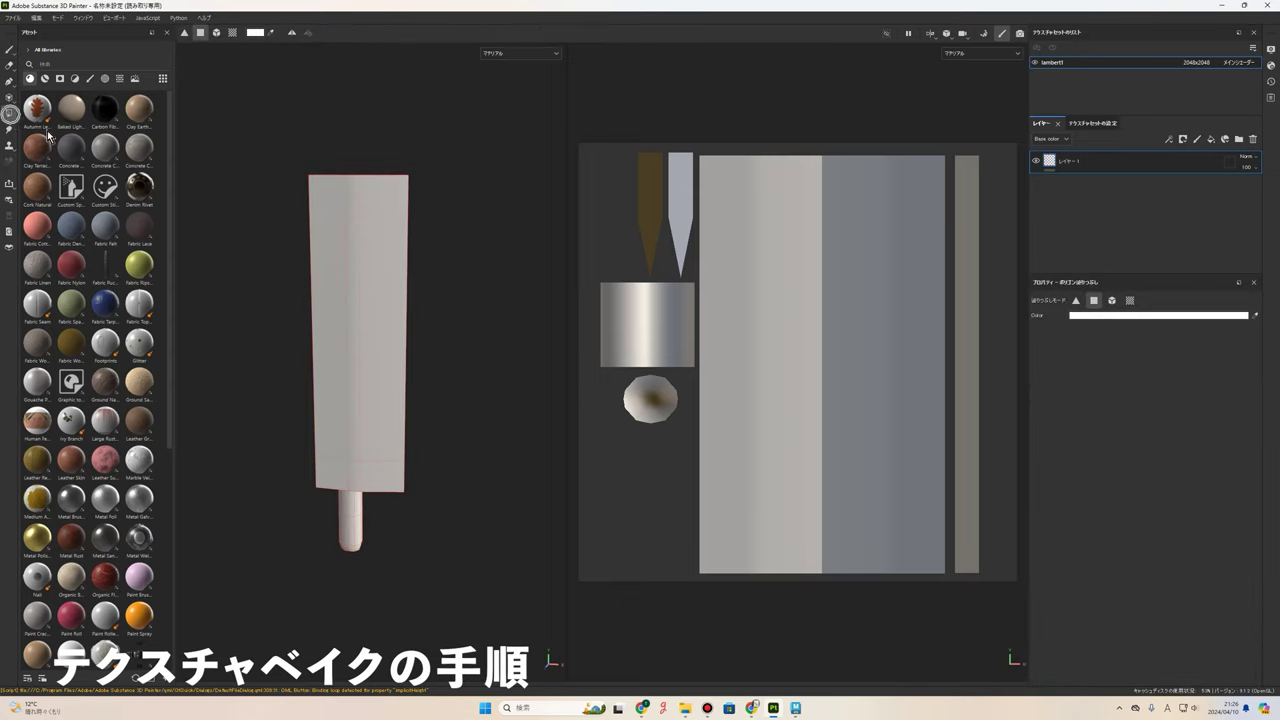
alt+middle_drag(408, 362, 473, 299)
alt+drag(473, 298, 461, 345)
scroll(423, 295, up, 3)
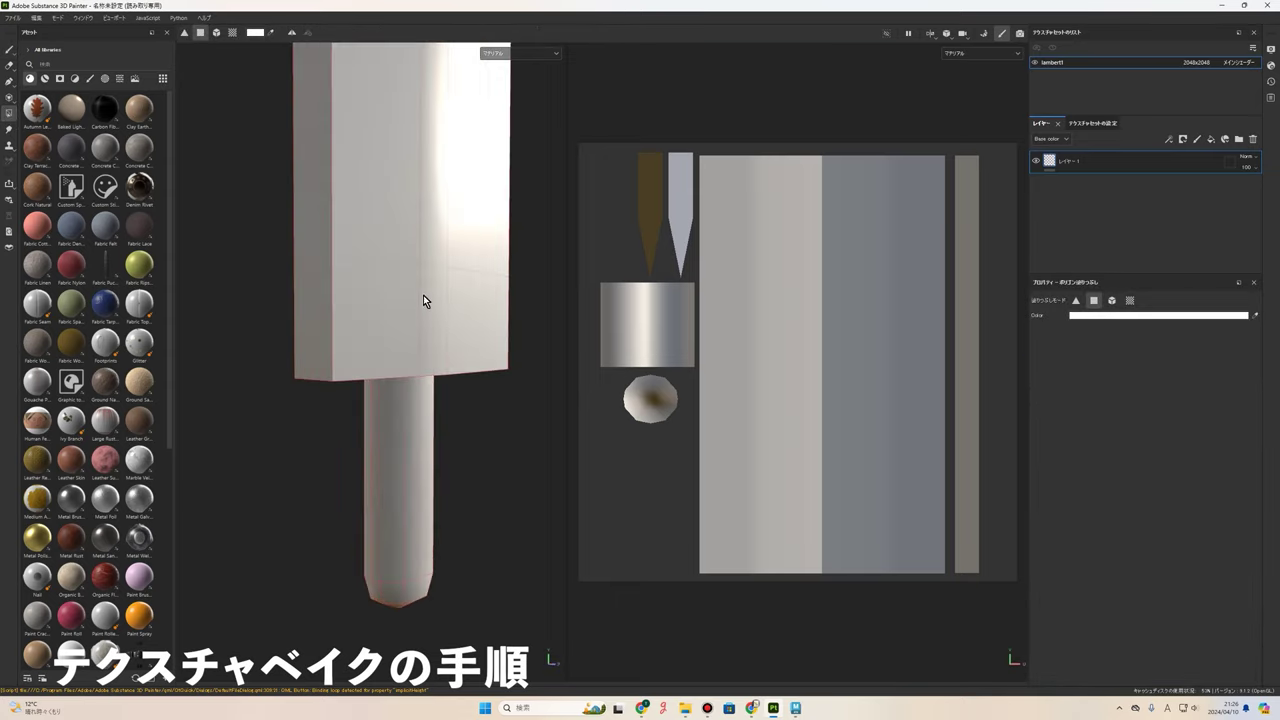
scroll(344, 367, up, 2)
mouse_move(344, 367)
alt+mouse_down()
mouse_move(443, 349)
mouse_move(471, 234)
mouse_move(394, 394)
mouse_move(336, 423)
mouse_move(380, 449)
mouse_move(486, 394)
mouse_move(366, 420)
mouse_move(413, 378)
mouse_move(420, 531)
alt+mouse_up()
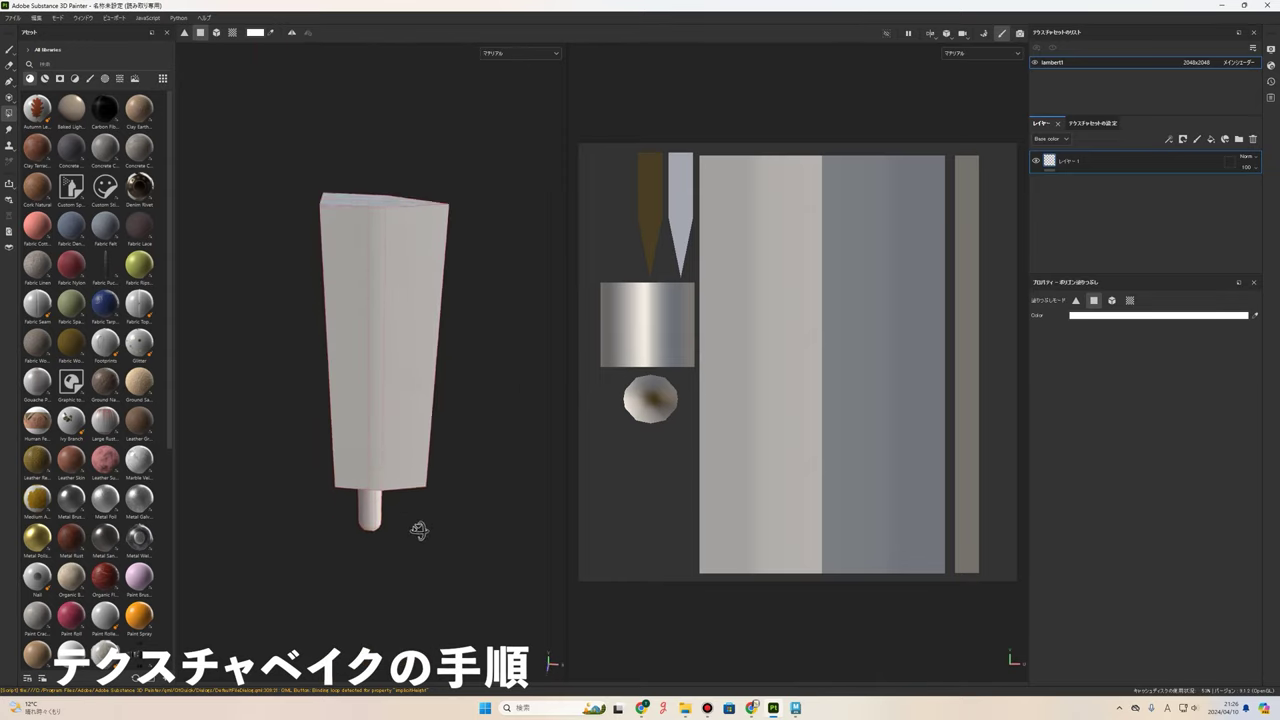
- Try the brush and polygon fill tools while inspecting the blade, then return to Maya
click(13, 48)
mouse_move(554, 195)
alt+mouse_down()
mouse_move(480, 263)
mouse_move(375, 325)
mouse_move(483, 333)
mouse_move(414, 366)
mouse_move(323, 371)
mouse_move(411, 349)
mouse_move(275, 328)
mouse_move(402, 343)
alt+mouse_up()
mouse_move(380, 290)
alt+mouse_down()
mouse_move(437, 274)
mouse_move(366, 300)
alt+mouse_up()
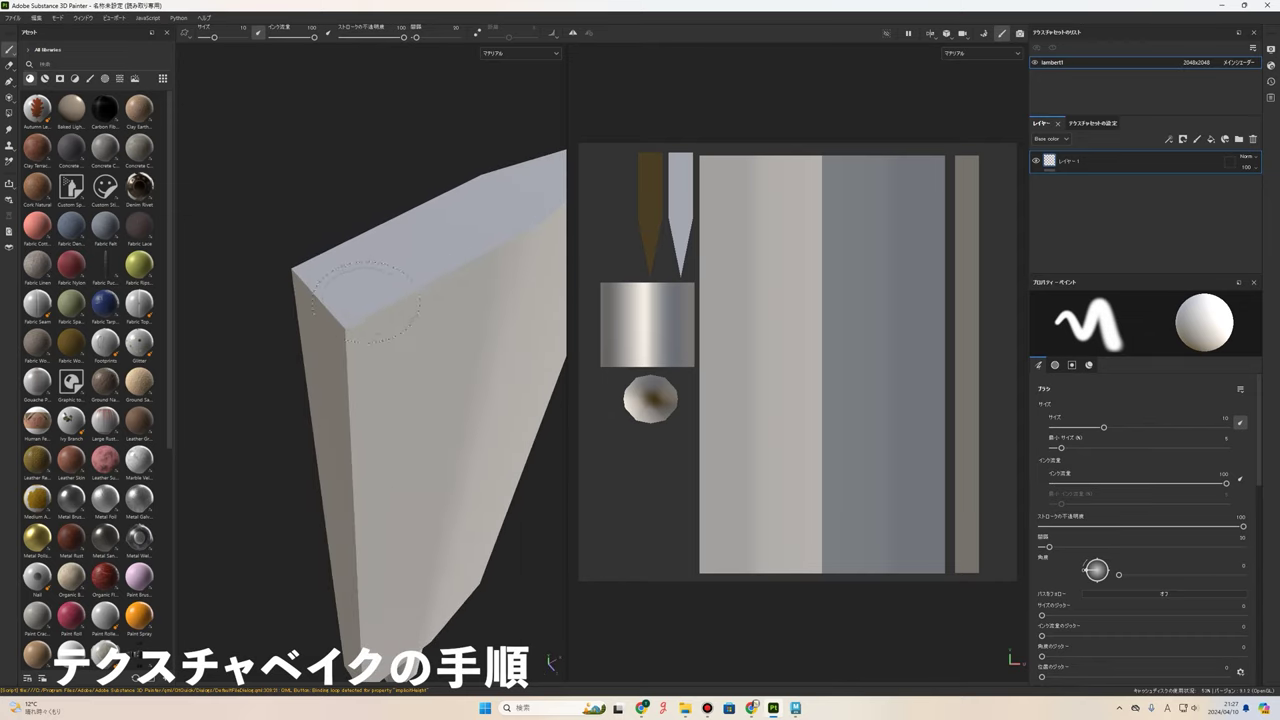
click(12, 115)
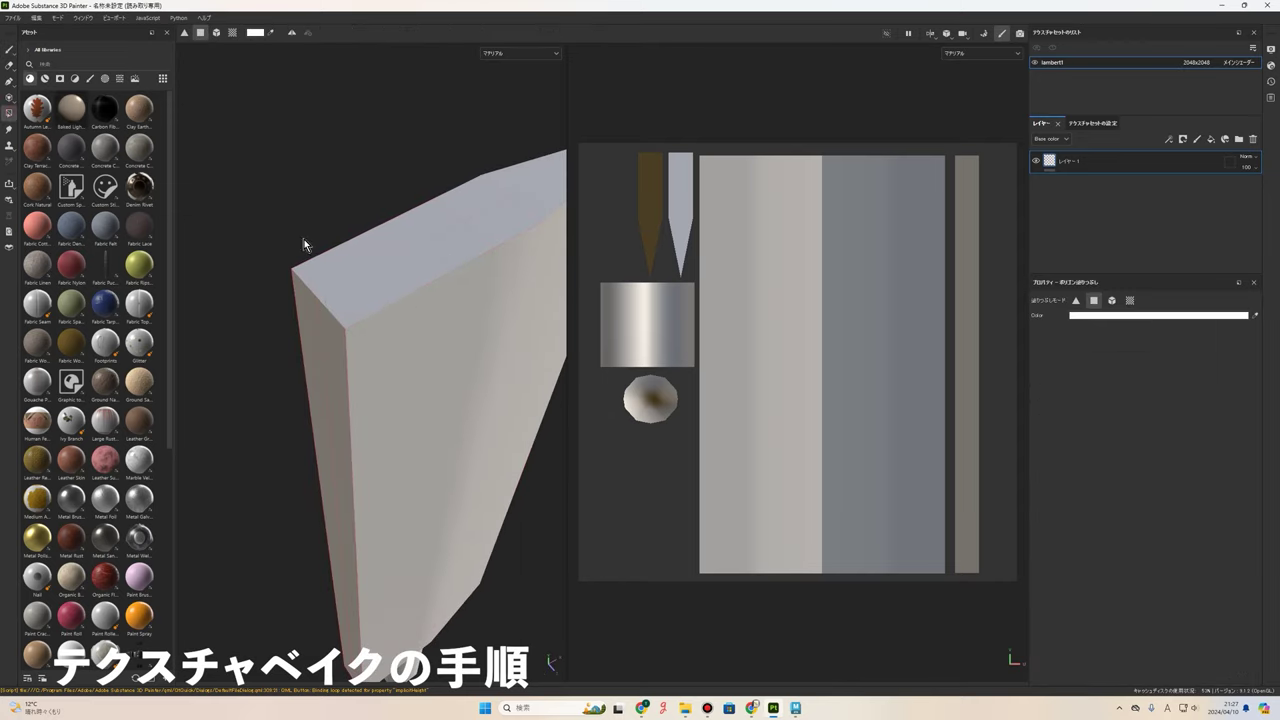
mouse_move(303, 246)
alt+mouse_down()
mouse_move(311, 304)
mouse_move(396, 226)
alt+mouse_up()
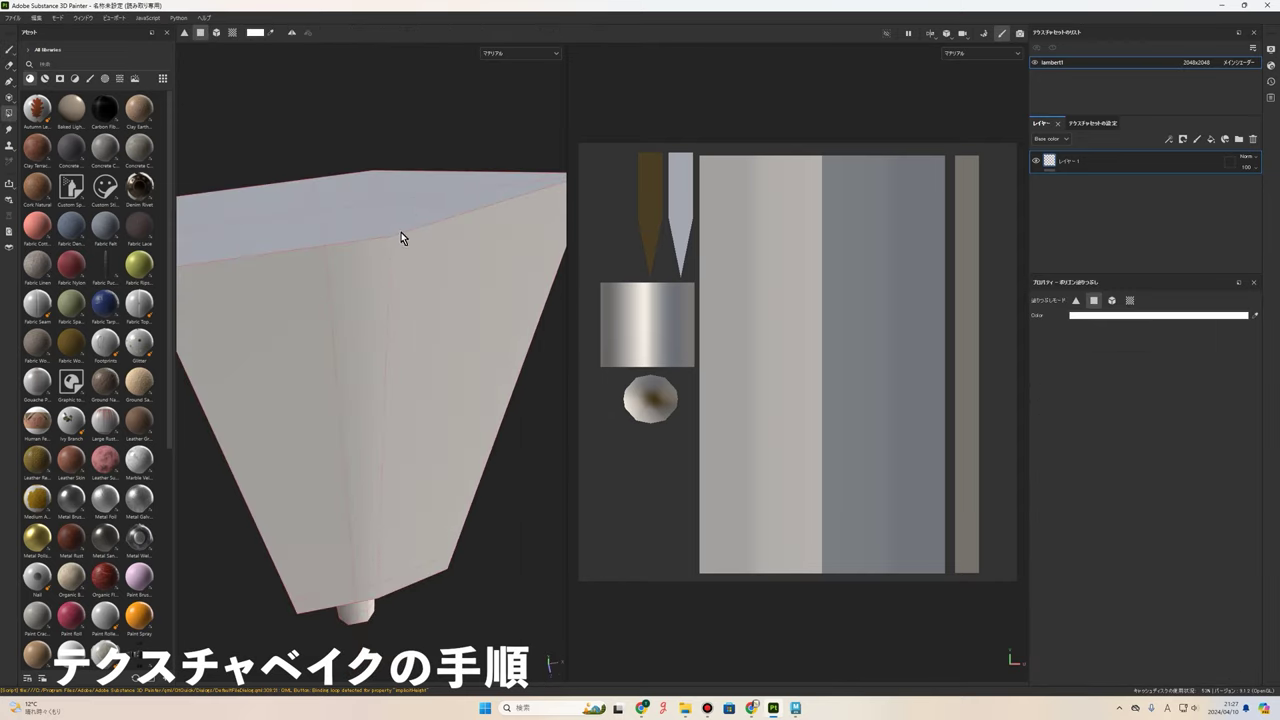
mouse_move(396, 406)
alt+mouse_down()
mouse_move(405, 374)
mouse_move(376, 304)
alt+mouse_up()
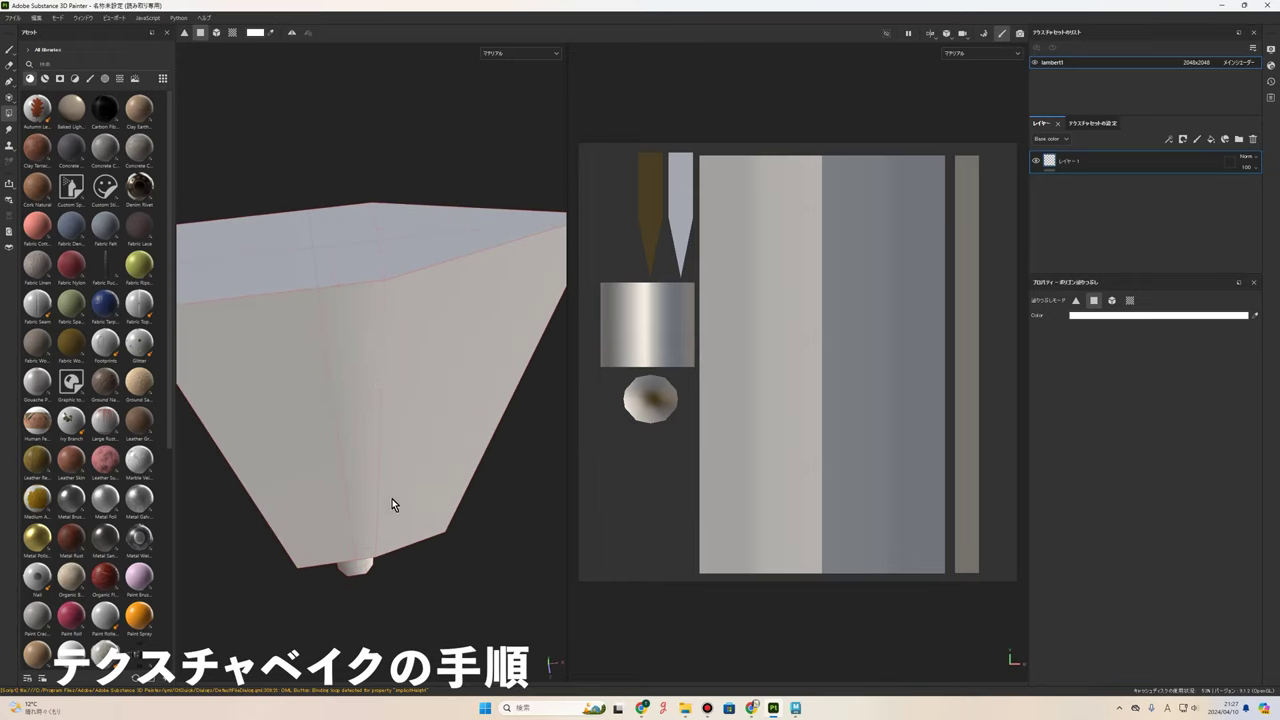
mouse_move(392, 504)
alt+mouse_down()
mouse_move(374, 471)
mouse_move(434, 489)
mouse_move(423, 331)
mouse_move(453, 313)
mouse_move(419, 235)
alt+mouse_up()
alt+right_drag(419, 235, 414, 360)
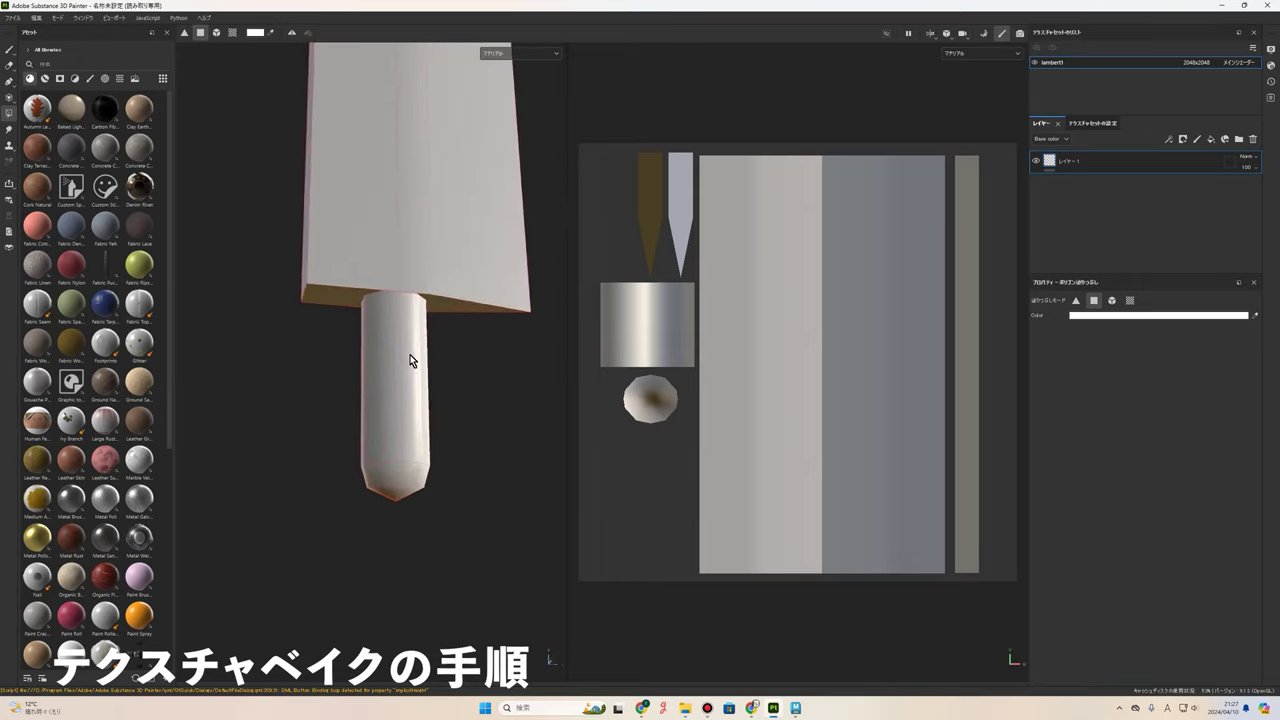
click(797, 709)
mouse_move(679, 302)
alt+mouse_down()
mouse_move(757, 397)
mouse_move(754, 369)
mouse_move(606, 369)
mouse_move(494, 399)
mouse_move(580, 423)
mouse_move(531, 367)
mouse_move(627, 295)
alt+mouse_up()
- Select a blade edge on knife_Low in edge mode and apply Mesh Display > Soften Edge
click(640, 300)
scroll(734, 326, down, 3)
scroll(737, 337, down, 2)
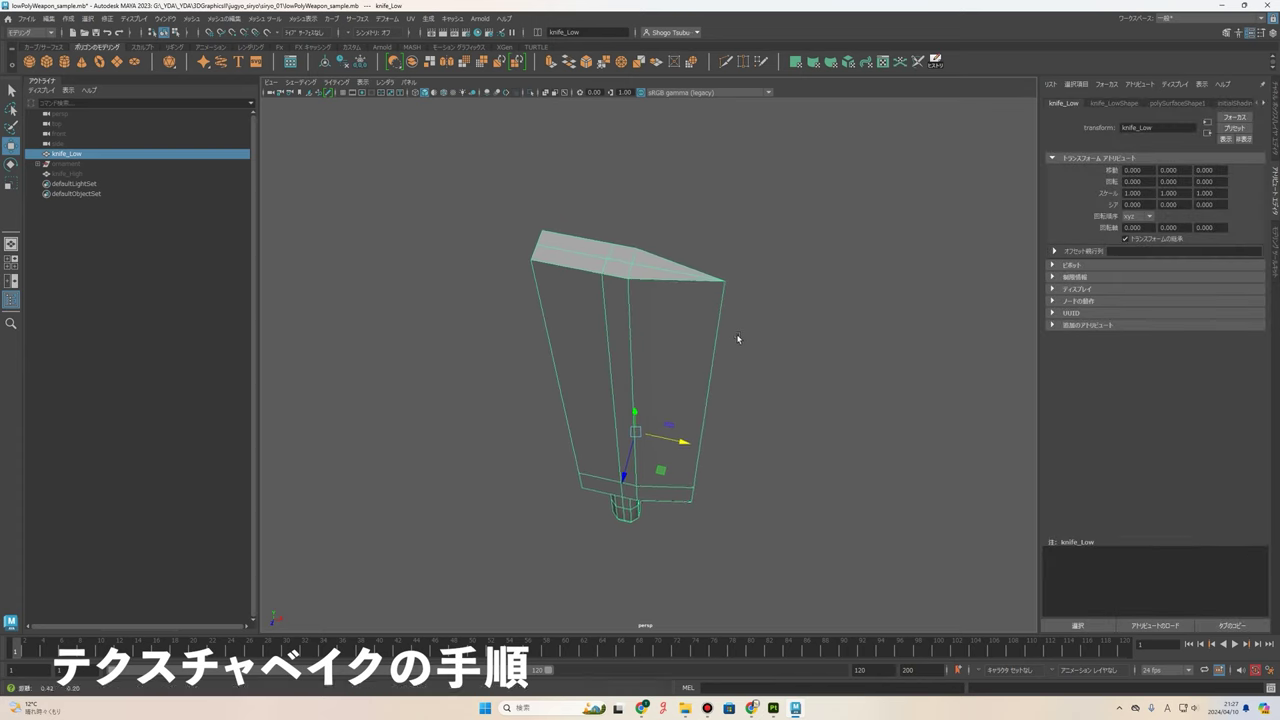
scroll(732, 350, down, 1)
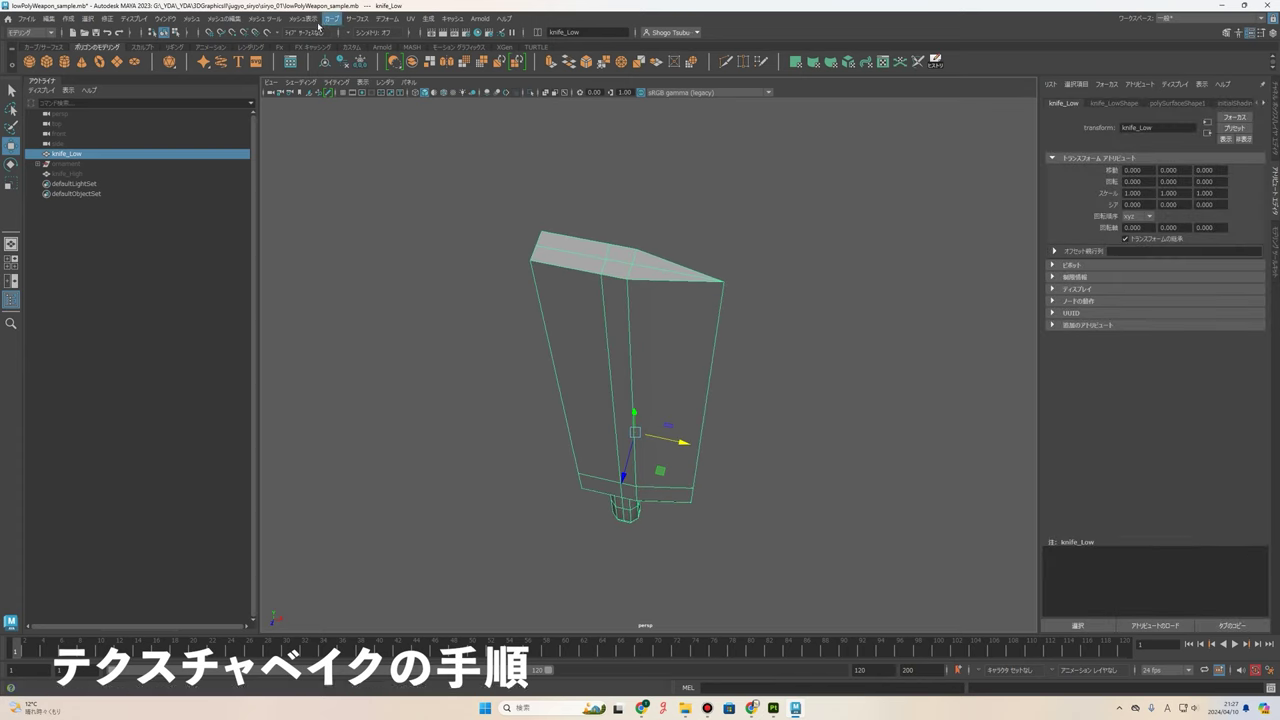
alt+drag(672, 290, 849, 266)
click(849, 266)
scroll(752, 314, up, 2)
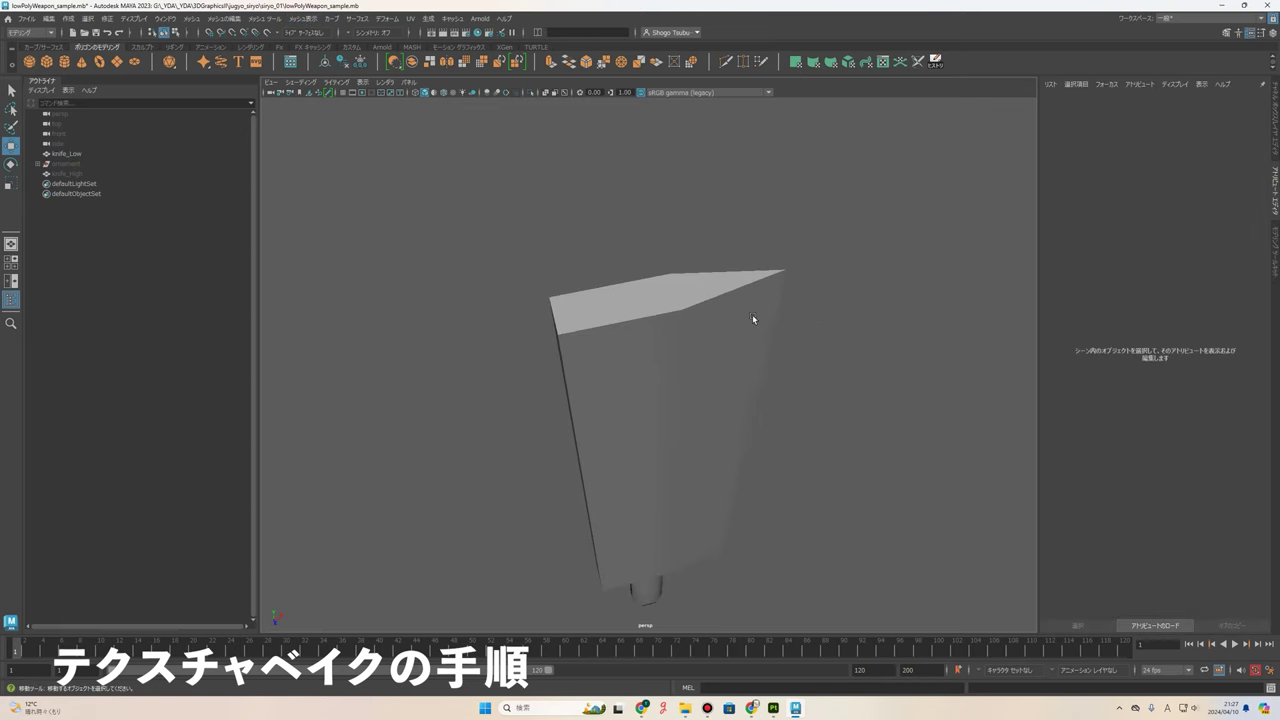
scroll(752, 318, up, 2)
click(689, 314)
key(F10)
click(716, 331)
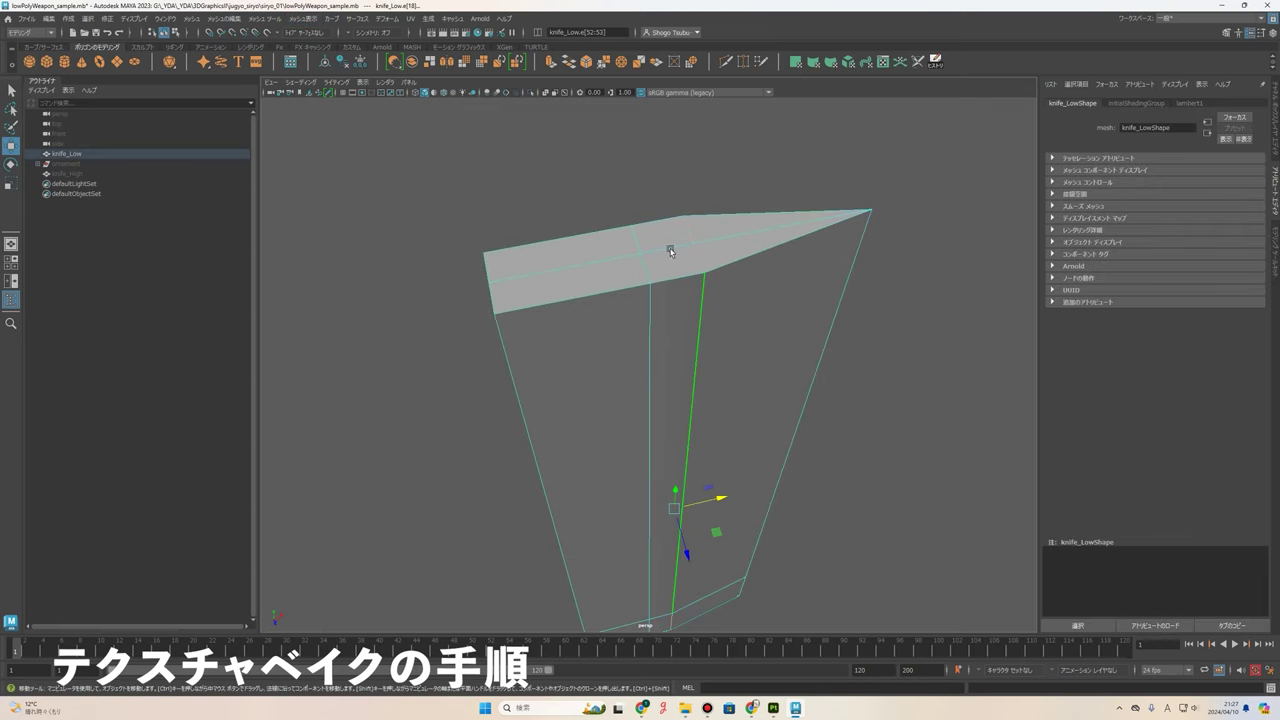
alt+drag(738, 333, 504, 159)
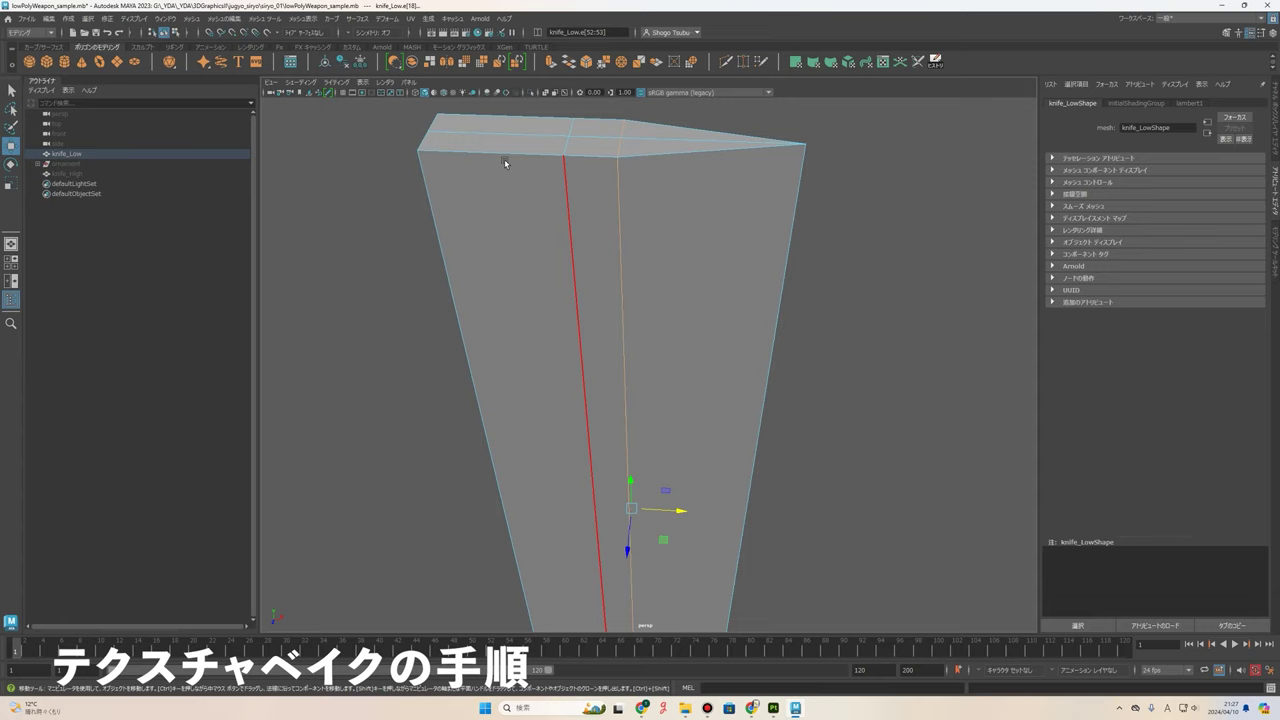
click(310, 18)
click(345, 106)
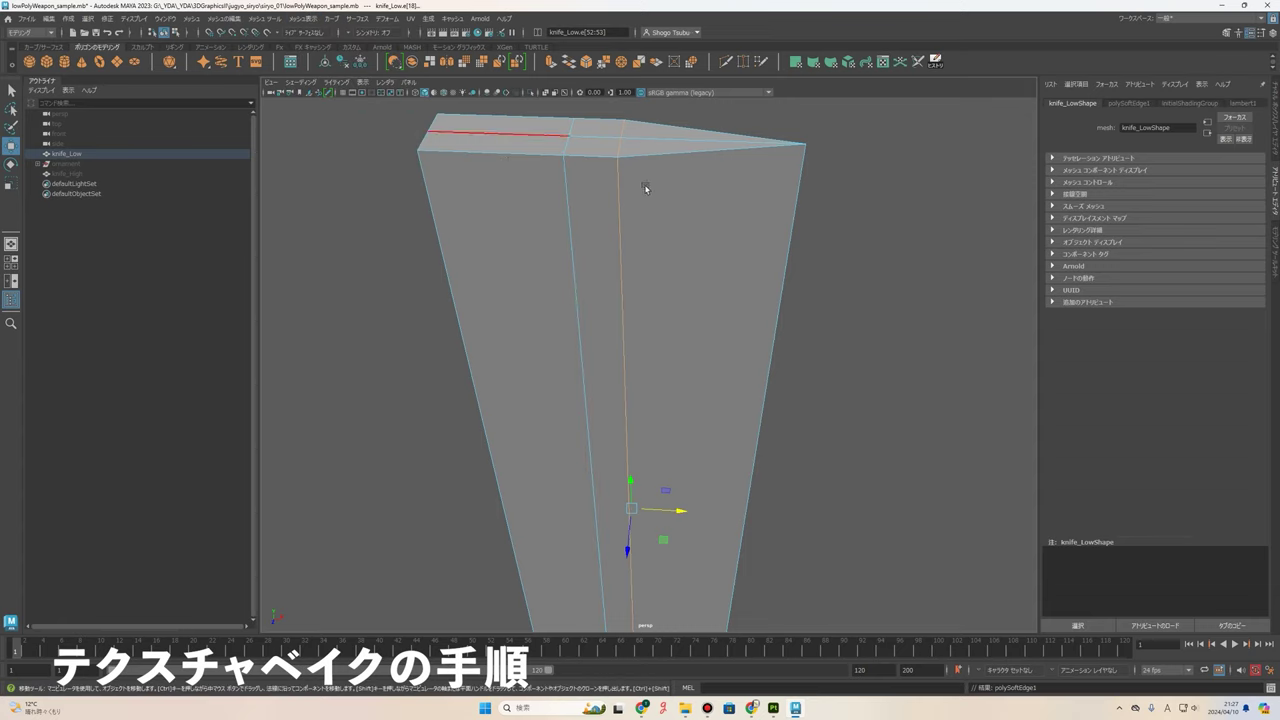
- Pick another blade edge and soften it with Mesh Display > Soften Edge
right_click(641, 191)
click(687, 187)
click(851, 251)
mouse_move(851, 251)
alt+mouse_down()
mouse_move(866, 257)
mouse_move(724, 313)
alt+mouse_up()
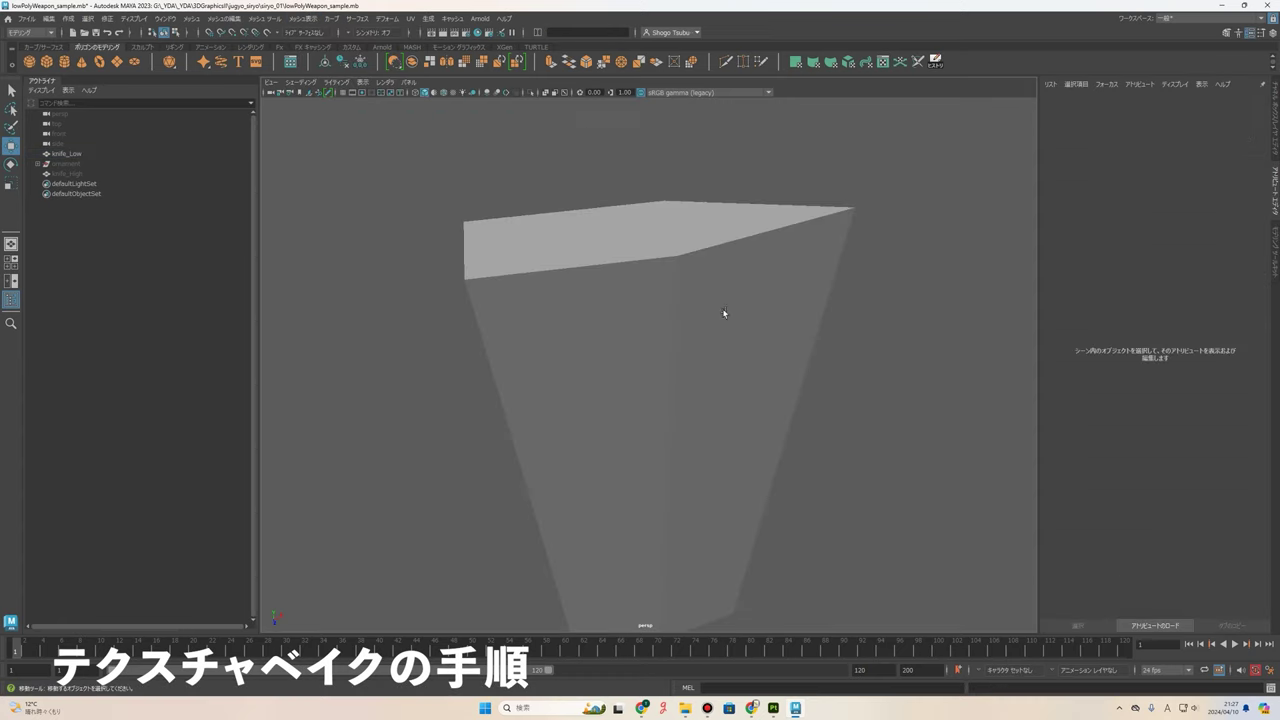
alt+drag(738, 378, 751, 389)
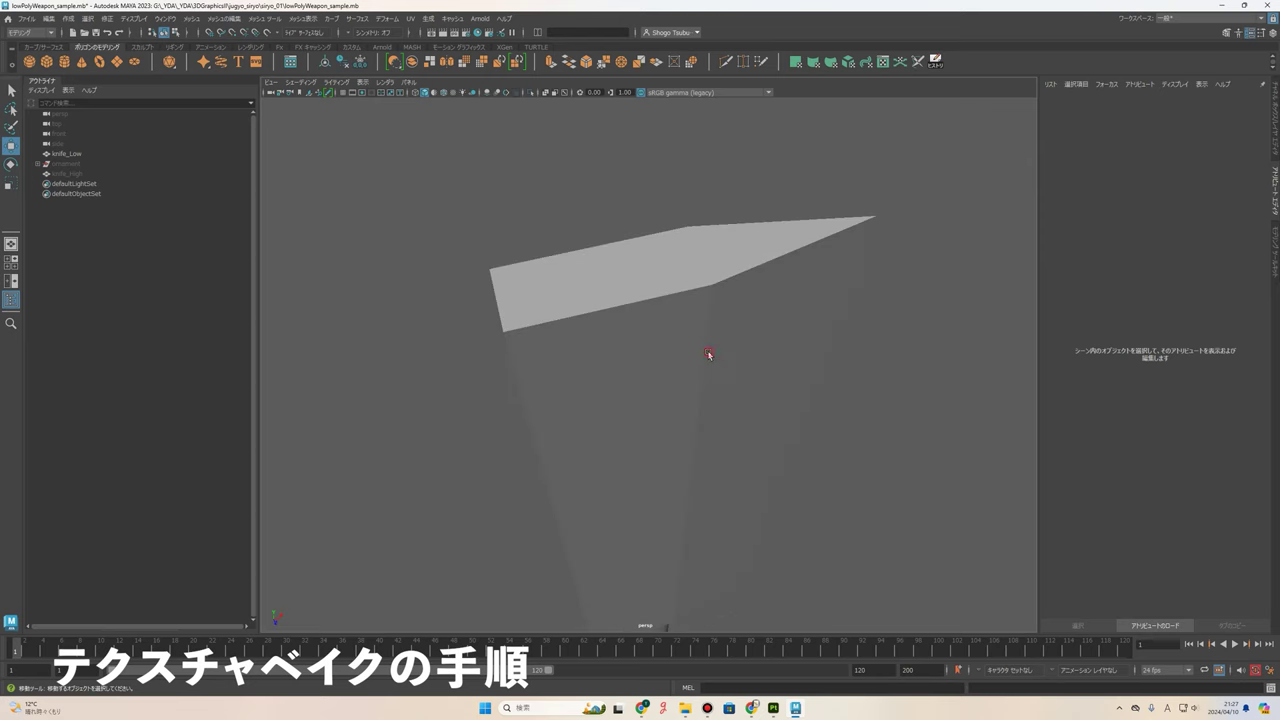
right_click(711, 354)
click(714, 326)
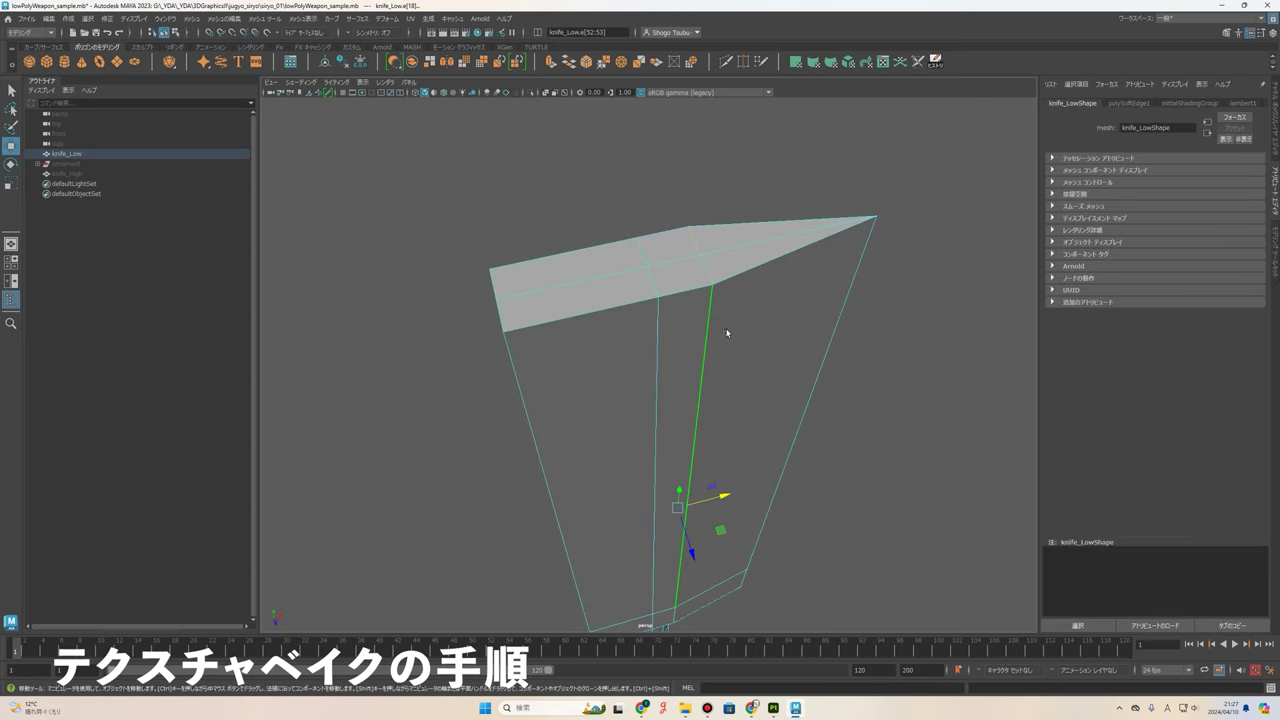
click(312, 20)
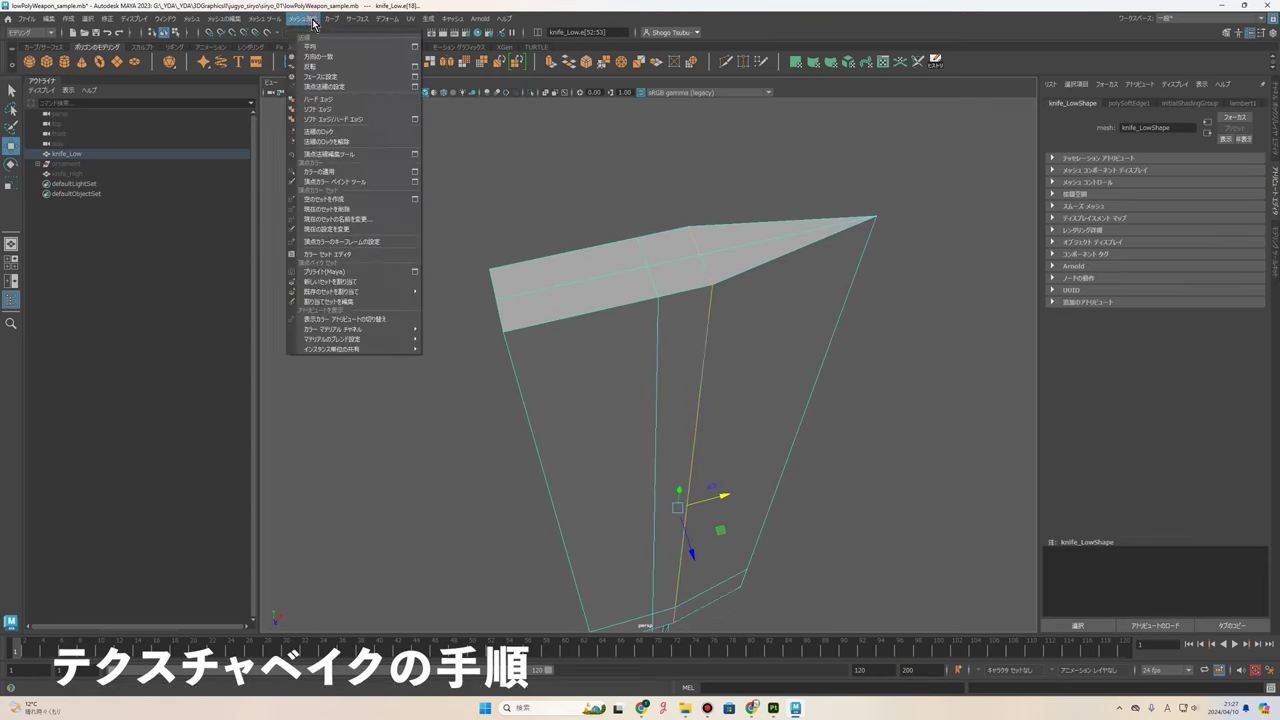
click(342, 117)
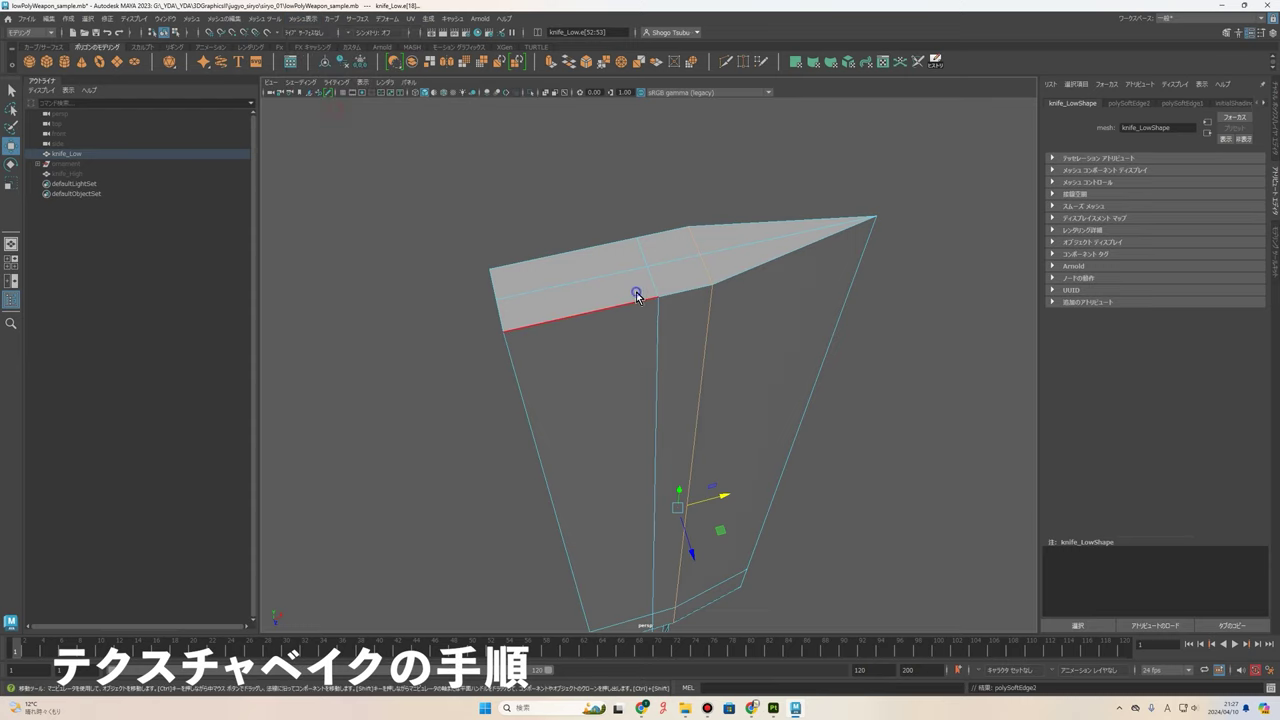
- Clear the selection and orbit out to view the whole knife
click(817, 277)
mouse_move(817, 277)
alt+mouse_down()
mouse_move(808, 348)
mouse_move(617, 380)
alt+mouse_up()
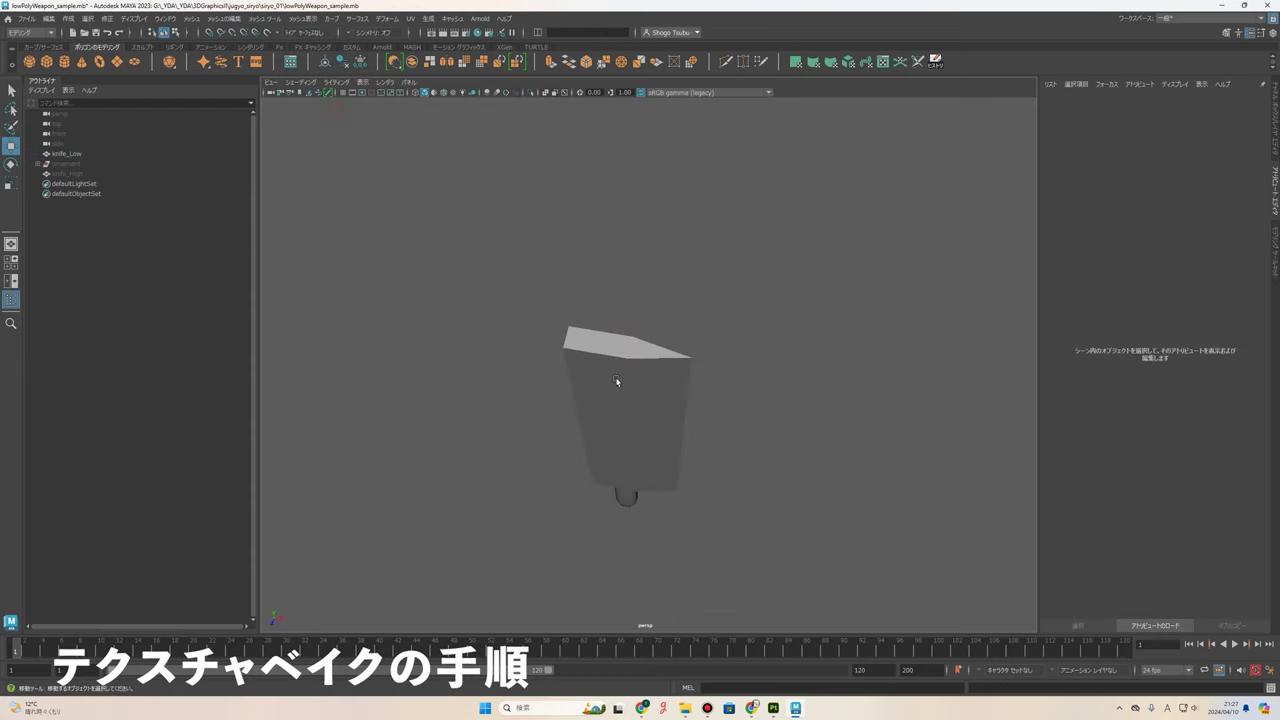
mouse_move(617, 380)
alt+right_down()
mouse_move(646, 357)
mouse_move(669, 280)
alt+right_up()
mouse_move(669, 280)
alt+mouse_down()
mouse_move(714, 314)
mouse_move(718, 277)
mouse_move(682, 375)
mouse_move(700, 450)
alt+mouse_up()
- Show the lambert1 Texture Set Settings in Painter, enlarged and scrolled to the Mesh Maps section
click(773, 712)
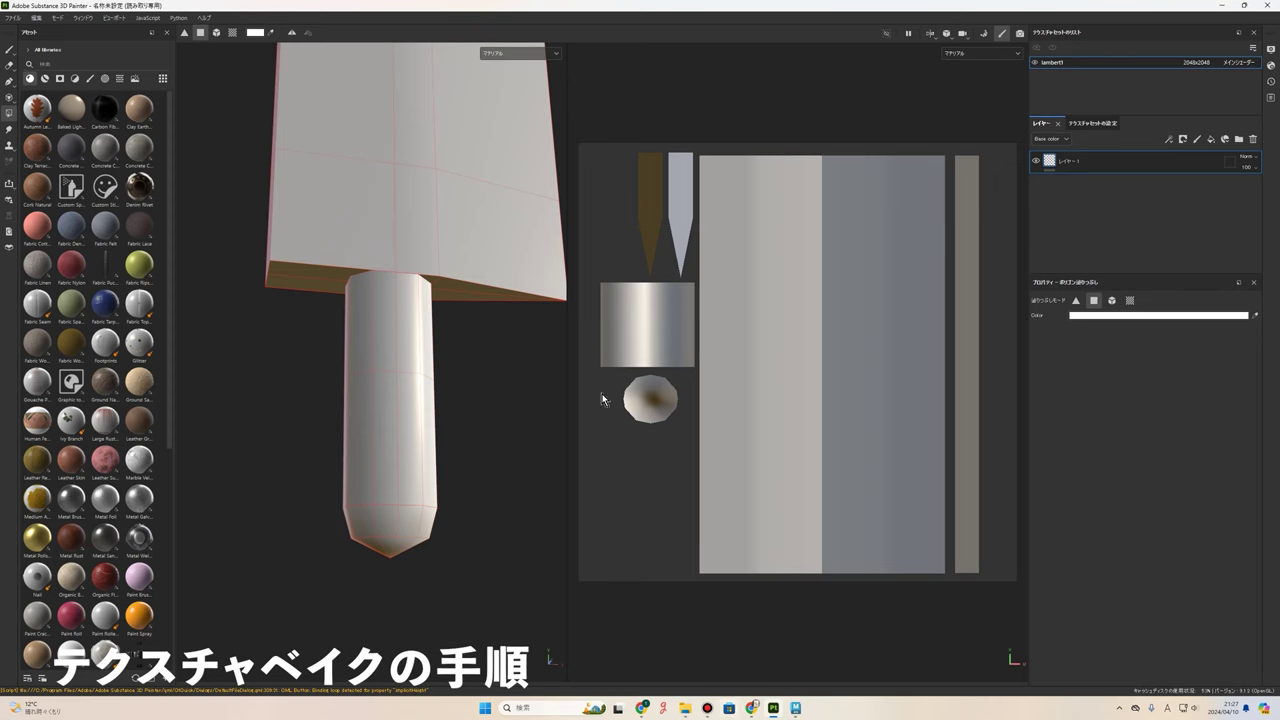
mouse_move(436, 480)
alt+mouse_down()
mouse_move(491, 286)
mouse_move(434, 352)
mouse_move(391, 454)
mouse_move(370, 409)
mouse_move(417, 423)
mouse_move(451, 271)
mouse_move(480, 286)
mouse_move(456, 280)
mouse_move(471, 280)
mouse_move(491, 209)
mouse_move(311, 276)
mouse_move(400, 277)
mouse_move(374, 460)
mouse_move(421, 439)
mouse_move(396, 430)
mouse_move(409, 277)
mouse_move(351, 341)
alt+mouse_up()
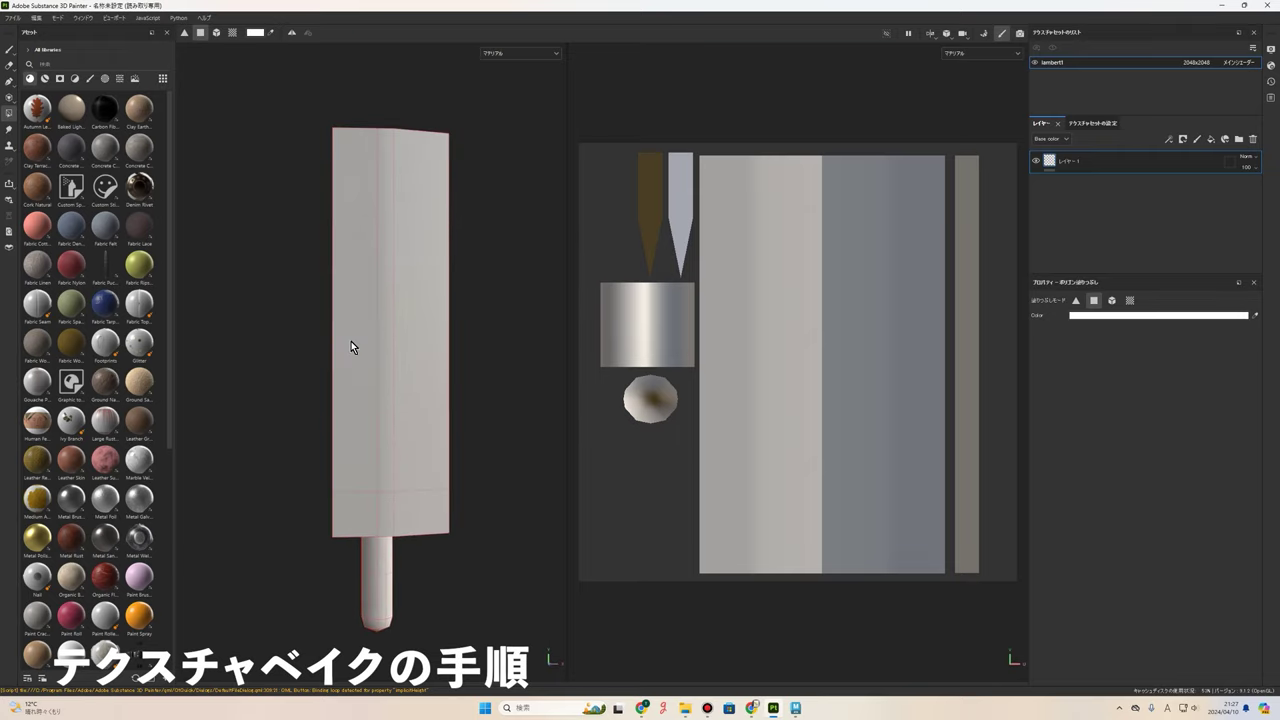
click(1091, 128)
click(1101, 127)
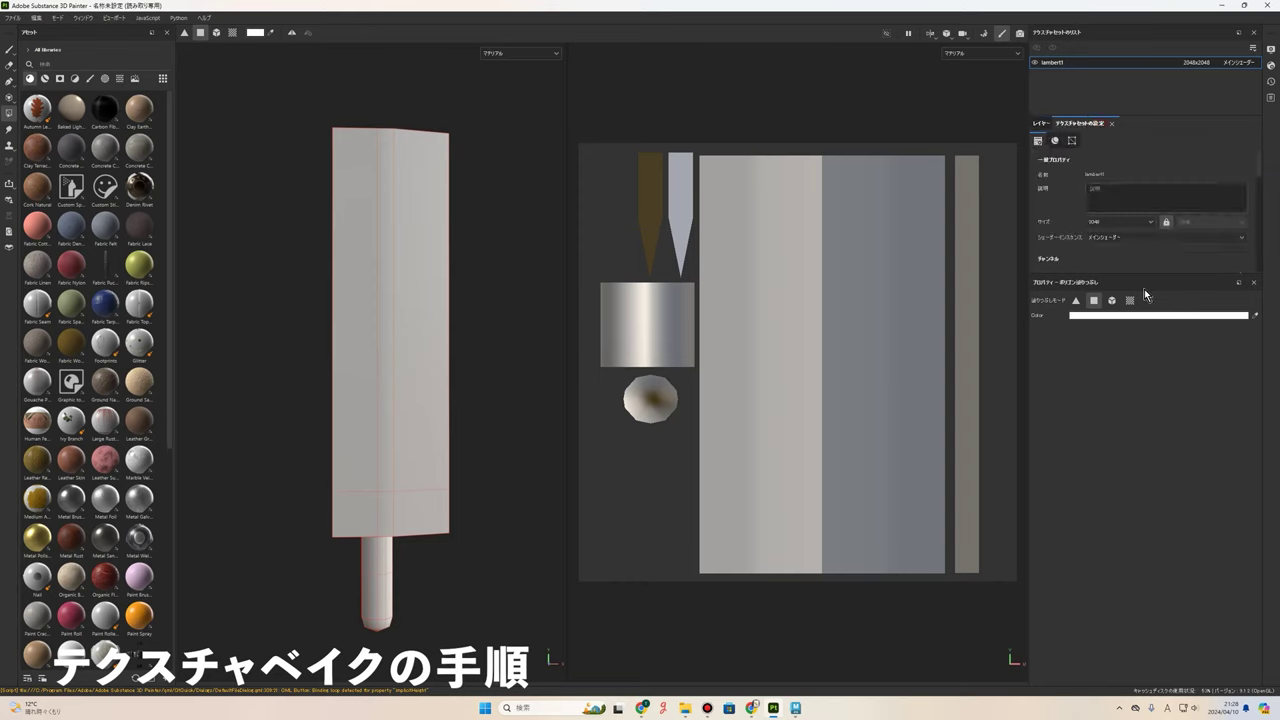
drag(1151, 273, 1151, 530)
click(1083, 128)
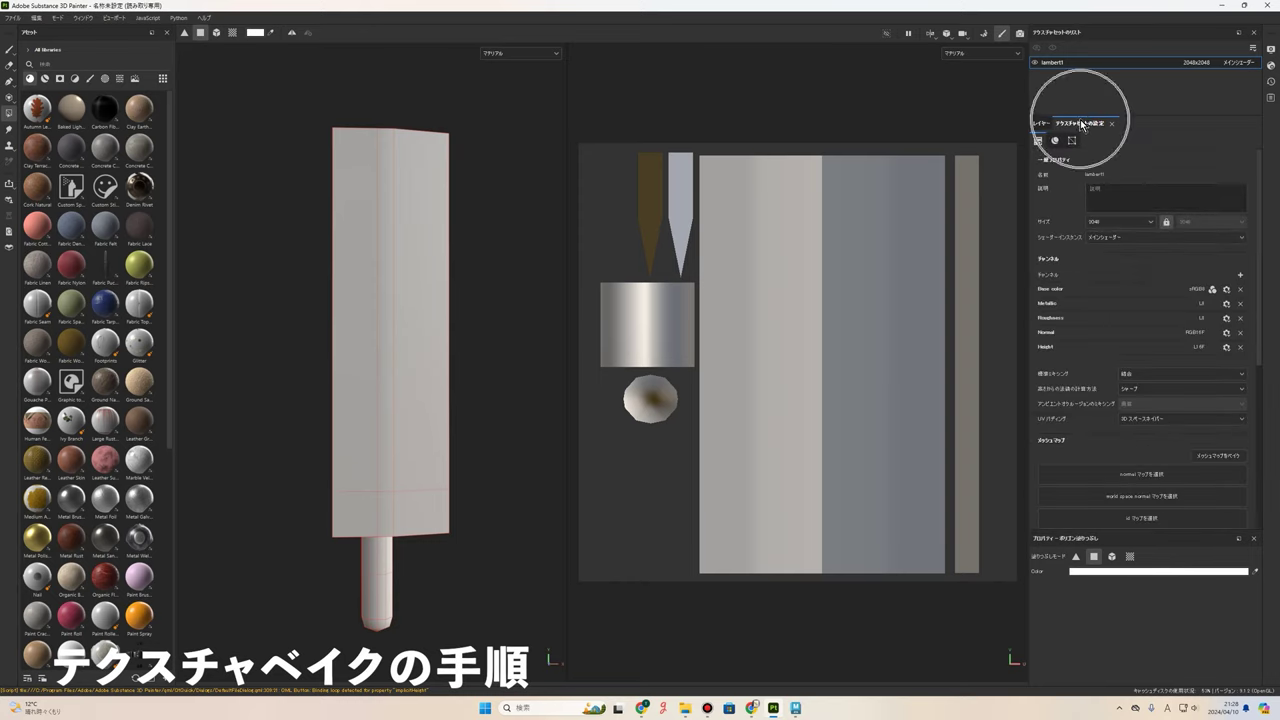
click(1083, 128)
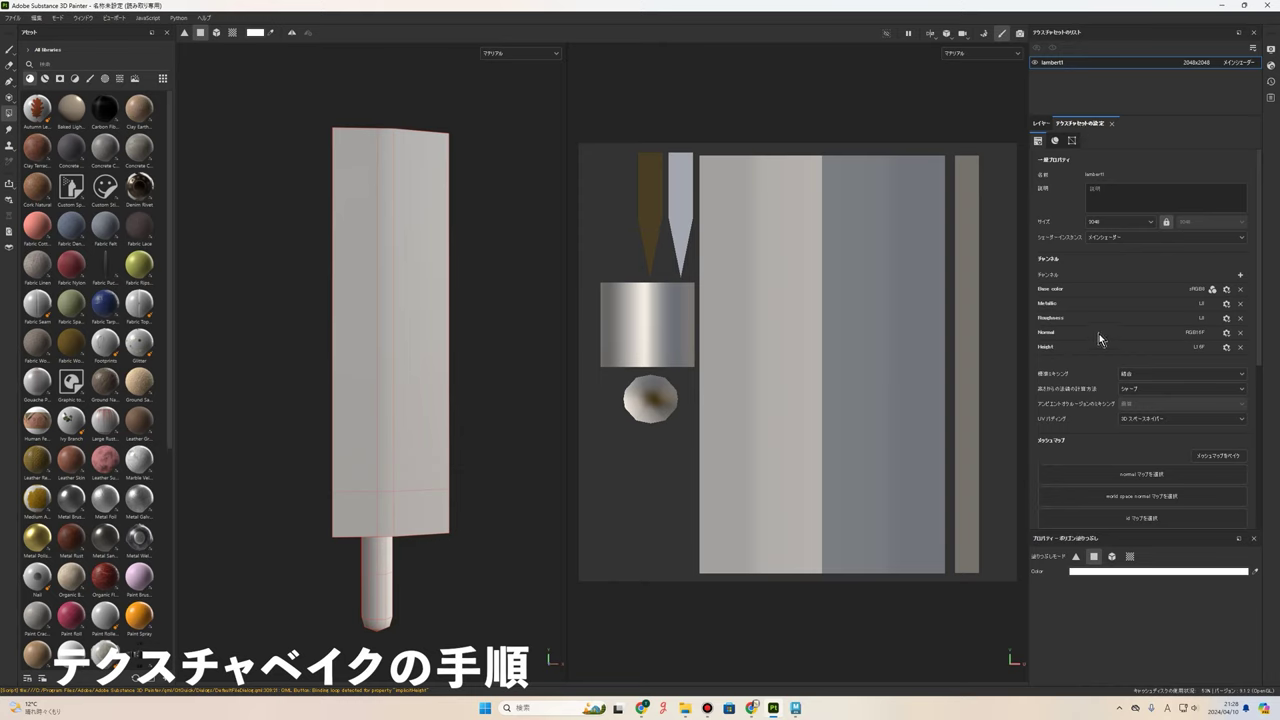
scroll(1196, 398, down, 3)
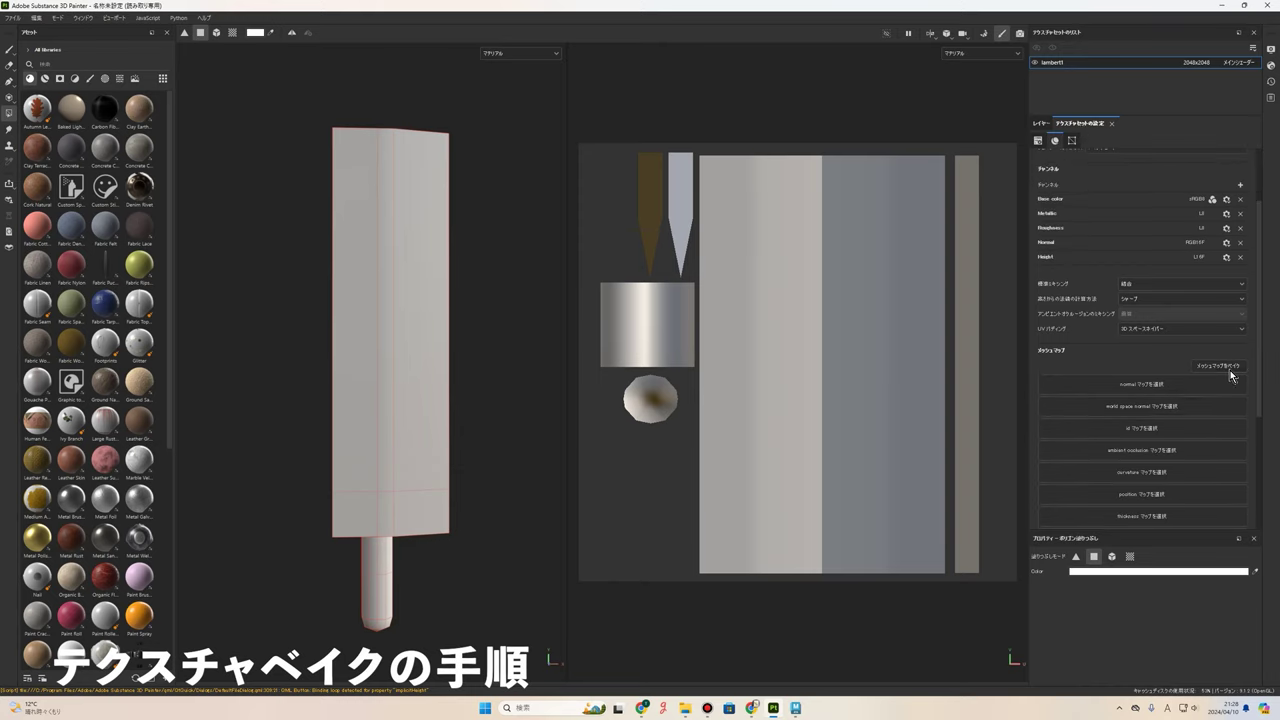
- Open Bake Mesh Maps, leave Output Size at 2048, and reach the High Definition Meshes file picker
click(1230, 372)
click(1230, 372)
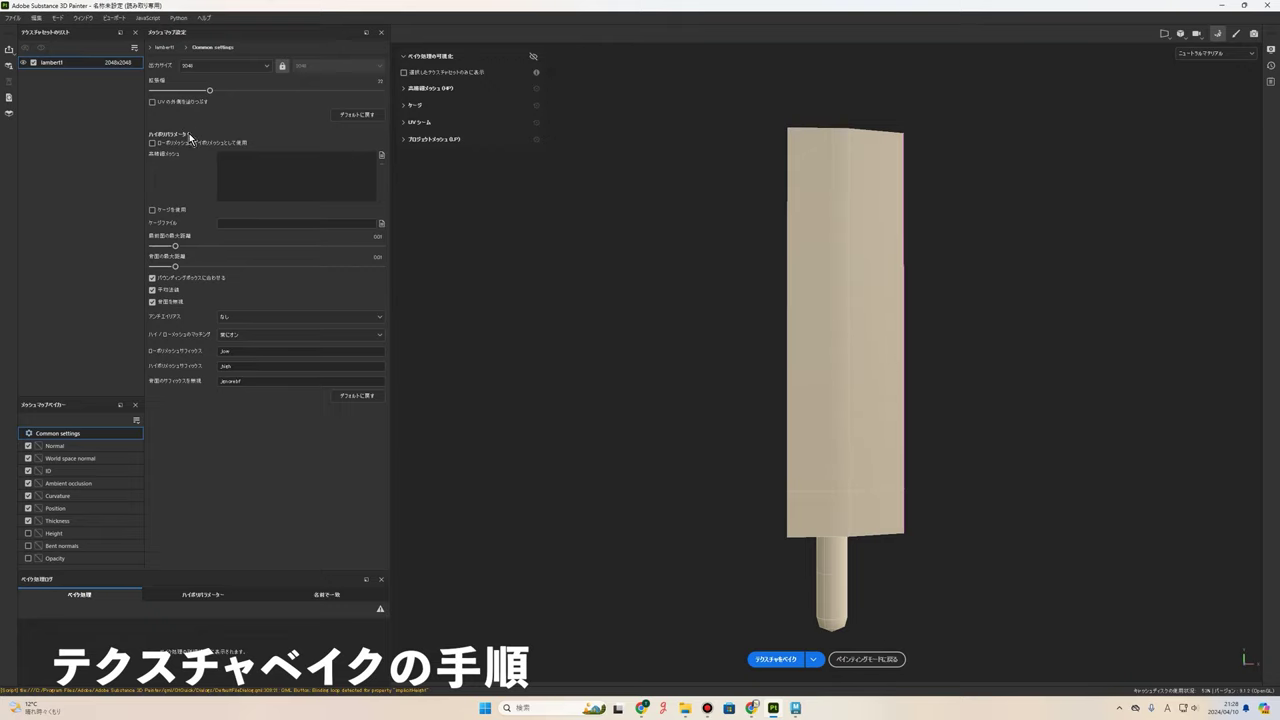
click(225, 68)
click(226, 69)
click(173, 156)
click(168, 157)
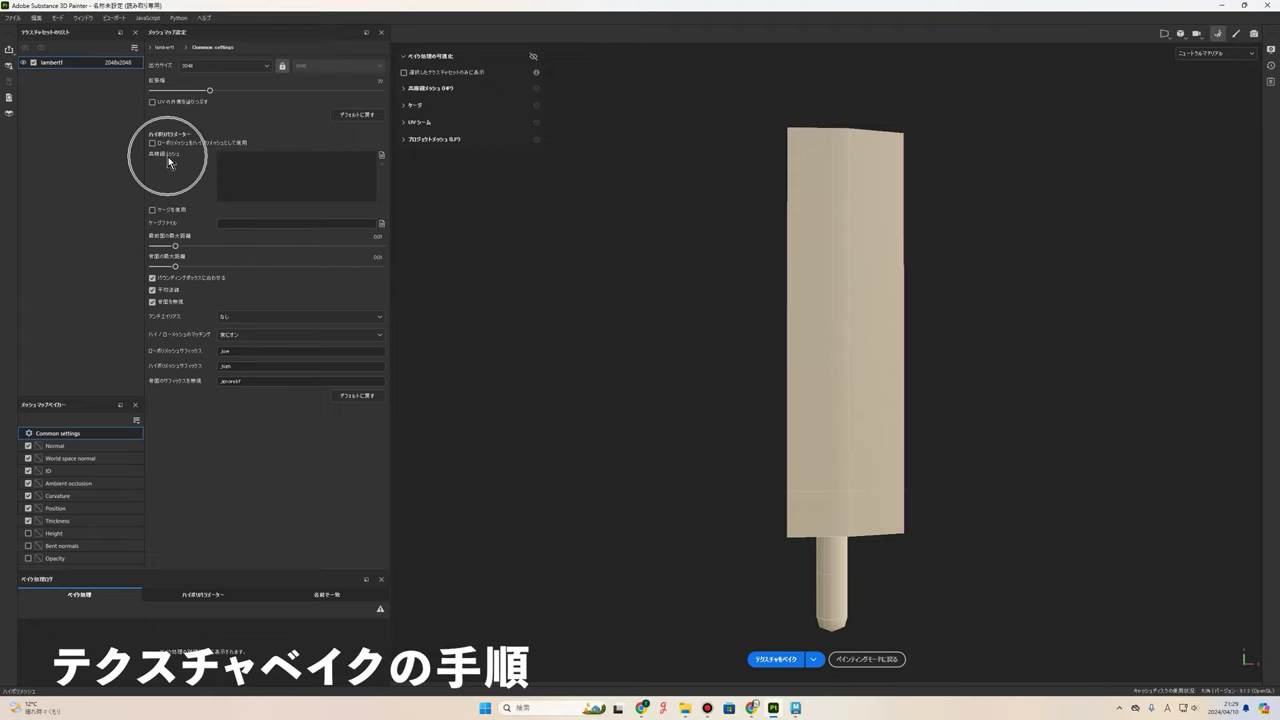
click(383, 159)
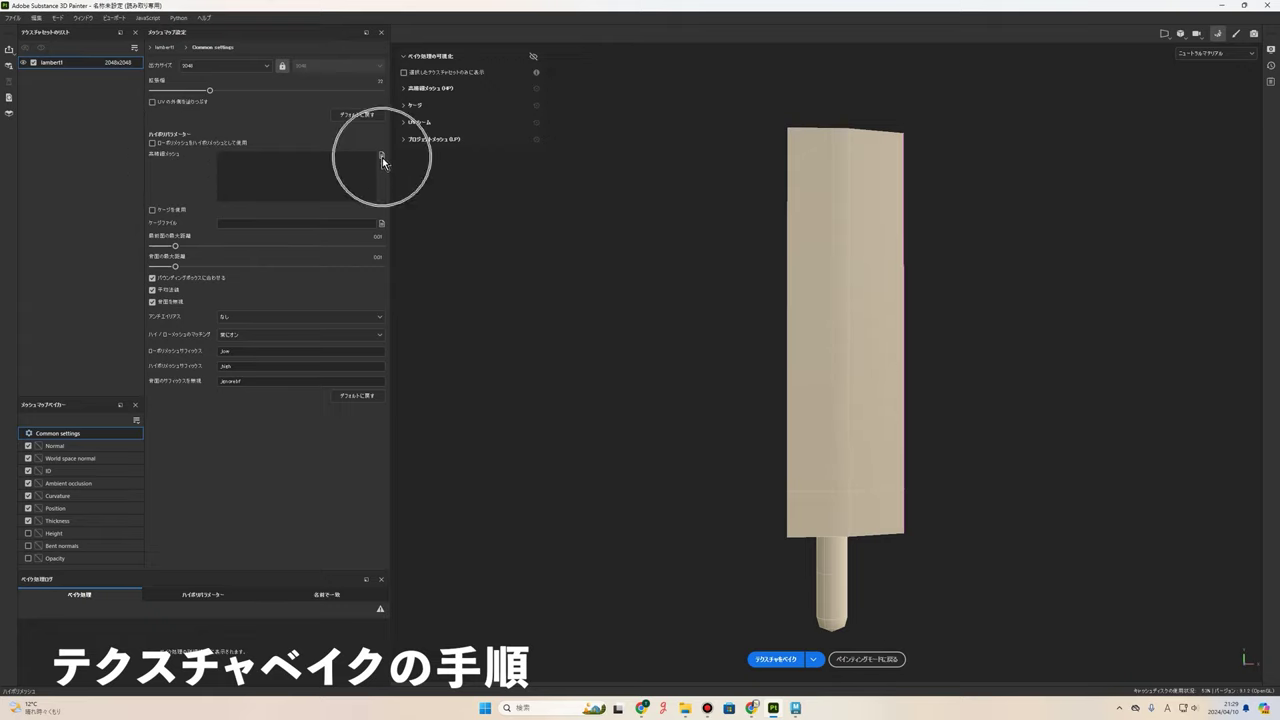
- Add weapon_high.fbx as the high definition mesh
click(383, 159)
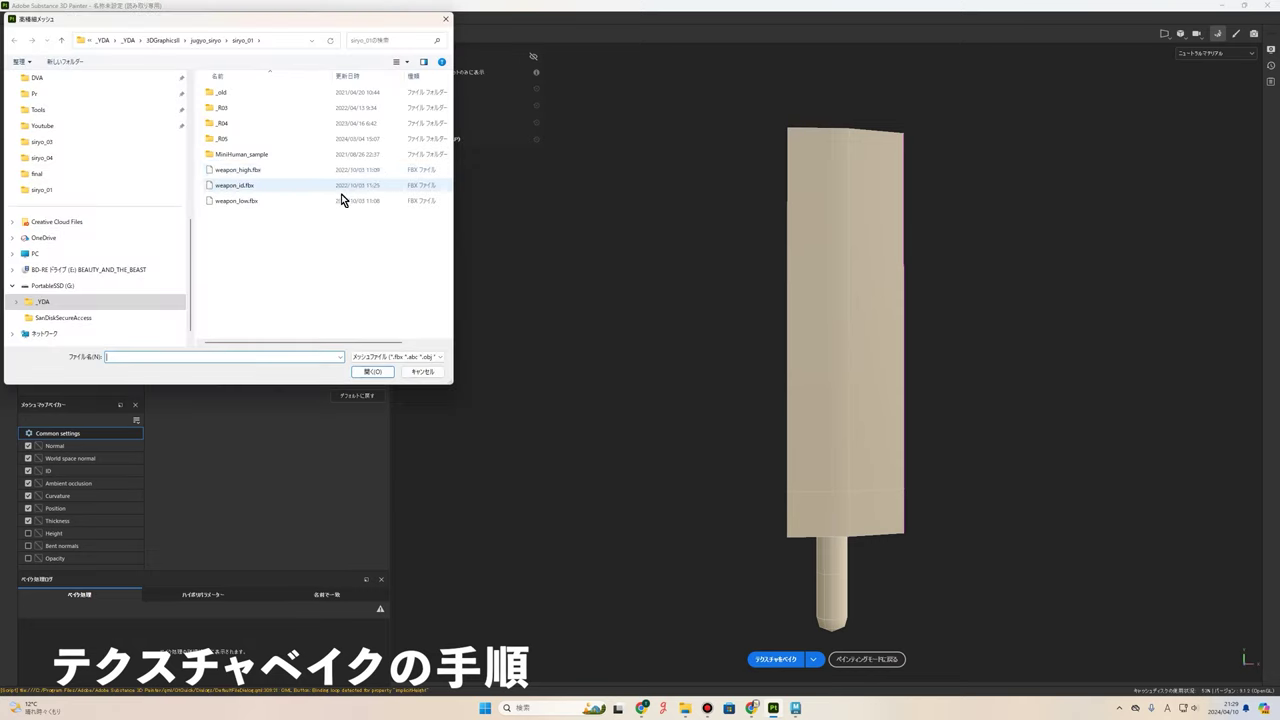
click(246, 171)
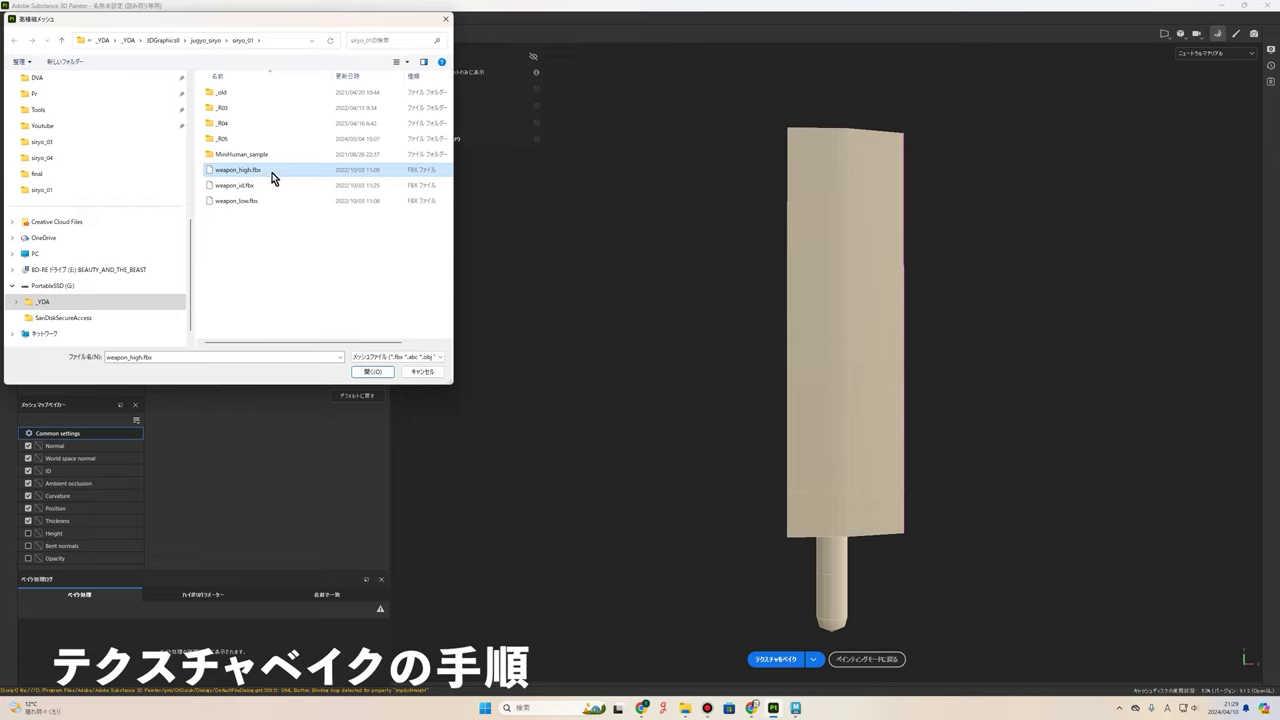
click(372, 371)
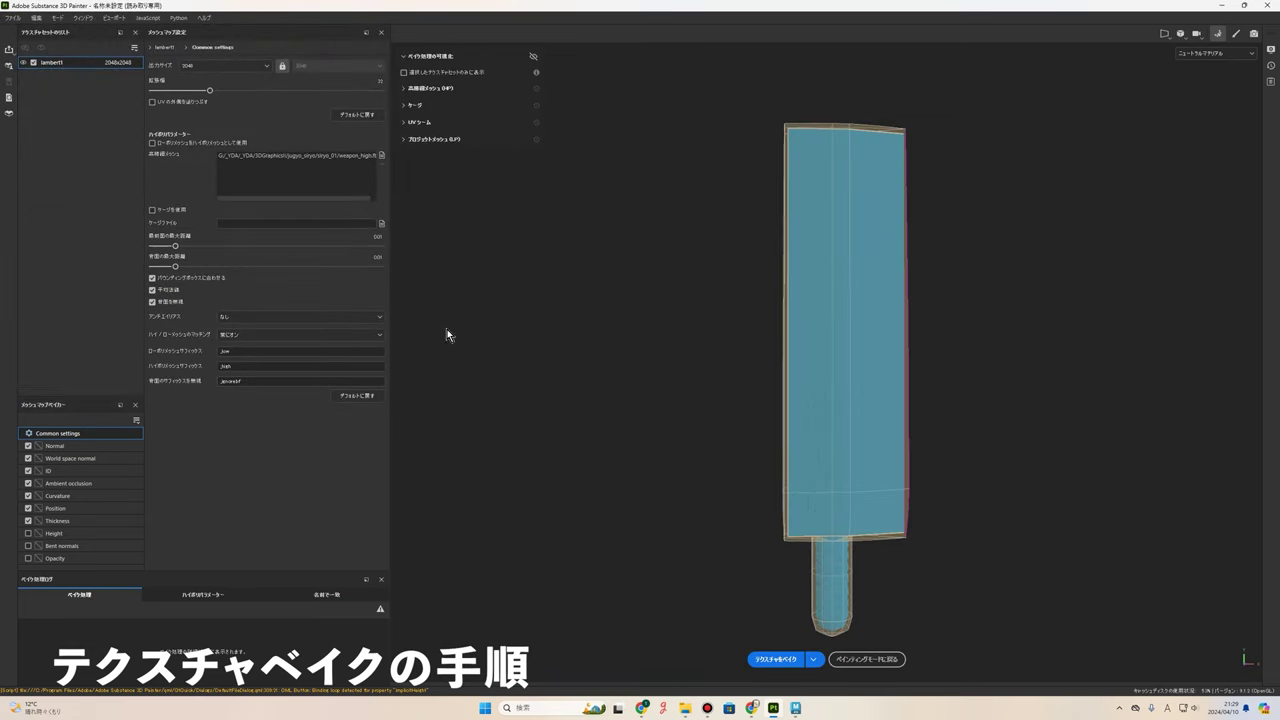
- Bake the knife's mesh maps with Bake Textures
scroll(1025, 522, up, 3)
mouse_move(943, 484)
alt+mouse_down()
mouse_move(900, 513)
mouse_move(1268, 381)
mouse_move(595, 441)
mouse_move(835, 399)
alt+mouse_up()
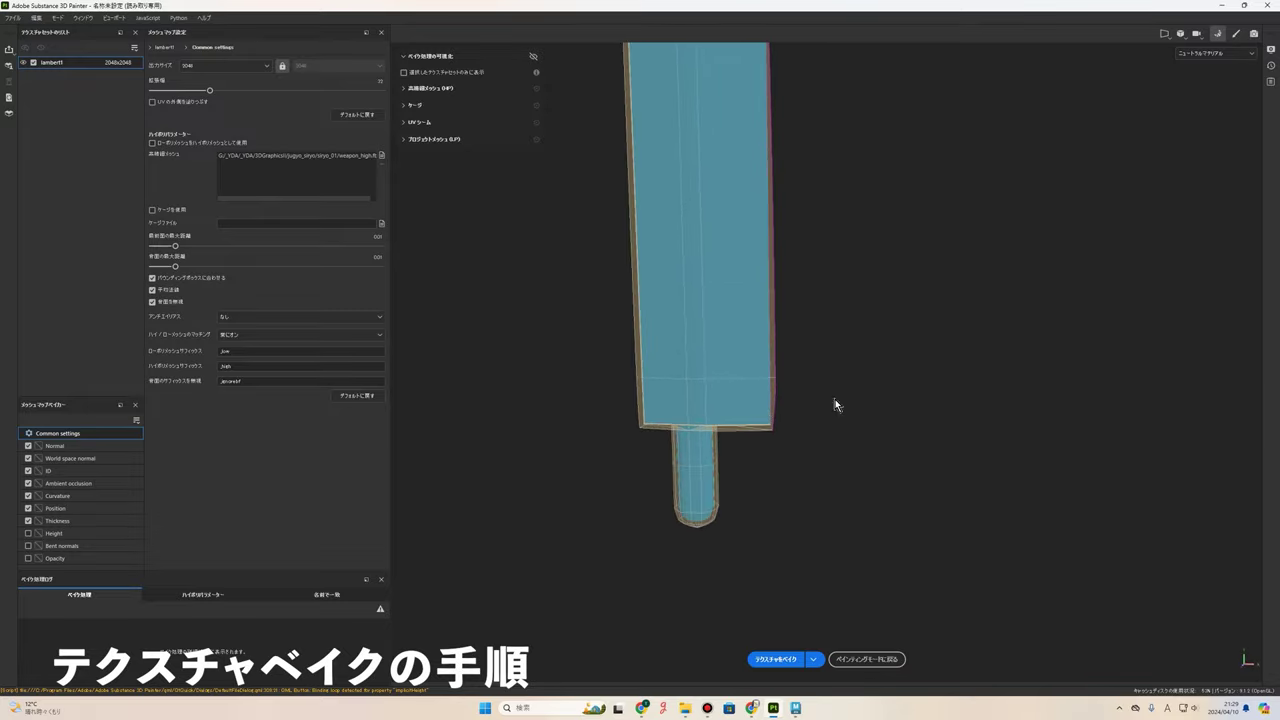
alt+drag(836, 480, 1019, 497)
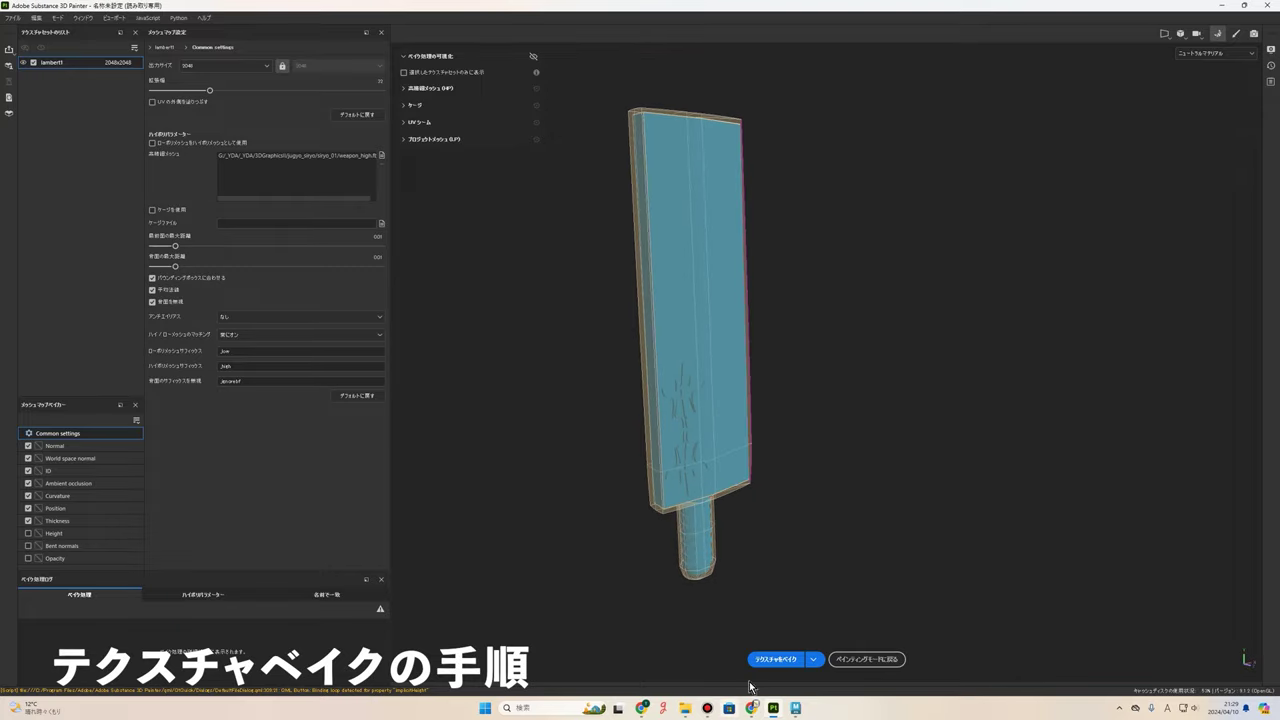
click(798, 664)
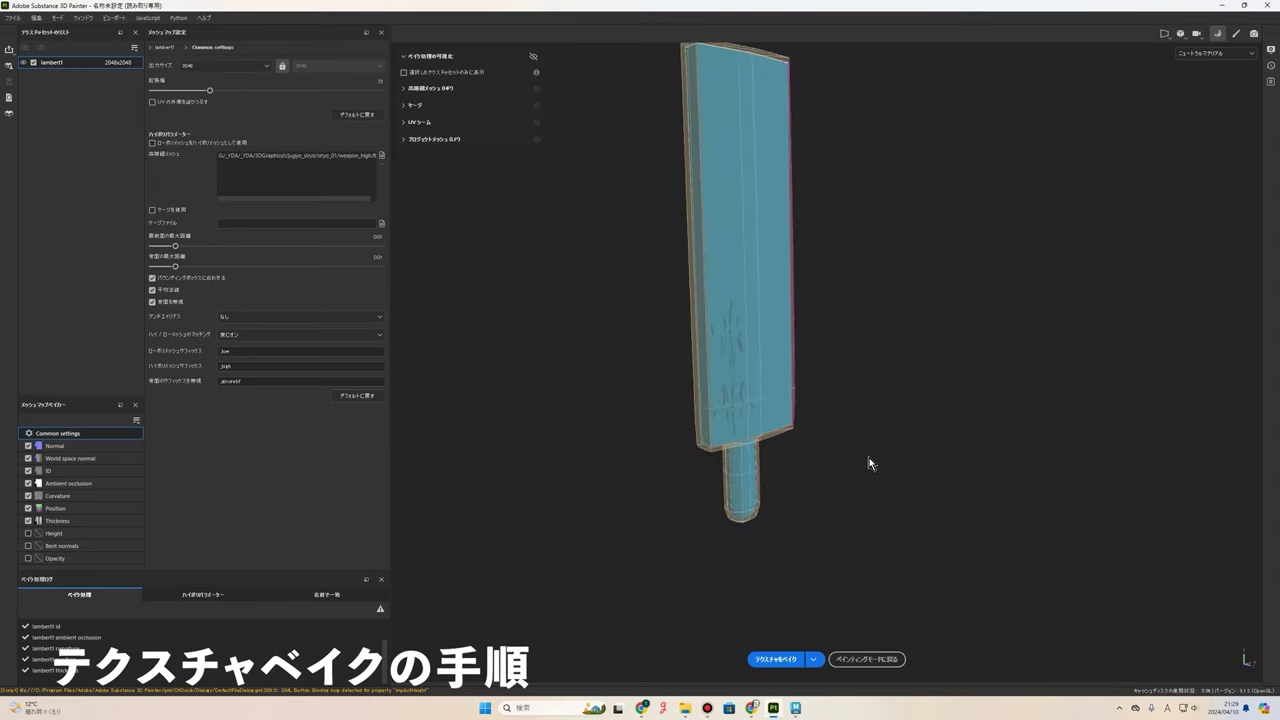
scroll(855, 467, up, 3)
scroll(846, 590, down, 1)
- In Maya, unhide knife_High and the ornament and move knife_High aside to compare with knife_Low
click(797, 709)
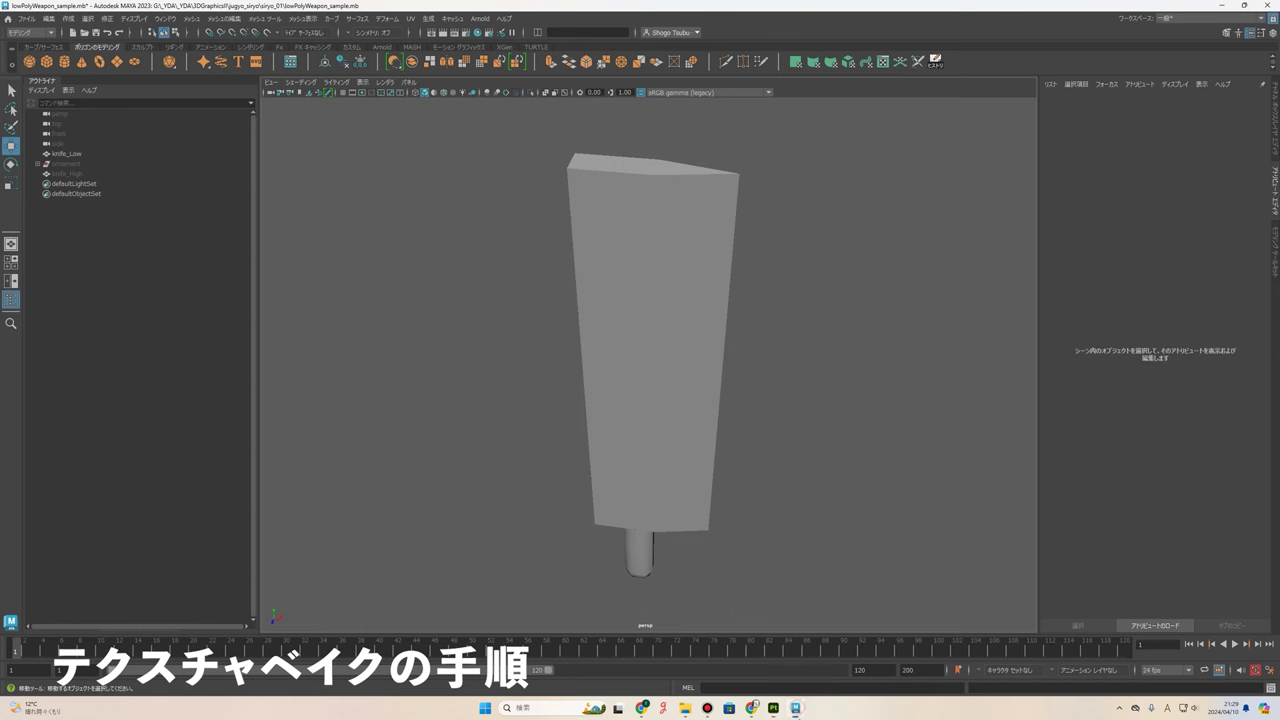
mouse_move(664, 469)
alt+mouse_down()
mouse_move(614, 382)
mouse_move(268, 321)
alt+mouse_up()
click(614, 382)
click(84, 172)
shift+click(84, 163)
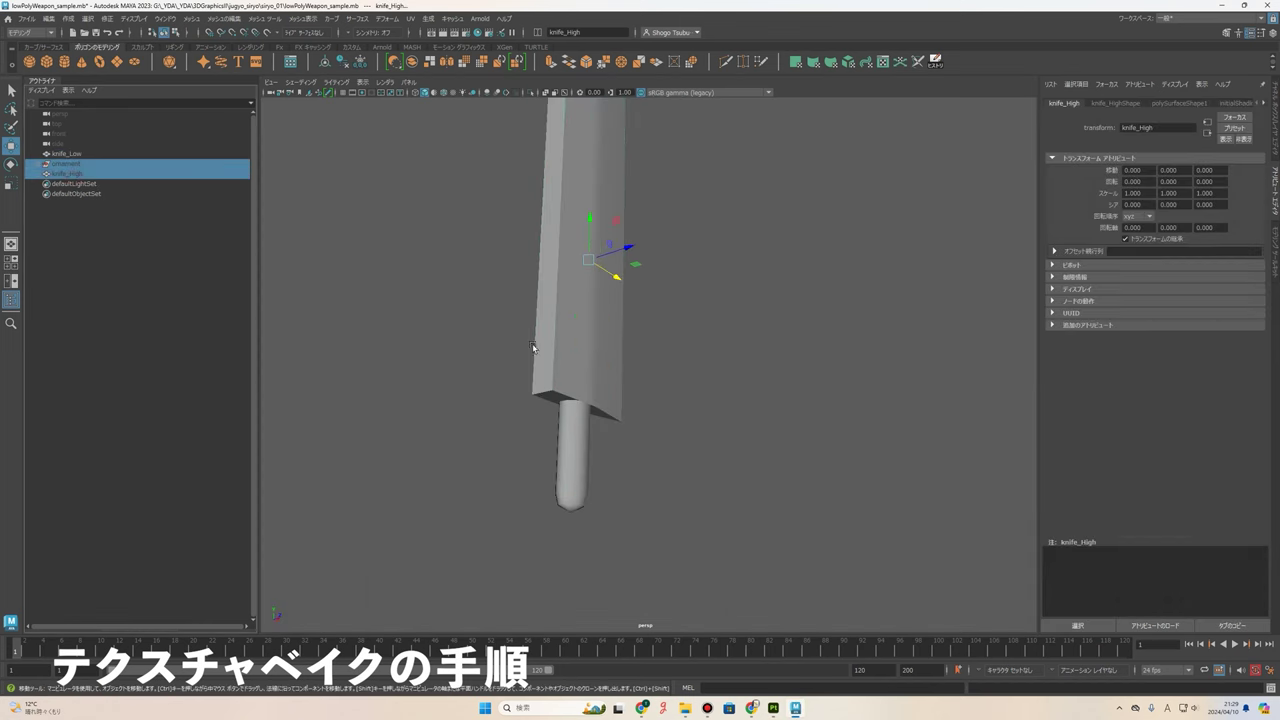
key(shift+h)
scroll(650, 498, up, 3)
mouse_move(650, 498)
alt+mouse_down()
mouse_move(580, 390)
mouse_move(645, 297)
alt+mouse_up()
scroll(645, 297, down, 2)
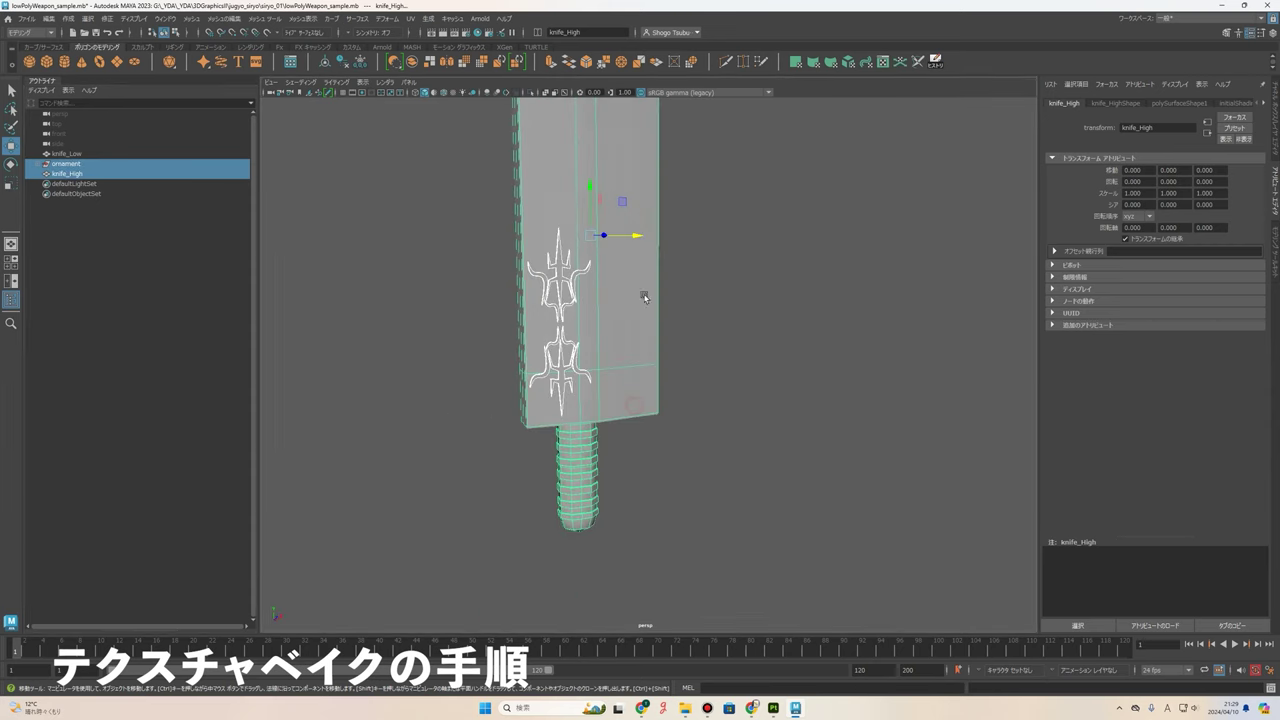
drag(638, 242, 858, 236)
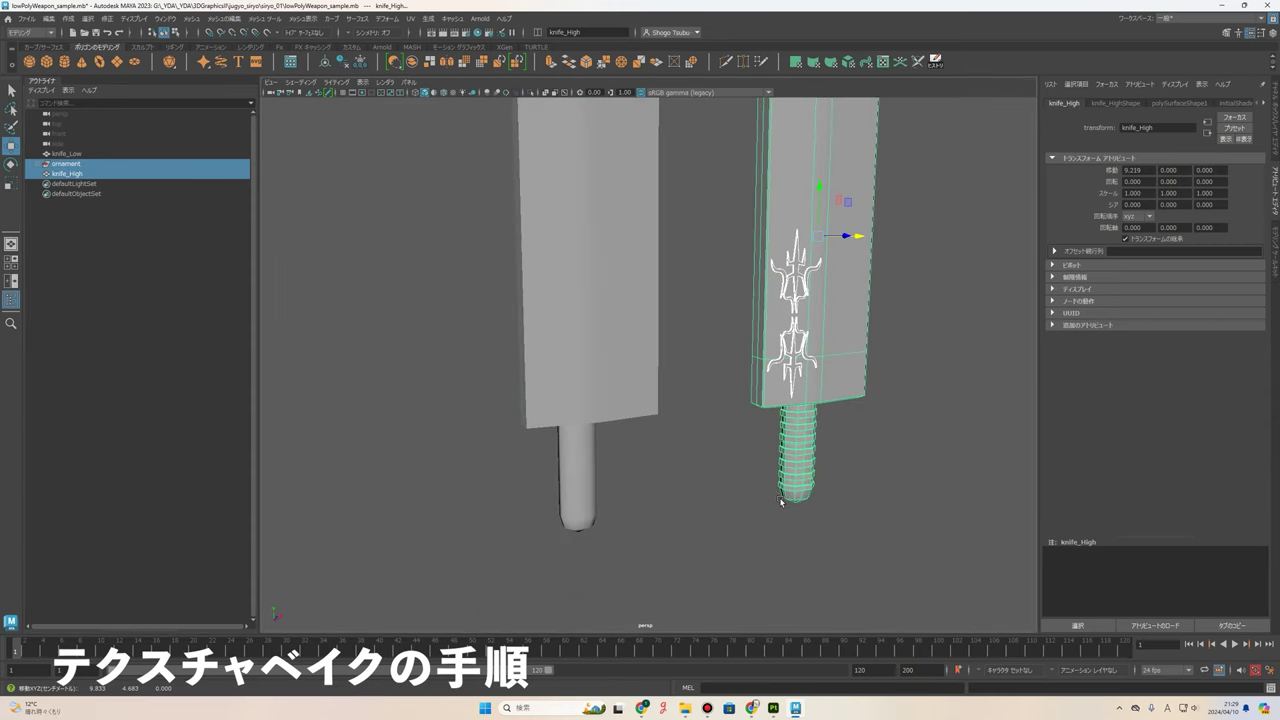
mouse_move(781, 501)
alt+mouse_down()
mouse_move(811, 466)
mouse_move(790, 430)
alt+mouse_up()
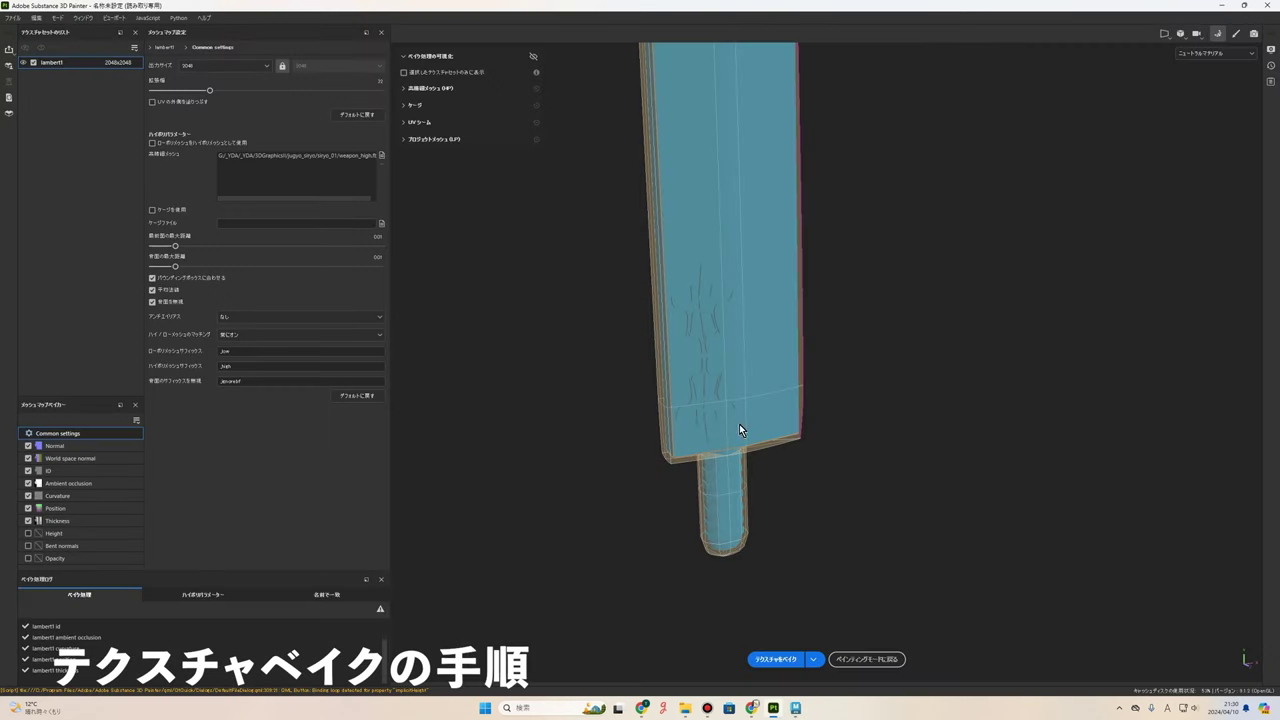
- Undo the move, hide knife_High and the ornament again, and return to Painter's bake view
click(795, 708)
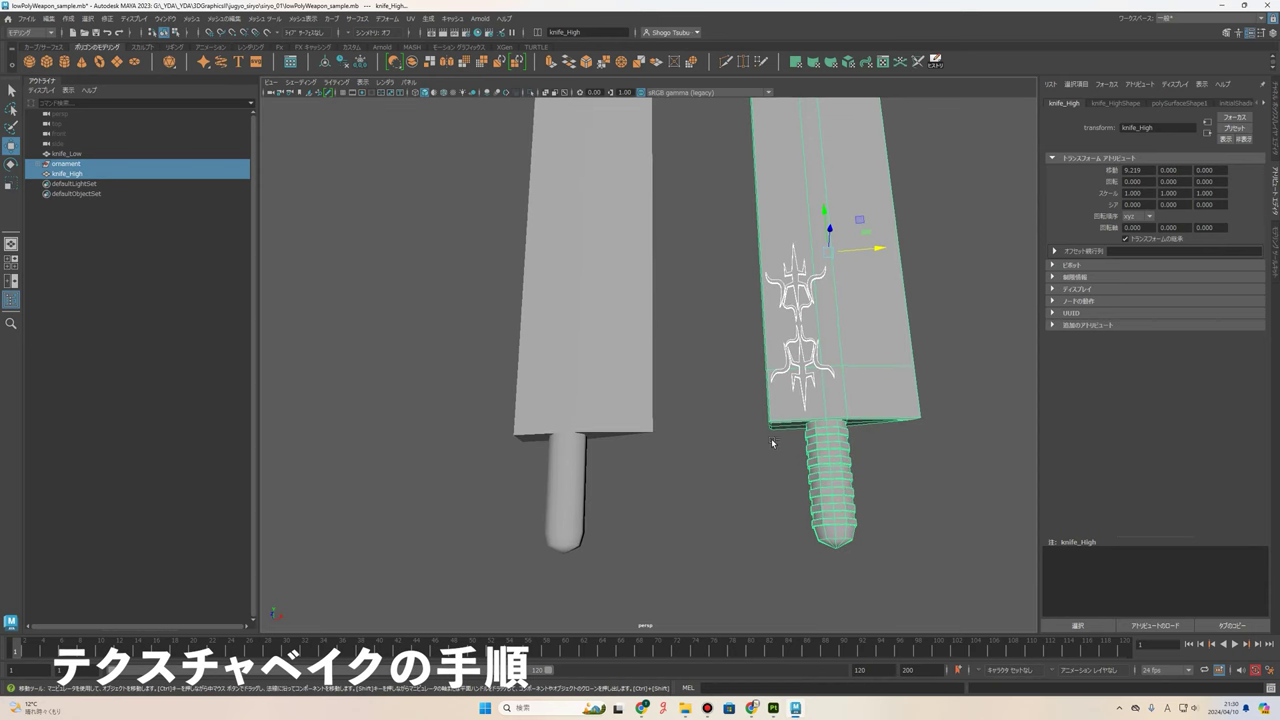
key(ctrl+z)
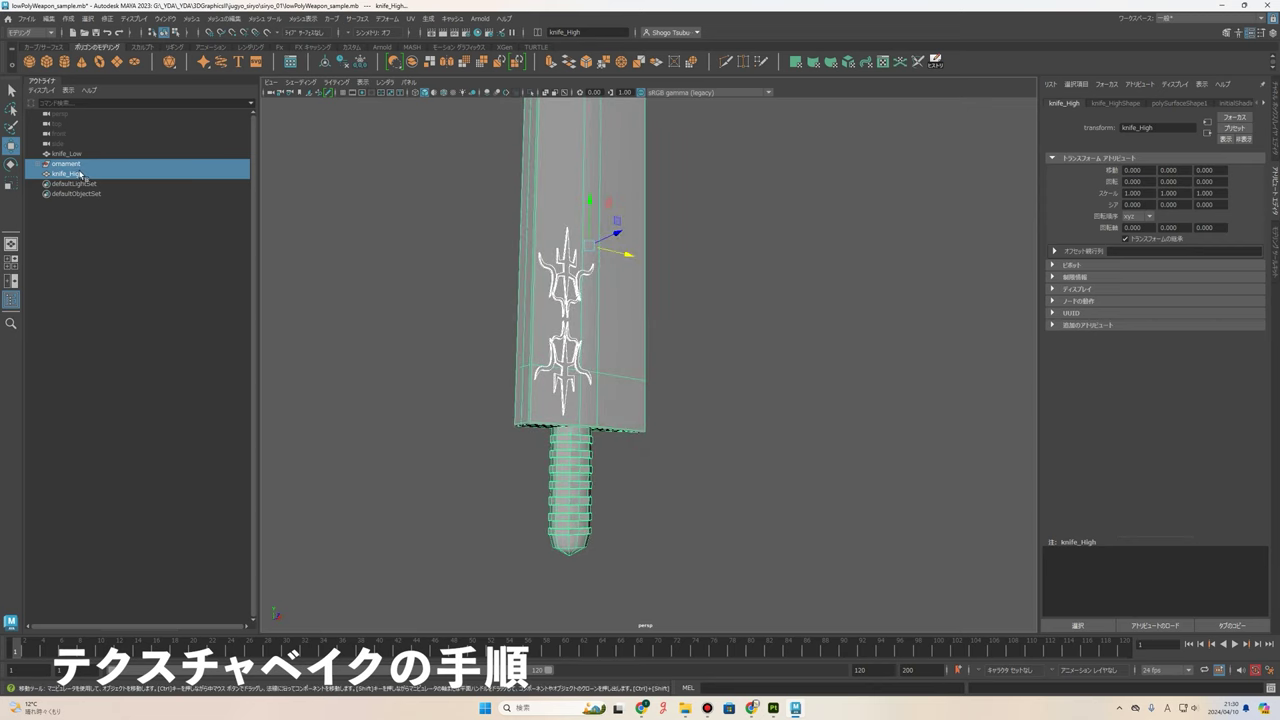
key(h)
click(742, 447)
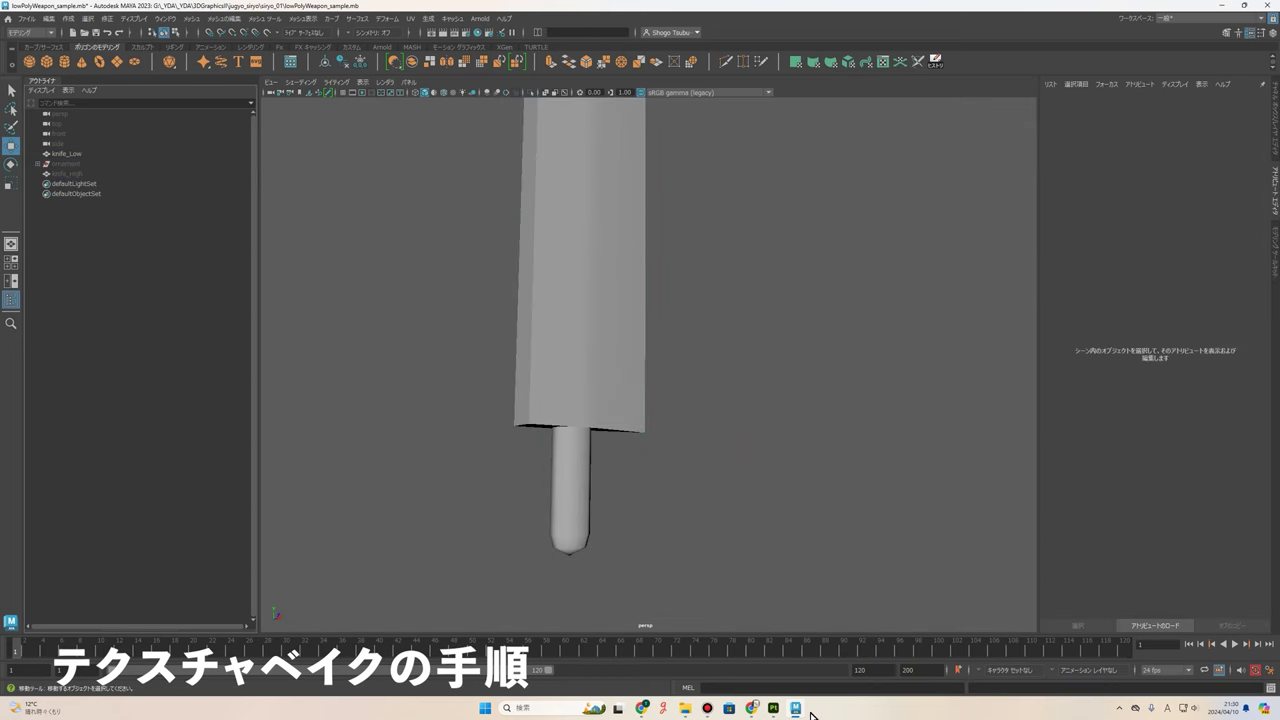
click(775, 708)
mouse_move(702, 166)
alt+mouse_down()
mouse_move(845, 255)
mouse_move(851, 331)
mouse_move(642, 408)
alt+mouse_up()
- Return to painting mode from the baking view
click(890, 661)
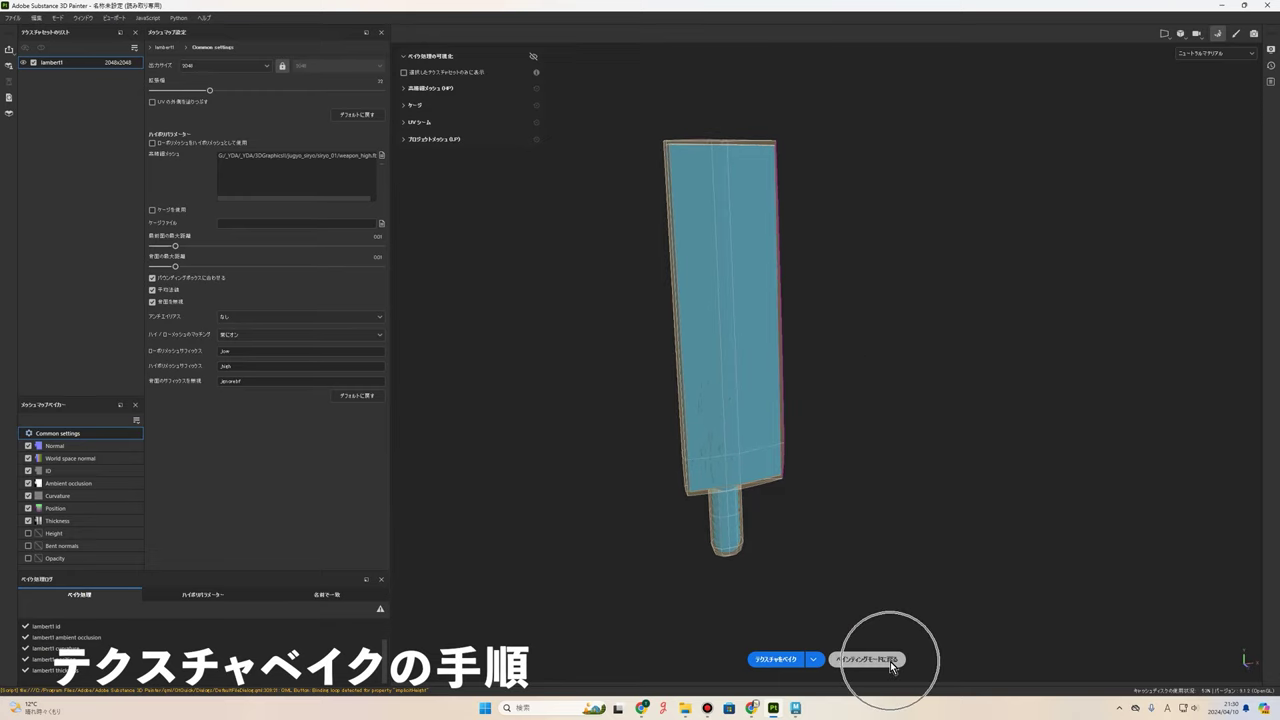
click(884, 659)
click(882, 661)
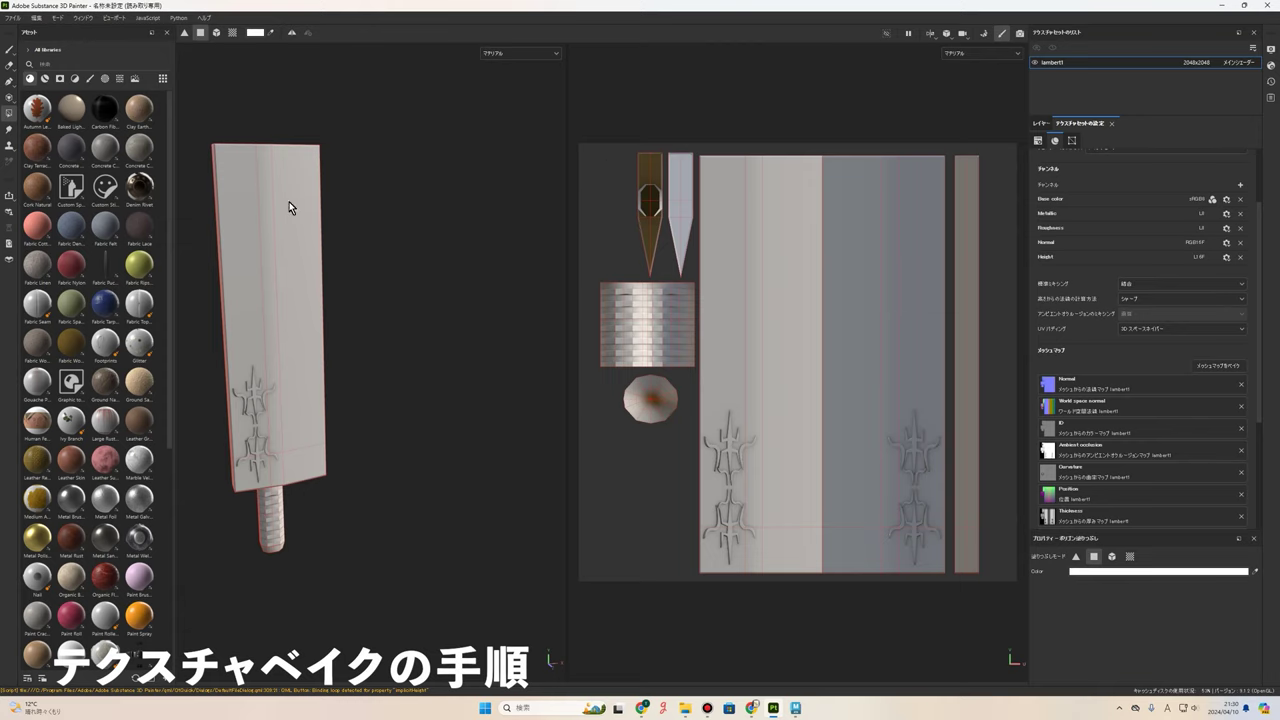
- Orbit and zoom around the blade to inspect the baked engraving from frontal and tilted angles
mouse_move(330, 266)
alt+mouse_down()
mouse_move(423, 266)
mouse_move(320, 272)
mouse_move(392, 319)
mouse_move(342, 412)
mouse_move(375, 295)
alt+mouse_up()
scroll(340, 274, up, 2)
scroll(361, 302, up, 2)
scroll(342, 412, down, 2)
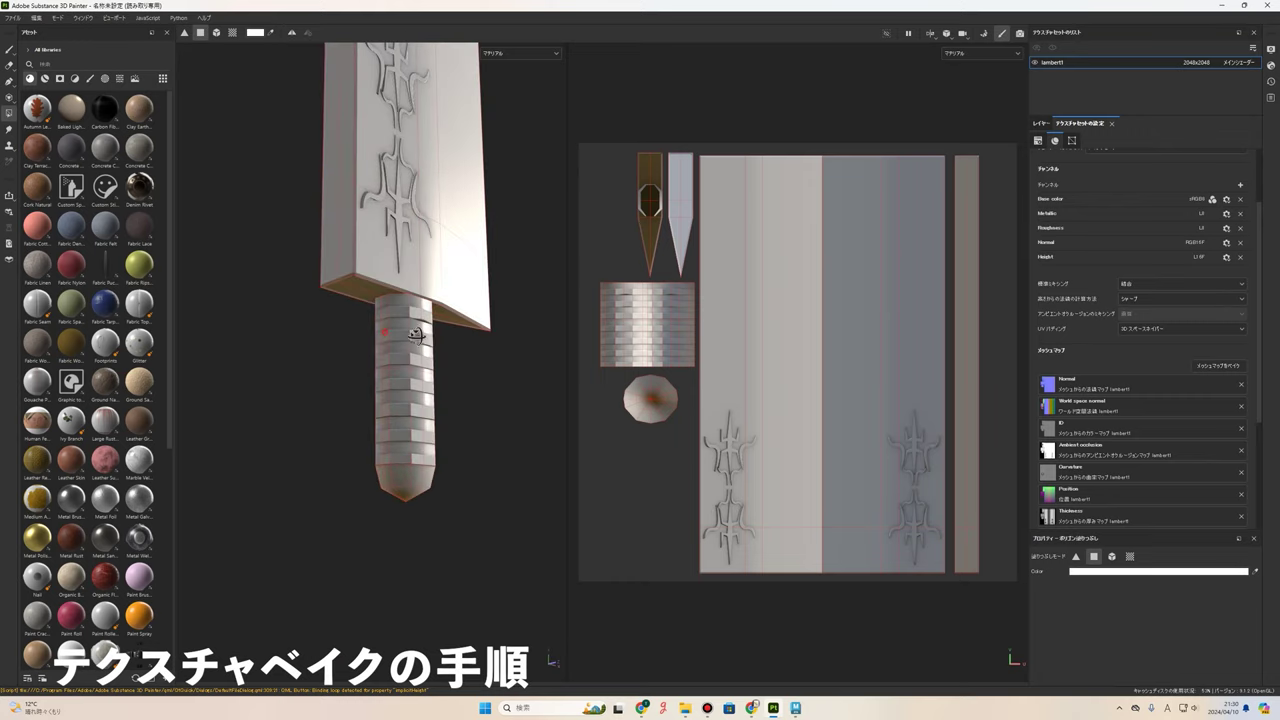
mouse_move(415, 333)
alt+mouse_down()
mouse_move(434, 300)
mouse_move(407, 377)
alt+mouse_up()
scroll(400, 326, up, 2)
scroll(420, 307, up, 2)
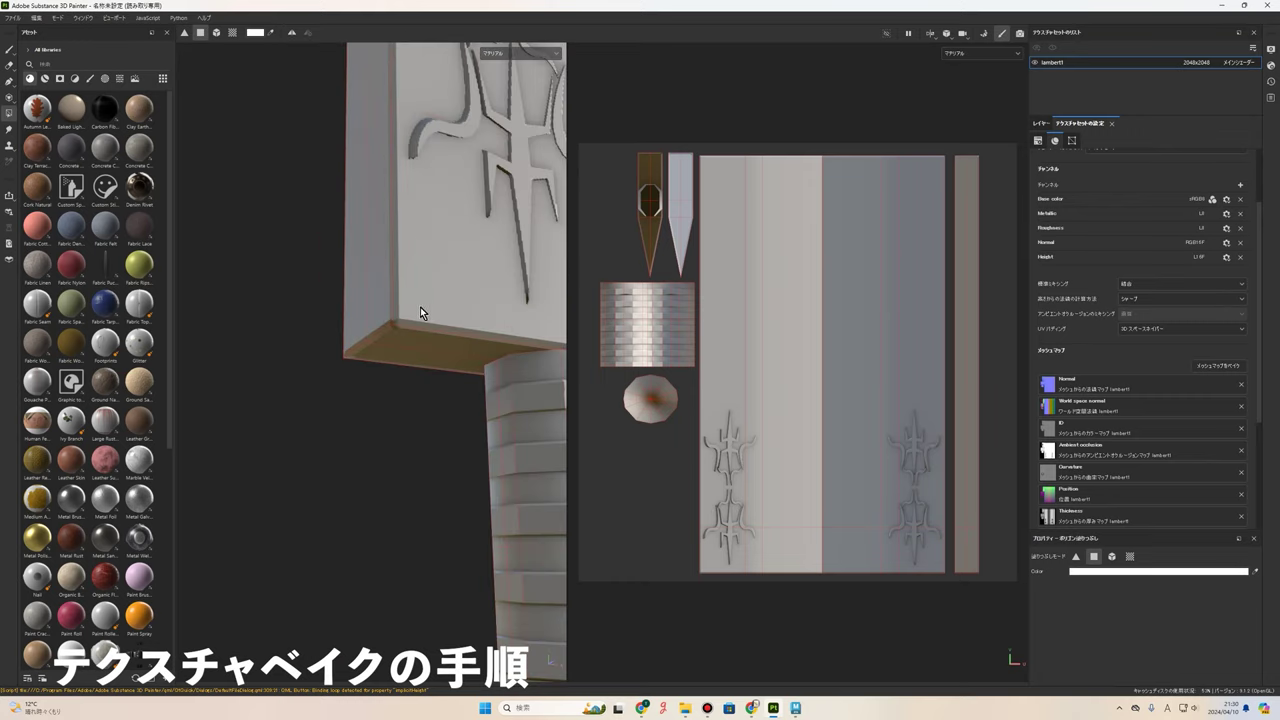
scroll(392, 305, up, 2)
scroll(370, 312, down, 3)
mouse_move(370, 312)
alt+mouse_down()
mouse_move(422, 310)
mouse_move(345, 316)
alt+mouse_up()
scroll(345, 316, down, 2)
scroll(398, 394, up, 1)
mouse_move(398, 394)
alt+mouse_down()
mouse_move(427, 376)
mouse_move(329, 257)
mouse_move(200, 180)
alt+mouse_up()
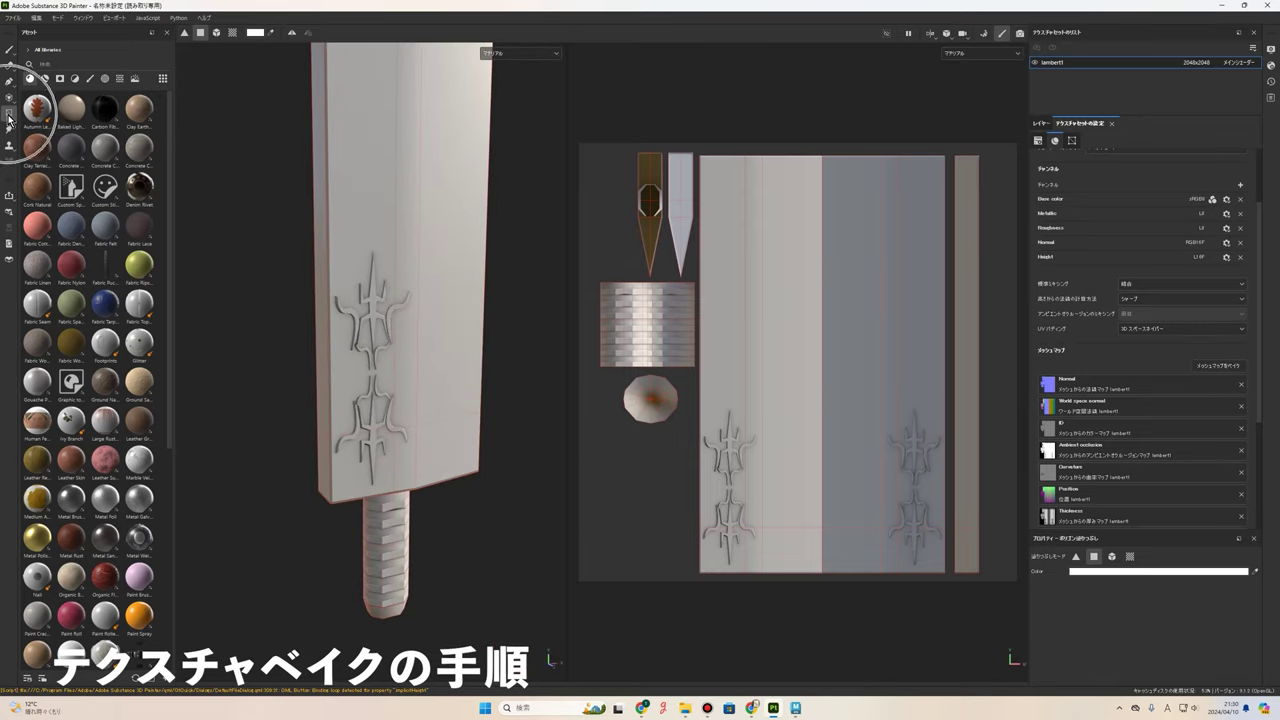
scroll(414, 473, up, 2)
mouse_move(414, 473)
alt+mouse_down()
mouse_move(439, 382)
mouse_move(205, 344)
alt+mouse_up()
mouse_move(422, 354)
alt+mouse_down()
mouse_move(383, 306)
mouse_move(869, 439)
alt+mouse_up()
scroll(354, 326, down, 3)
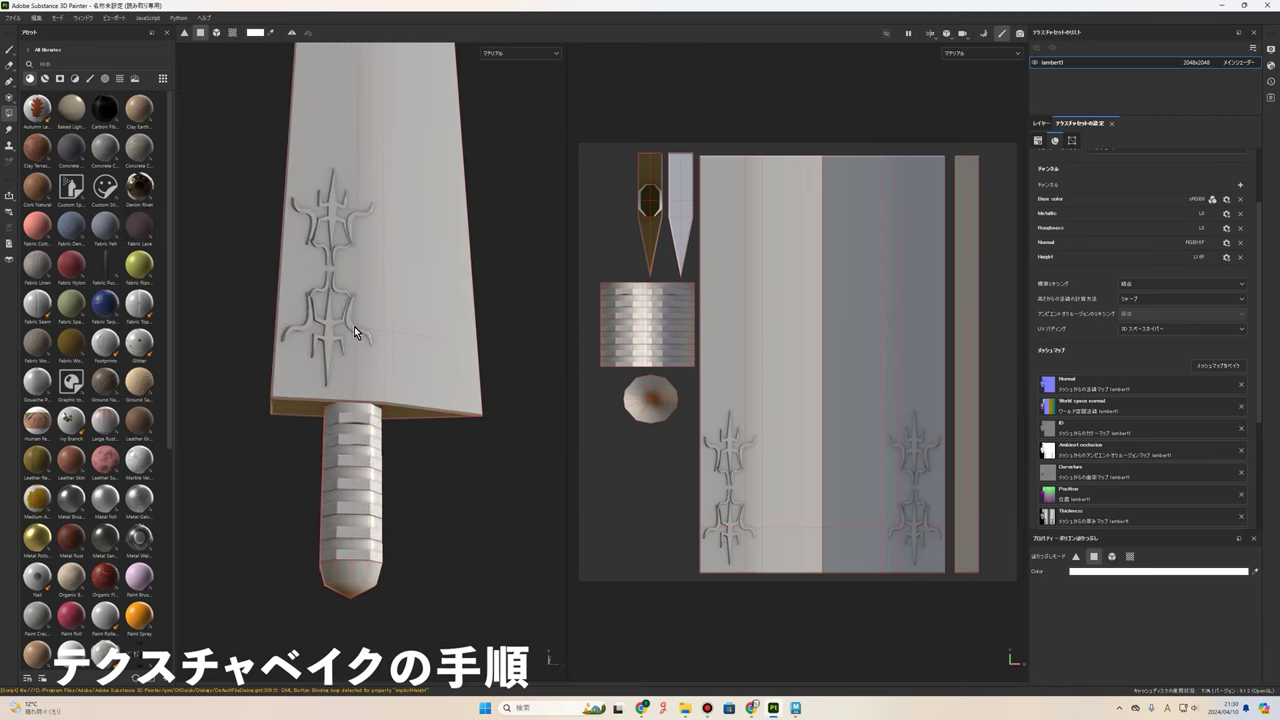
alt+drag(354, 326, 408, 372)
scroll(451, 336, down, 2)
mouse_move(451, 336)
alt+mouse_down()
mouse_move(423, 371)
mouse_move(423, 451)
mouse_move(383, 419)
mouse_move(392, 434)
alt+mouse_up()
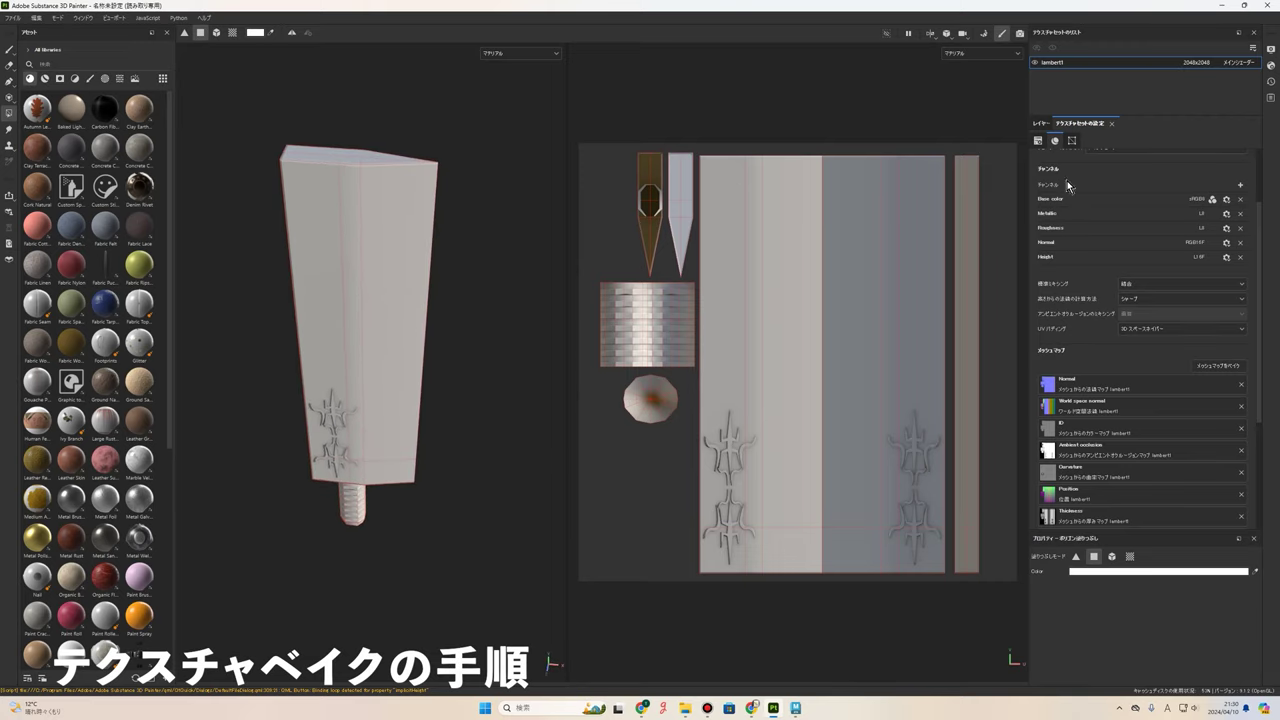
- Show the Layers list, rotate to the emblem face, and switch over to Maya
click(1041, 123)
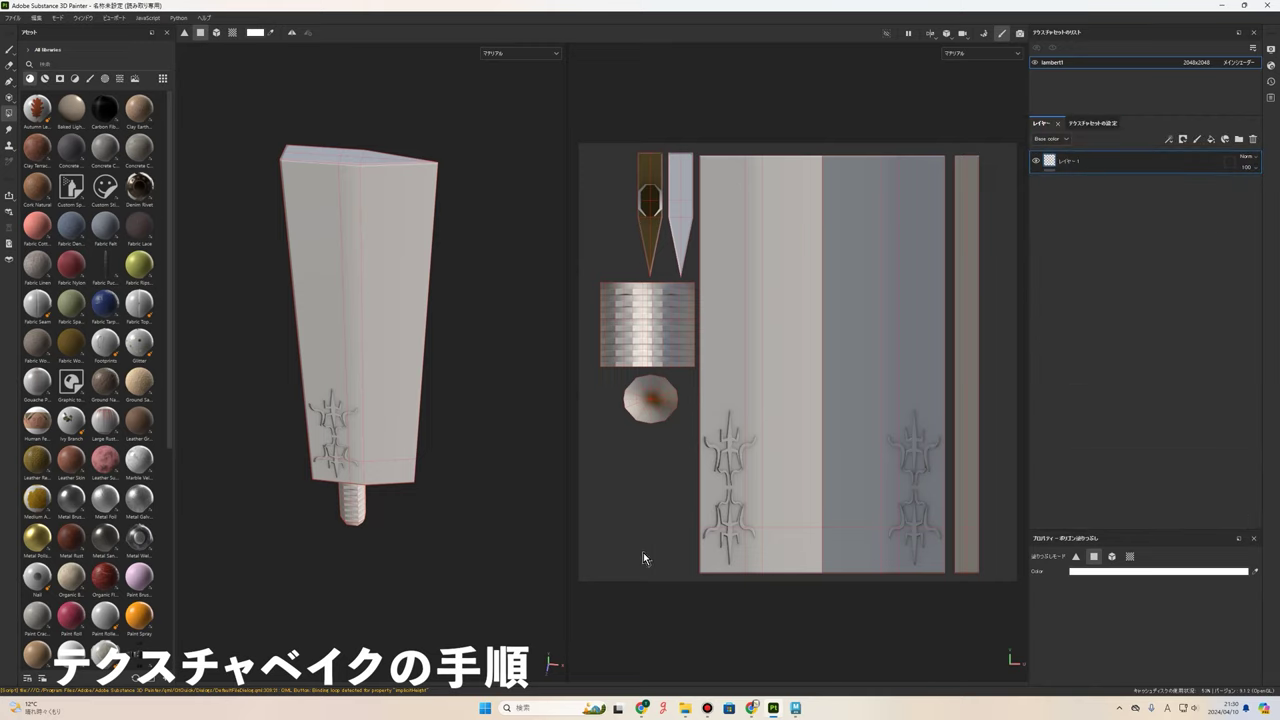
scroll(392, 516, up, 3)
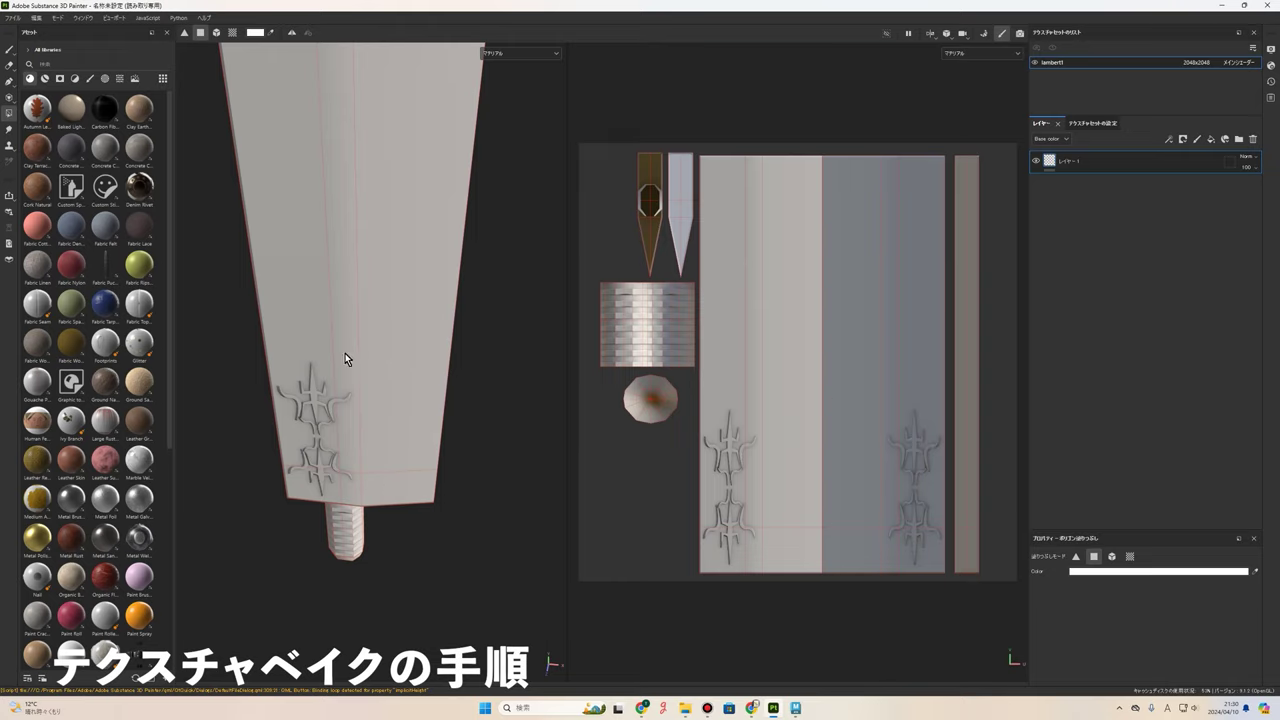
scroll(456, 462, down, 5)
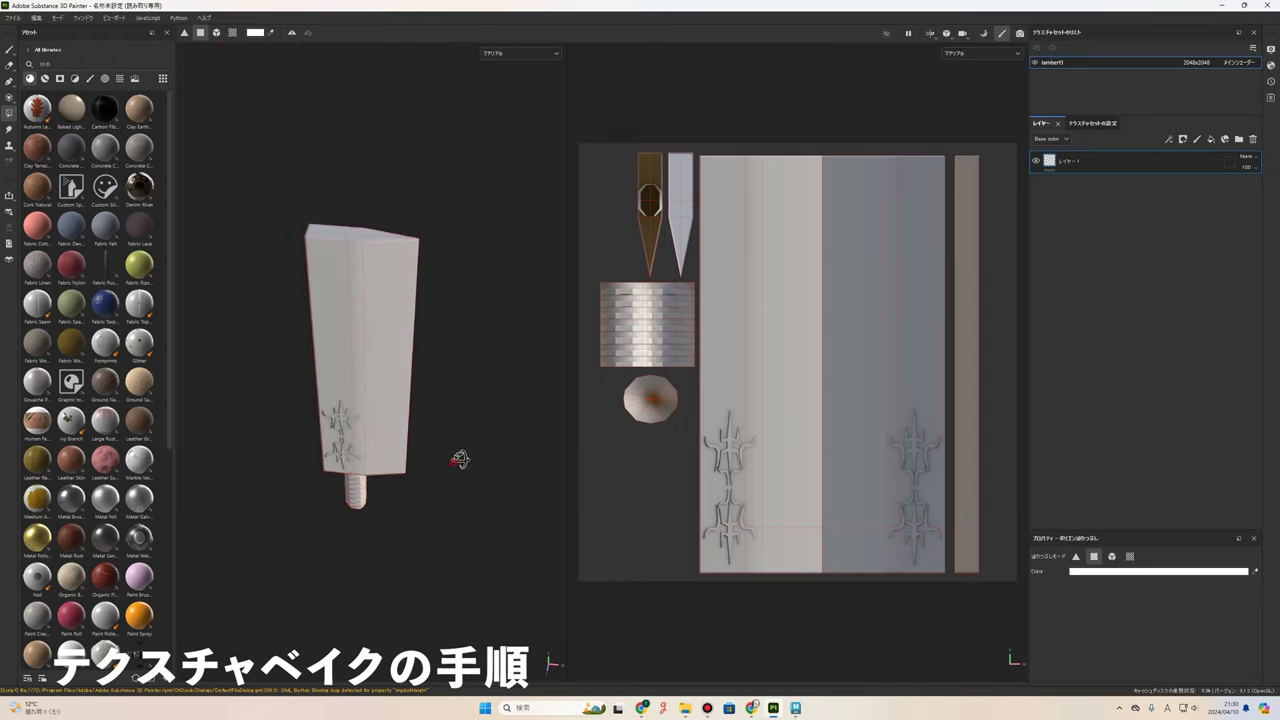
alt+drag(470, 372, 362, 369)
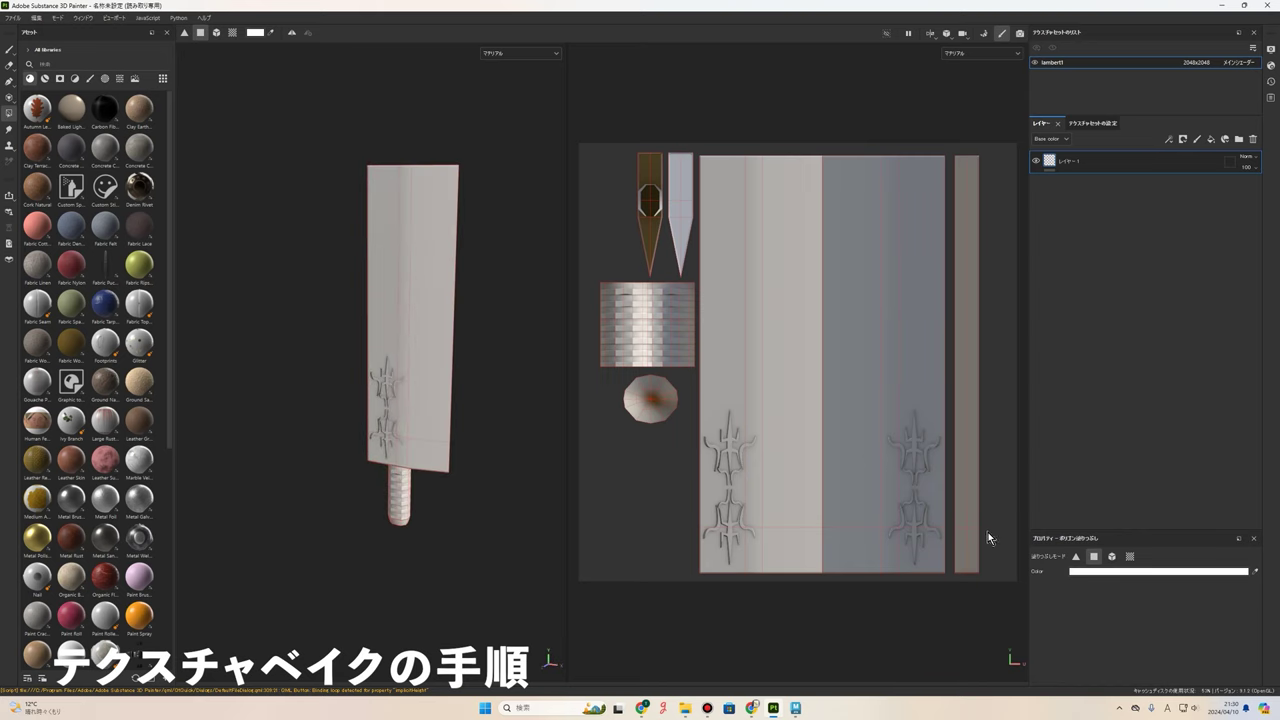
click(797, 710)
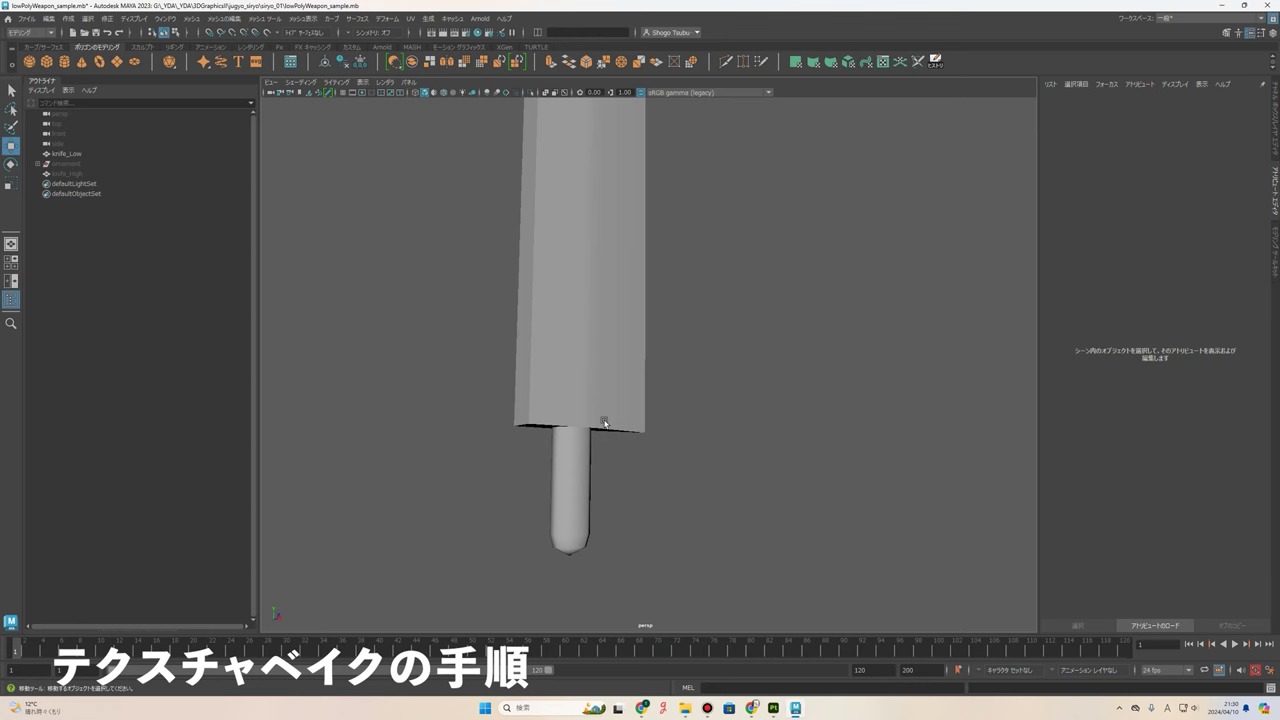
- Unhide the ornament and knife_High, and hide knife_Low
mouse_move(602, 480)
alt+mouse_down()
mouse_move(489, 486)
mouse_move(666, 463)
mouse_move(682, 479)
mouse_move(630, 440)
alt+mouse_up()
scroll(663, 470, up, 3)
scroll(683, 484, down, 3)
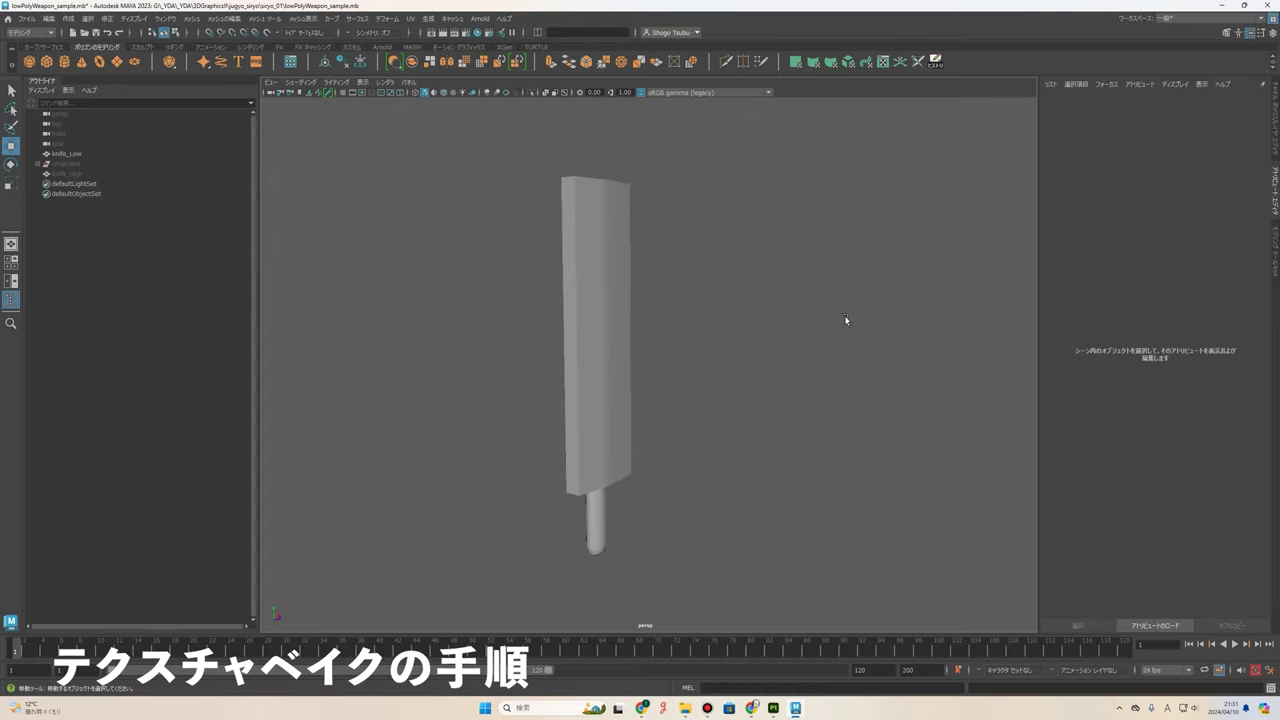
scroll(762, 365, up, 3)
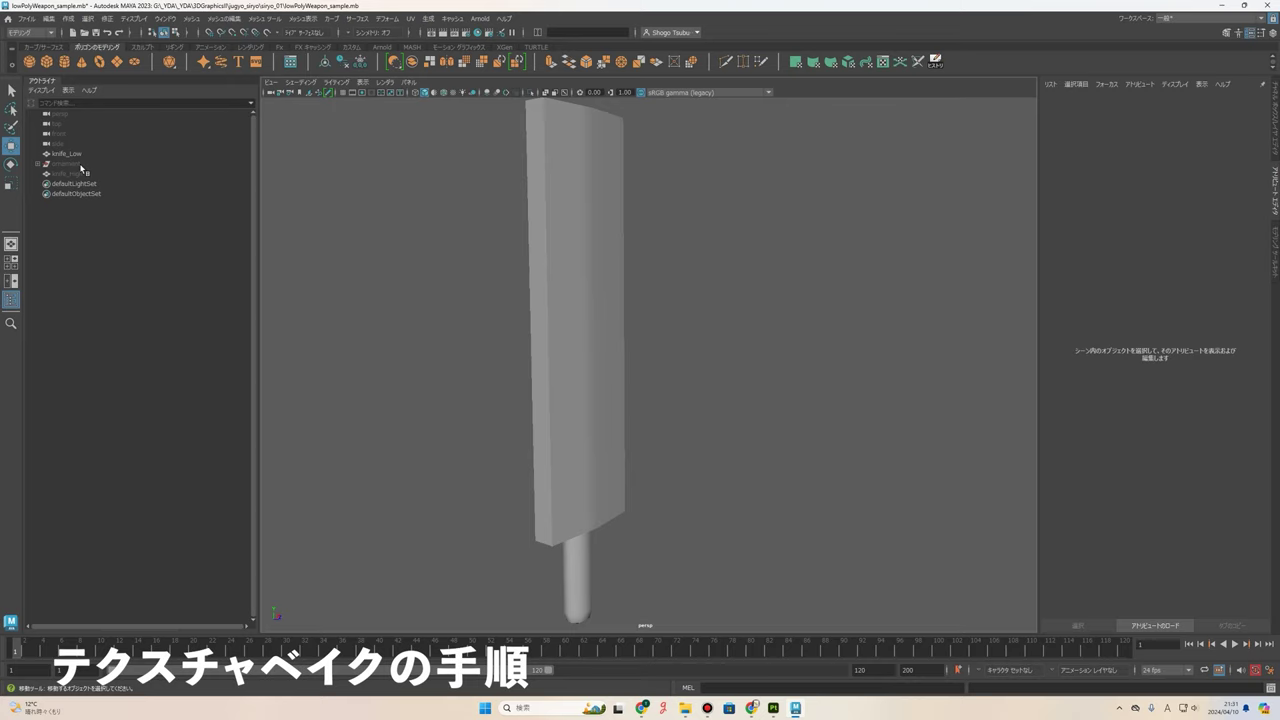
scroll(640, 430, down, 3)
mouse_move(694, 437)
alt+mouse_down()
mouse_move(652, 438)
mouse_move(703, 470)
mouse_move(690, 445)
alt+mouse_up()
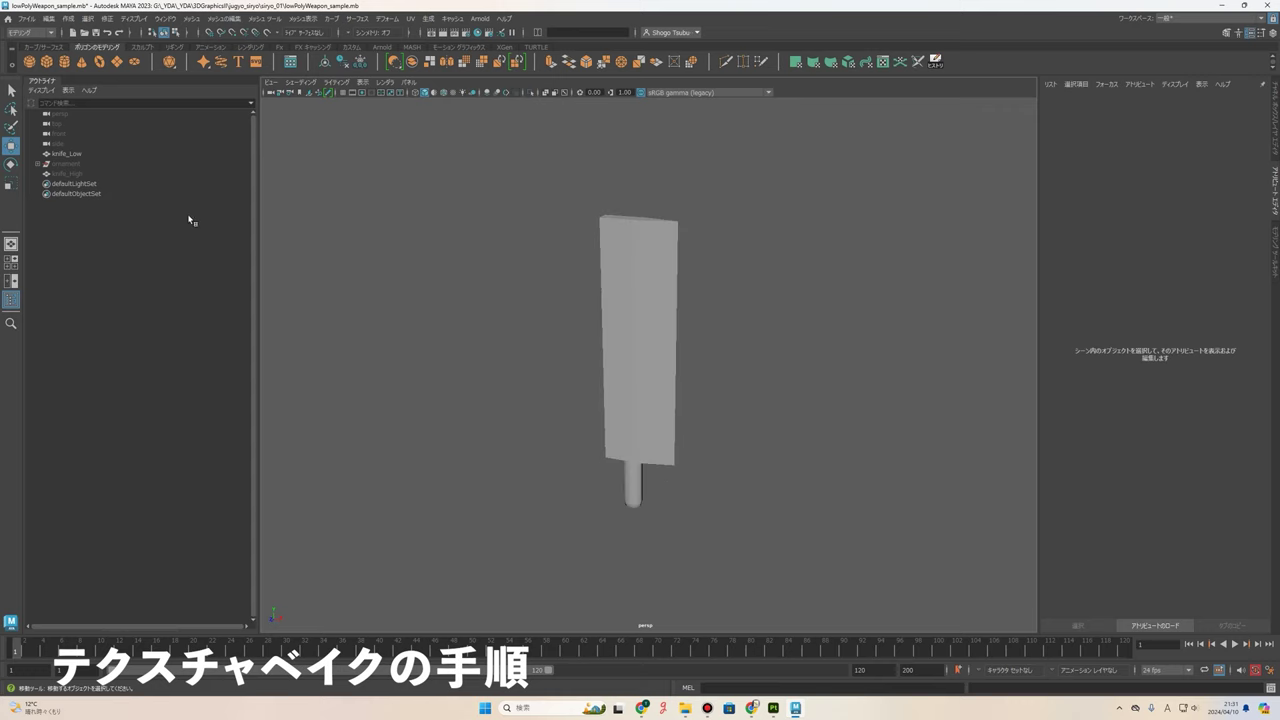
click(76, 172)
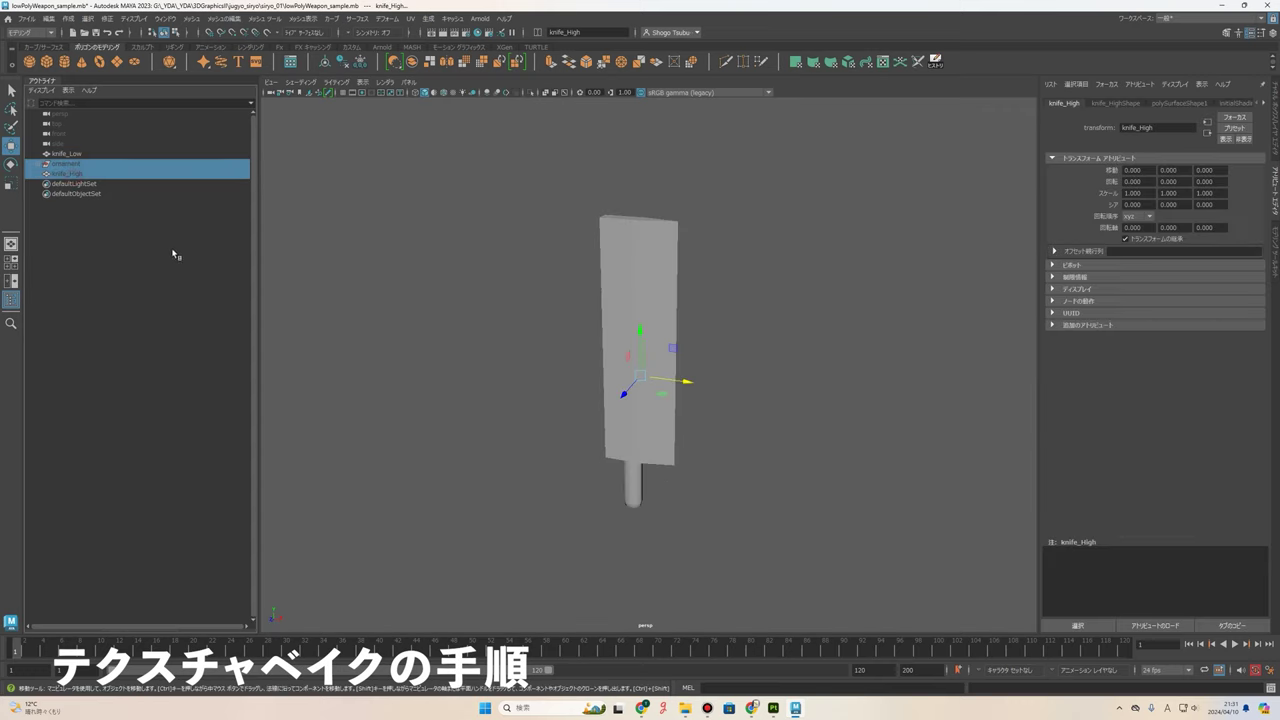
key(h)
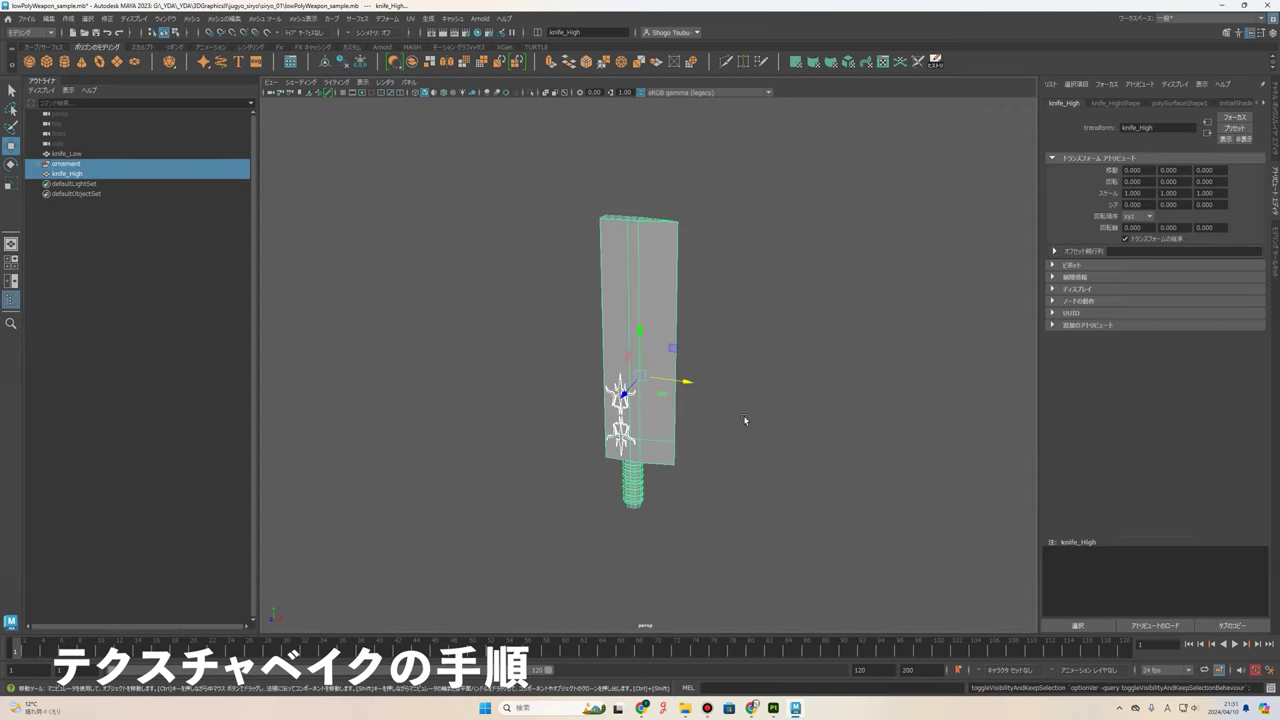
click(70, 154)
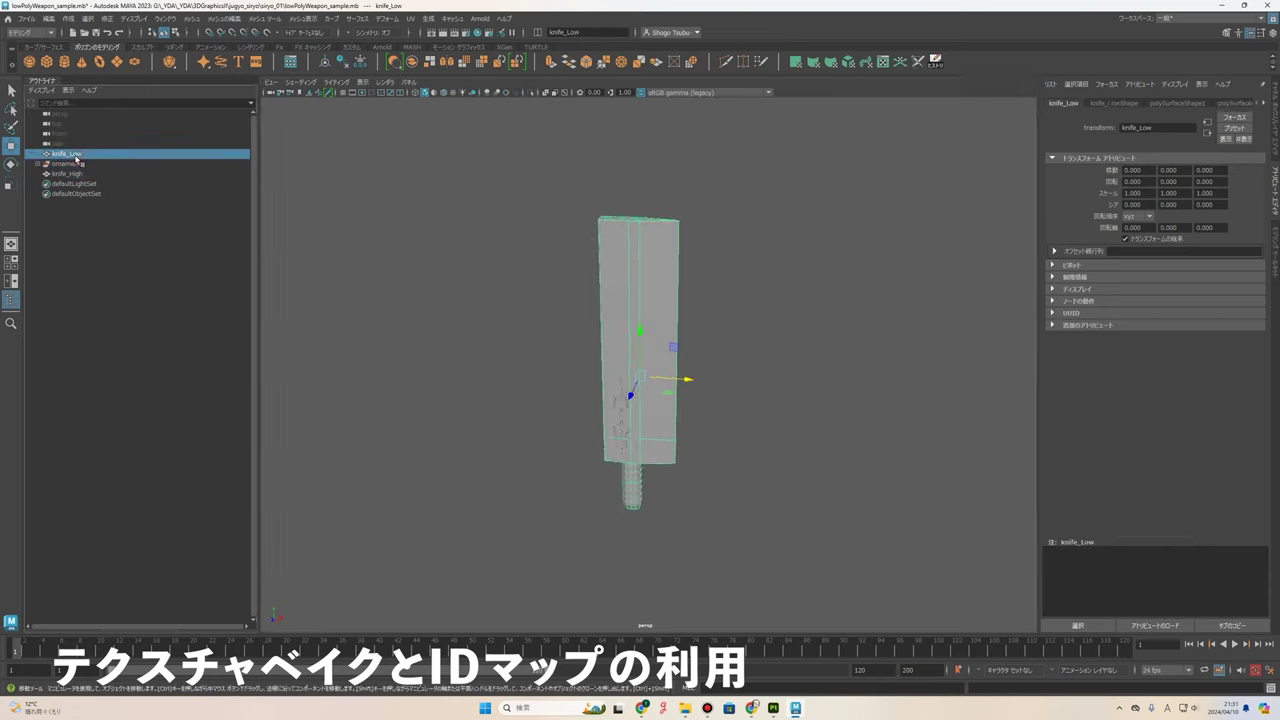
key(h)
- Reselect the knife objects, frame the knife, and orbit around it
click(70, 174)
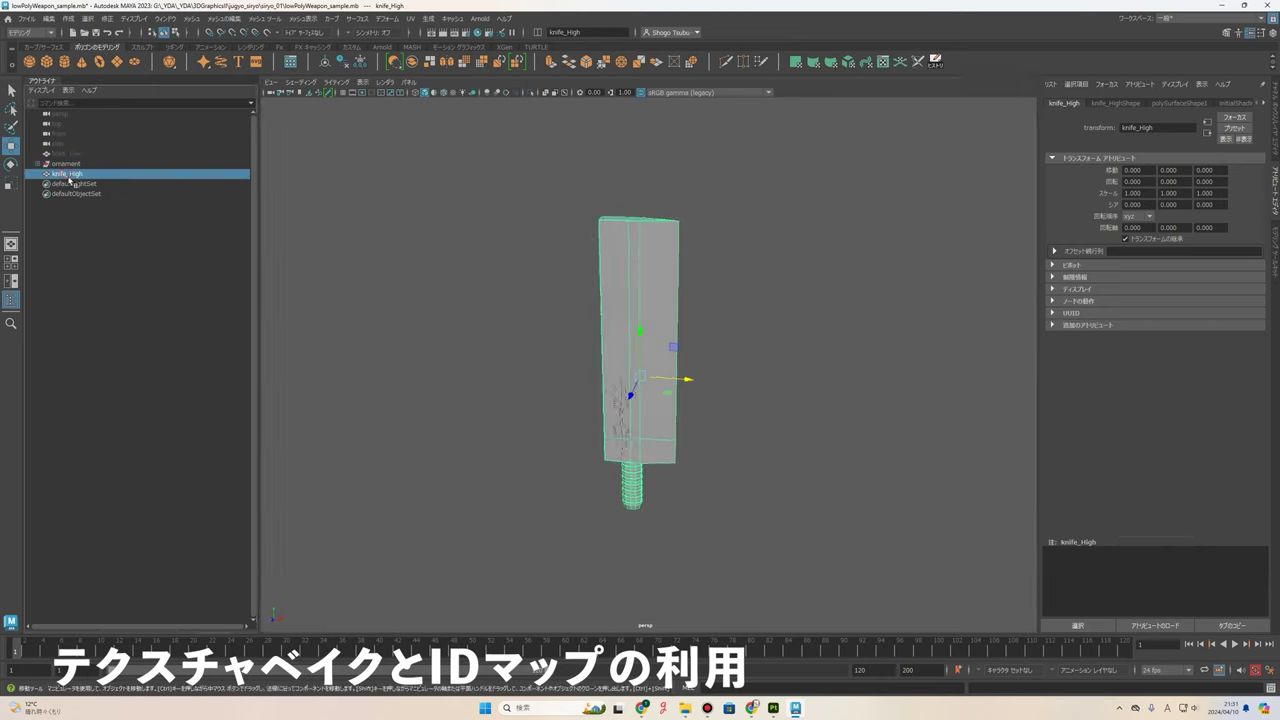
click(70, 154)
click(72, 164)
click(70, 154)
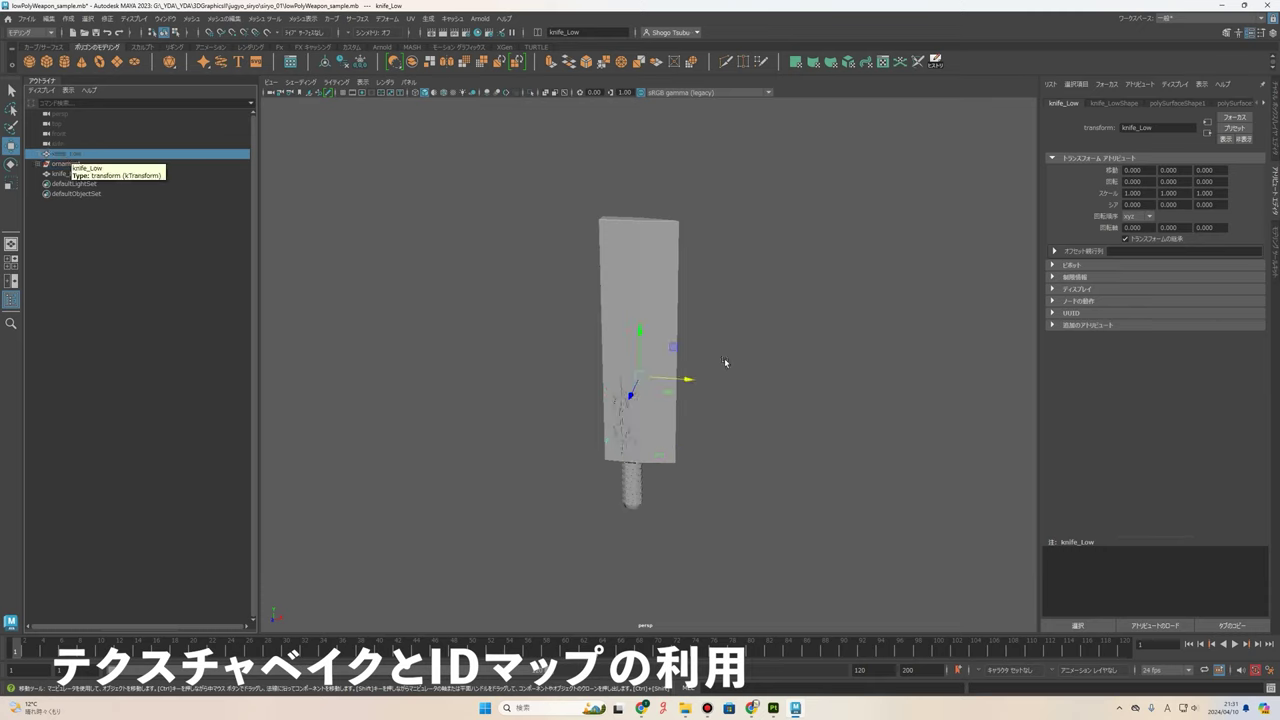
key(f)
click(72, 164)
click(76, 174)
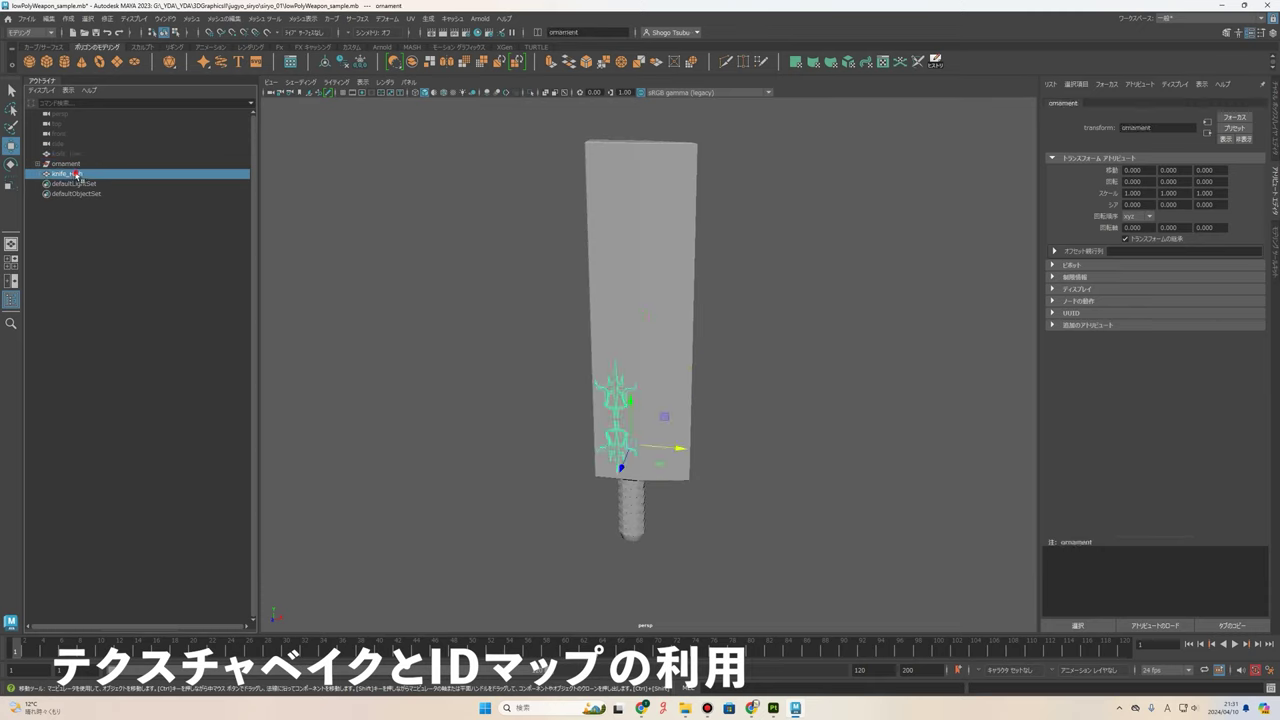
mouse_move(783, 398)
alt+mouse_down()
mouse_move(843, 416)
mouse_move(786, 360)
alt+mouse_up()
scroll(703, 447, up, 5)
scroll(720, 400, down, 3)
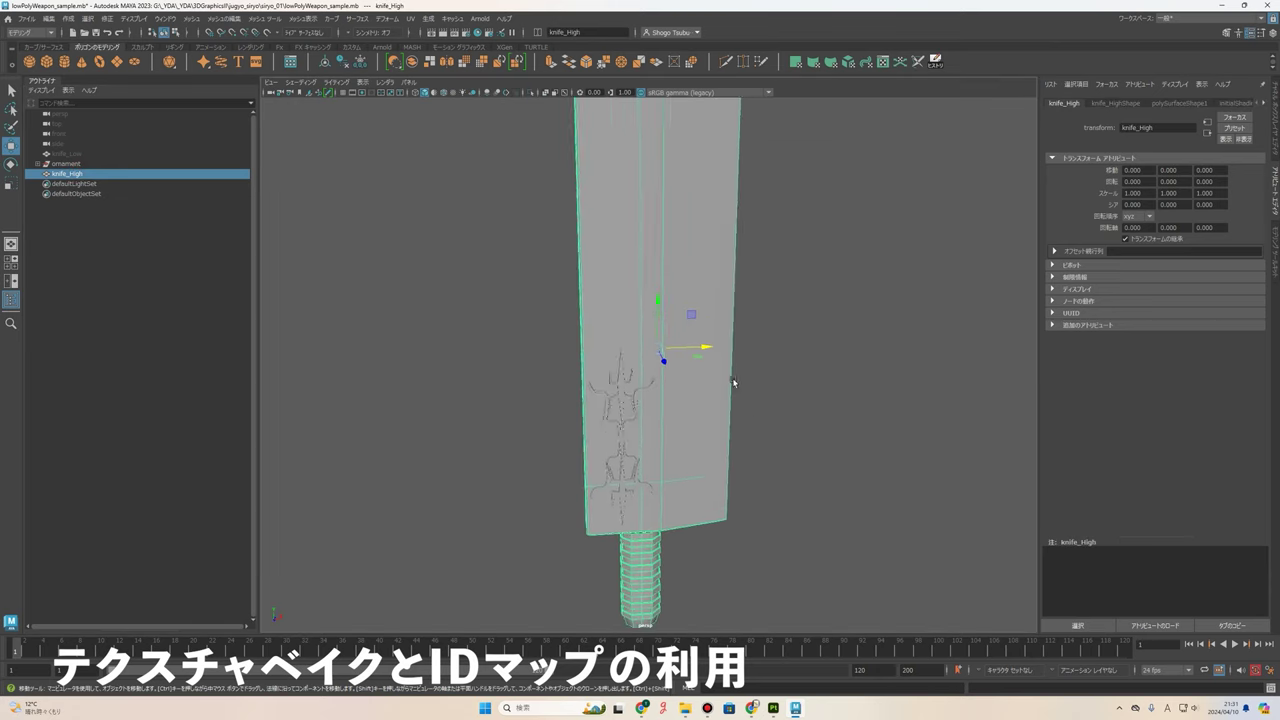
scroll(720, 400, down, 2)
- Deselect everything, zoom out to the whole knife, and open Hypershade
click(72, 164)
click(68, 174)
click(812, 358)
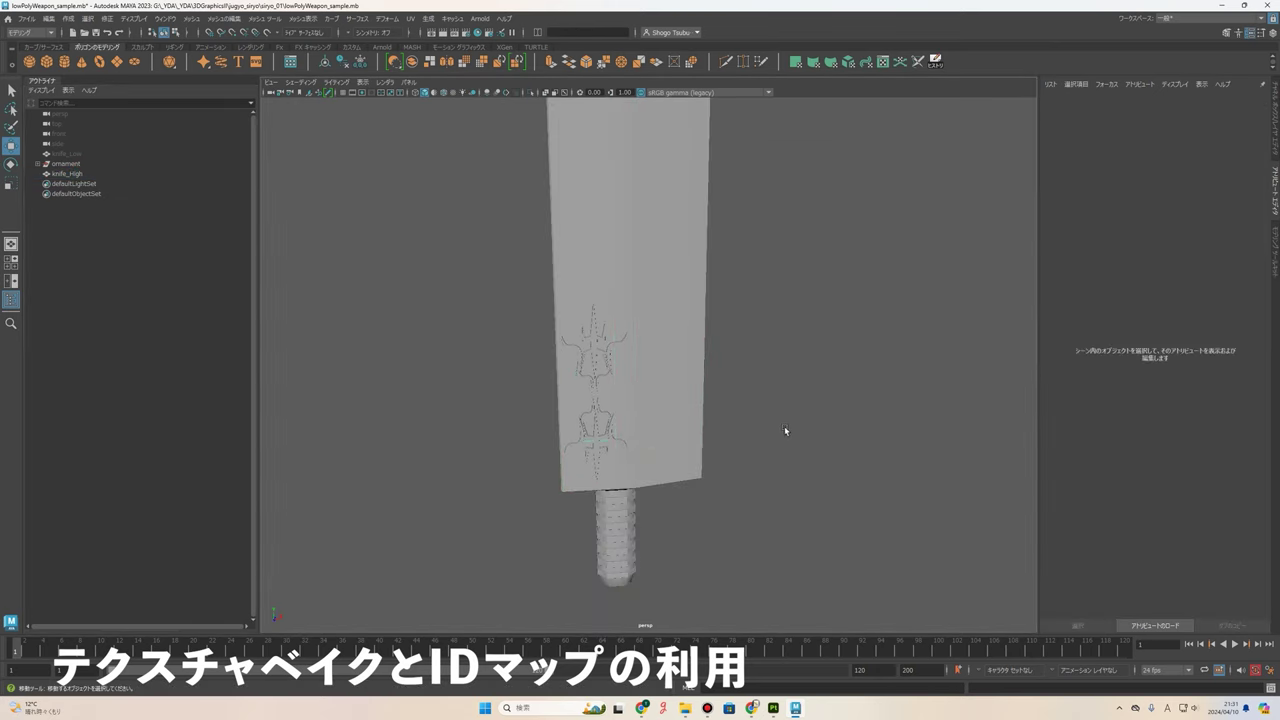
alt+drag(784, 426, 743, 407)
mouse_move(655, 400)
alt+mouse_down()
mouse_move(737, 405)
mouse_move(709, 409)
mouse_move(623, 480)
alt+mouse_up()
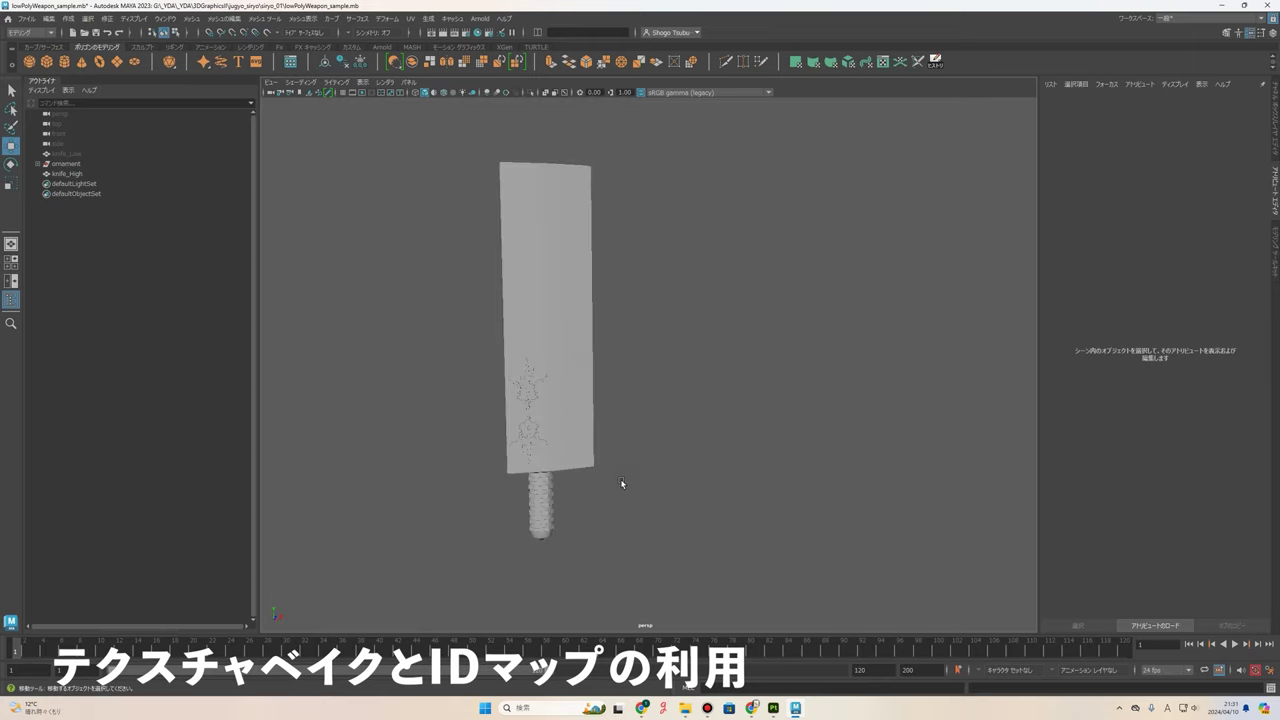
click(480, 37)
- Move Hypershade aside and create two Lambert materials via the 'lam' search
click(480, 37)
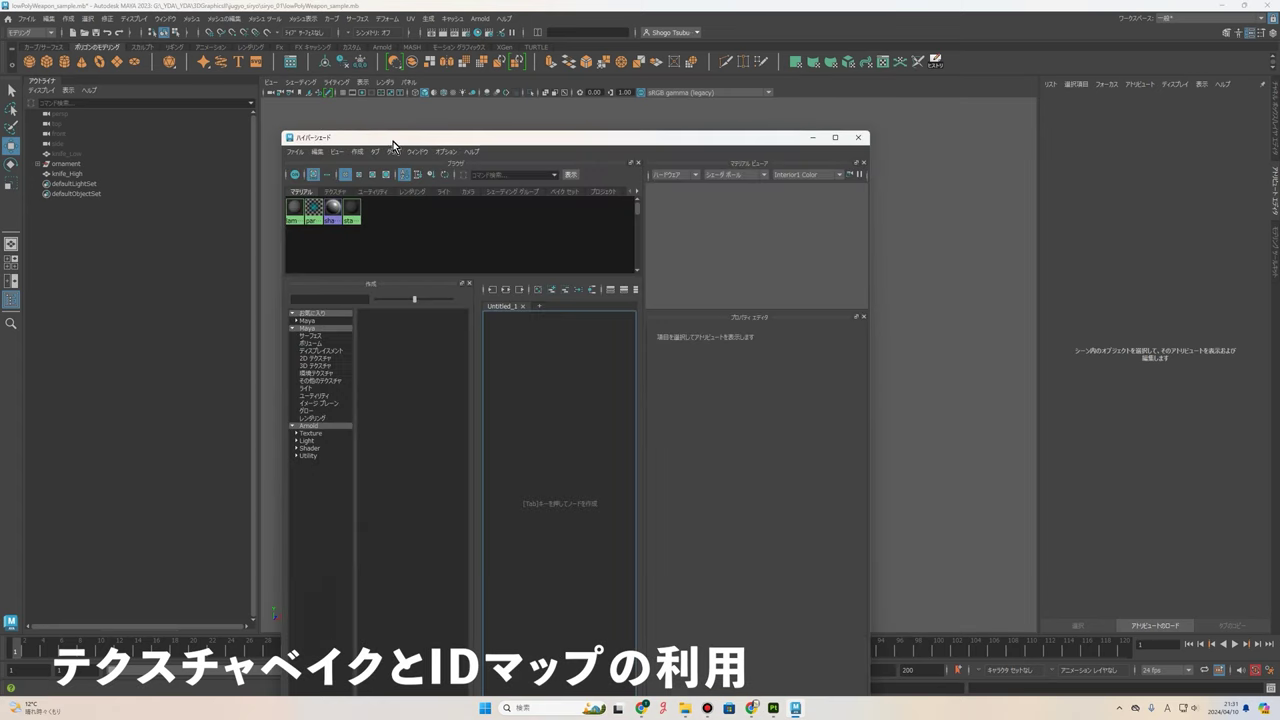
drag(393, 141, 810, 92)
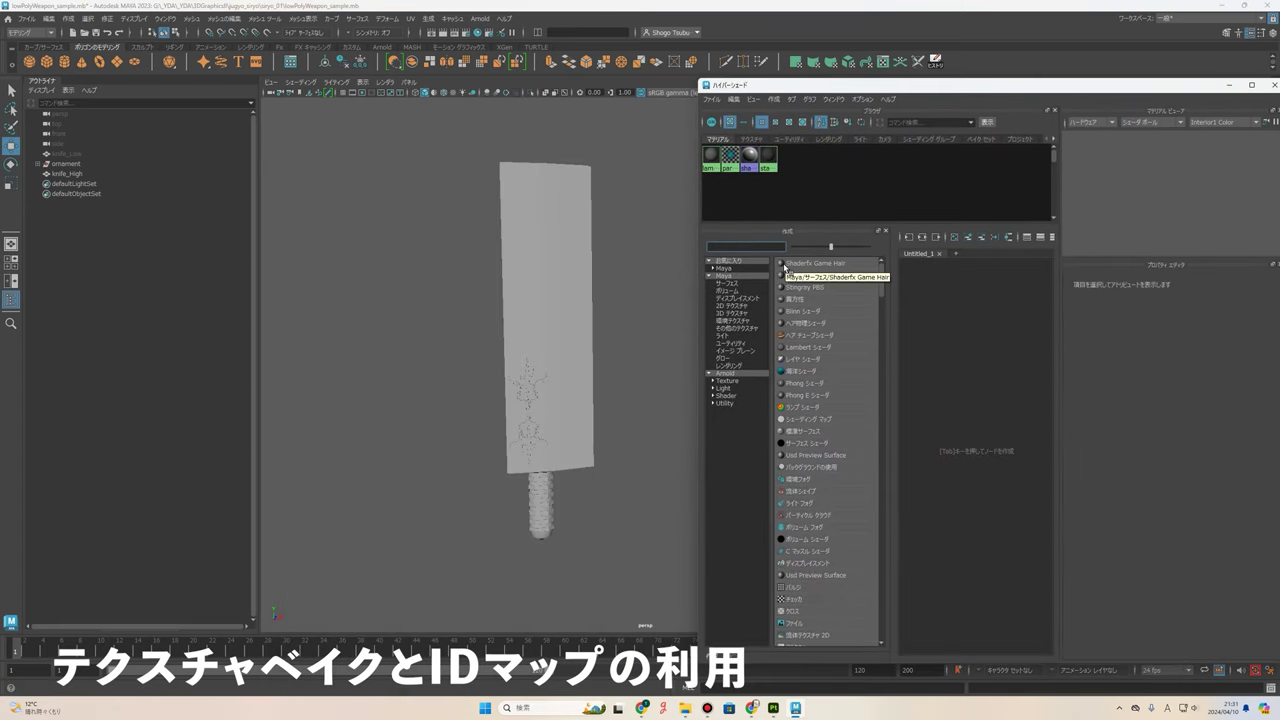
text(lam)
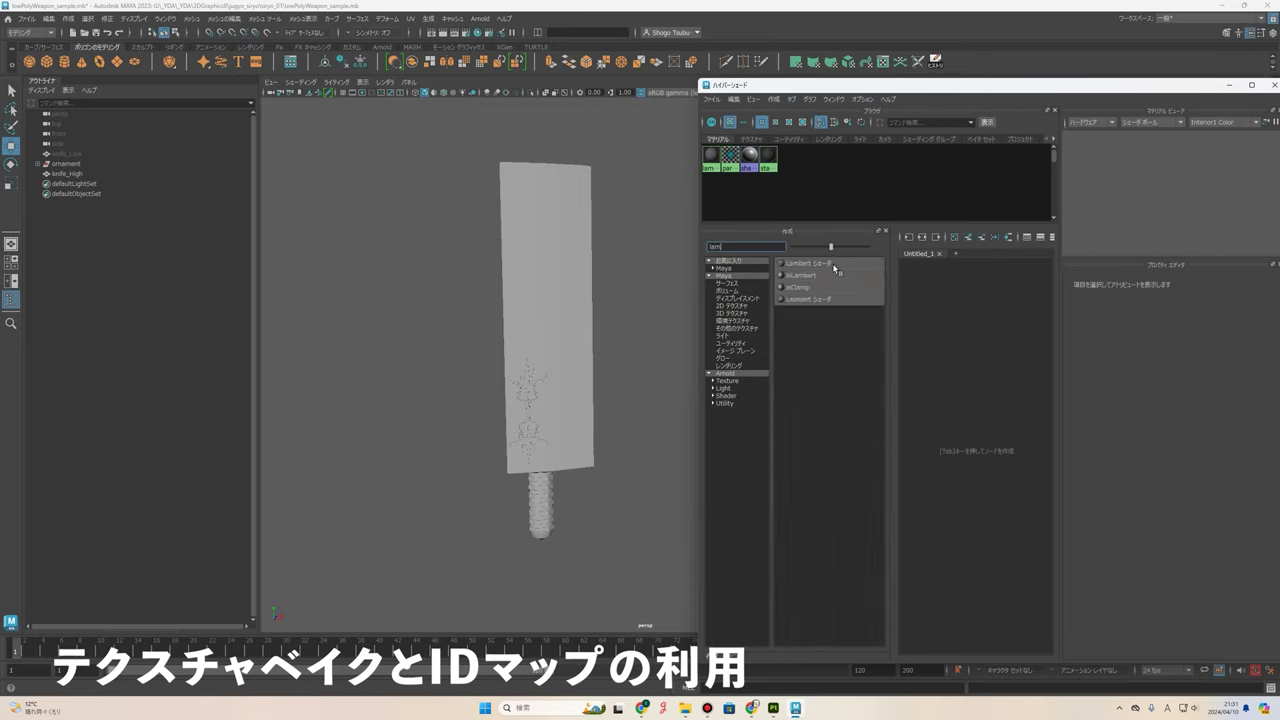
click(819, 265)
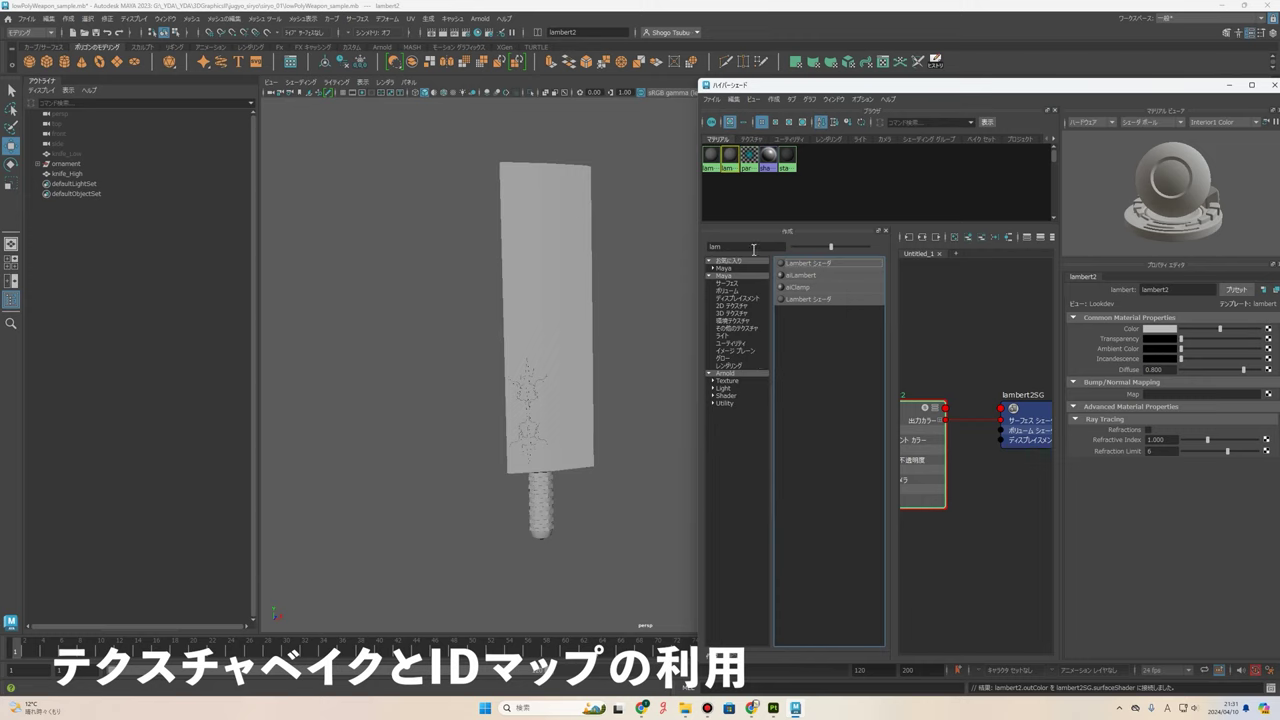
click(823, 265)
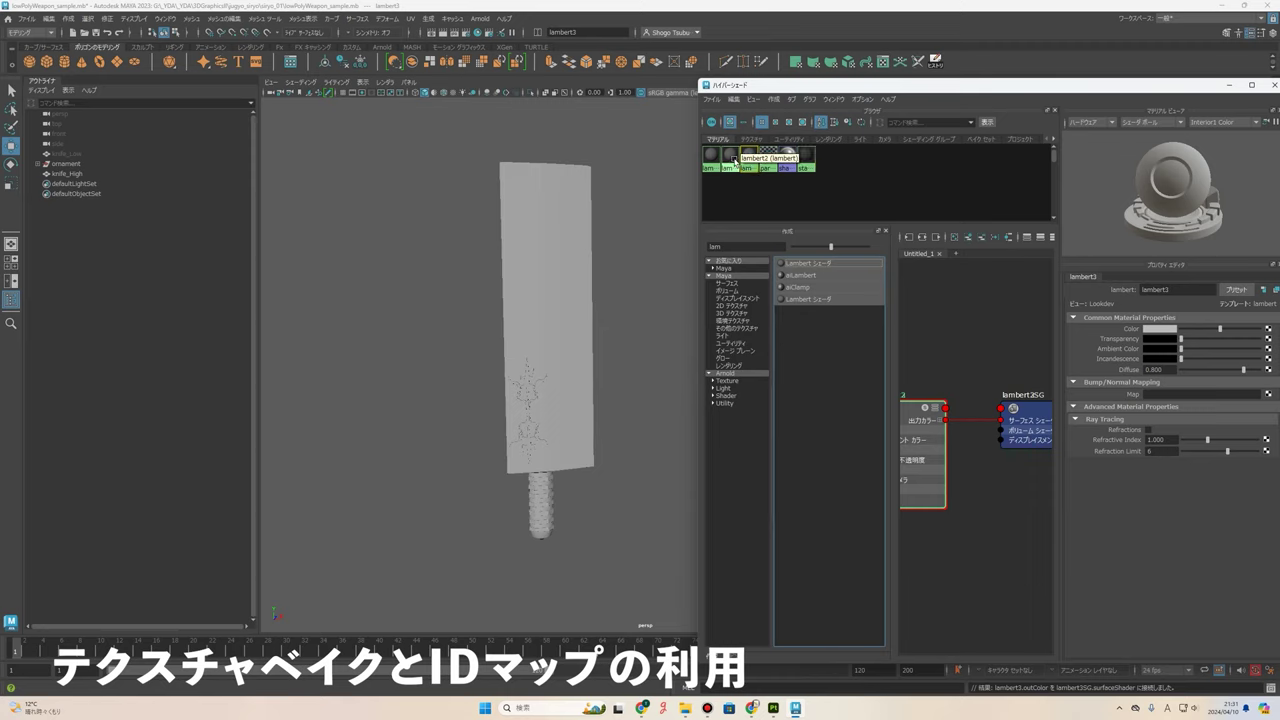
- Rename the first new Lambert to Red_mat and switch to large swatches
click(750, 157)
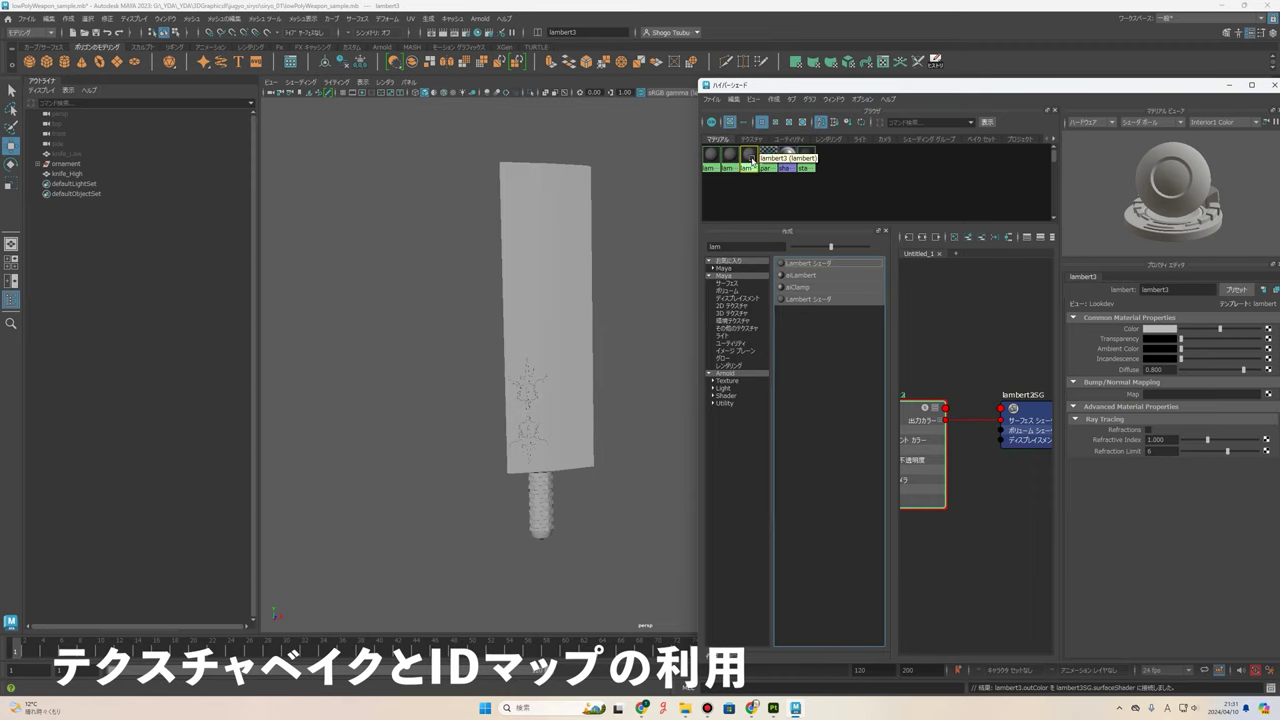
right_click(737, 163)
click(702, 248)
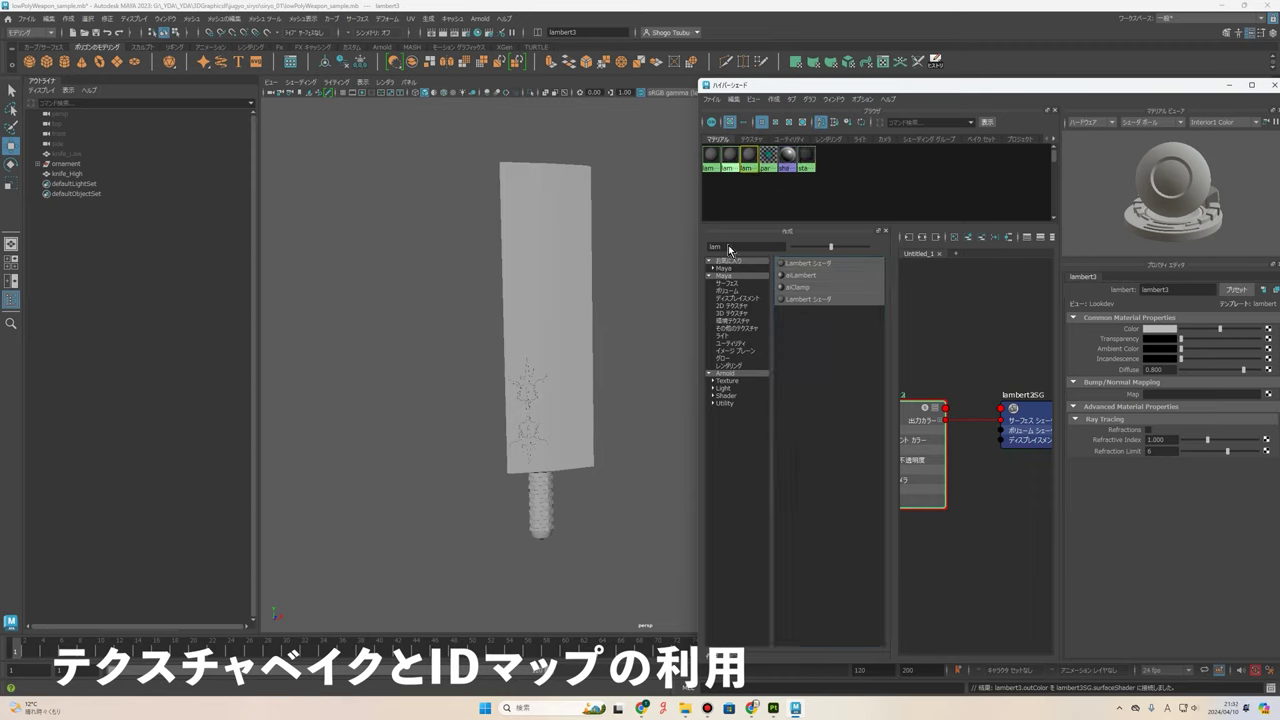
text(k)
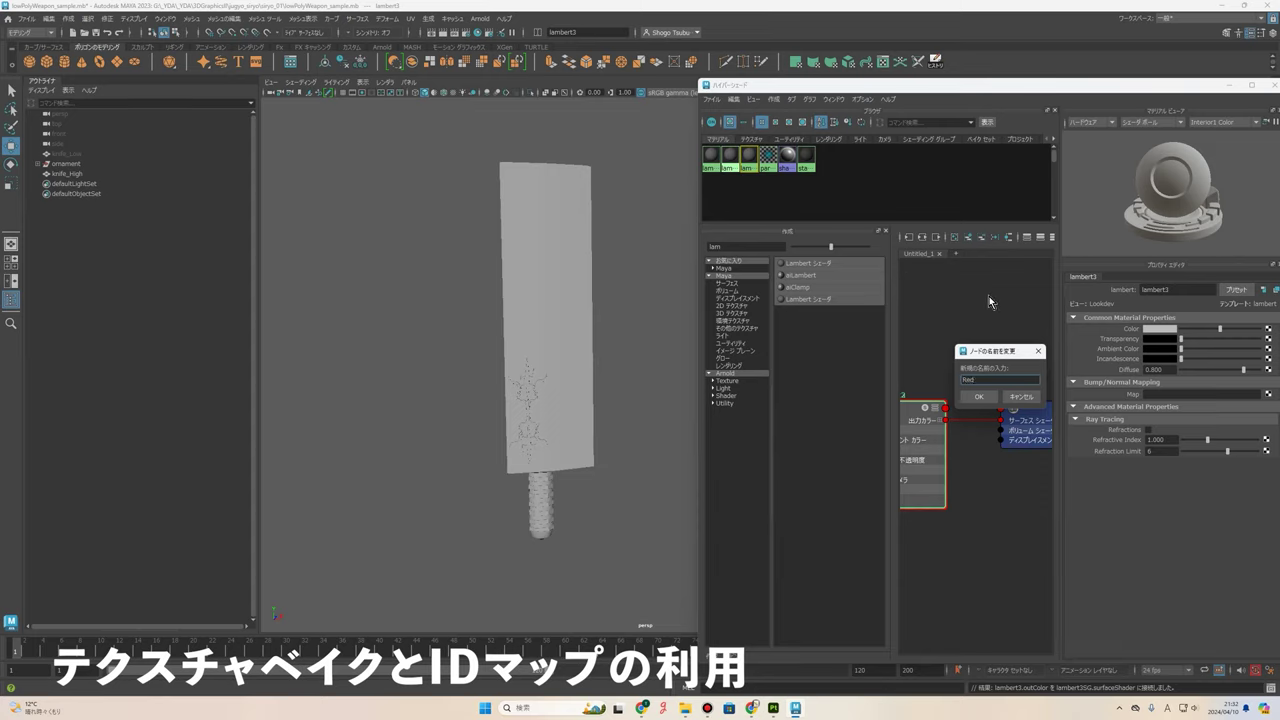
text(mat)
key(Return)
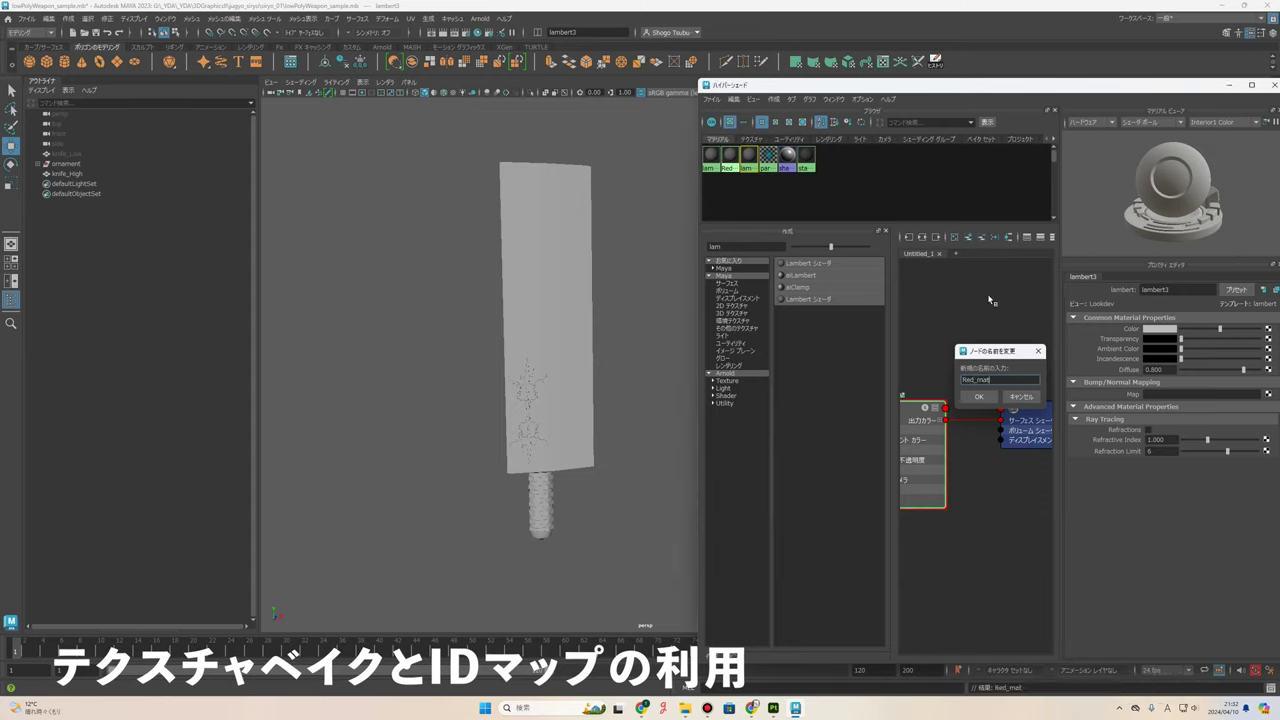
click(802, 121)
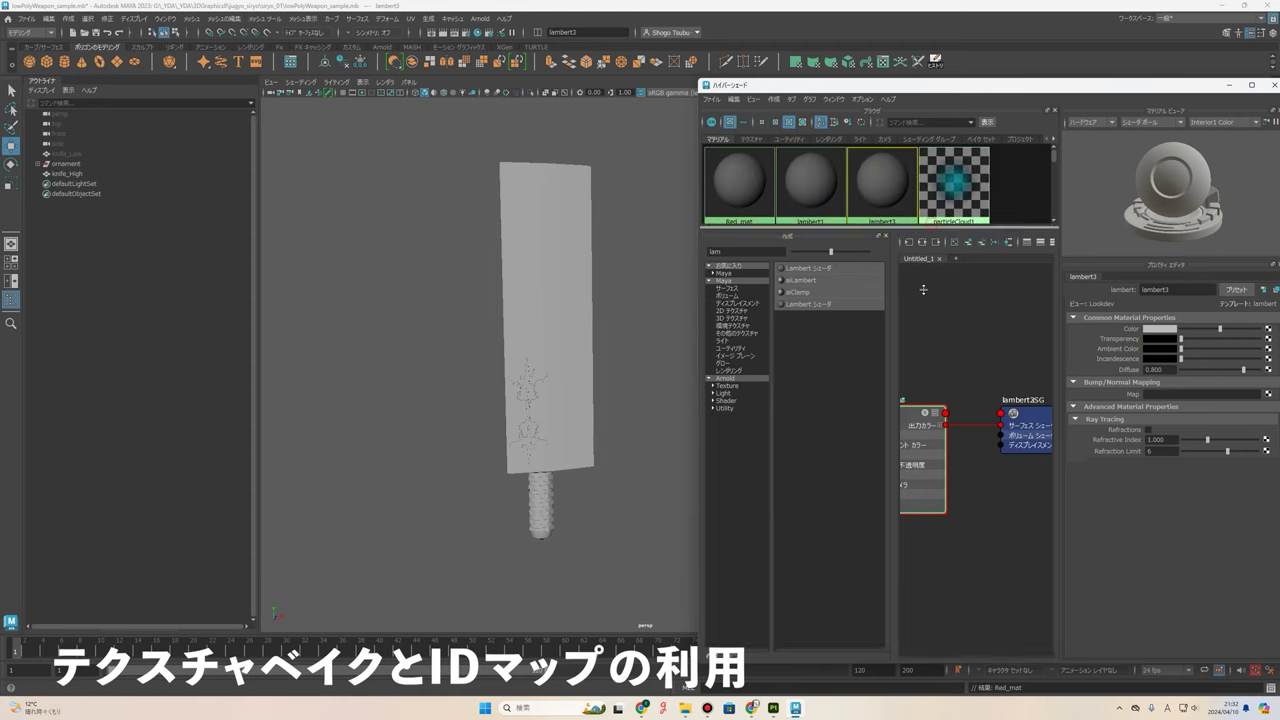
- Enlarge the materials area and rename lambert3 to Blue_mat
drag(933, 225, 933, 327)
right_click(882, 198)
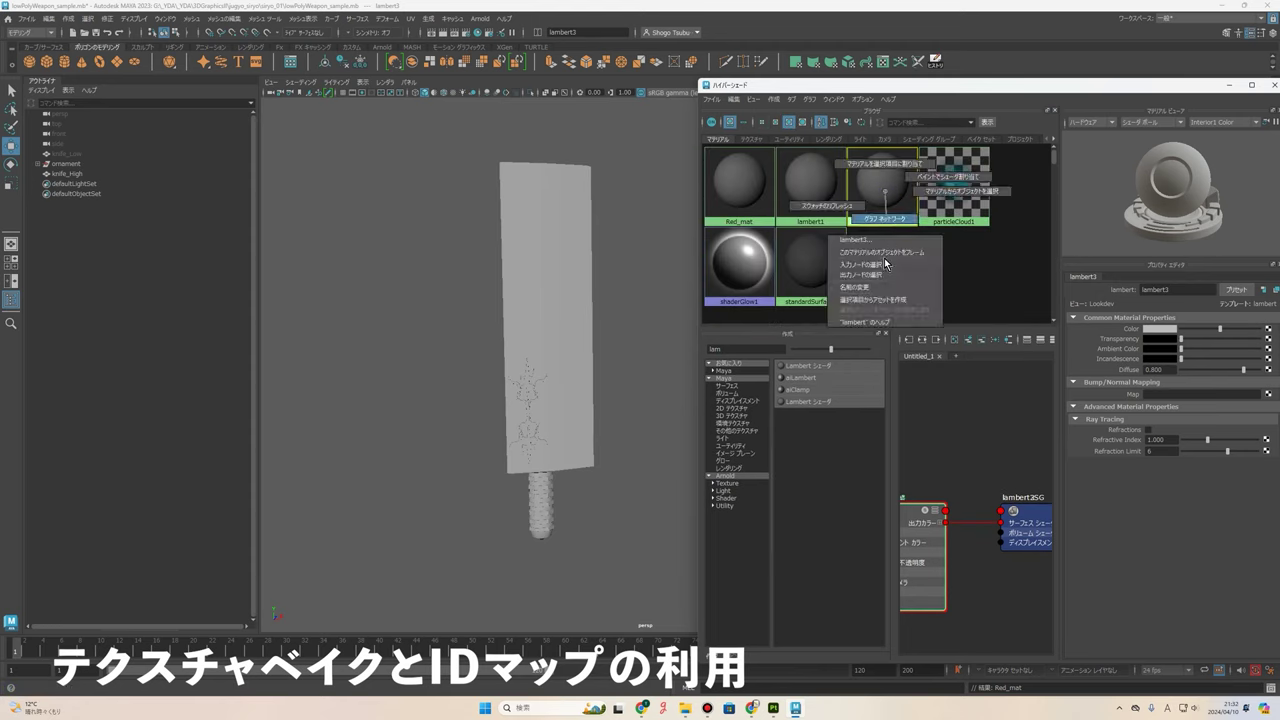
click(880, 289)
text(Blue_mat)
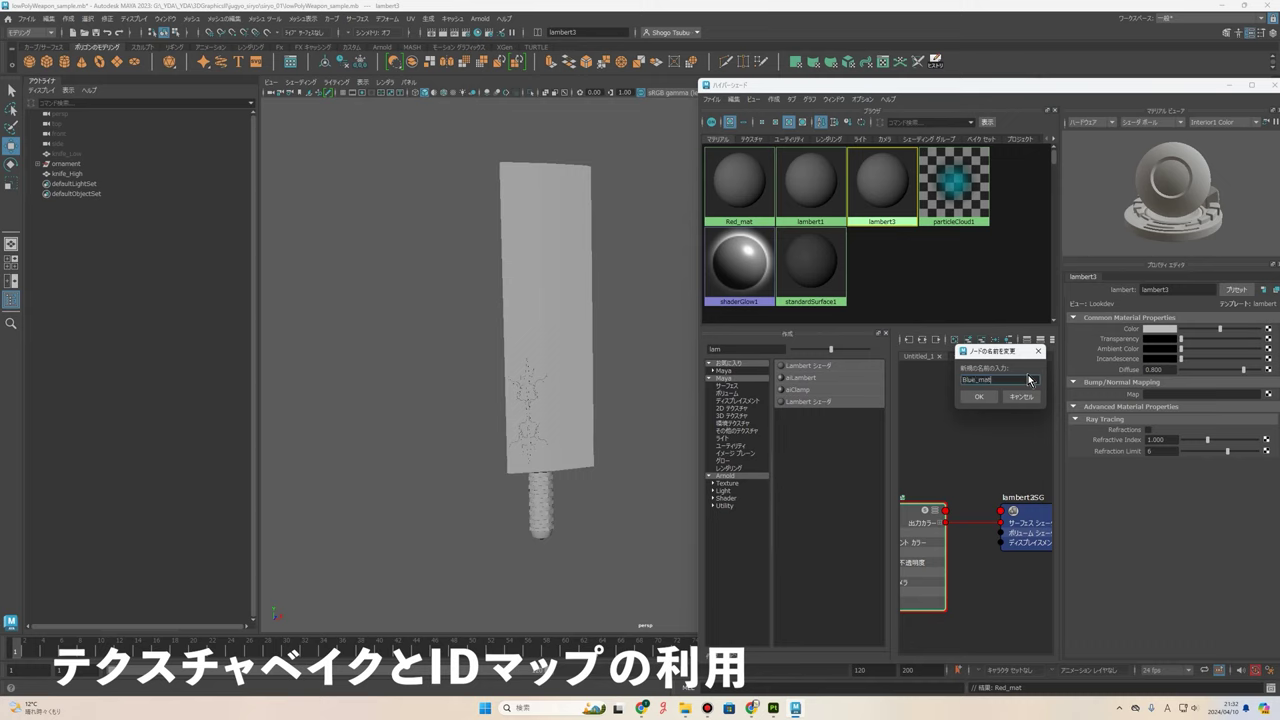
key(Return)
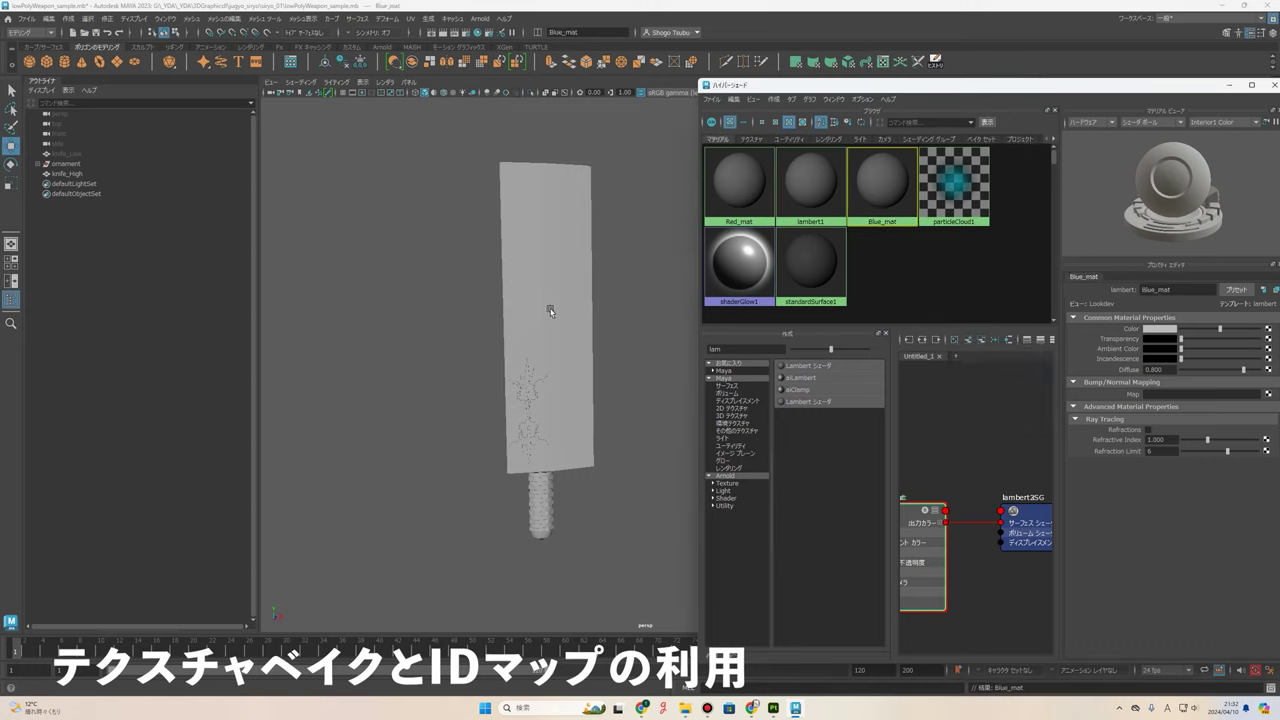
click(526, 254)
- Set Red_mat's colour to red and Blue_mat's to blue, then select knife_High
click(735, 183)
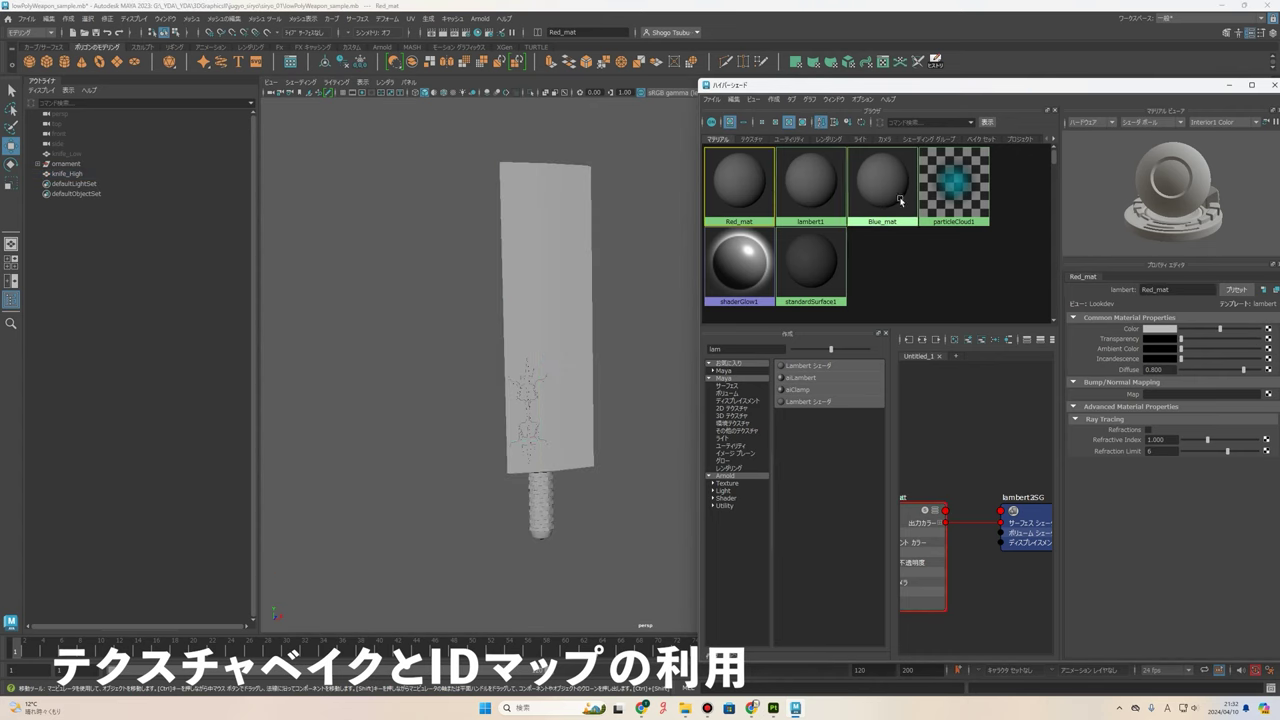
click(745, 188)
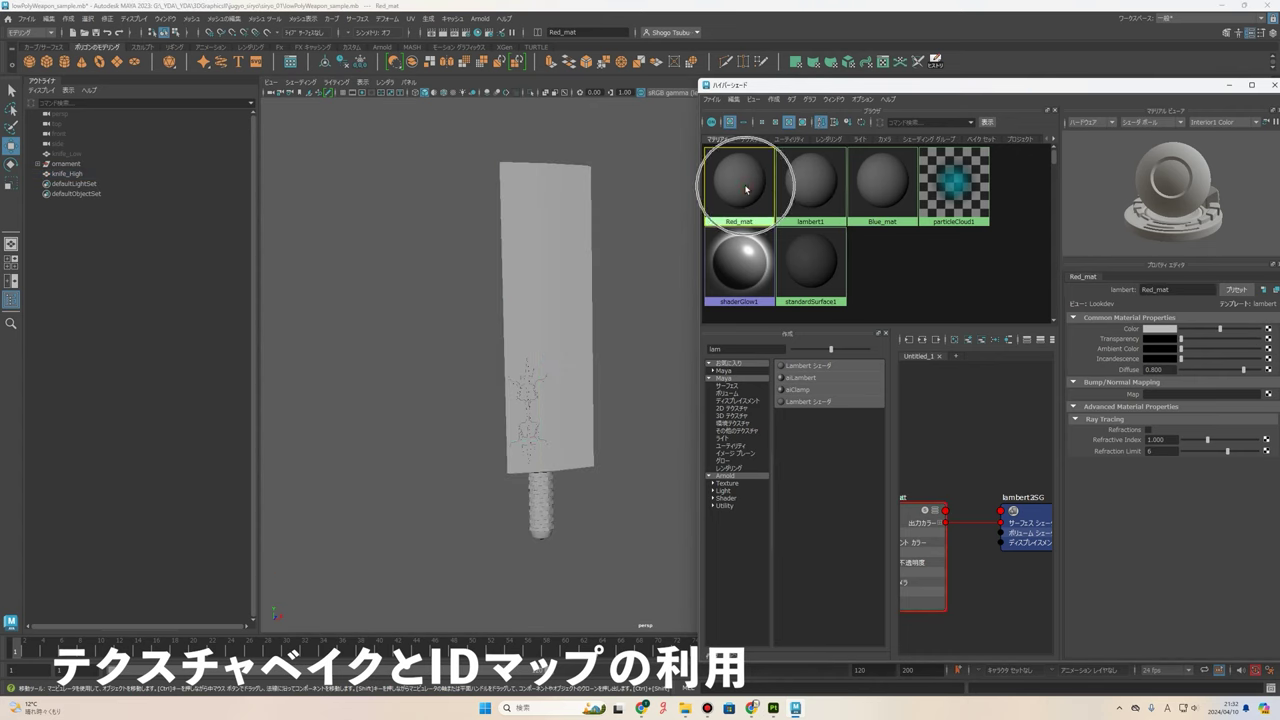
click(1160, 330)
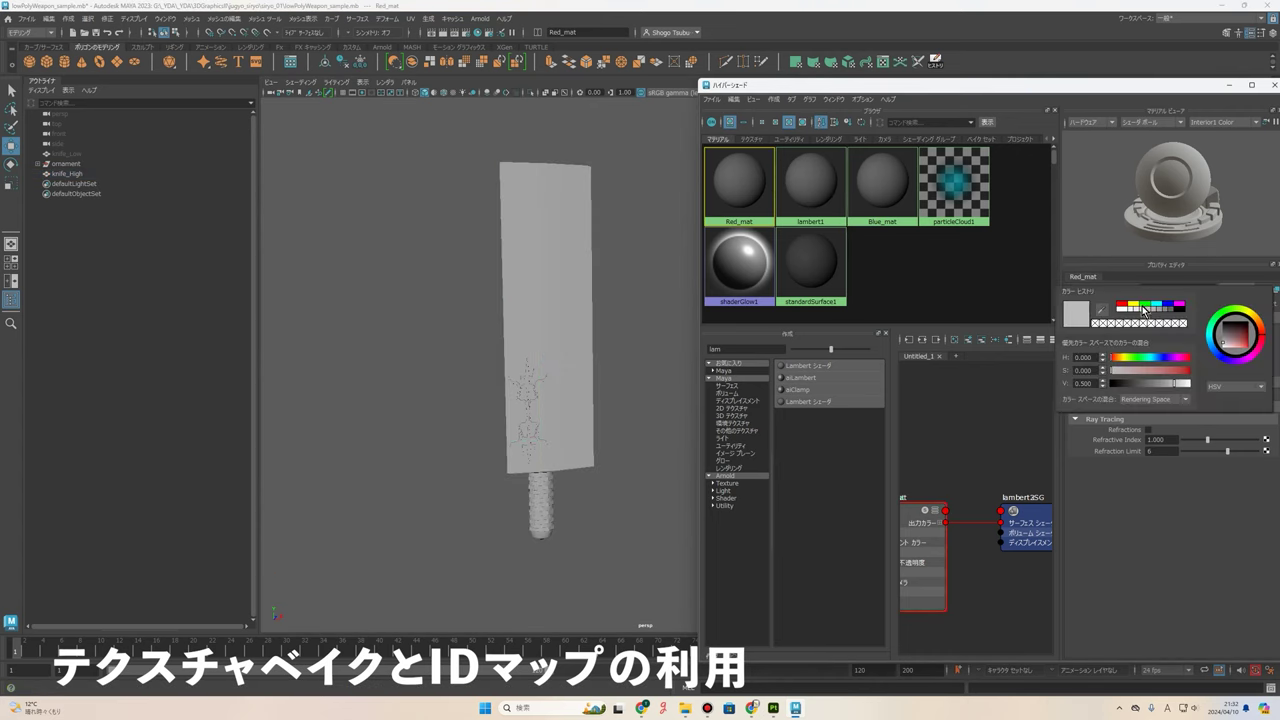
click(1128, 306)
click(882, 185)
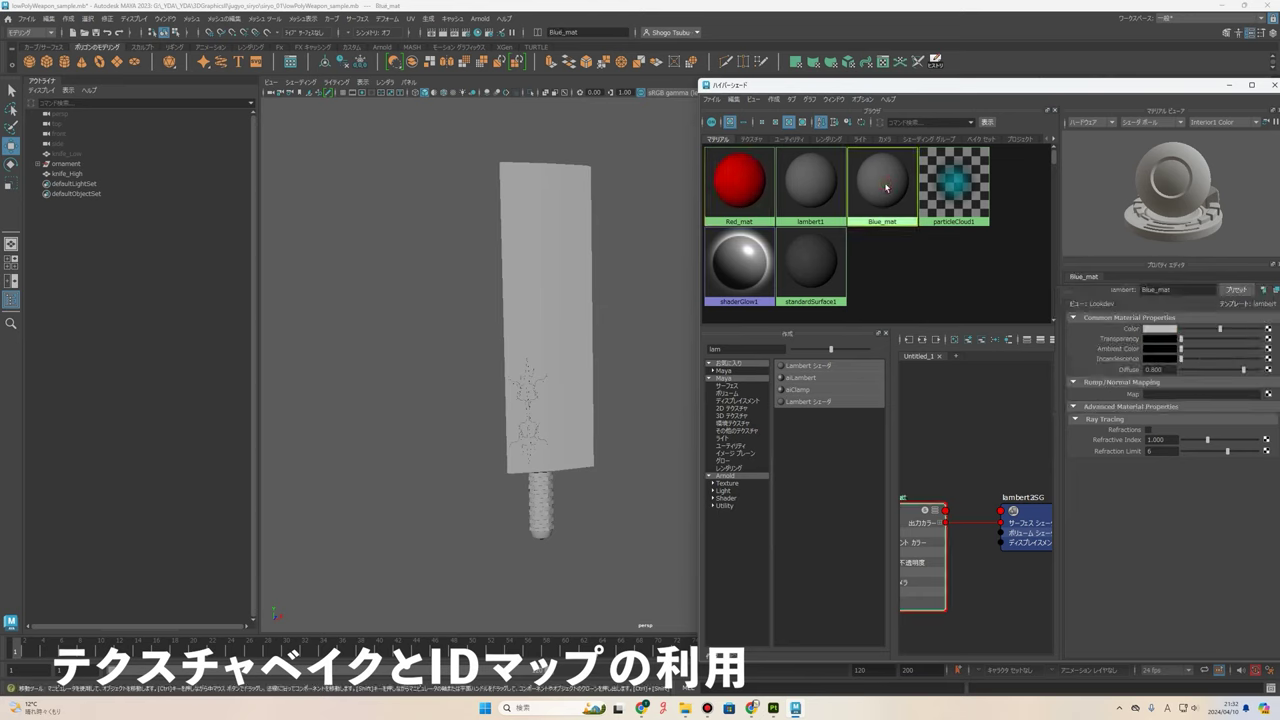
click(1165, 330)
click(1173, 312)
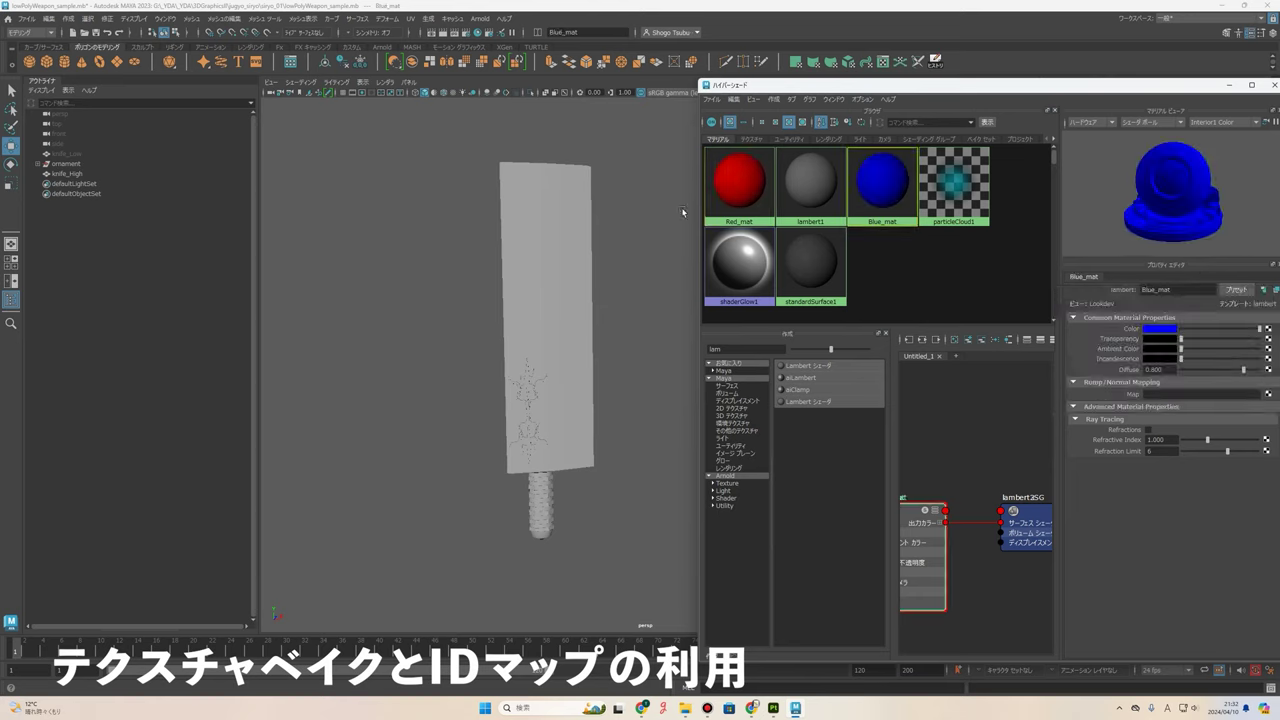
mouse_move(567, 329)
alt+mouse_down()
mouse_move(614, 471)
mouse_move(555, 390)
alt+mouse_up()
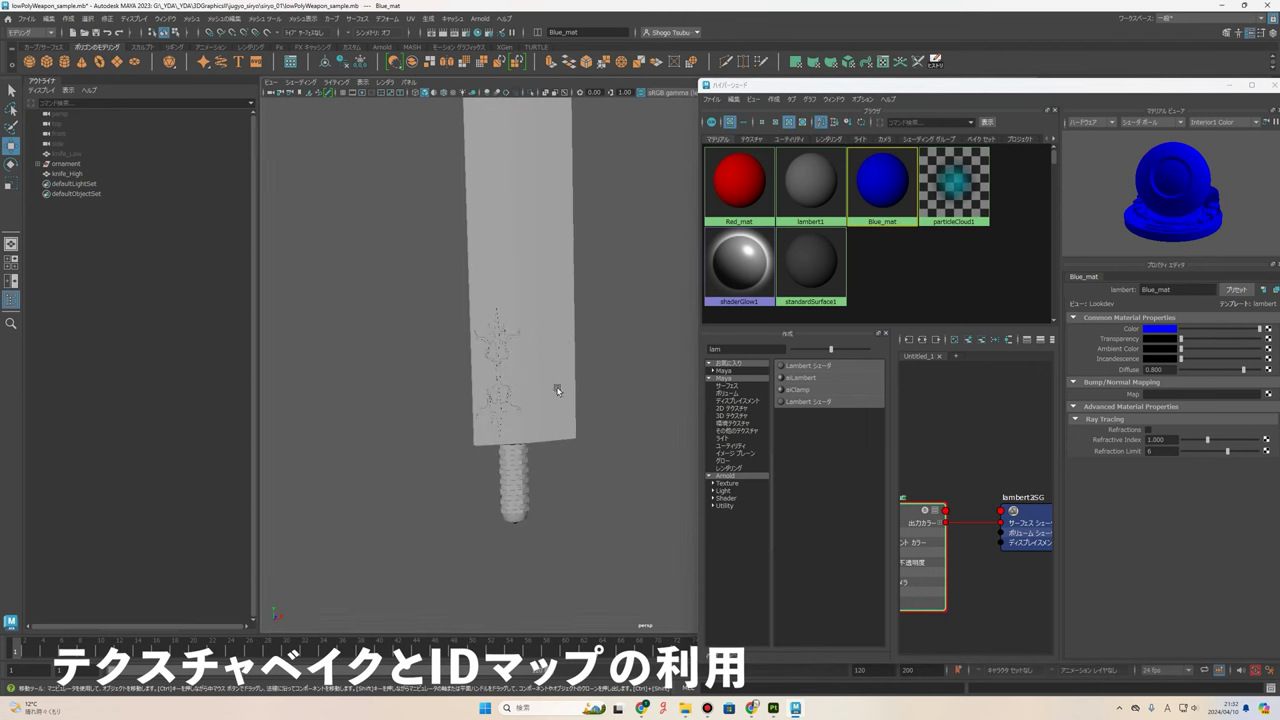
click(555, 390)
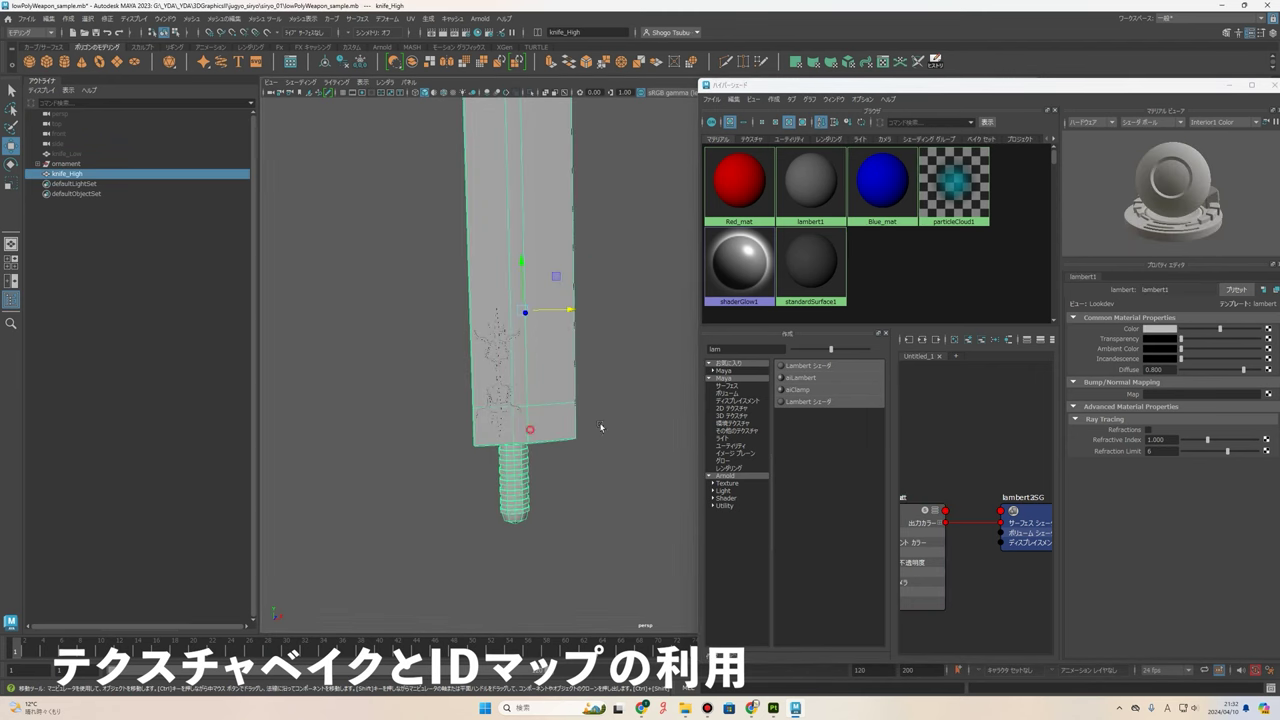
- Assign Blue_mat to the high-poly knife
mouse_move(515, 435)
alt+mouse_down()
mouse_move(560, 404)
mouse_move(462, 400)
alt+mouse_up()
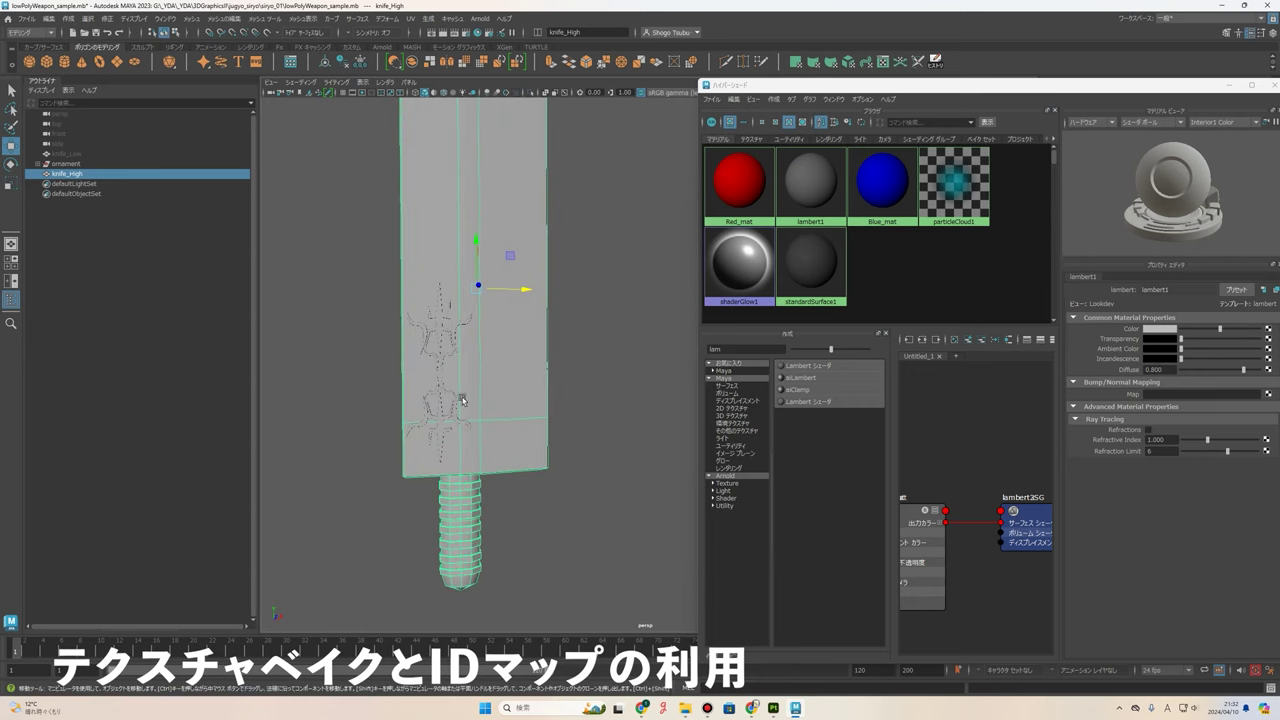
click(78, 178)
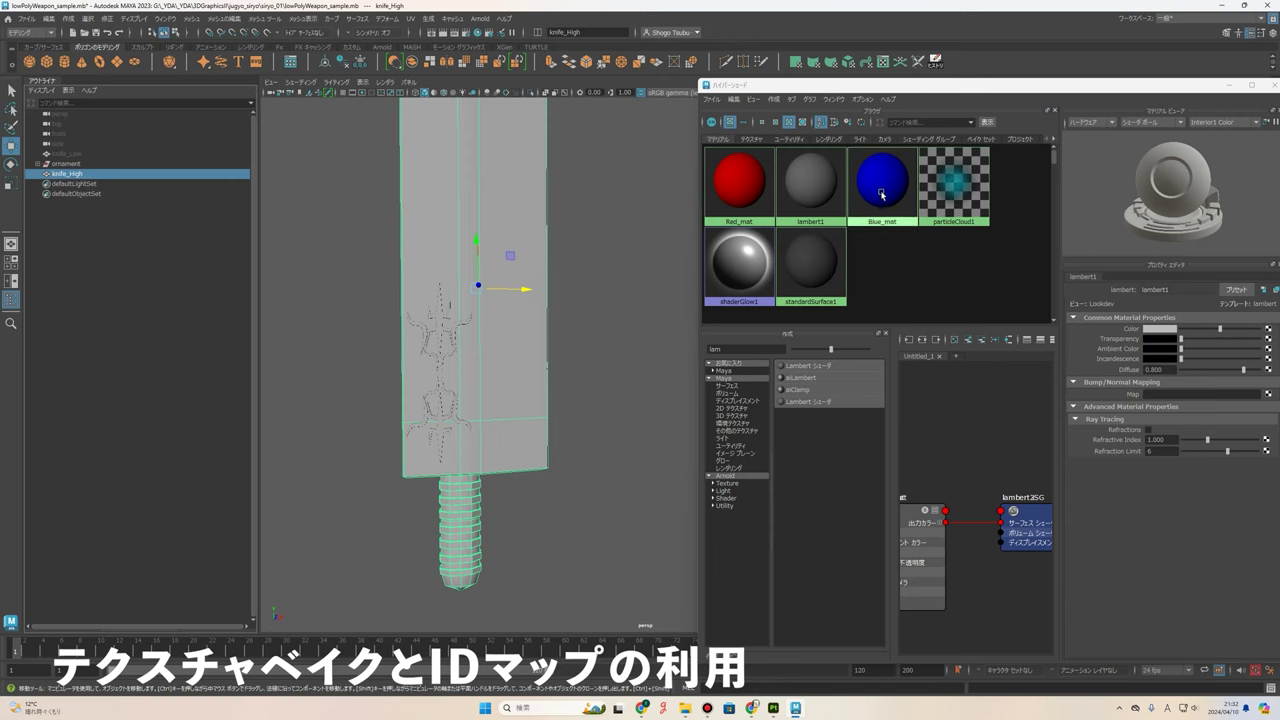
right_drag(881, 194, 851, 204)
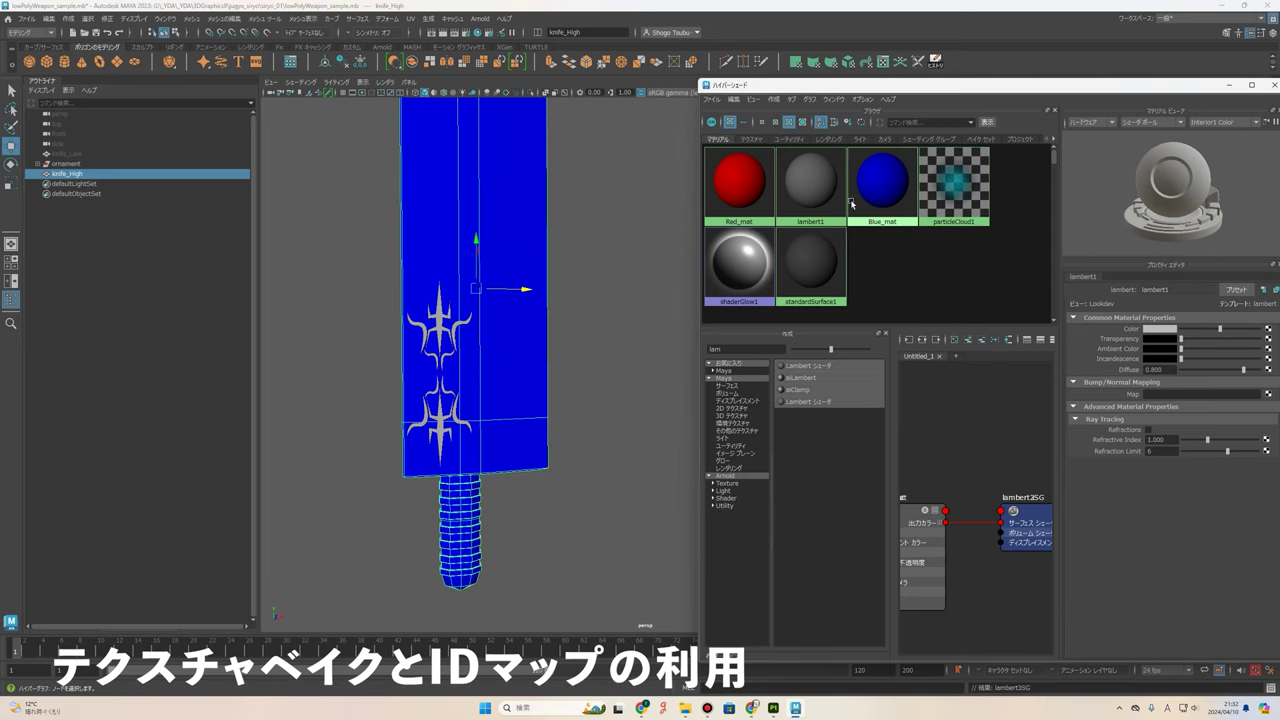
- Hide knife_High so only the ornament remains, and select the lower ornament piece
click(593, 392)
click(445, 325)
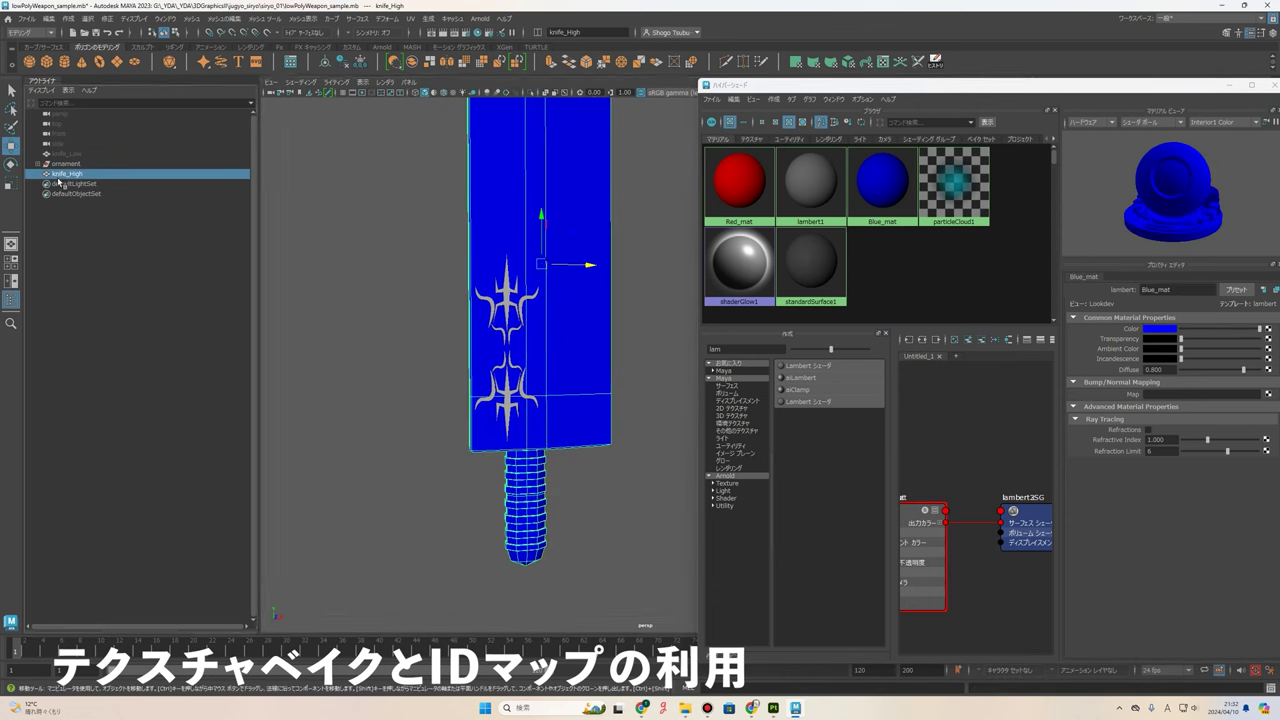
key(h)
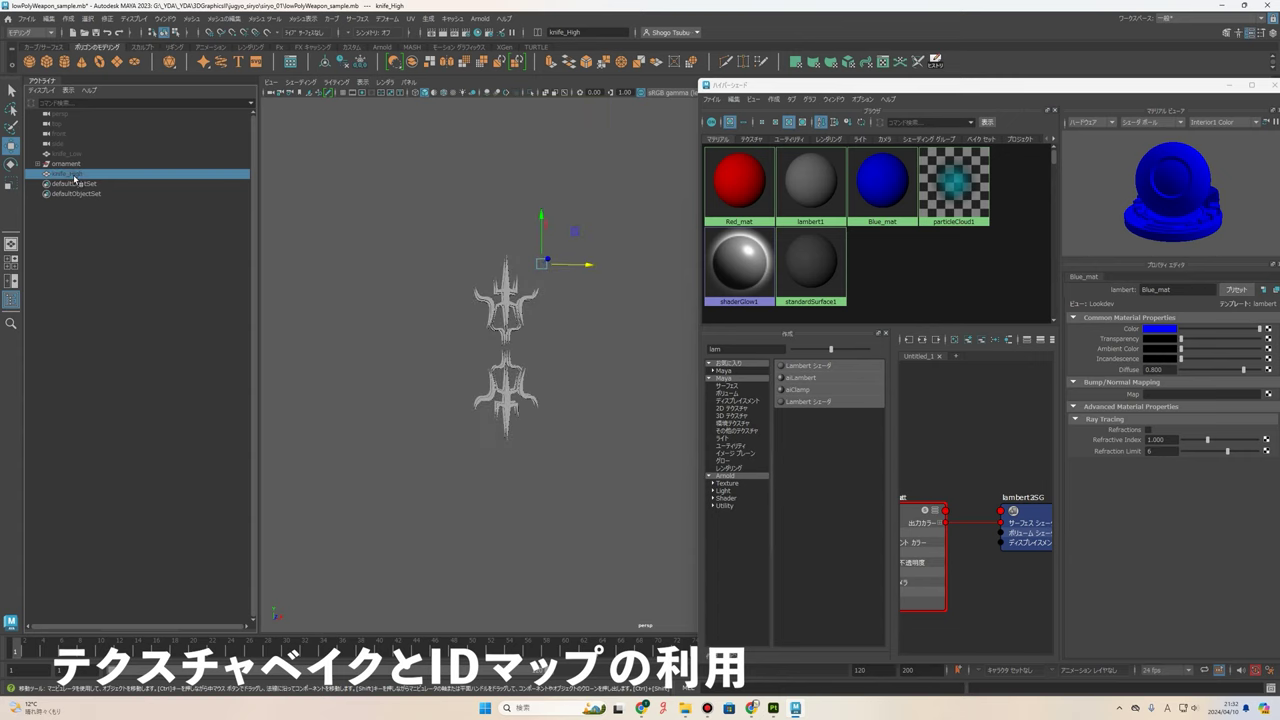
key(h)
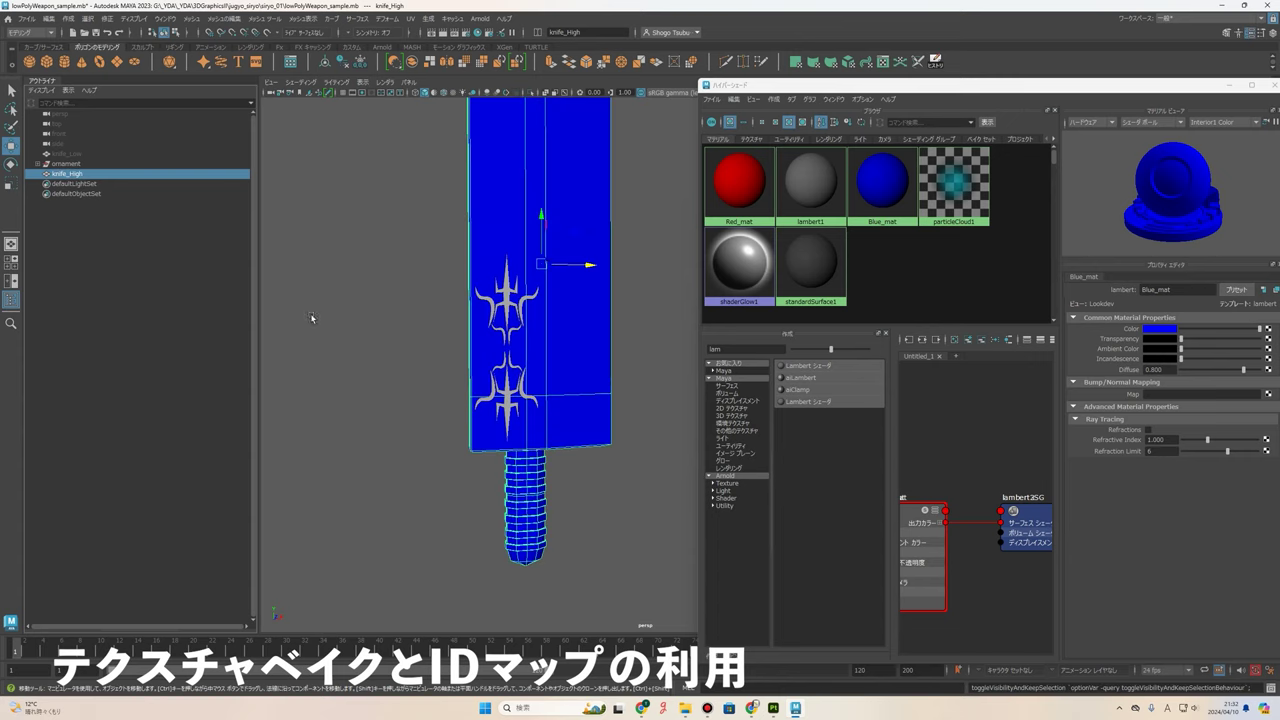
key(h)
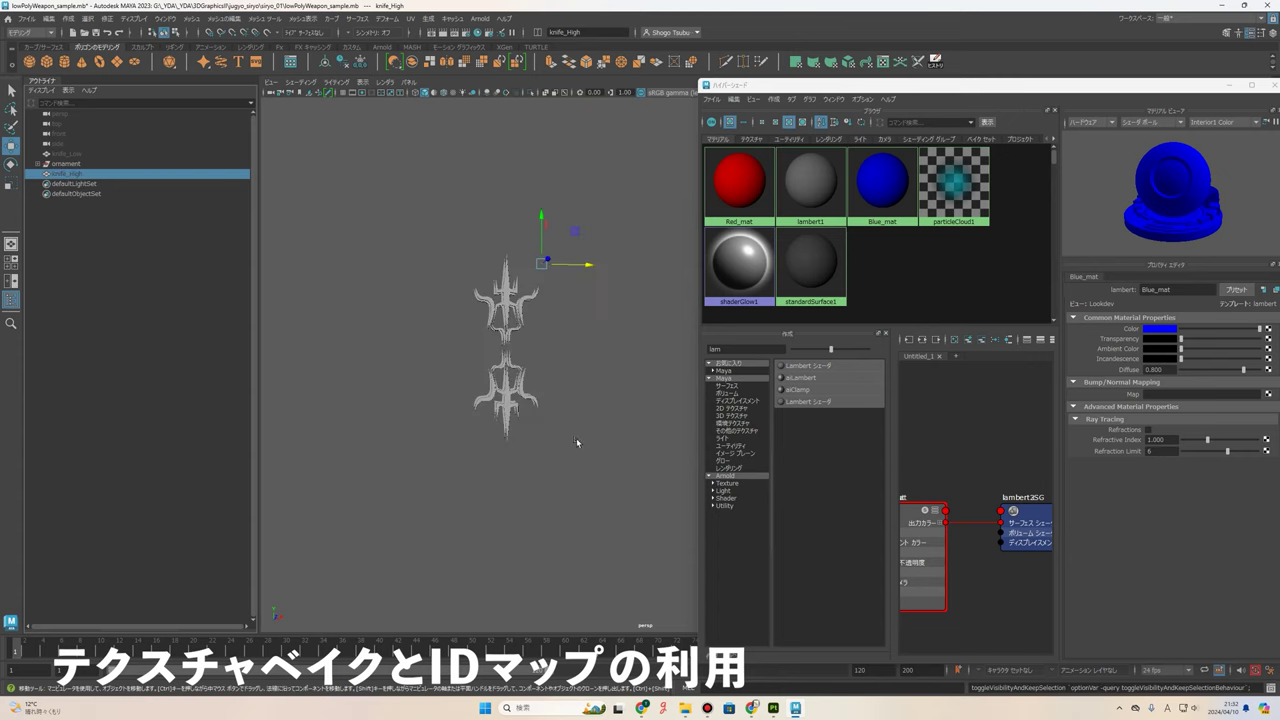
click(505, 400)
mouse_move(443, 357)
alt+mouse_down()
mouse_move(628, 497)
mouse_move(493, 305)
mouse_move(584, 476)
mouse_move(367, 185)
alt+mouse_up()
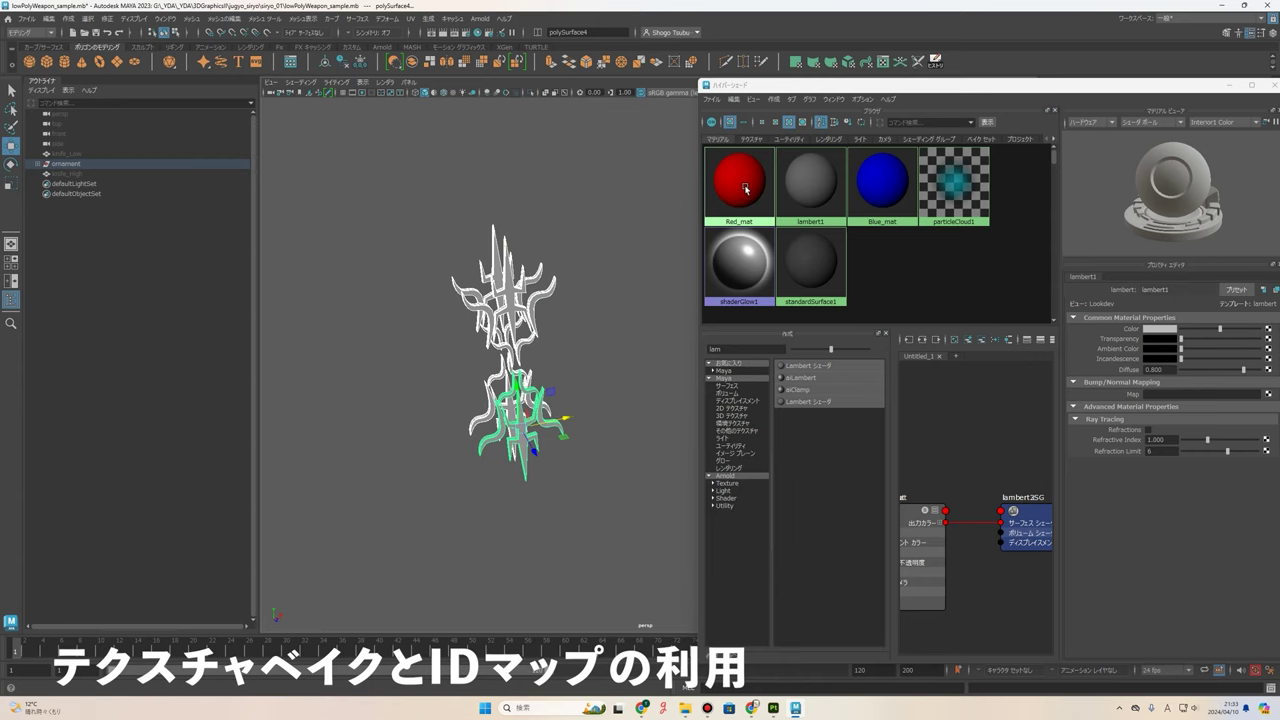
- Assign Red_mat to the selected ornament pieces
right_click(745, 188)
click(735, 216)
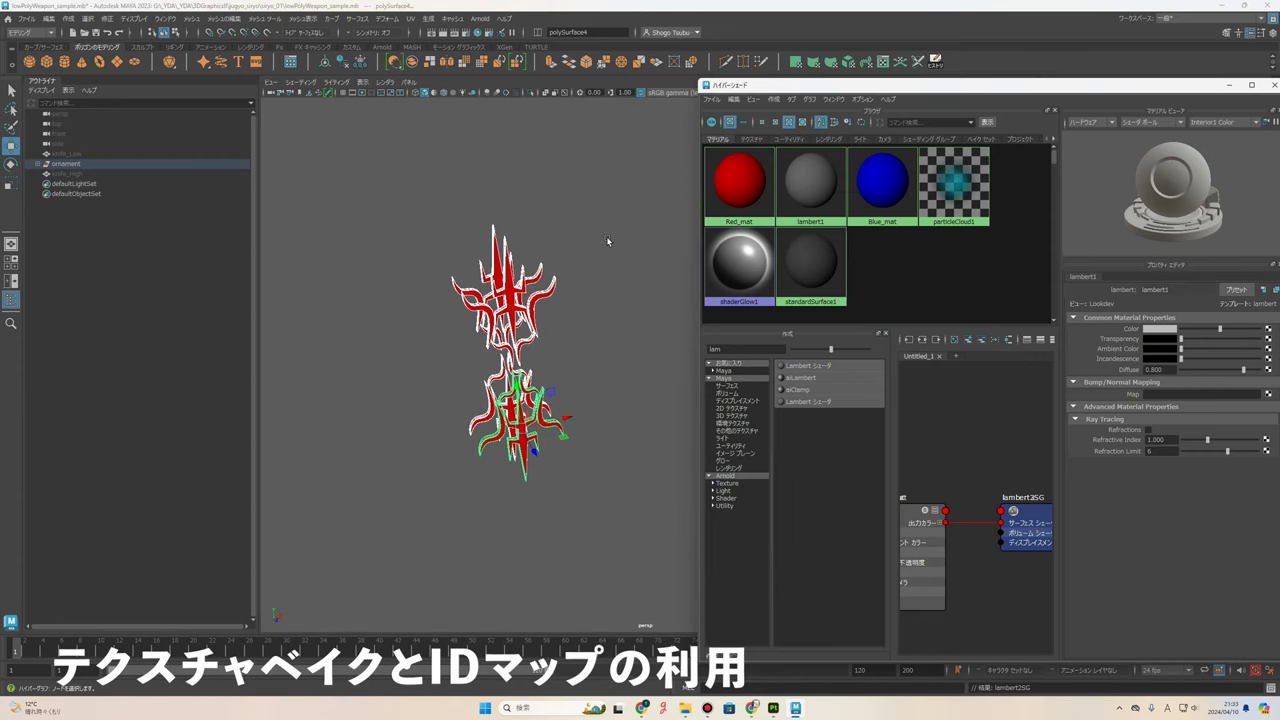
click(615, 233)
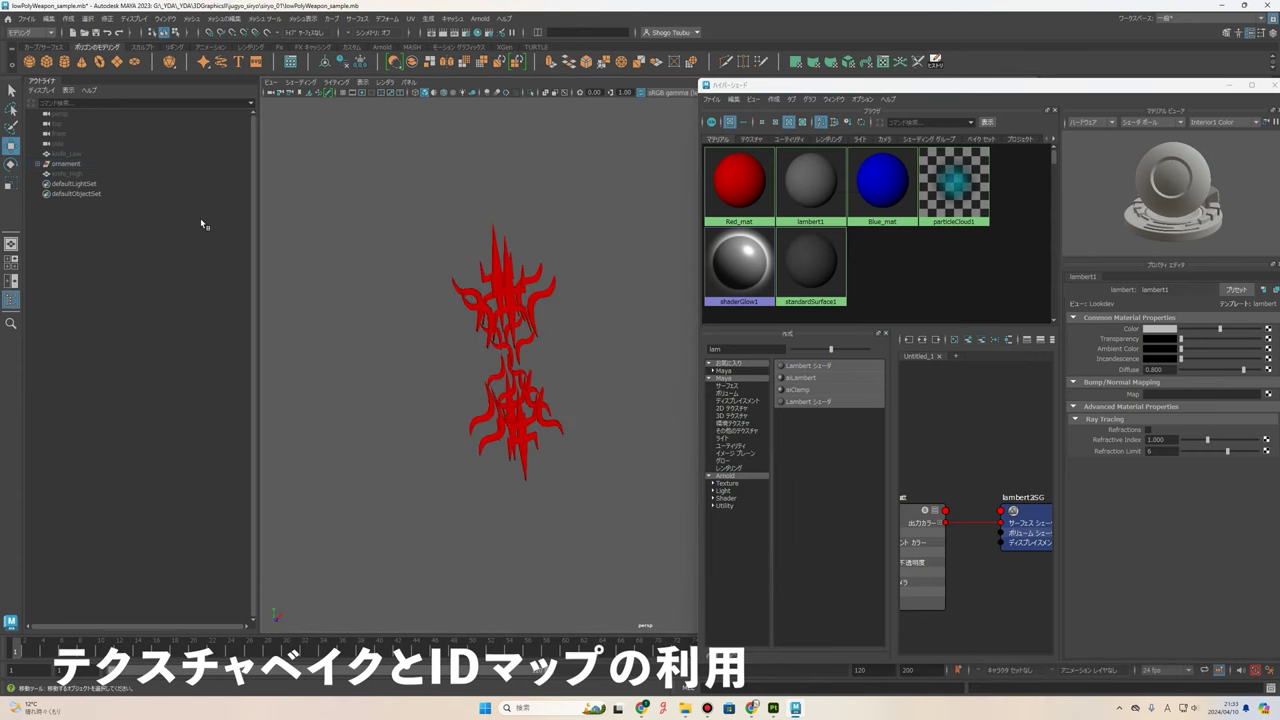
- Unhide knife_High and orbit to a side view of the red-on-blue knife
click(72, 174)
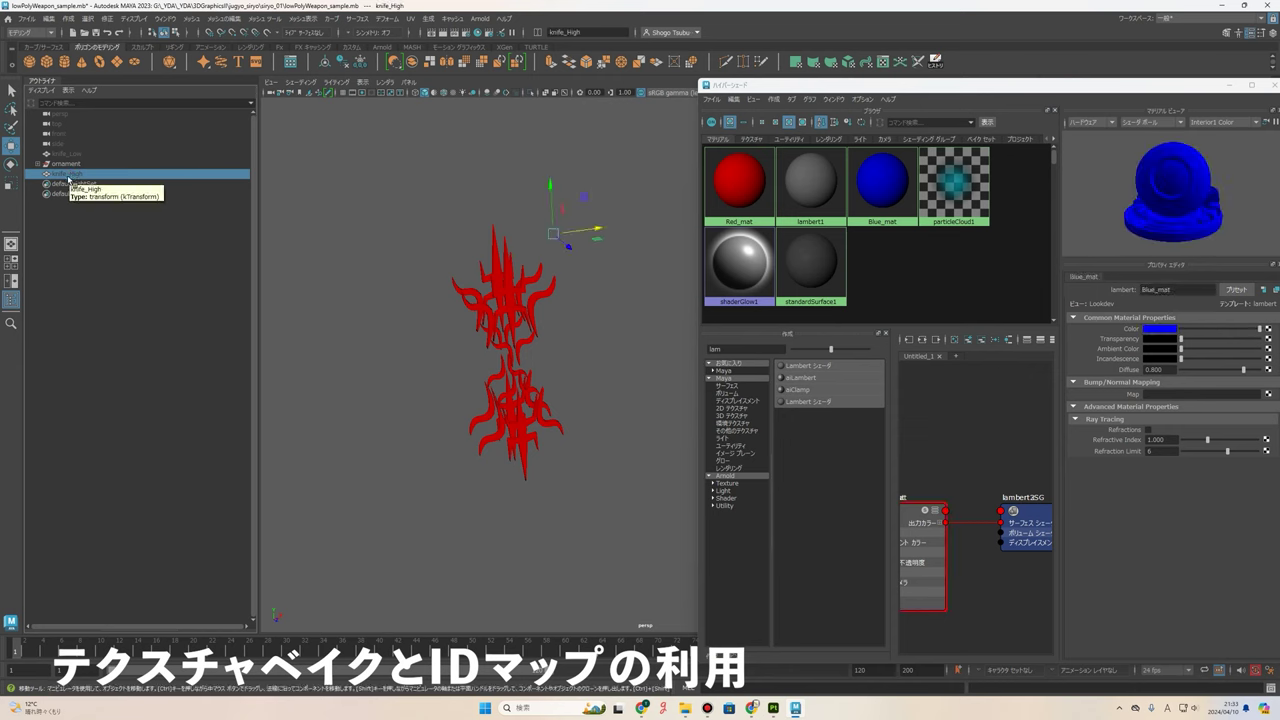
key(shift+h)
mouse_move(479, 288)
alt+mouse_down()
mouse_move(502, 299)
mouse_move(451, 304)
mouse_move(490, 358)
mouse_move(496, 236)
mouse_move(551, 214)
alt+mouse_up()
click(551, 214)
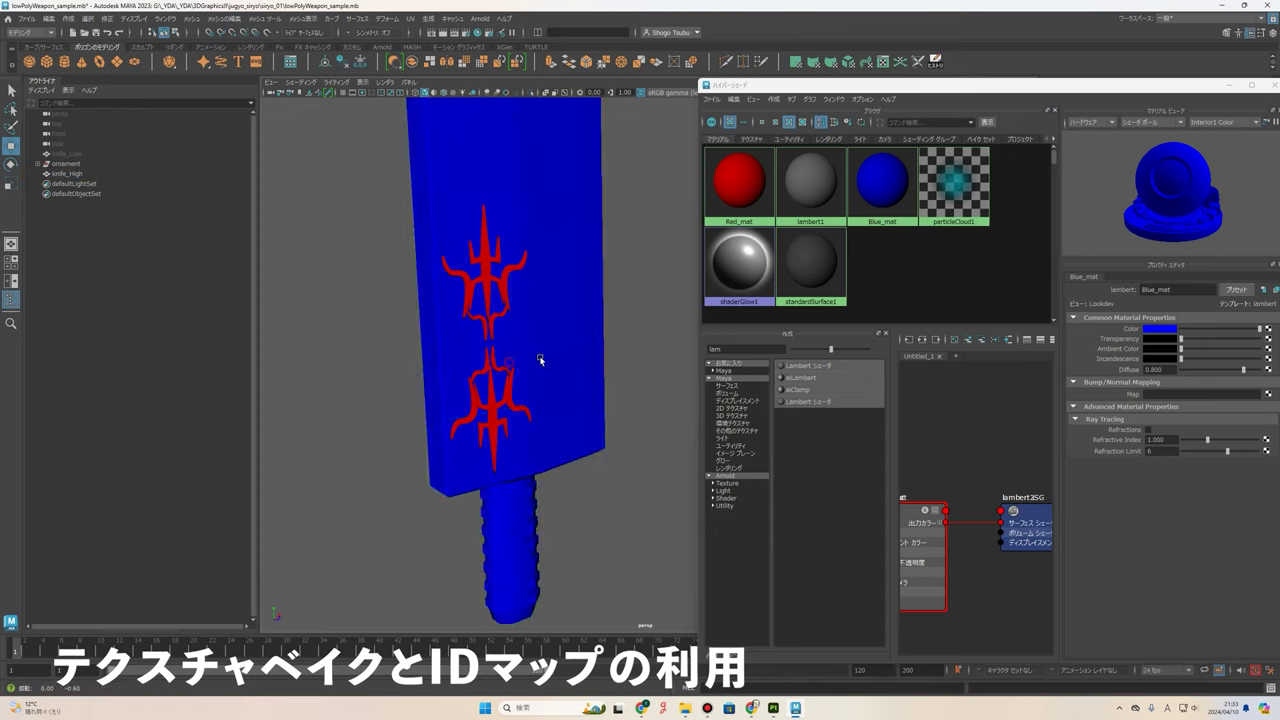
mouse_move(540, 360)
alt+mouse_down()
mouse_move(425, 366)
mouse_move(596, 349)
mouse_move(402, 361)
mouse_move(538, 359)
mouse_move(457, 337)
mouse_move(470, 340)
alt+mouse_up()
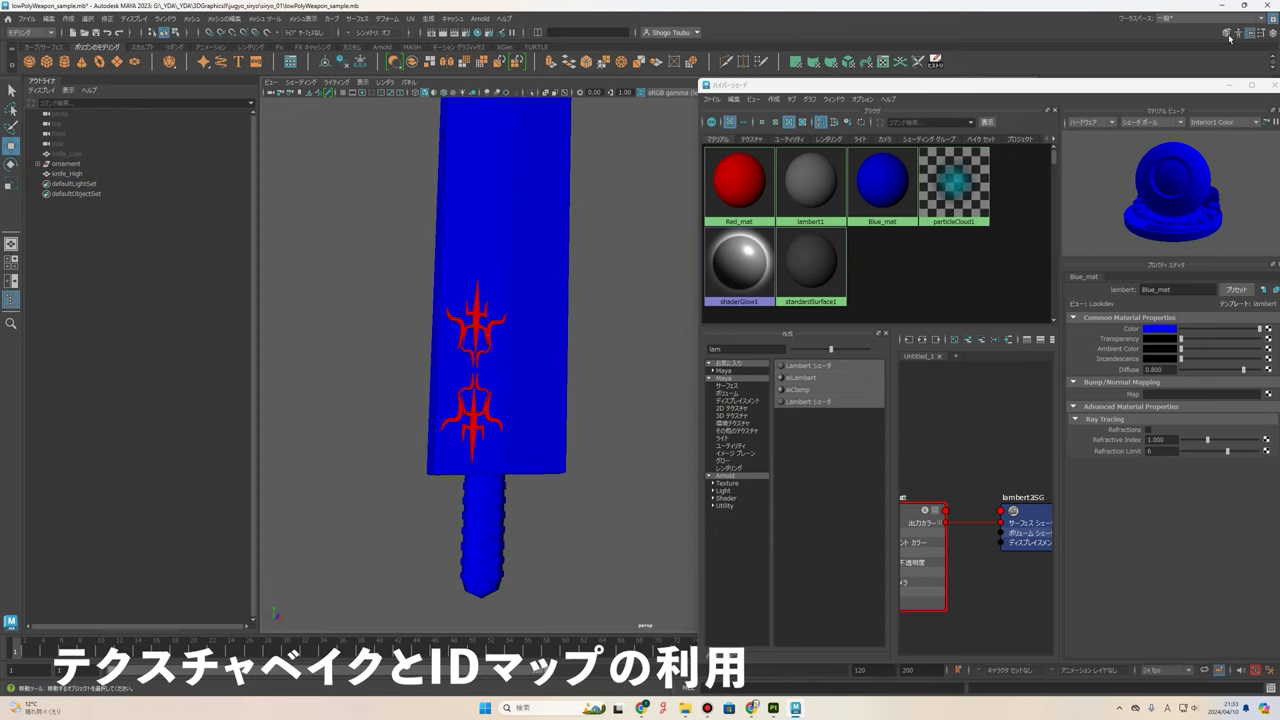
drag(1131, 91, 1014, 97)
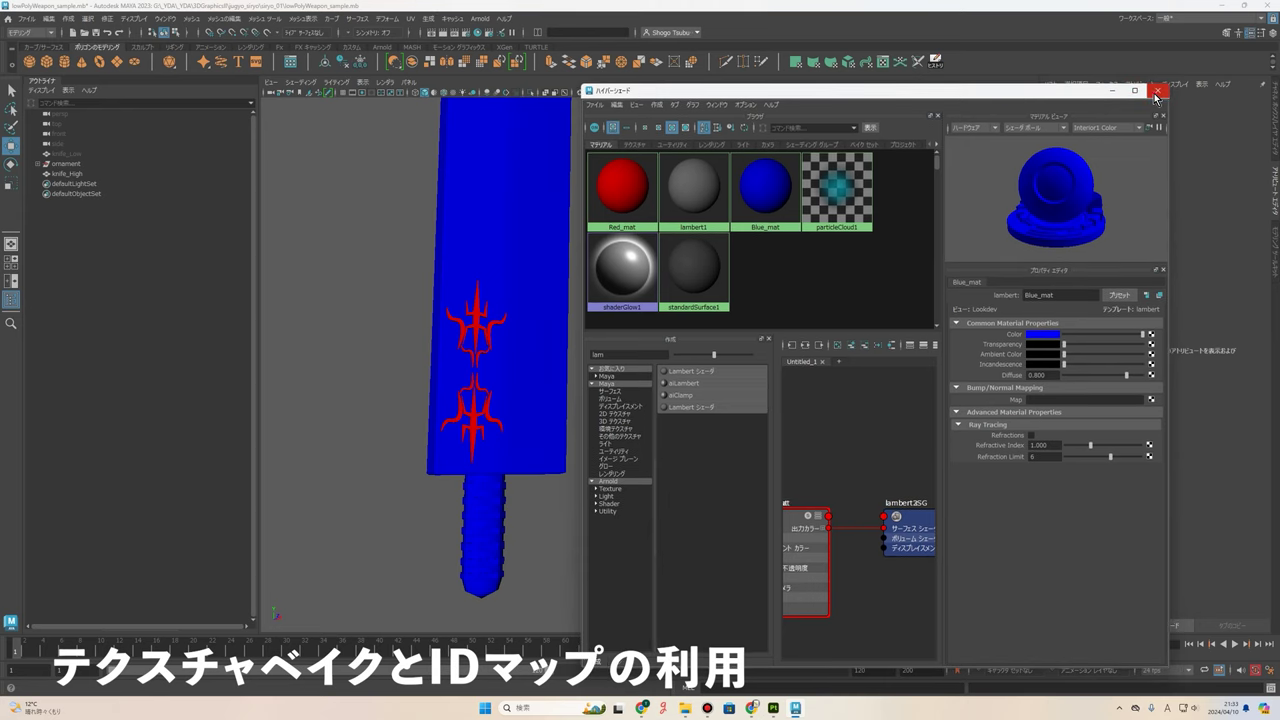
- Close Hypershade, select the ornament and knife_High, and start File > Export Selection
click(1157, 92)
scroll(663, 340, down, 5)
alt+drag(690, 347, 651, 423)
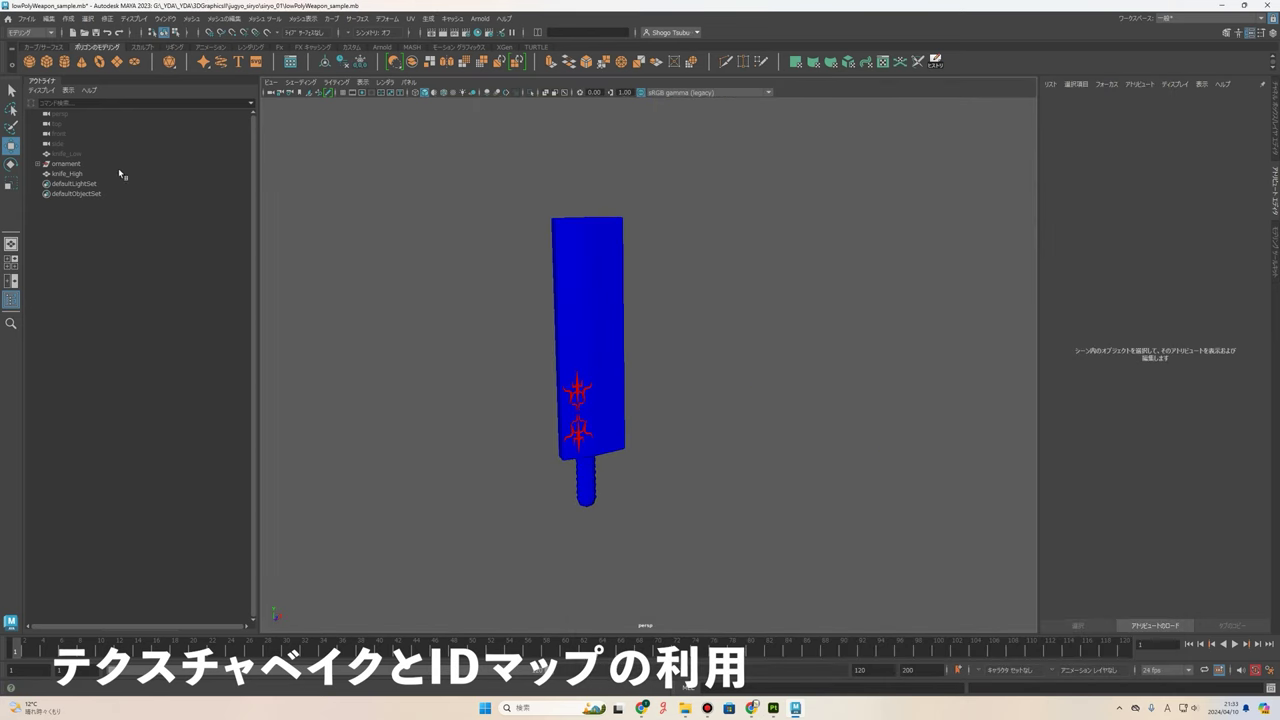
click(68, 164)
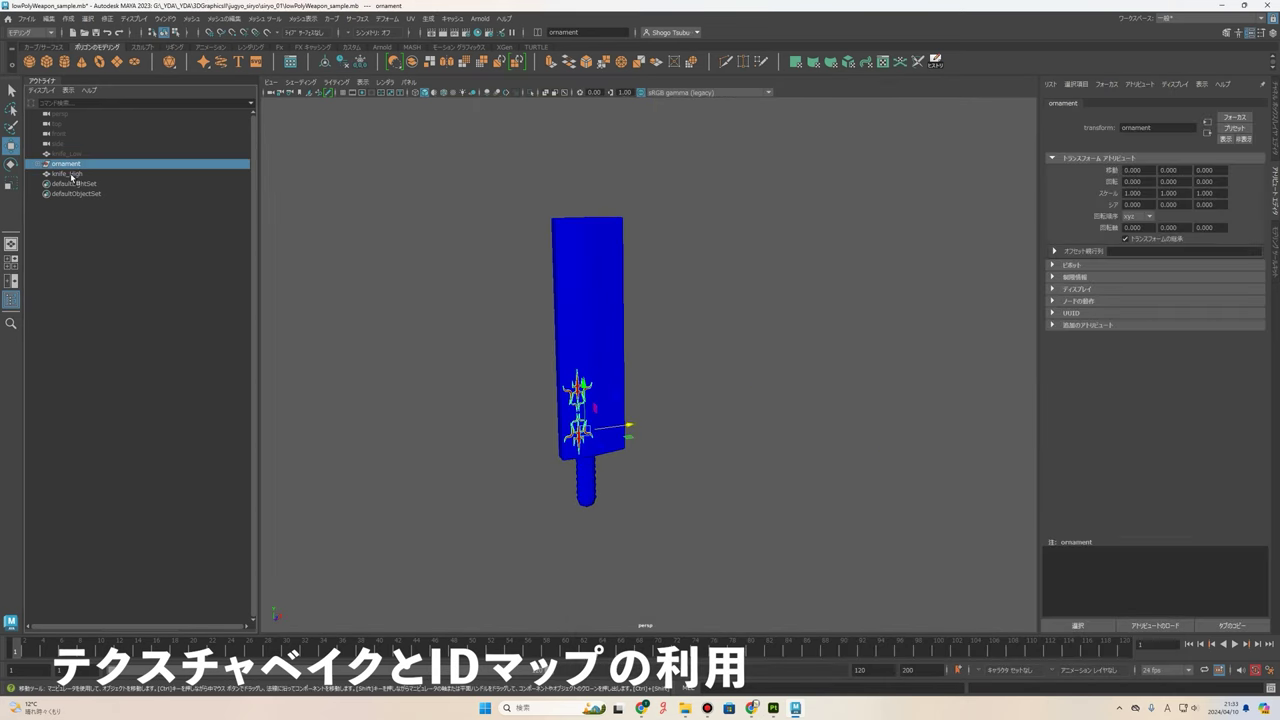
ctrl+click(72, 175)
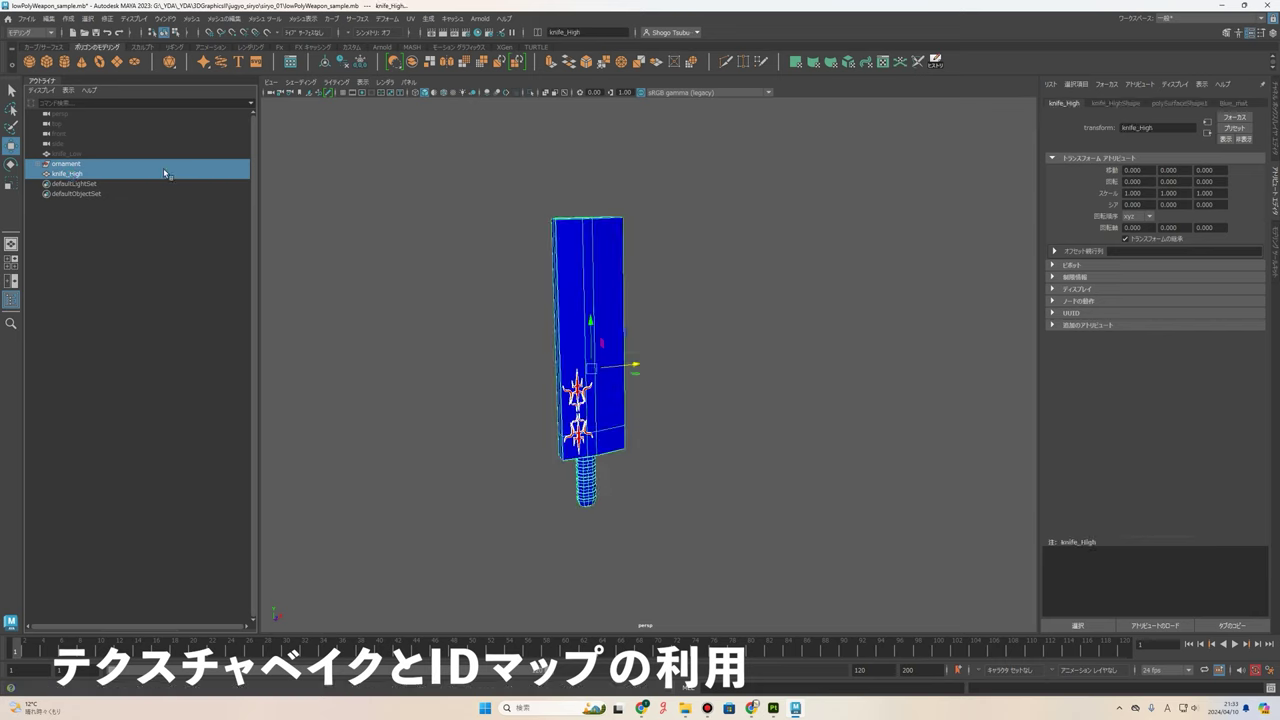
click(28, 19)
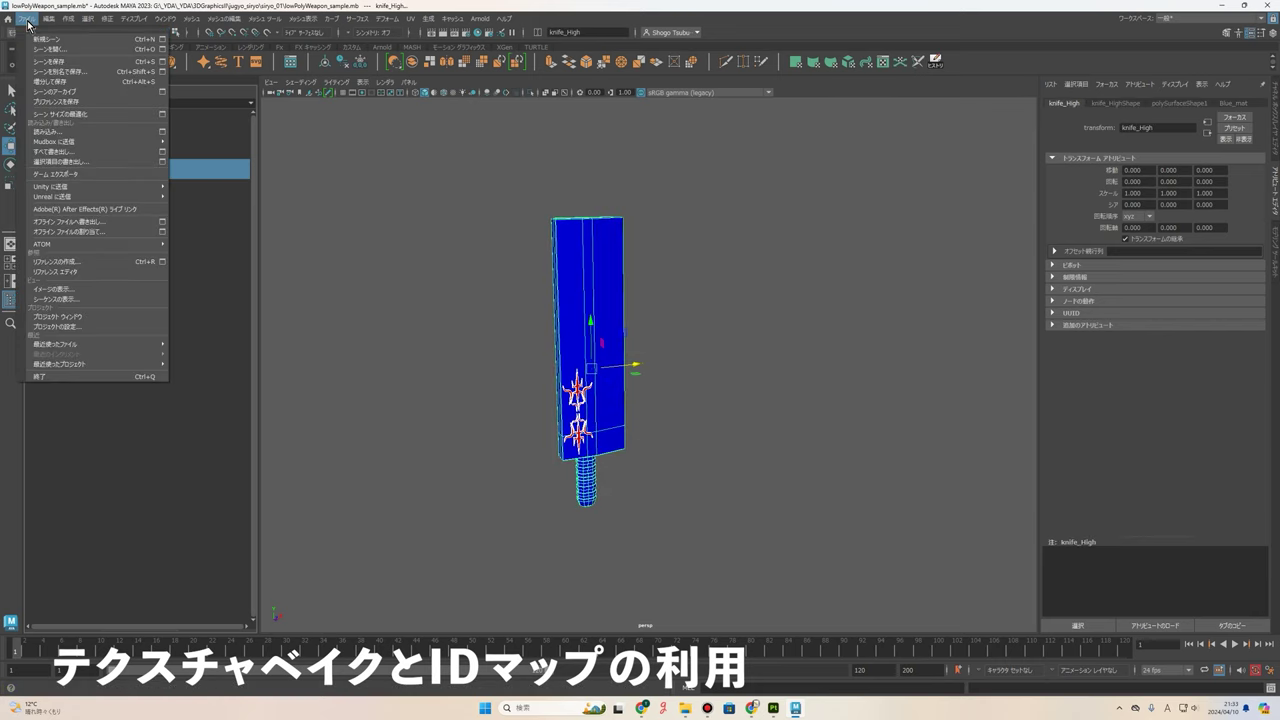
click(62, 162)
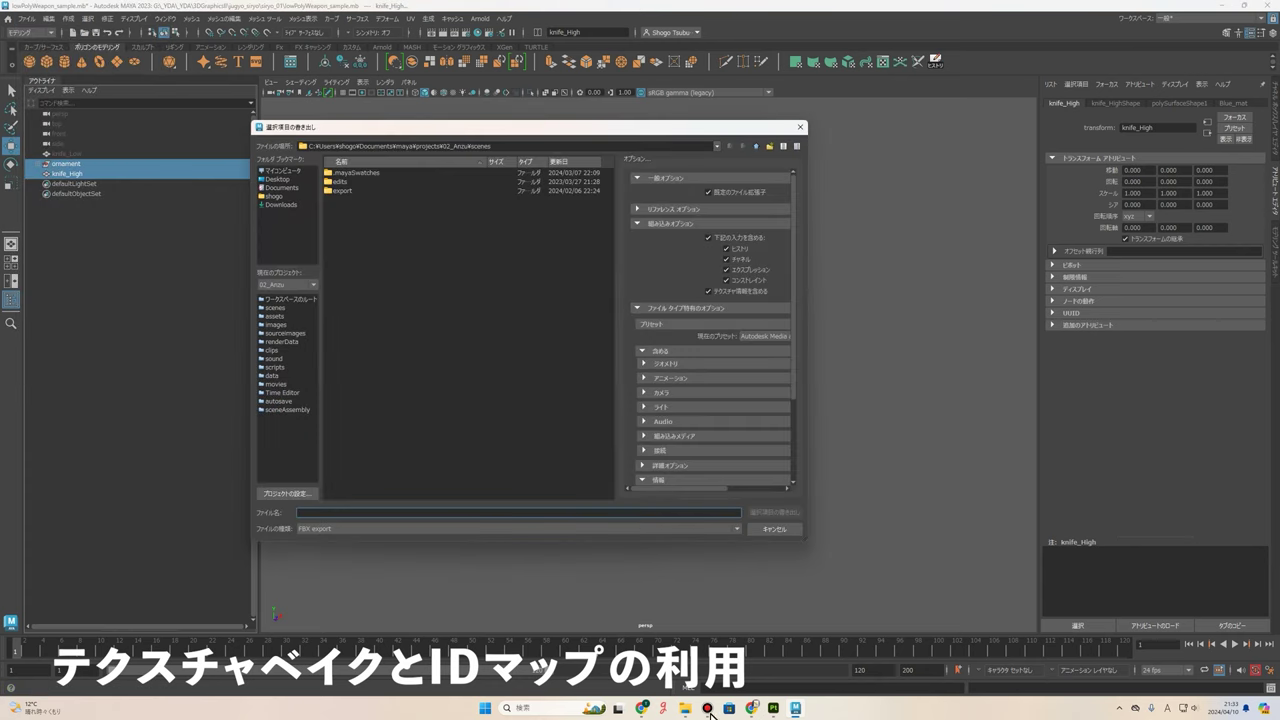
- Point the export dialog at the siryo_01 folder by pasting its path
click(686, 708)
click(1030, 196)
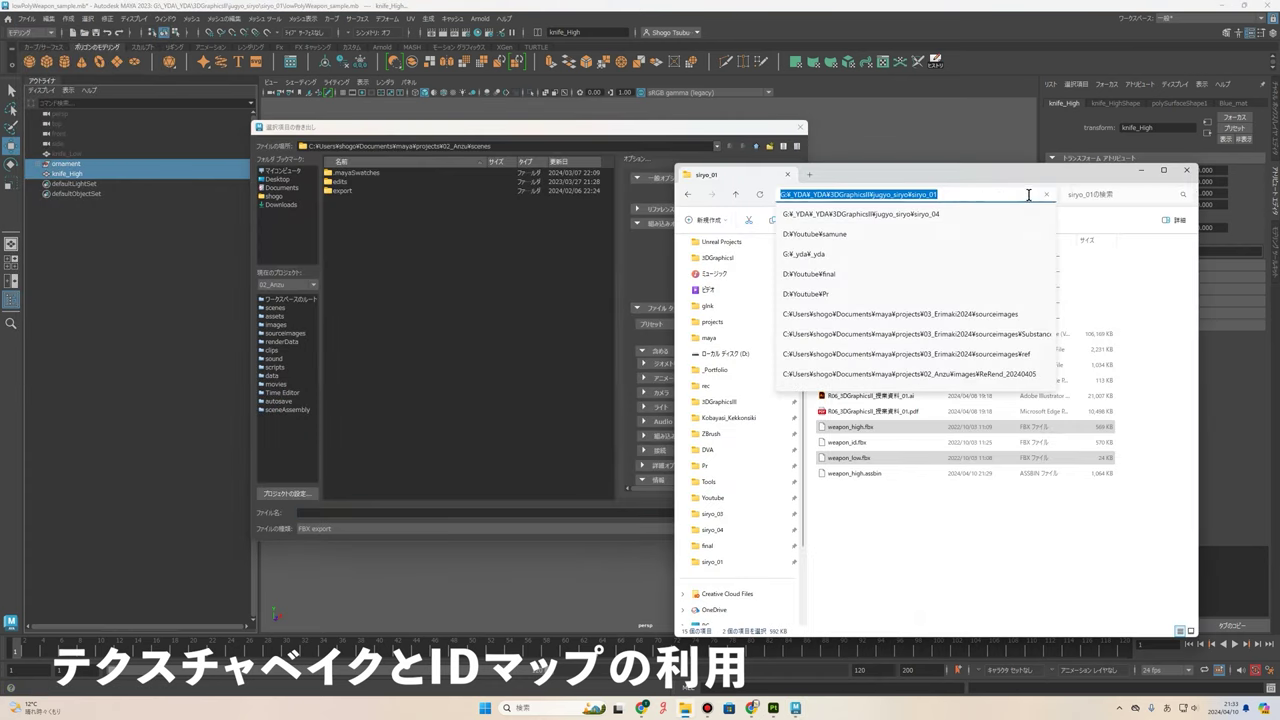
key(ctrl+c)
click(524, 146)
triple_click(524, 146)
key(ctrl+v)
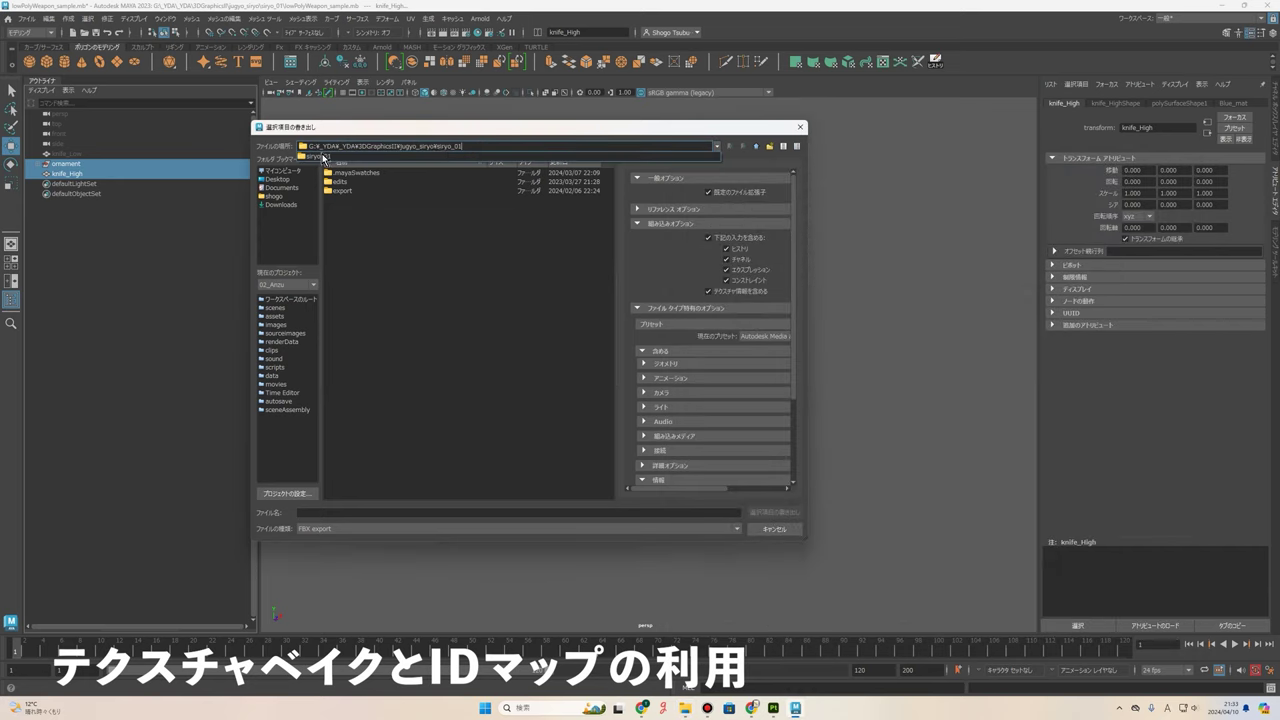
key(Return)
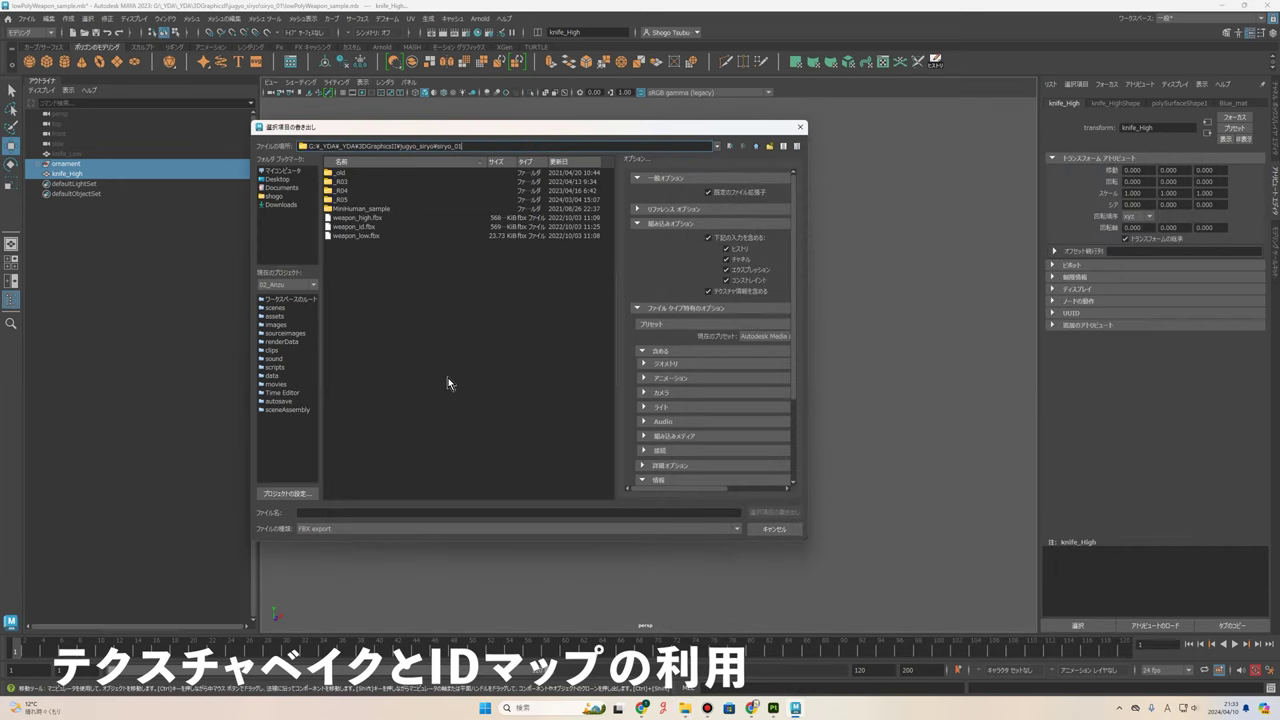
- Name the export file weapon_id.fbx, based on weapon_high.fbx
click(366, 219)
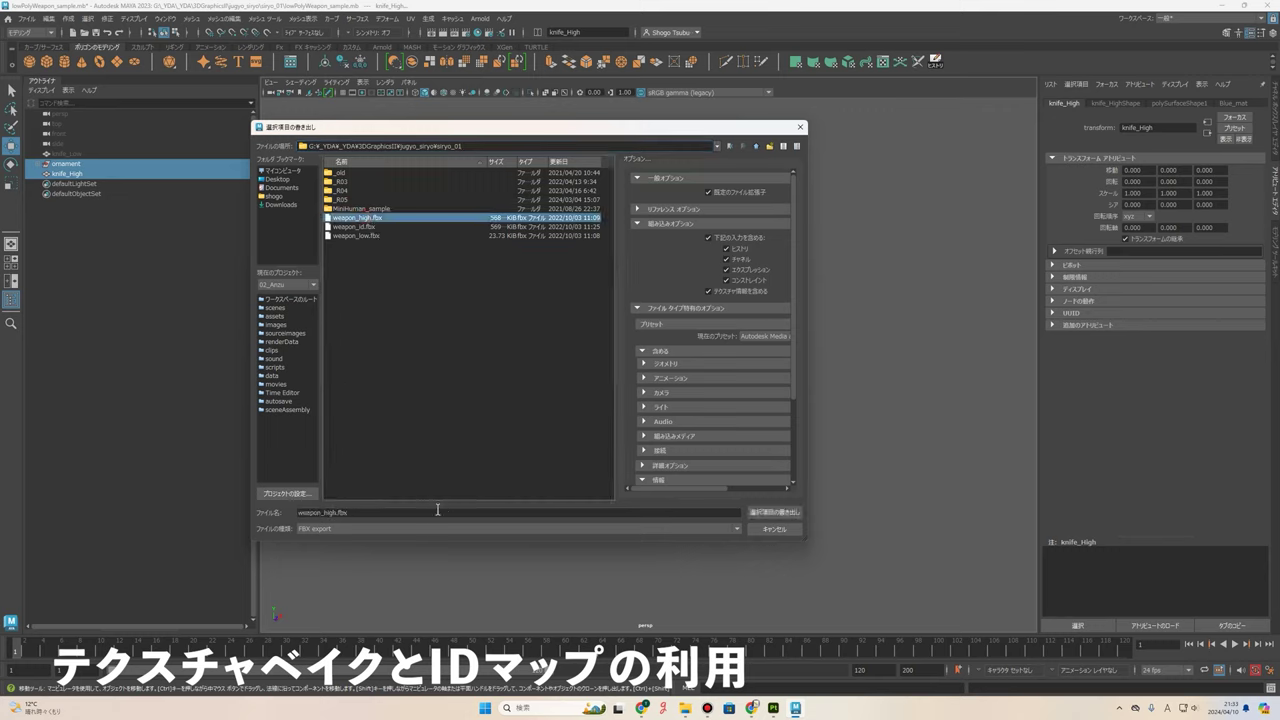
click(690, 710)
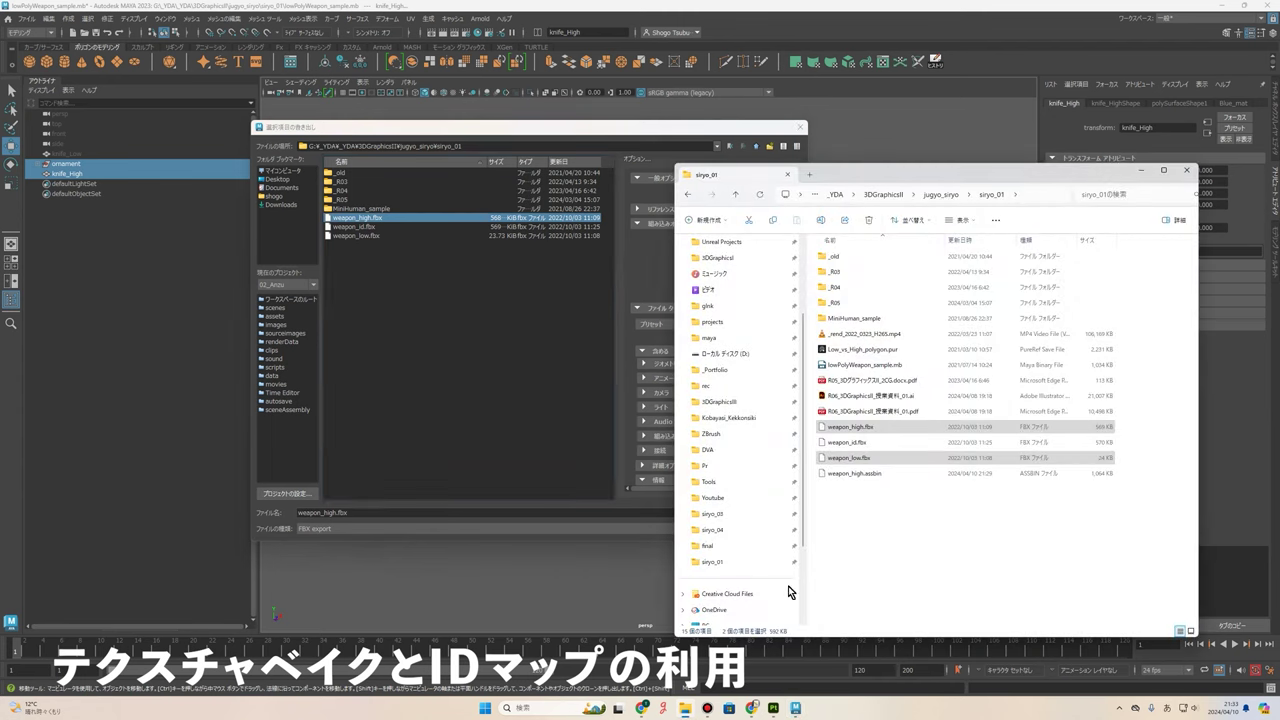
click(337, 512)
drag(337, 511, 326, 510)
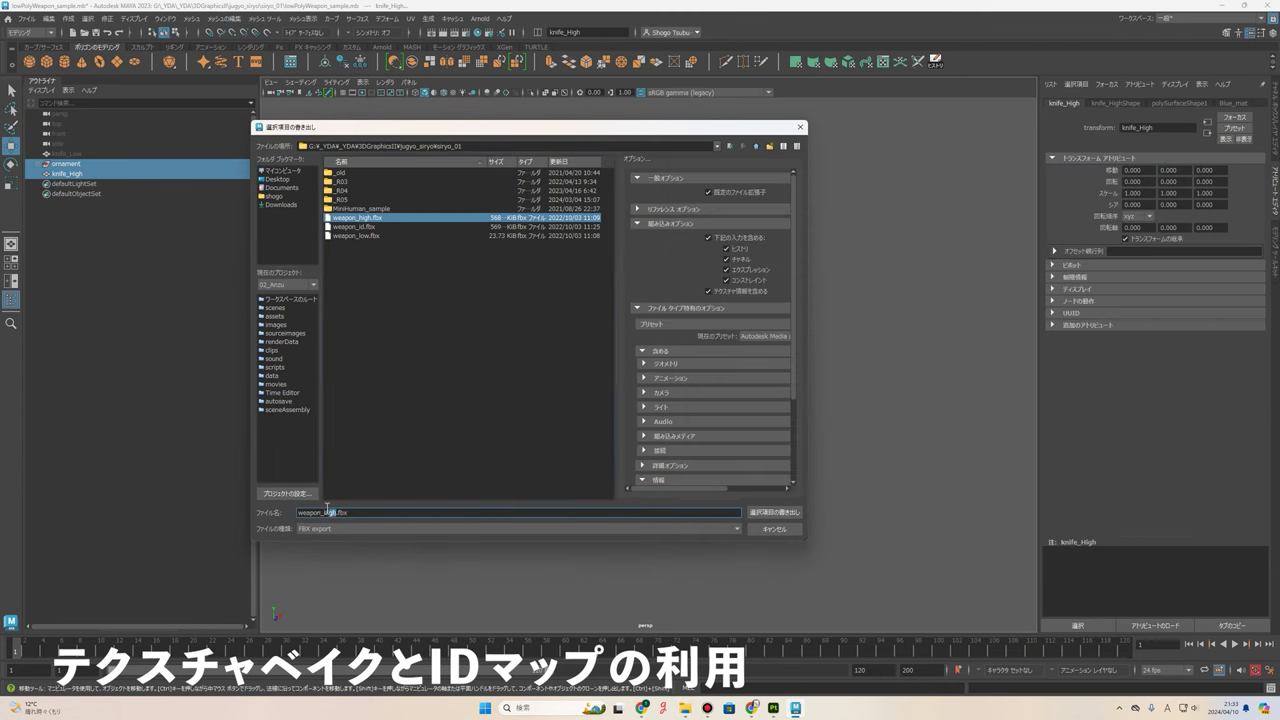
text(id)
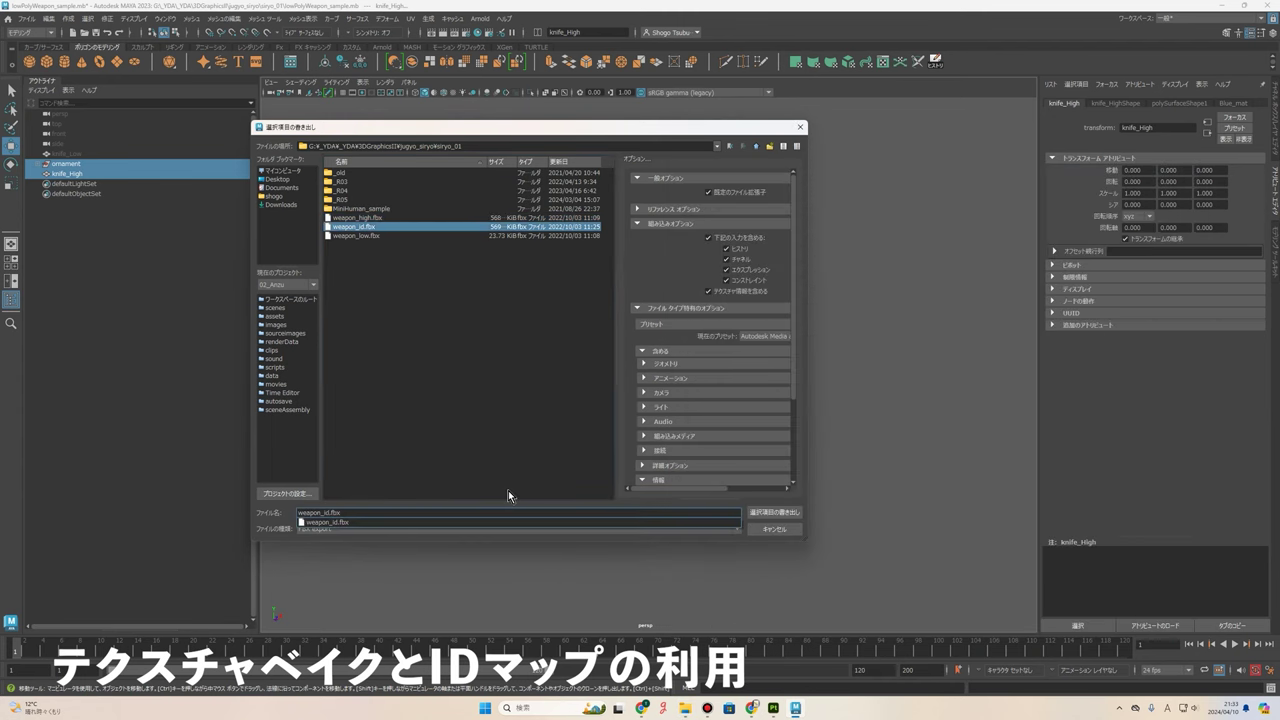
- Export the selection as weapon_id.fbx, confirm it in File Explorer, and return to Painter
click(774, 710)
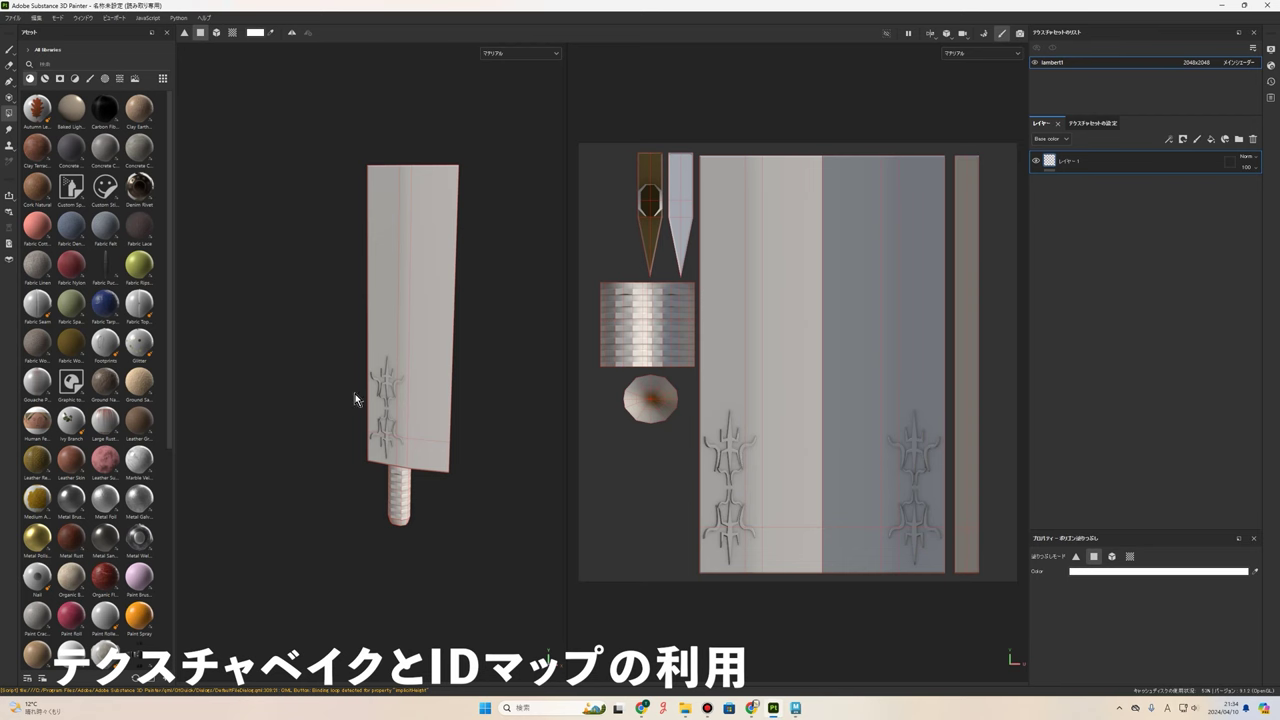
click(1221, 5)
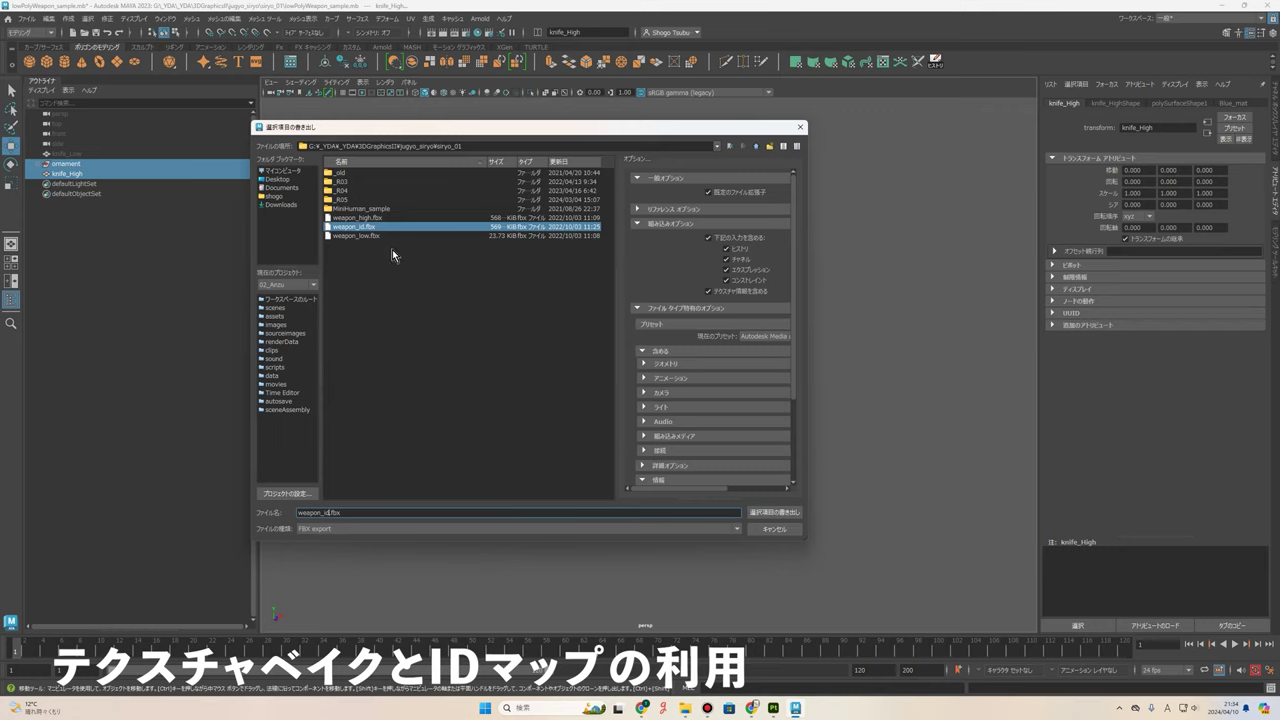
click(340, 531)
click(788, 512)
click(685, 712)
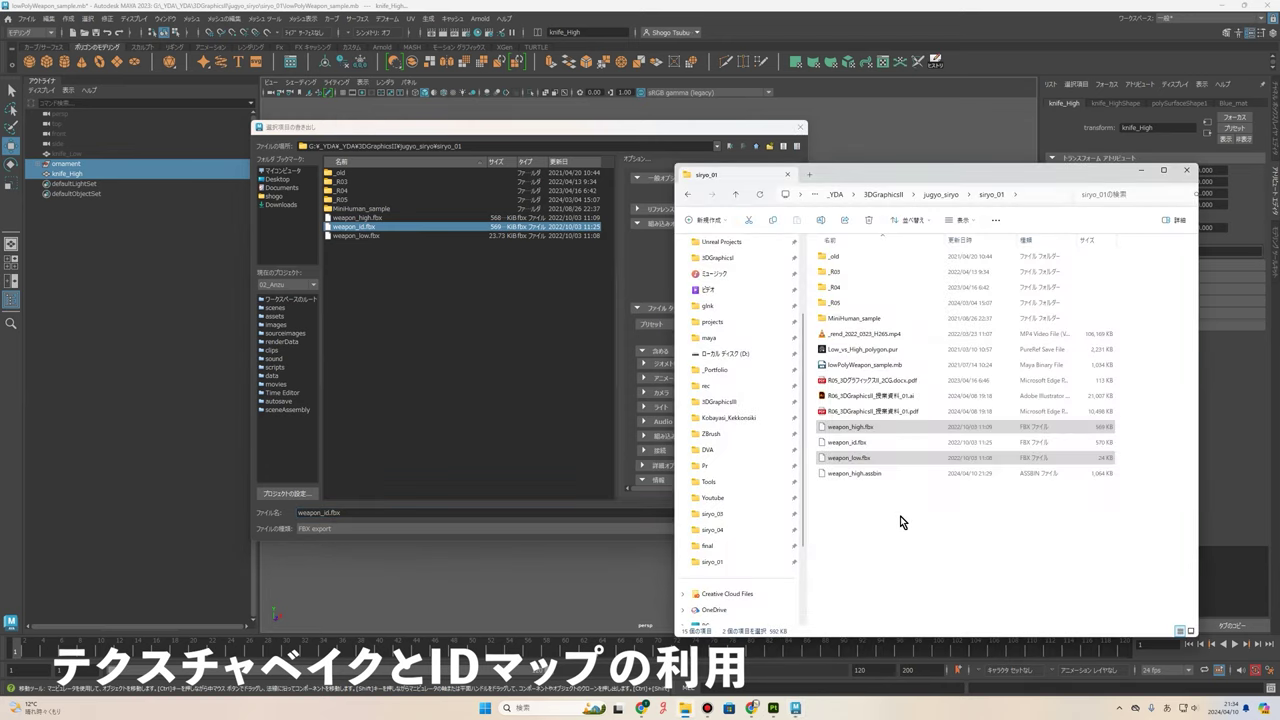
click(866, 452)
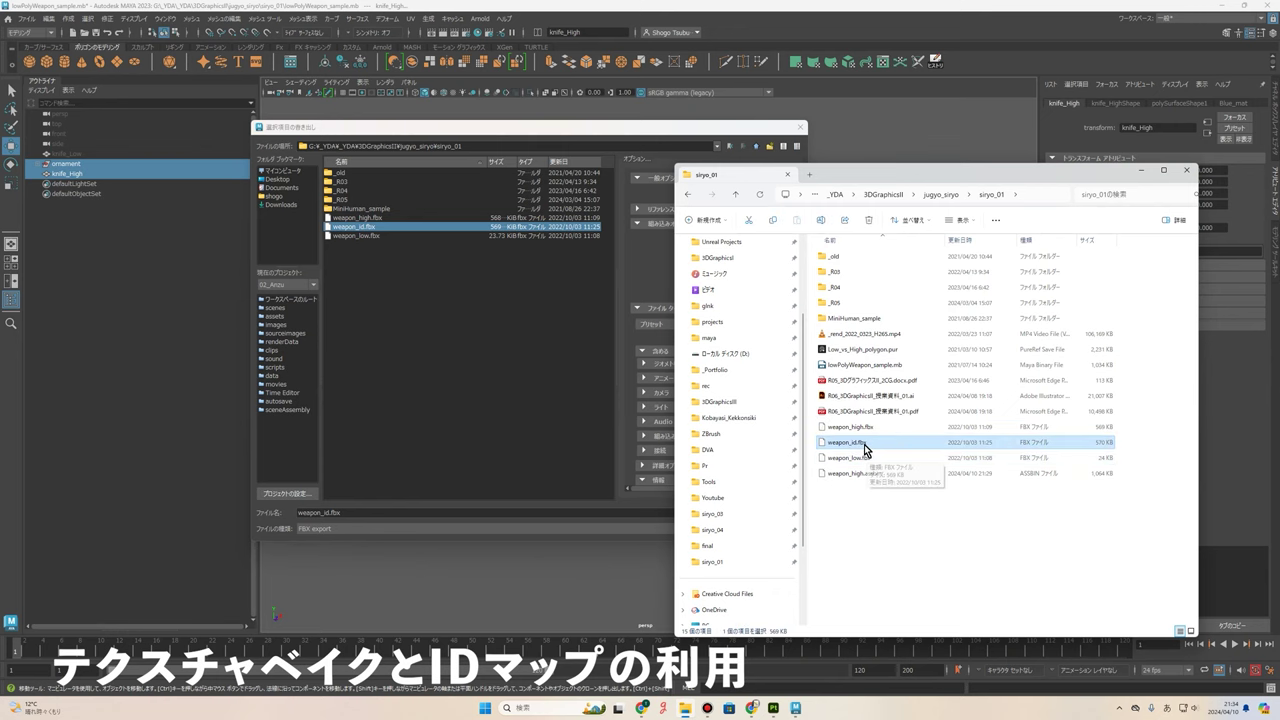
click(775, 708)
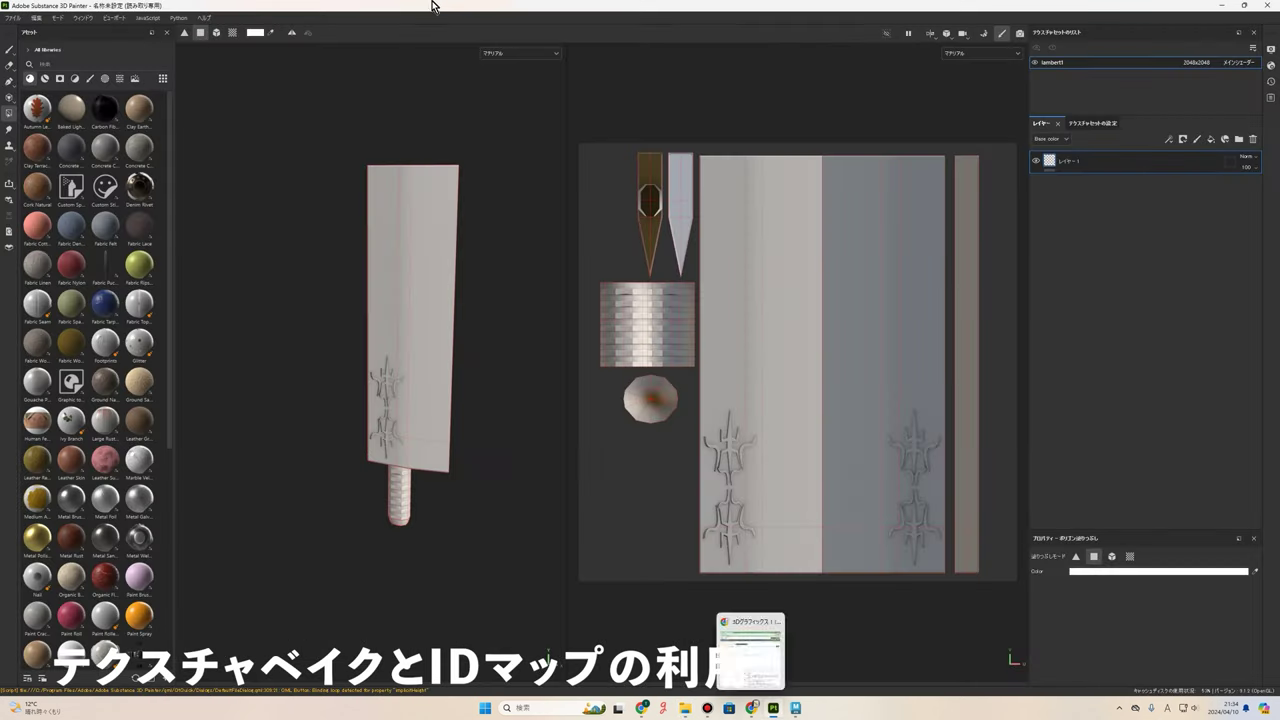
- Zoom onto the knife and show lambert1's Texture Set Settings with its seven baked mesh maps
mouse_move(459, 223)
alt+mouse_down()
mouse_move(400, 277)
mouse_move(365, 218)
alt+mouse_up()
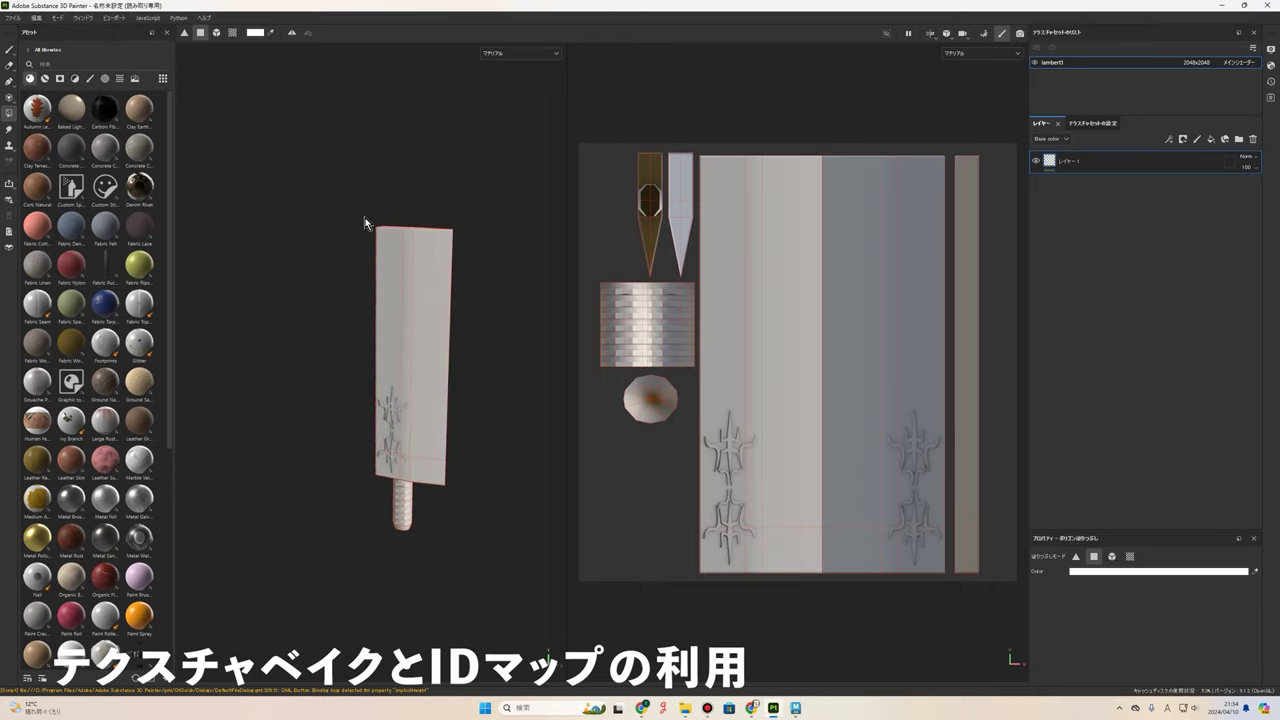
alt+drag(409, 255, 366, 283)
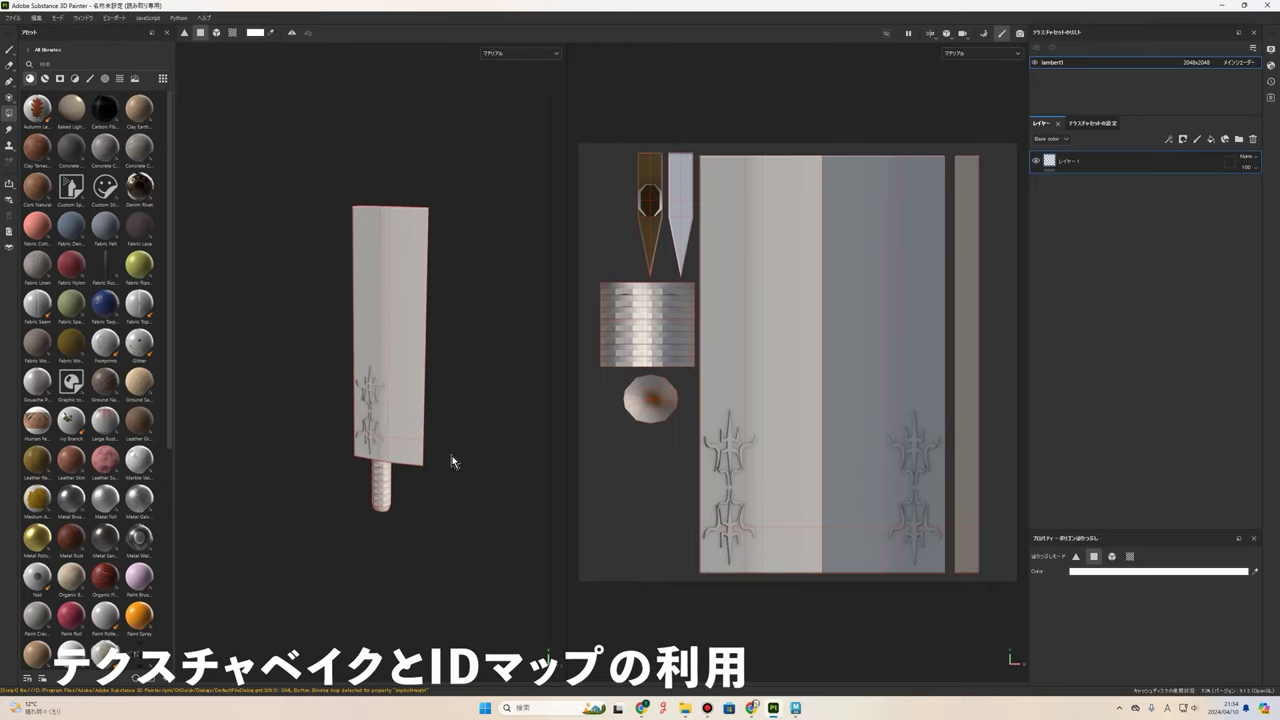
alt+right_drag(452, 456, 190, 265)
mouse_move(436, 496)
alt+mouse_down()
mouse_move(422, 481)
mouse_move(446, 497)
alt+mouse_up()
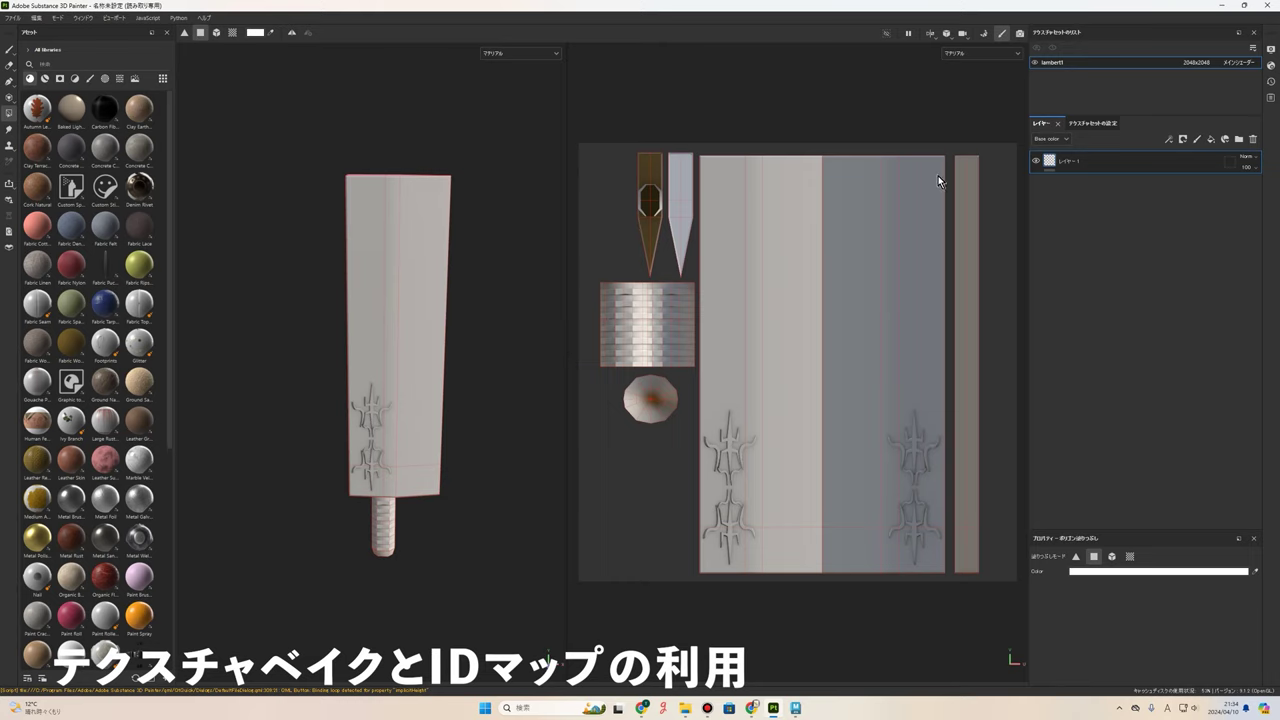
alt+middle_drag(398, 303, 339, 317)
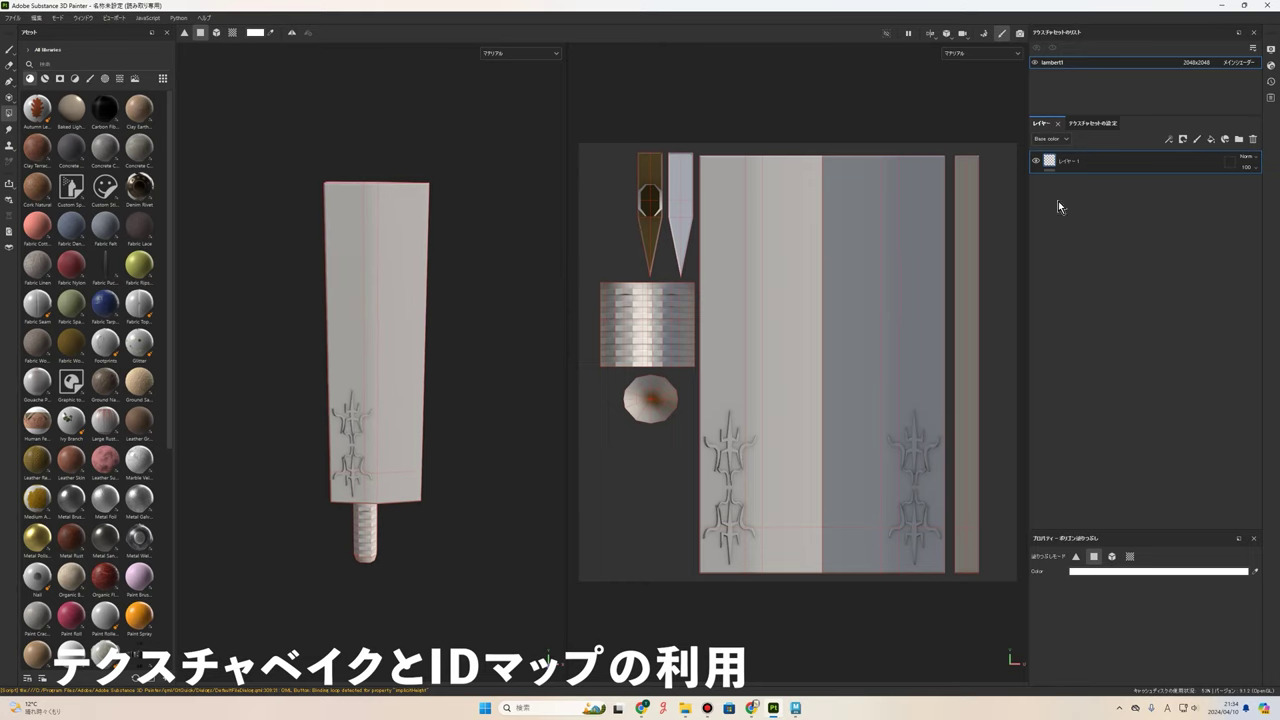
click(1095, 125)
click(1095, 125)
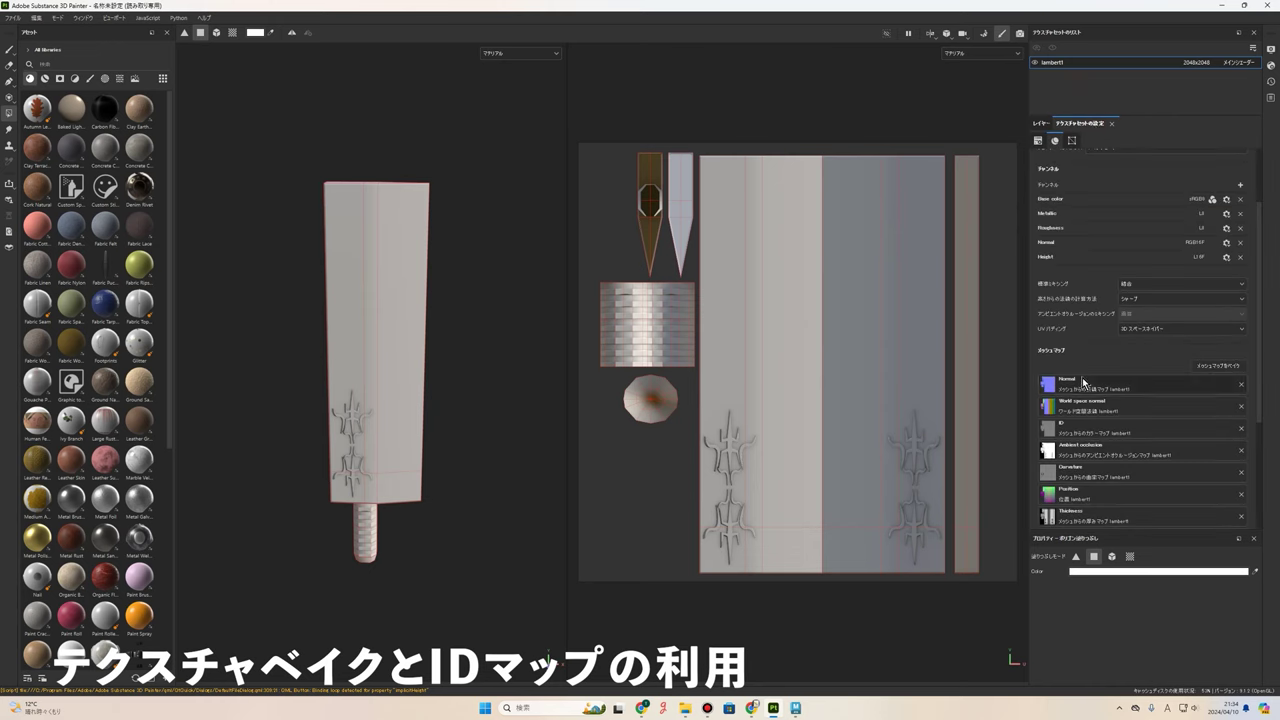
- In the mesh map baking setup, remove the current high-poly mesh path
click(1225, 368)
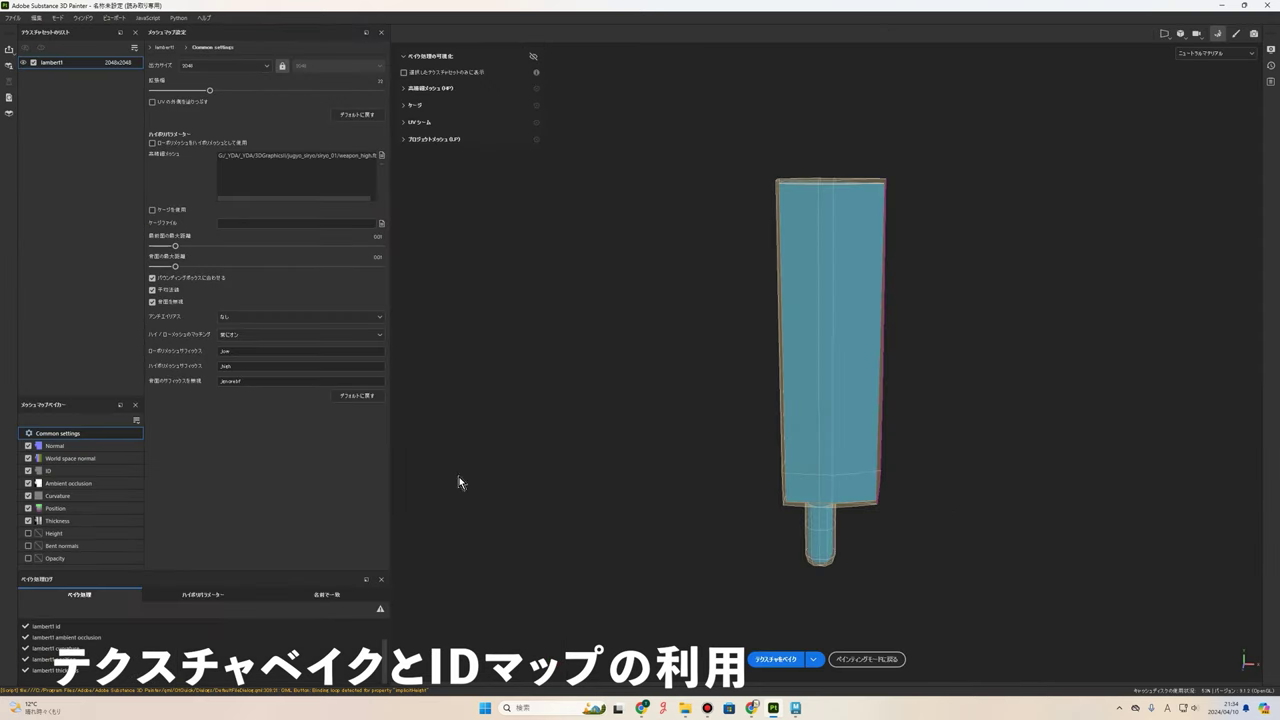
double_click(300, 159)
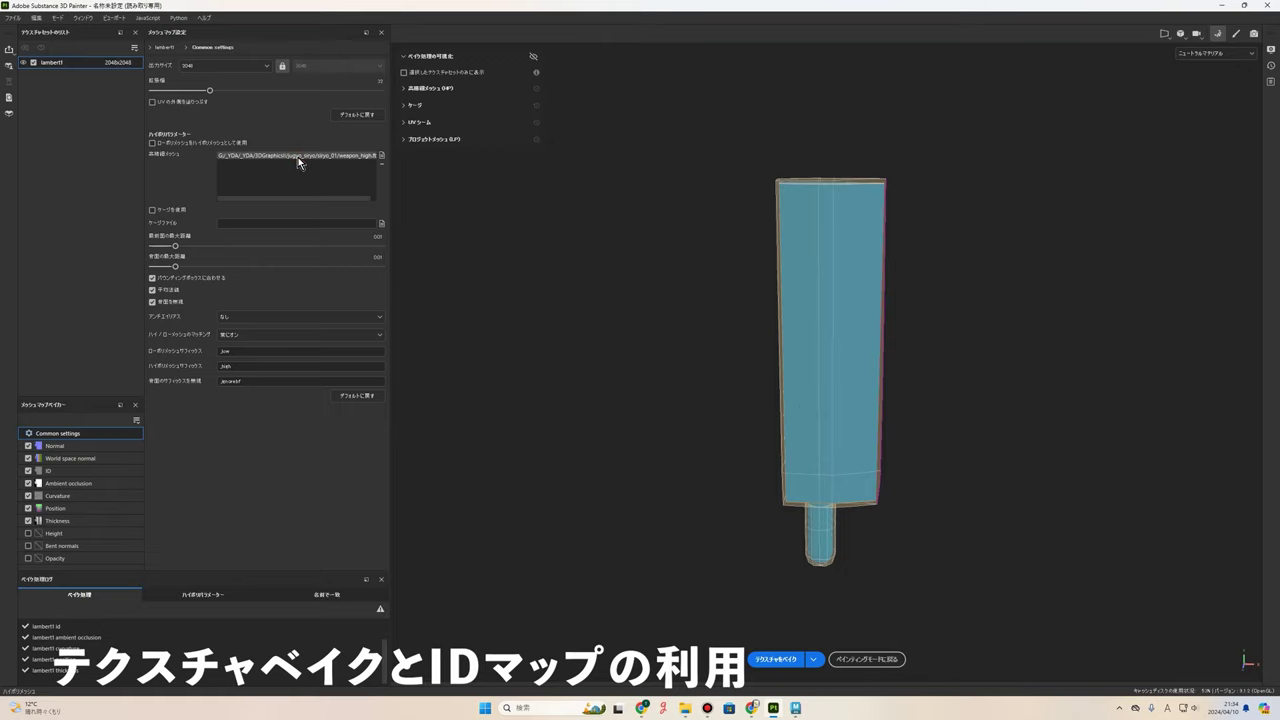
click(340, 157)
click(382, 168)
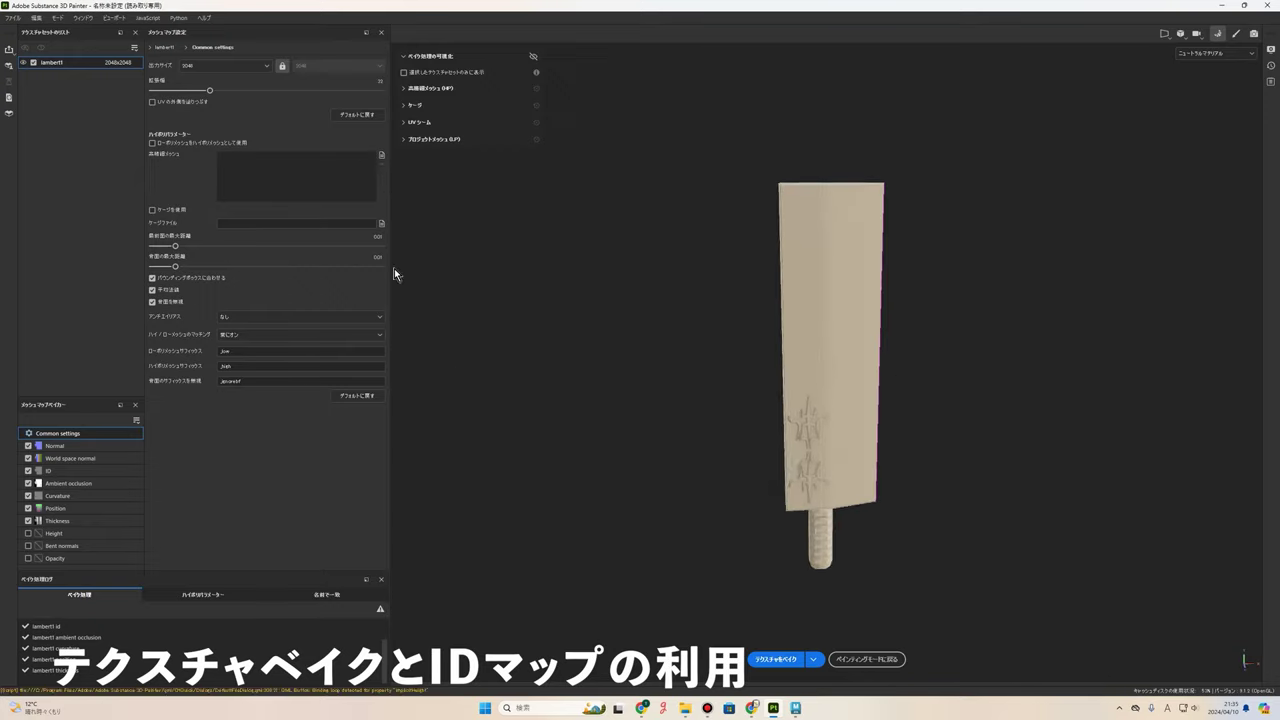
- Load weapon_id.fbx as the high-poly mesh and bake the selected textures
click(381, 155)
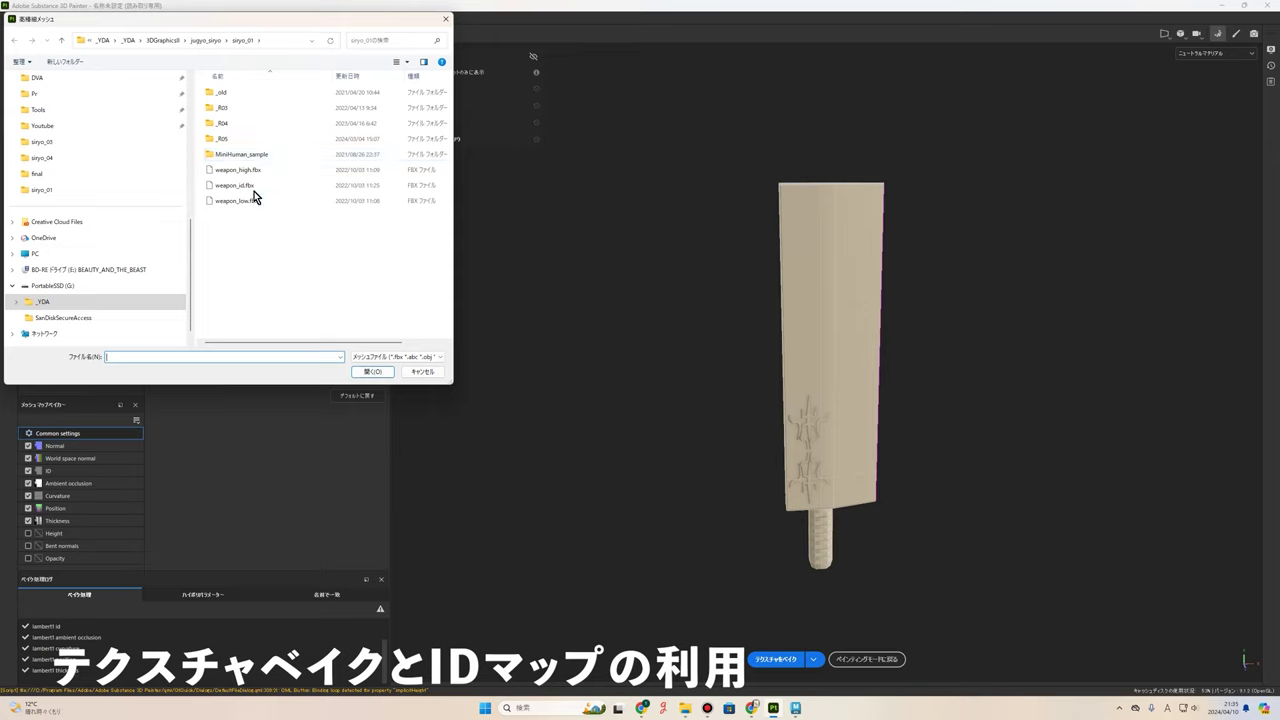
click(249, 188)
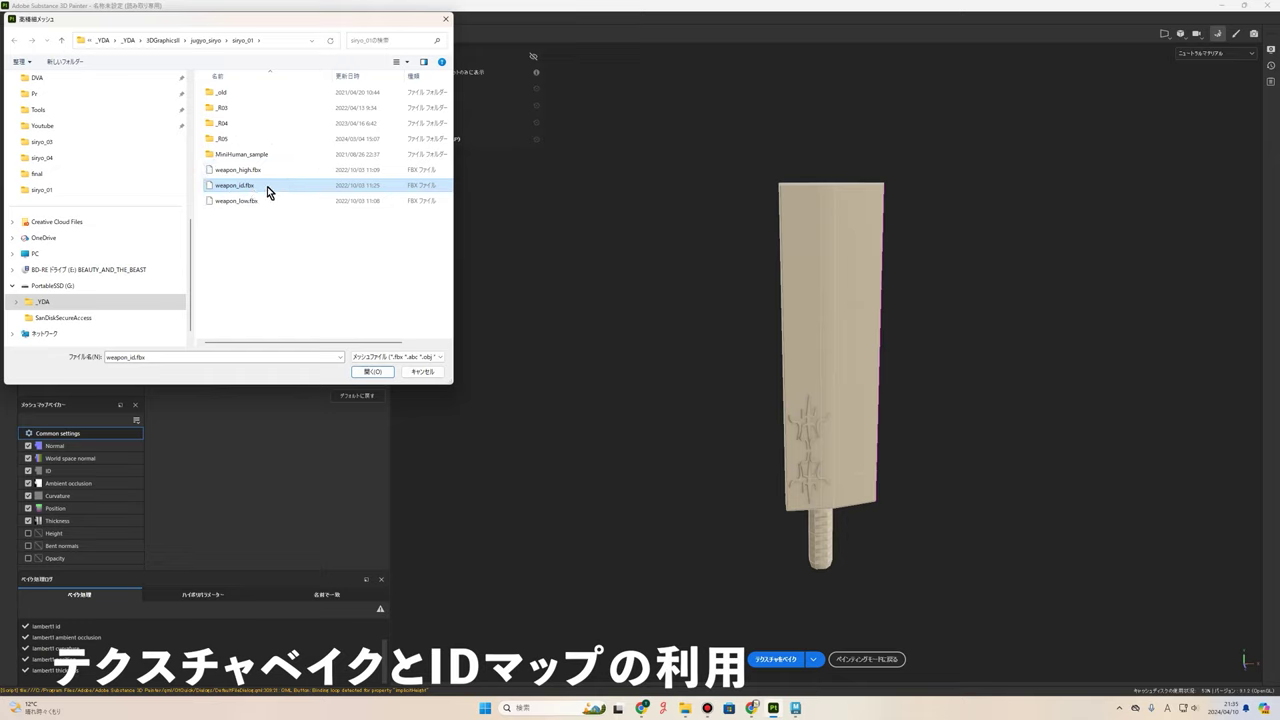
click(248, 186)
key(Escape)
click(386, 375)
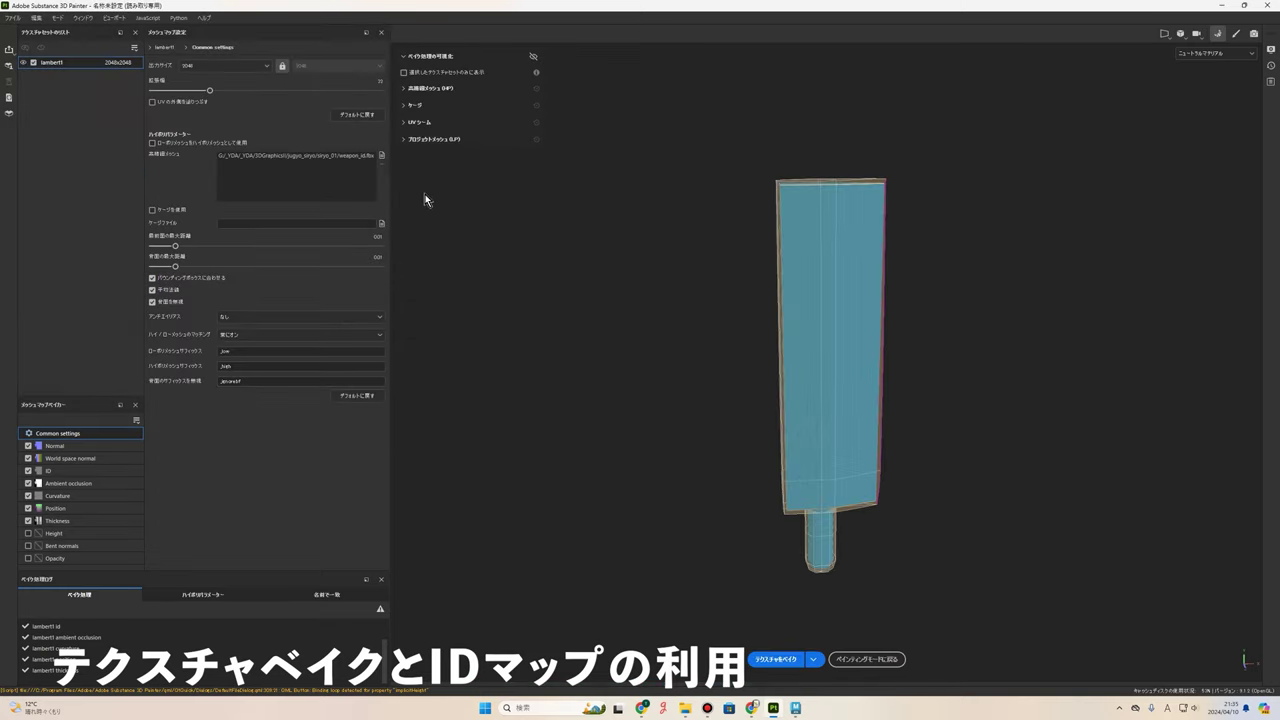
click(796, 661)
- Return to painting mode with the knife turned frontal and zoomed in
click(868, 661)
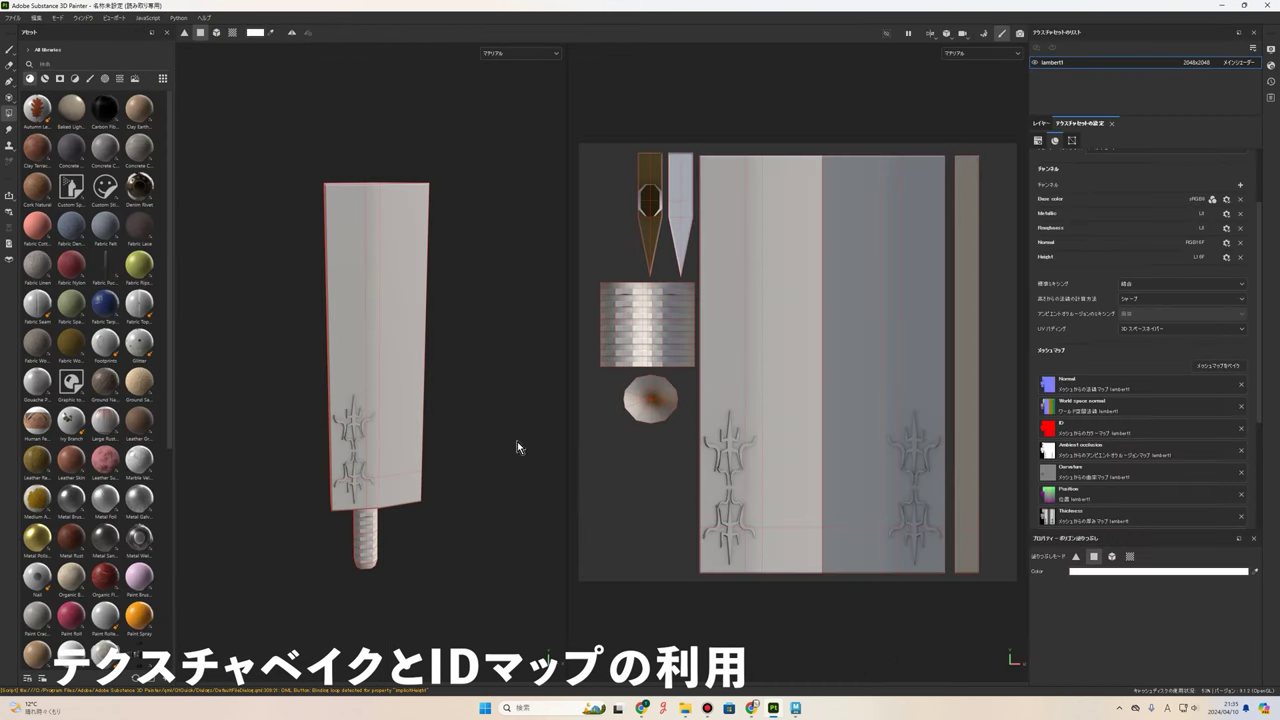
mouse_move(483, 416)
alt+mouse_down()
mouse_move(497, 421)
mouse_move(466, 430)
alt+mouse_up()
scroll(466, 430, up, 1)
scroll(1106, 436, down, 2)
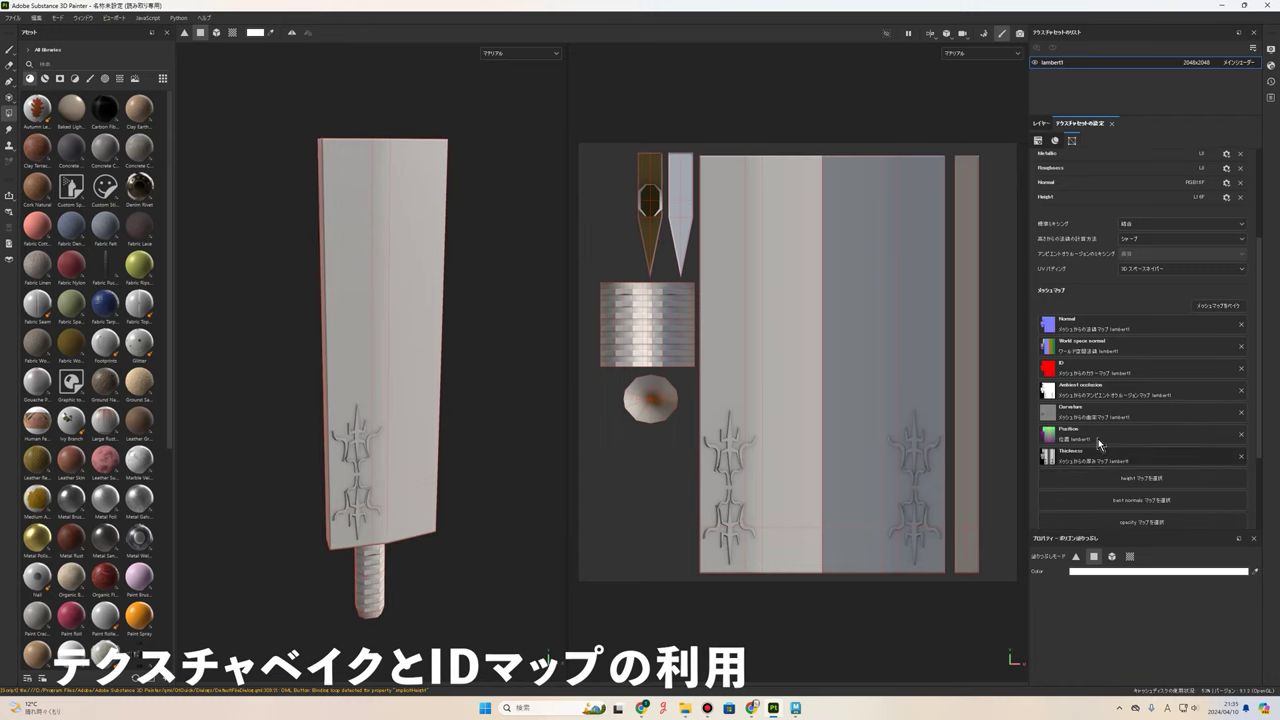
- Check the newly baked red ID map in Texture Set Settings, then show the layer stack
click(1057, 371)
scroll(1129, 387, up, 2)
scroll(1133, 389, up, 1)
scroll(1060, 450, down, 1)
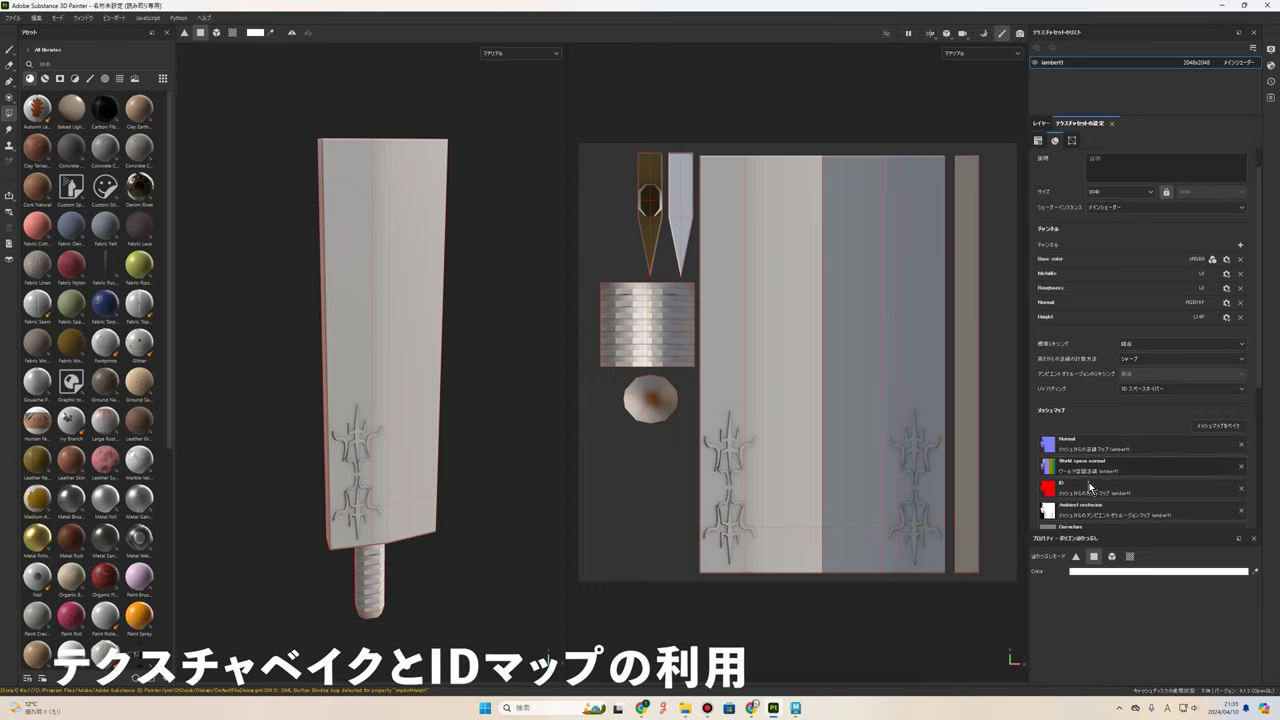
scroll(1098, 488, up, 1)
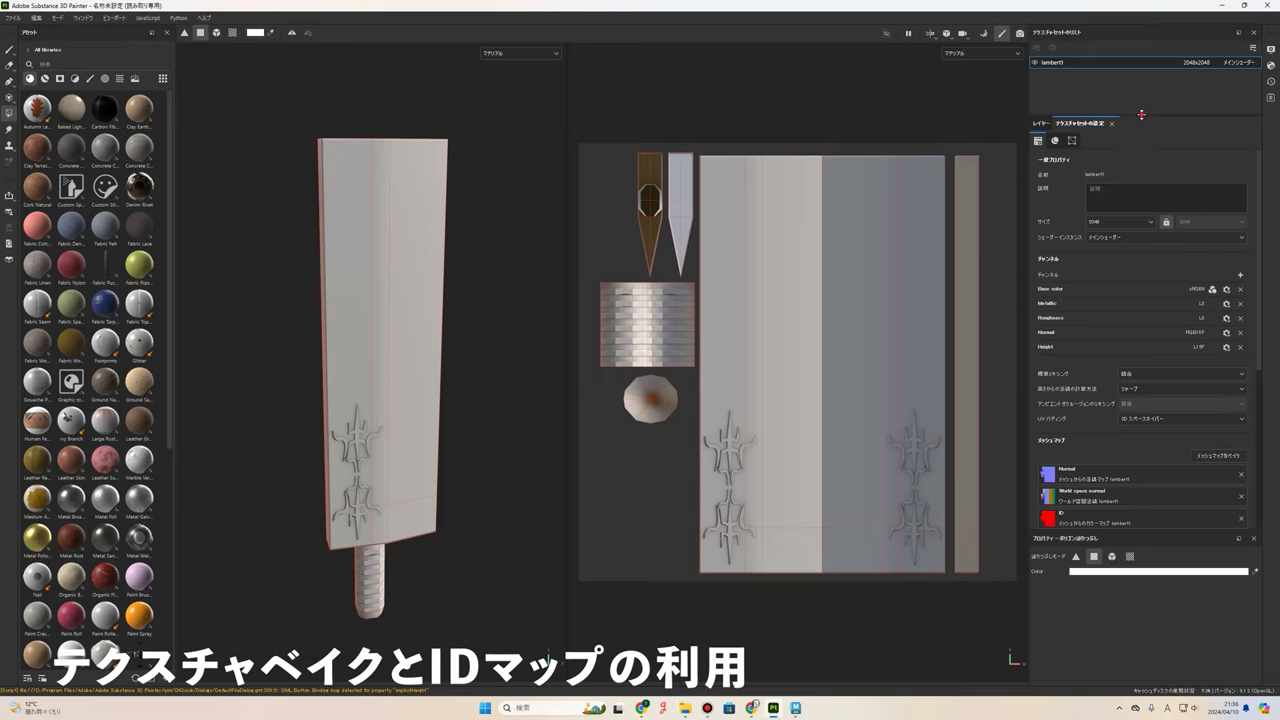
mouse_move(1141, 117)
mouse_down()
mouse_move(1126, 236)
mouse_move(1126, 143)
mouse_up()
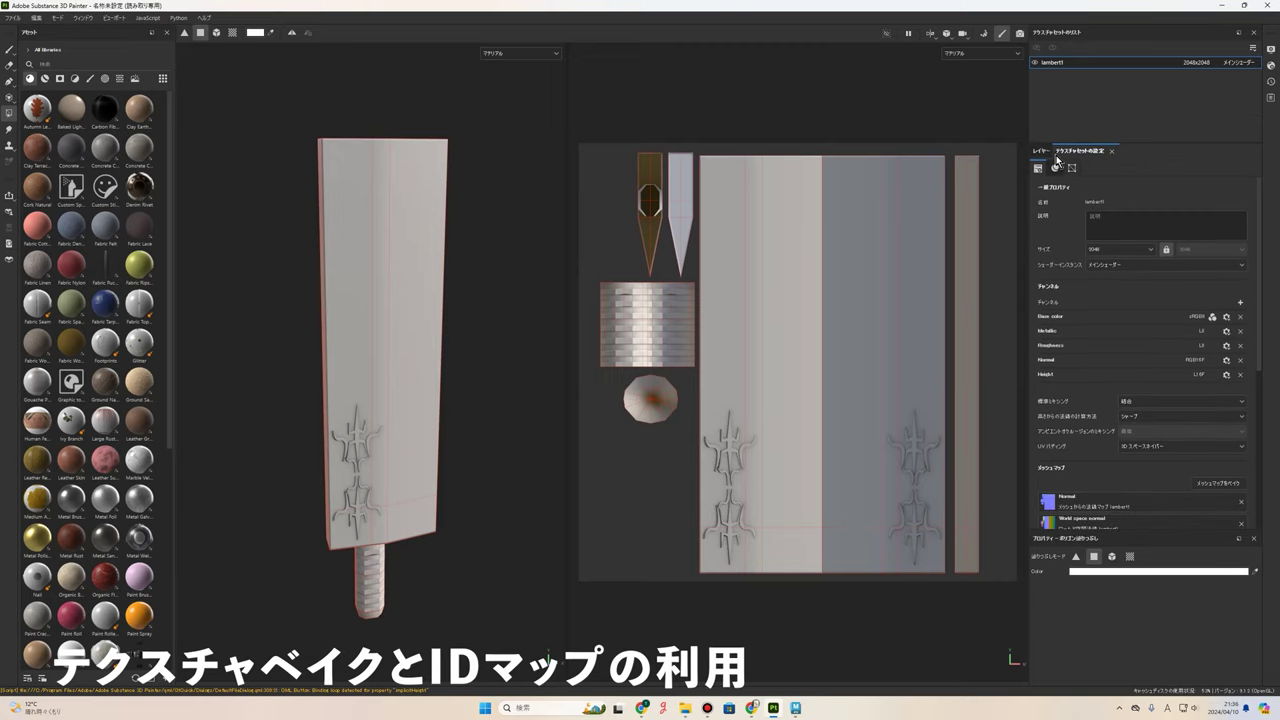
click(1041, 152)
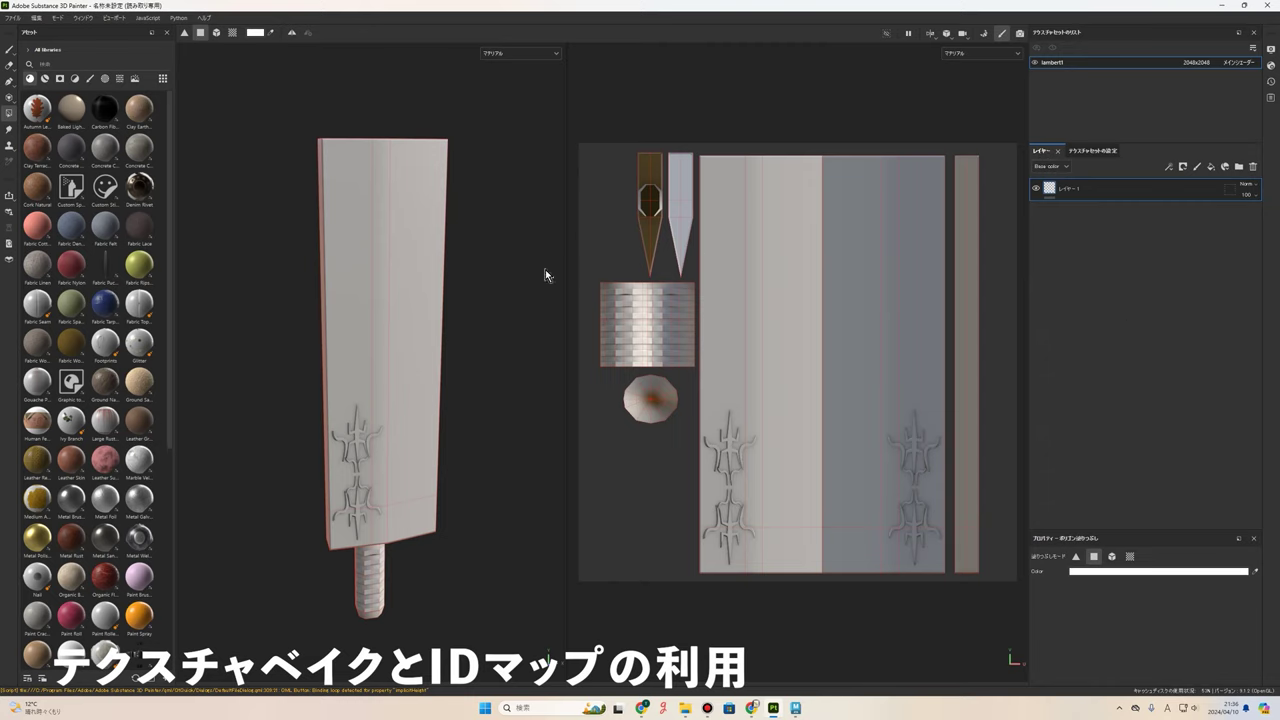
- Filter the shelf to Smart Materials and drop Iron Forged Old onto the knife's layer stack
key(f)
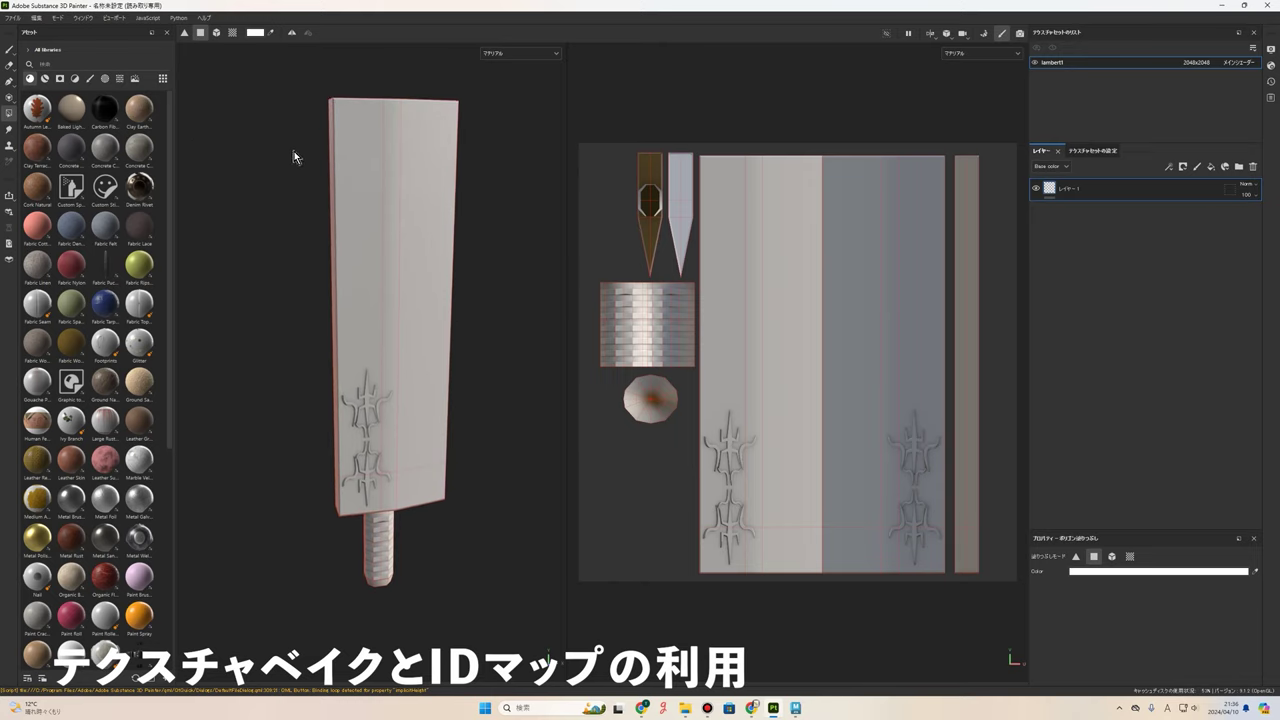
click(45, 80)
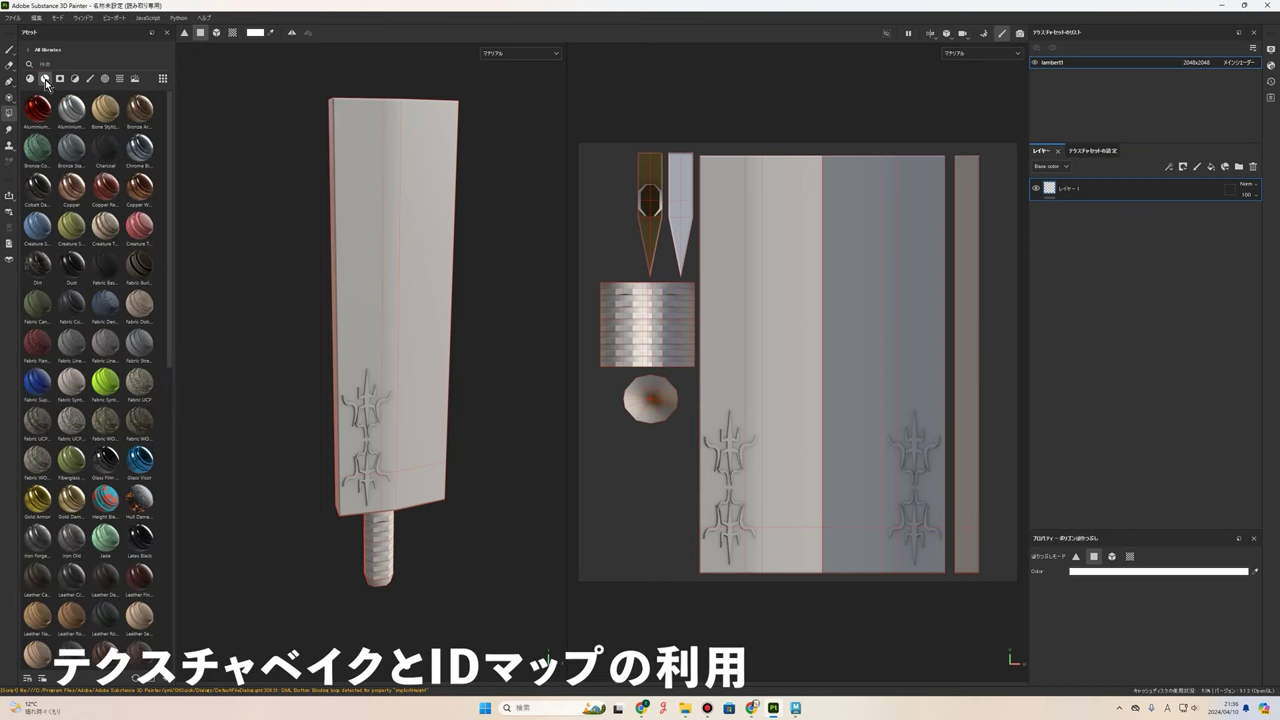
click(45, 80)
click(45, 80)
mouse_move(37, 539)
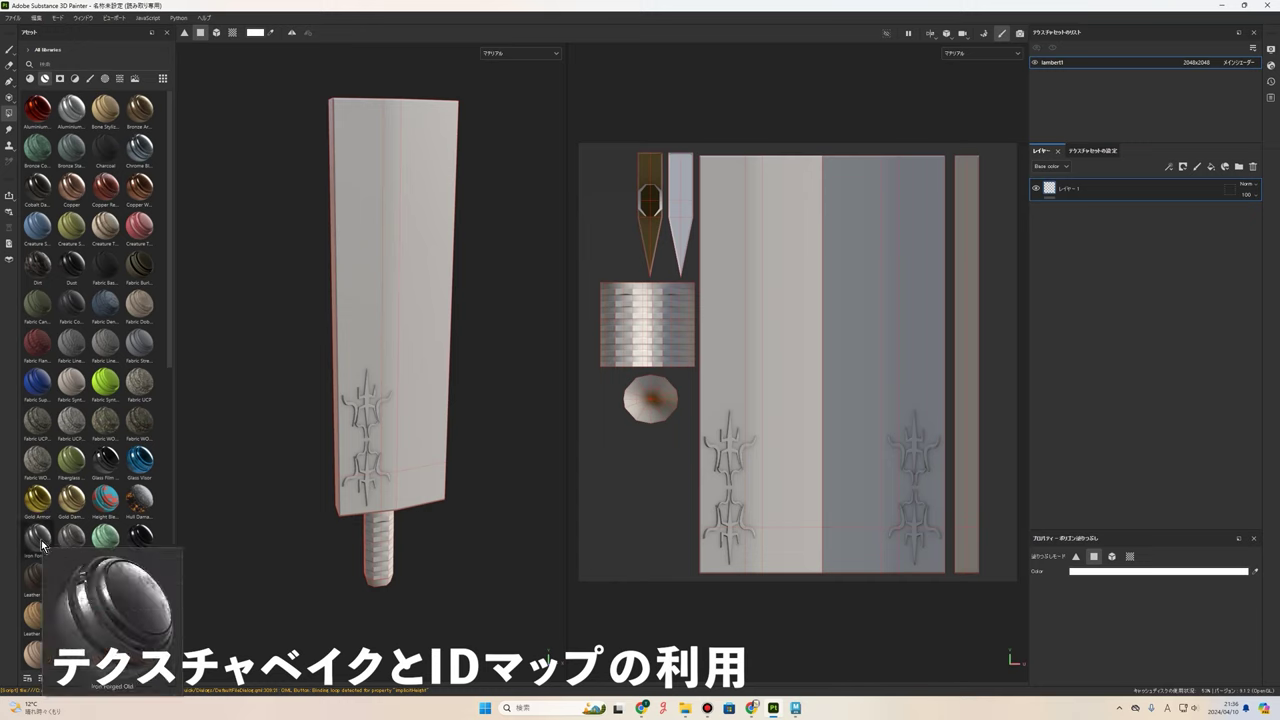
drag(42, 545, 1116, 241)
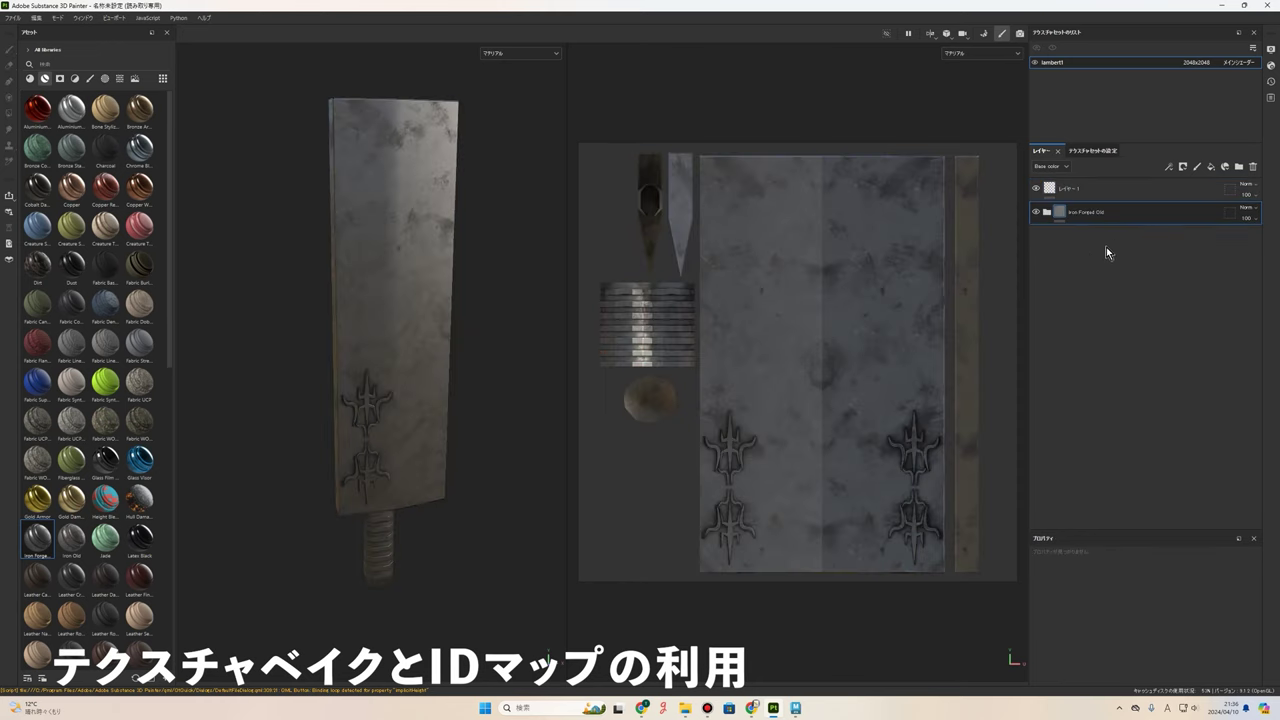
mouse_move(413, 395)
alt+mouse_down()
mouse_move(614, 357)
mouse_move(495, 400)
mouse_move(483, 337)
mouse_move(646, 343)
mouse_move(468, 410)
alt+mouse_up()
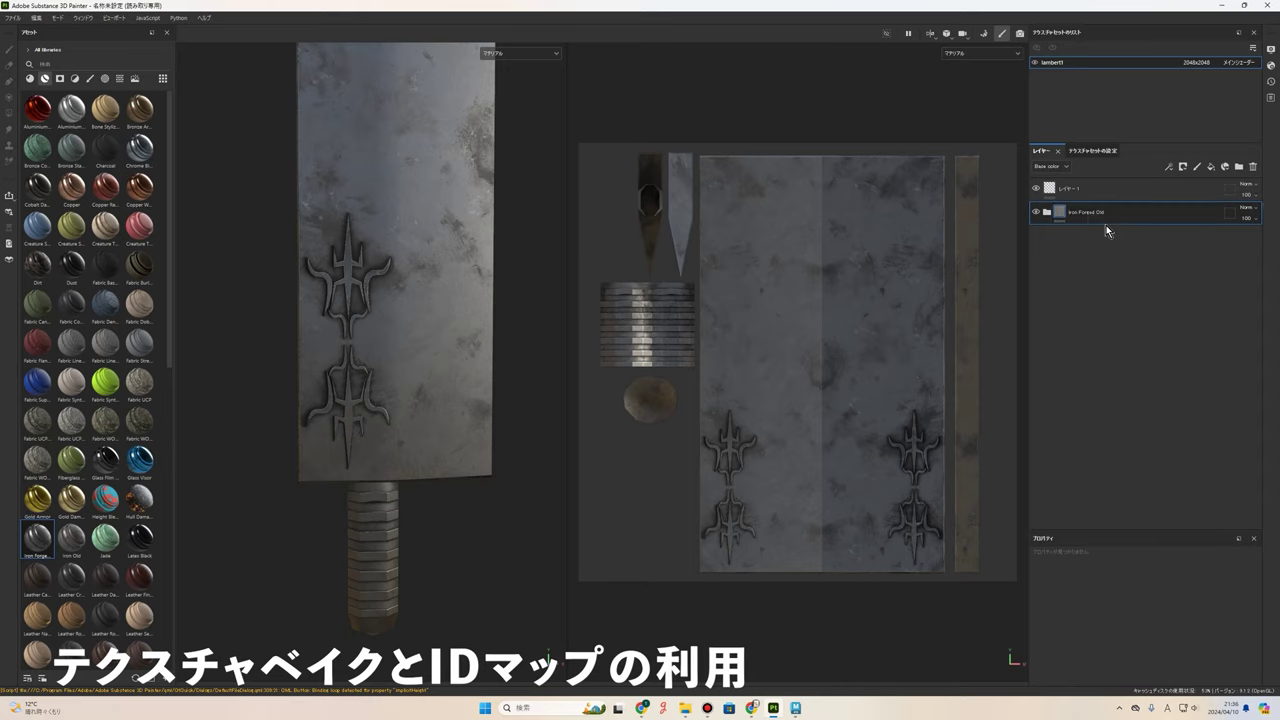
- Add a colour-selection mask to the Iron Forged Old group and bring up Pick color for the ID map
click(1091, 221)
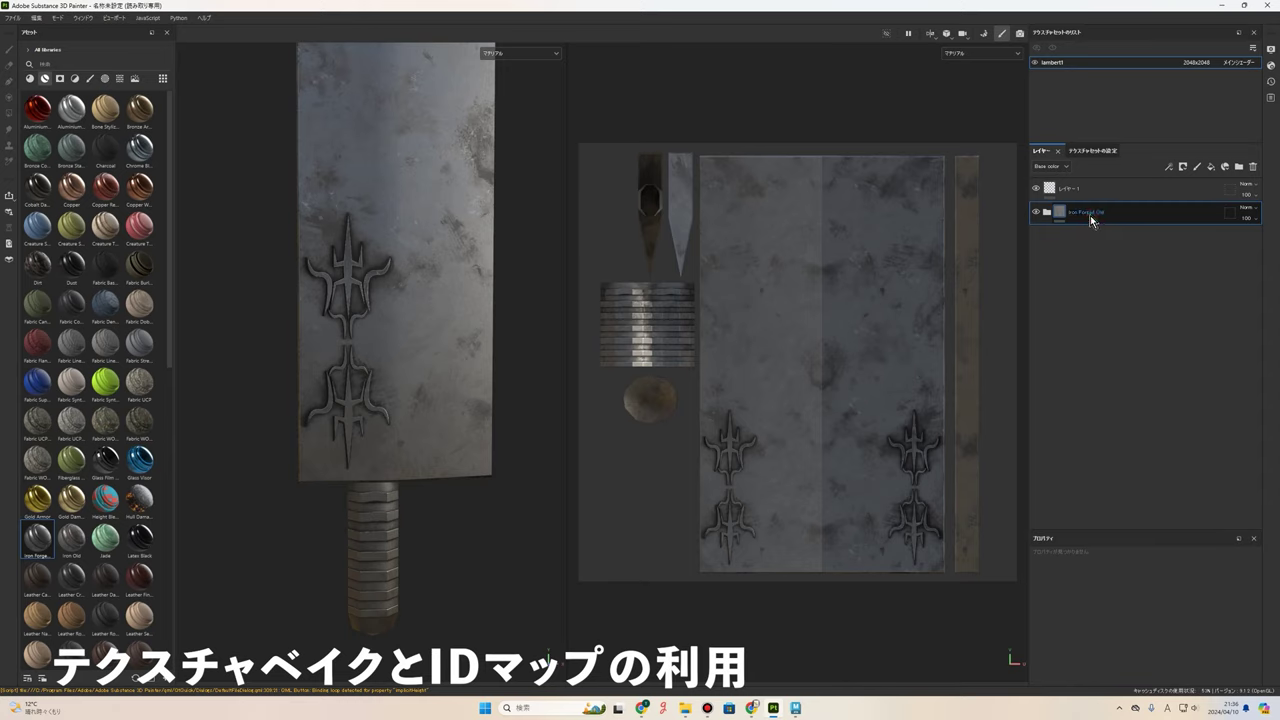
click(1046, 214)
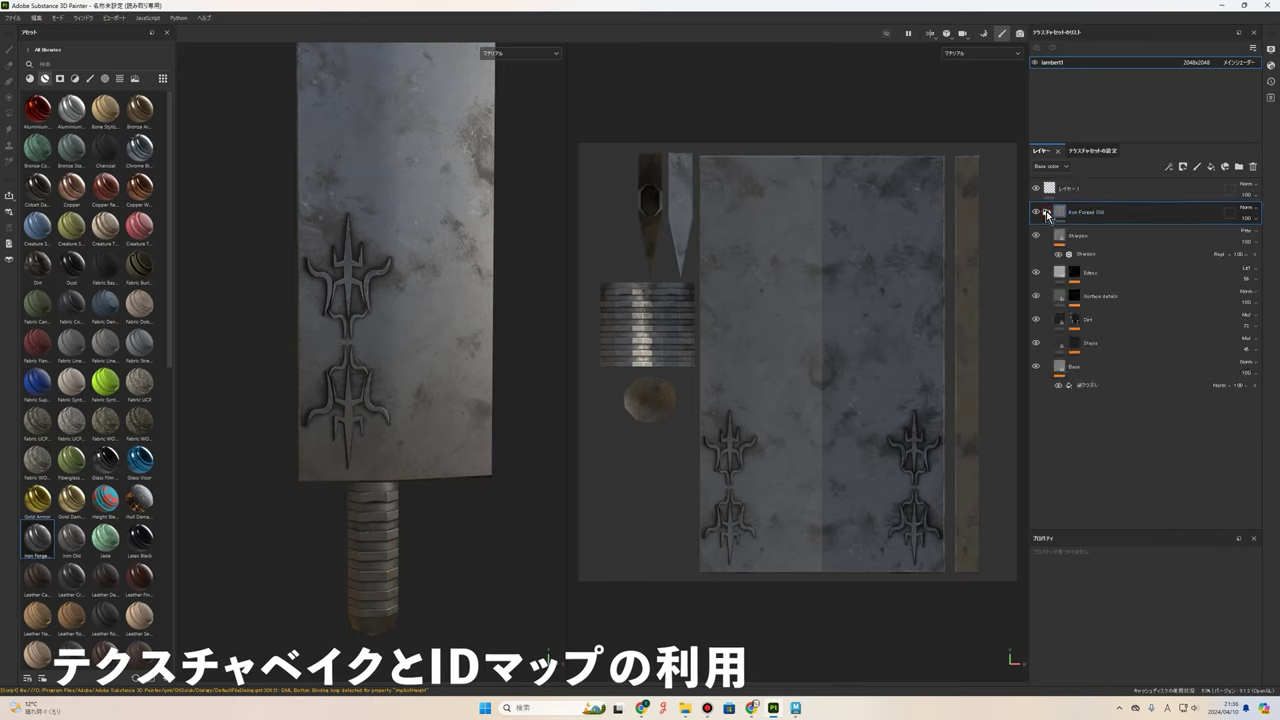
click(1046, 214)
right_click(1091, 221)
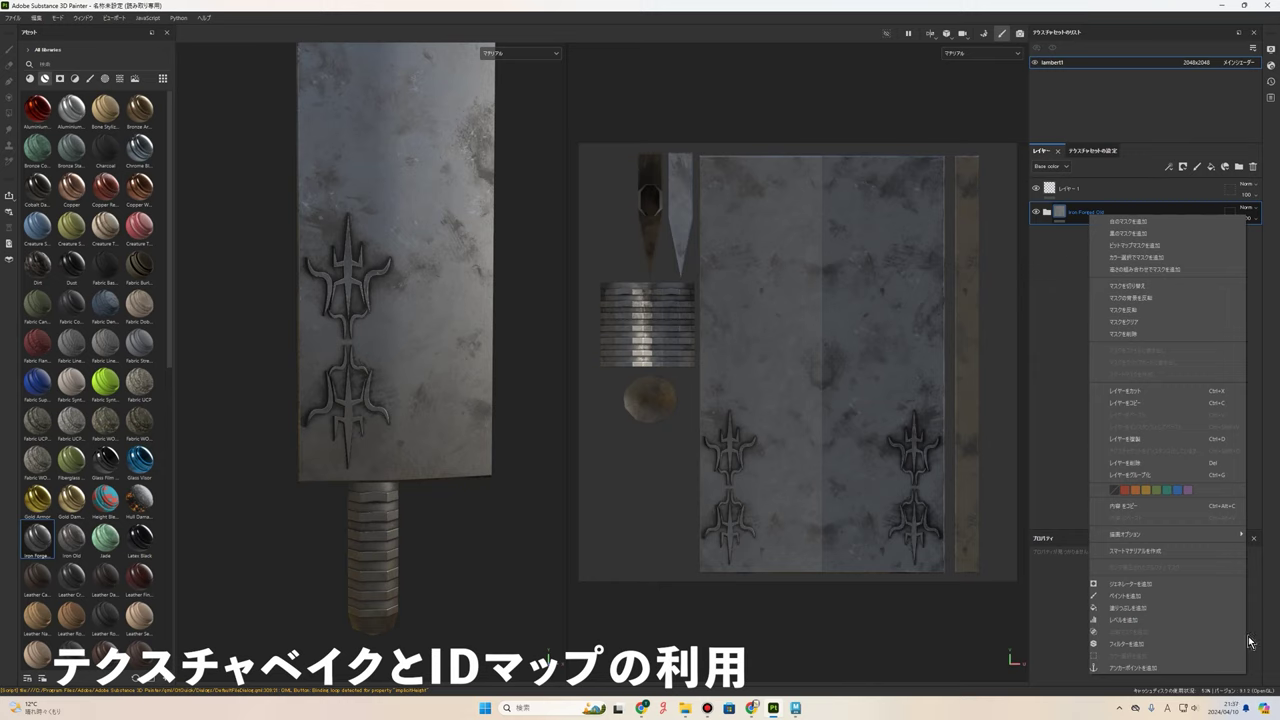
click(1160, 264)
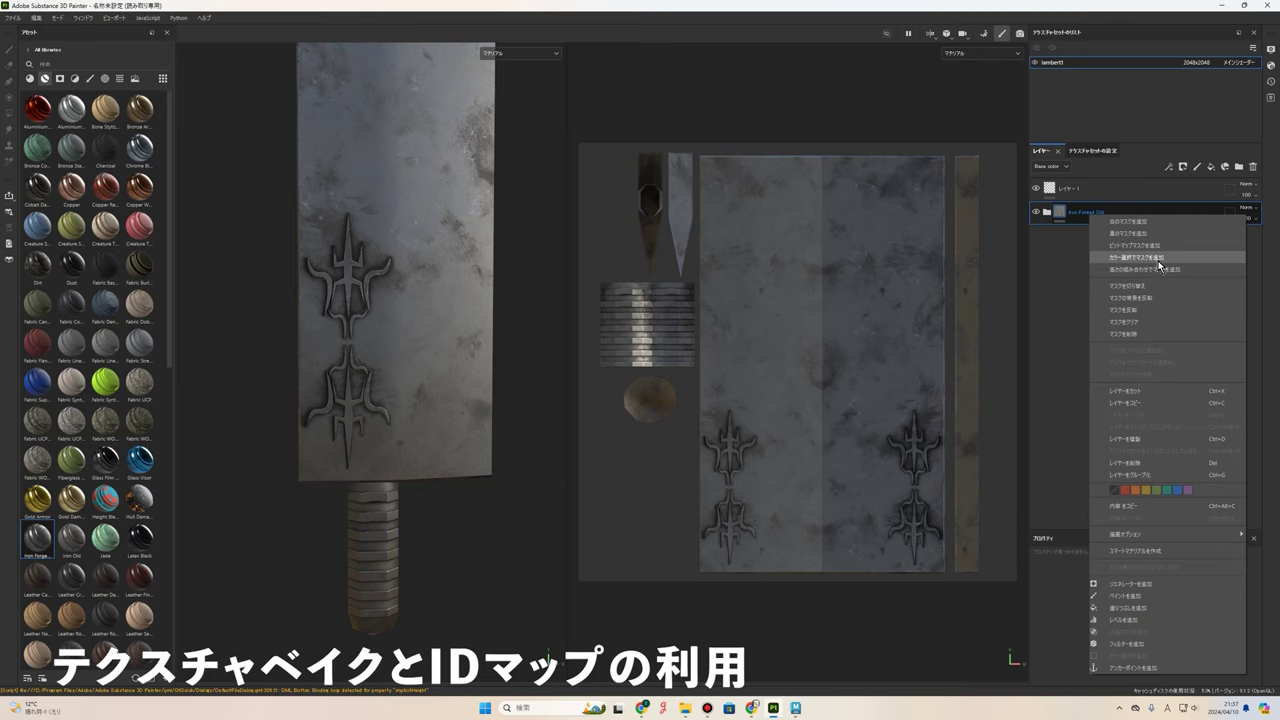
click(1160, 265)
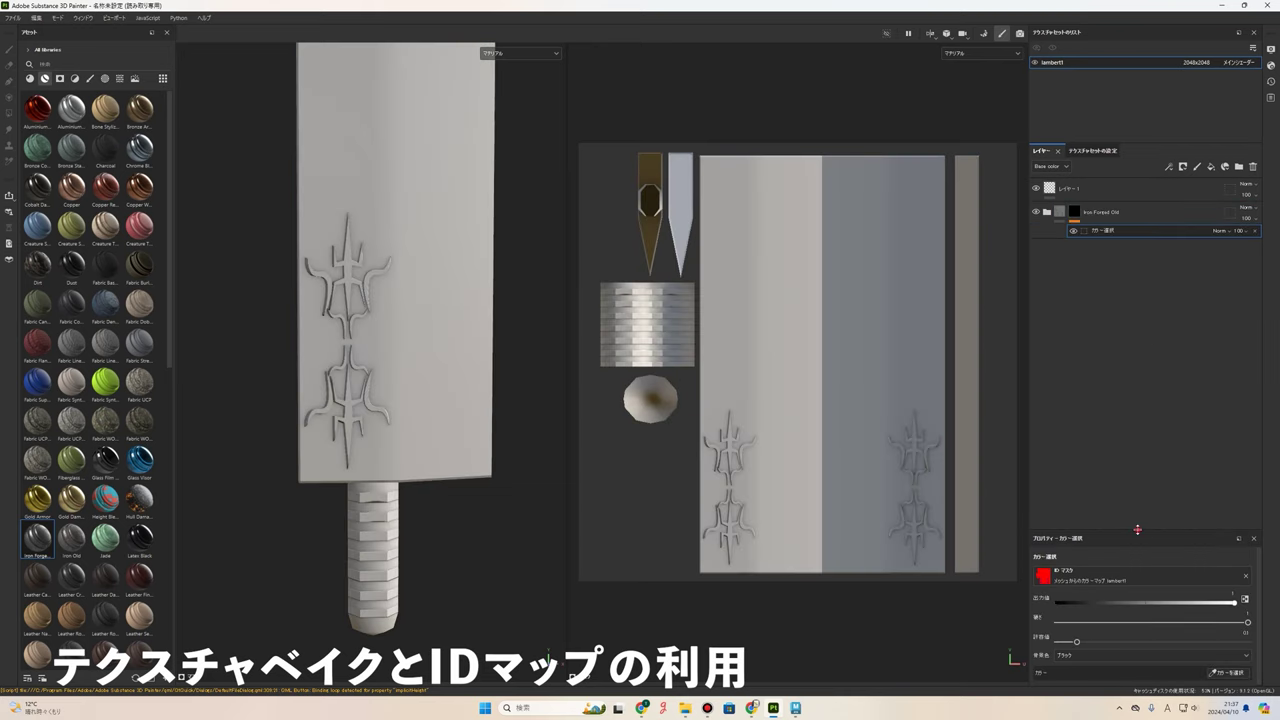
drag(1140, 533, 1160, 360)
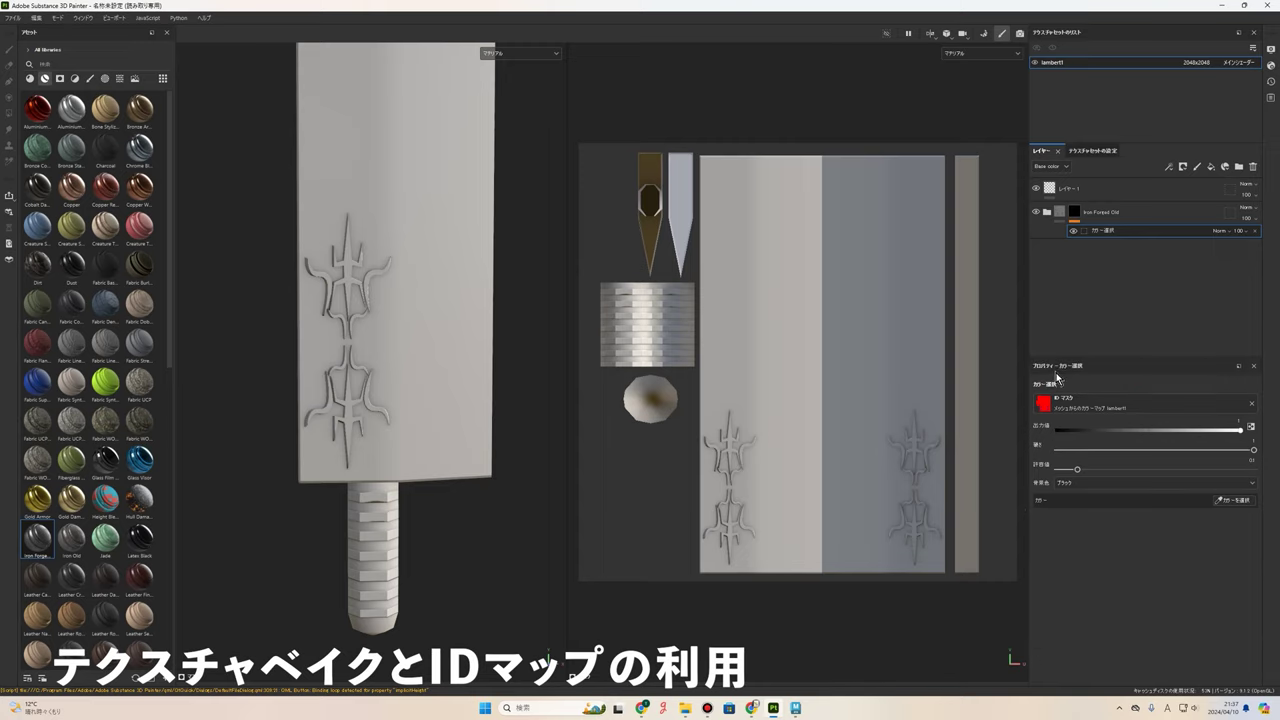
click(1245, 505)
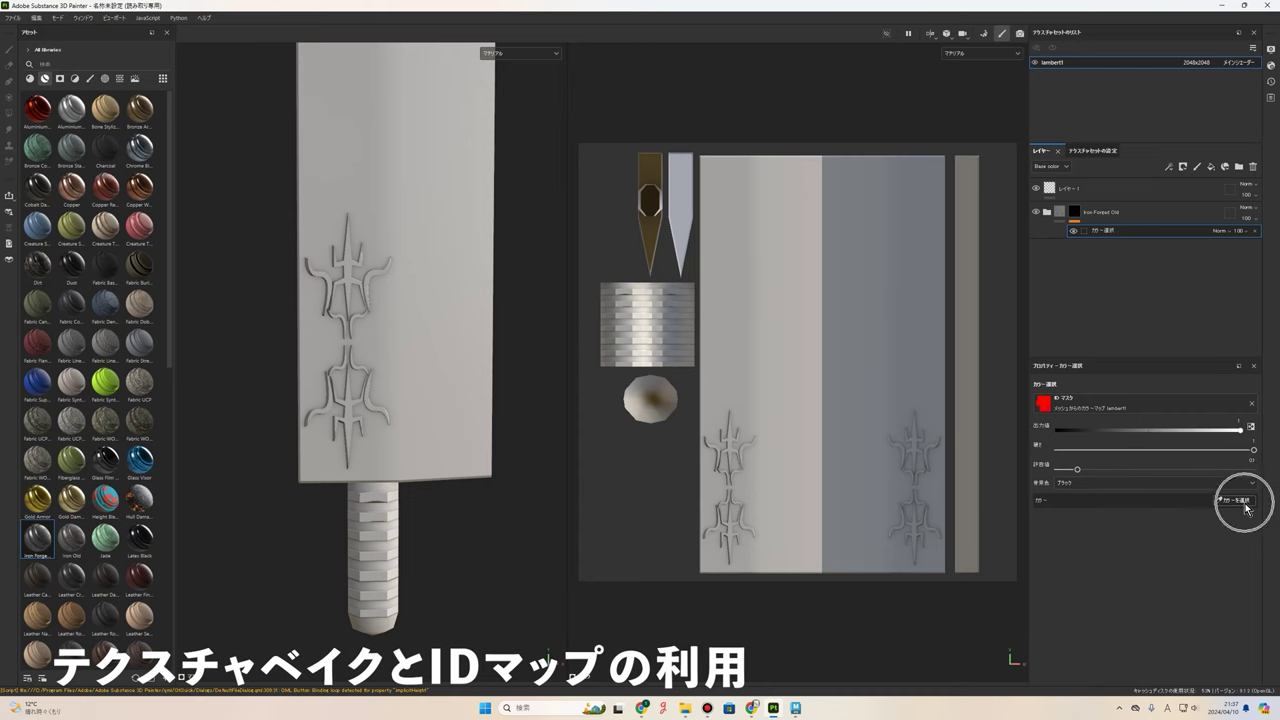
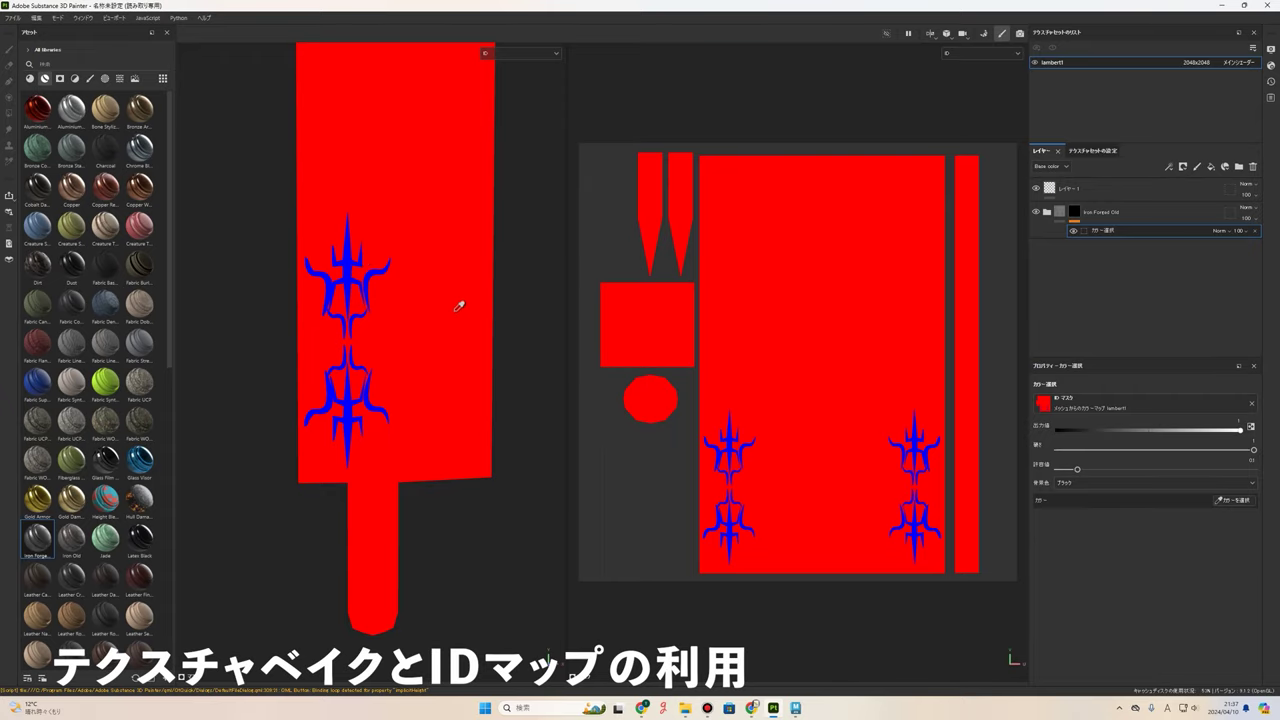
- Pick the red ID colour so the Iron Forged Old steel is masked to the red area
click(438, 297)
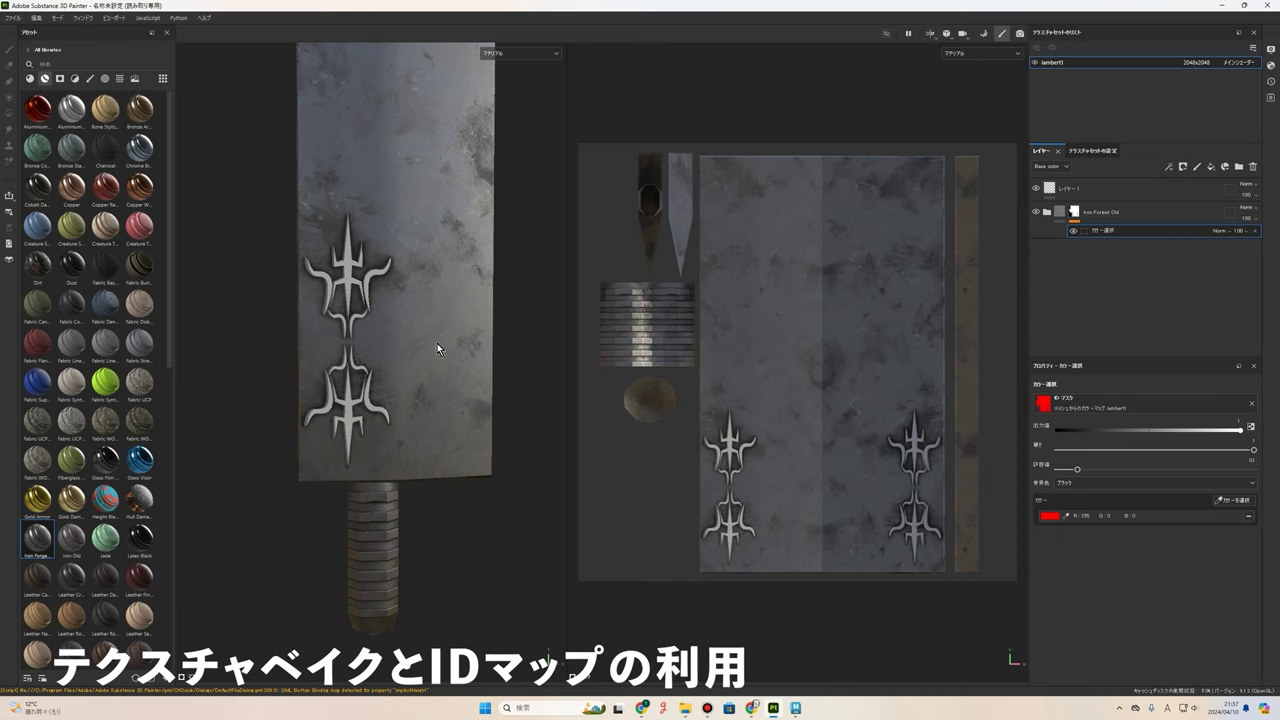
mouse_move(437, 343)
alt+mouse_down()
mouse_move(528, 397)
mouse_move(389, 404)
mouse_move(499, 424)
mouse_move(423, 343)
mouse_move(400, 449)
mouse_move(404, 398)
mouse_move(423, 371)
mouse_move(483, 388)
alt+mouse_up()
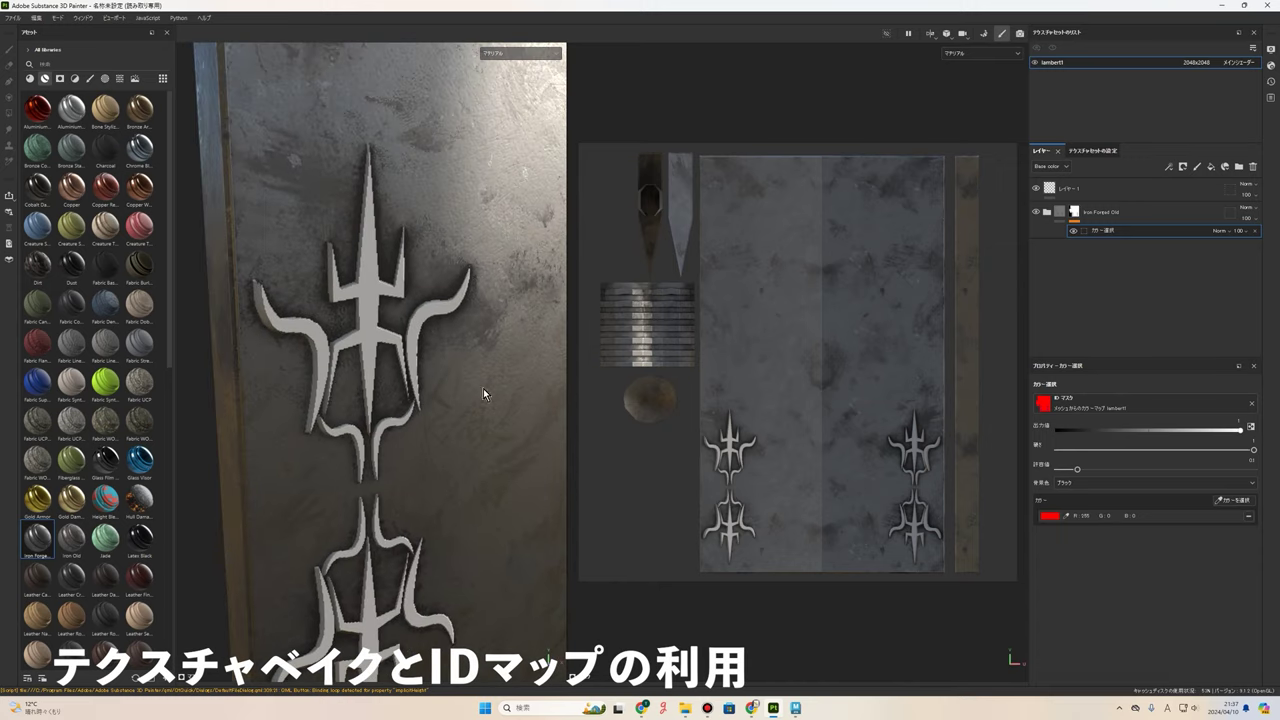
click(1079, 222)
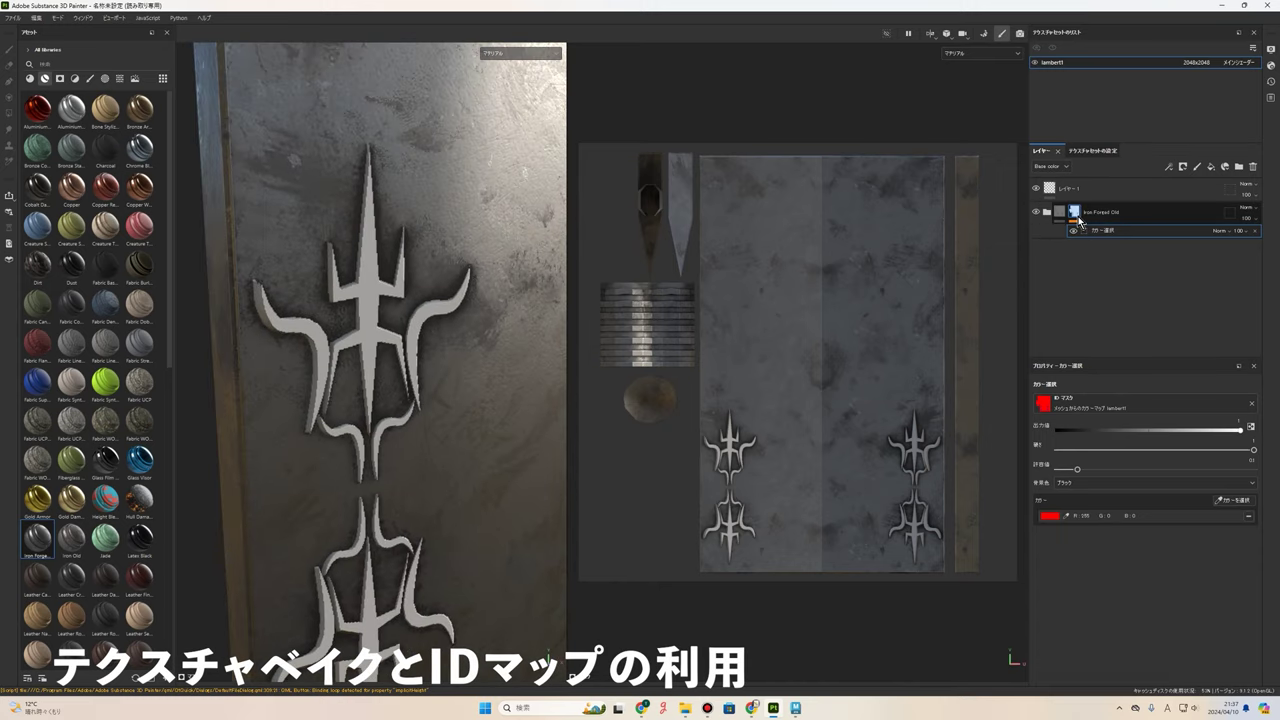
- Add Bronze Armor from the shelf as a new layer above Iron Forged Old
click(1078, 222)
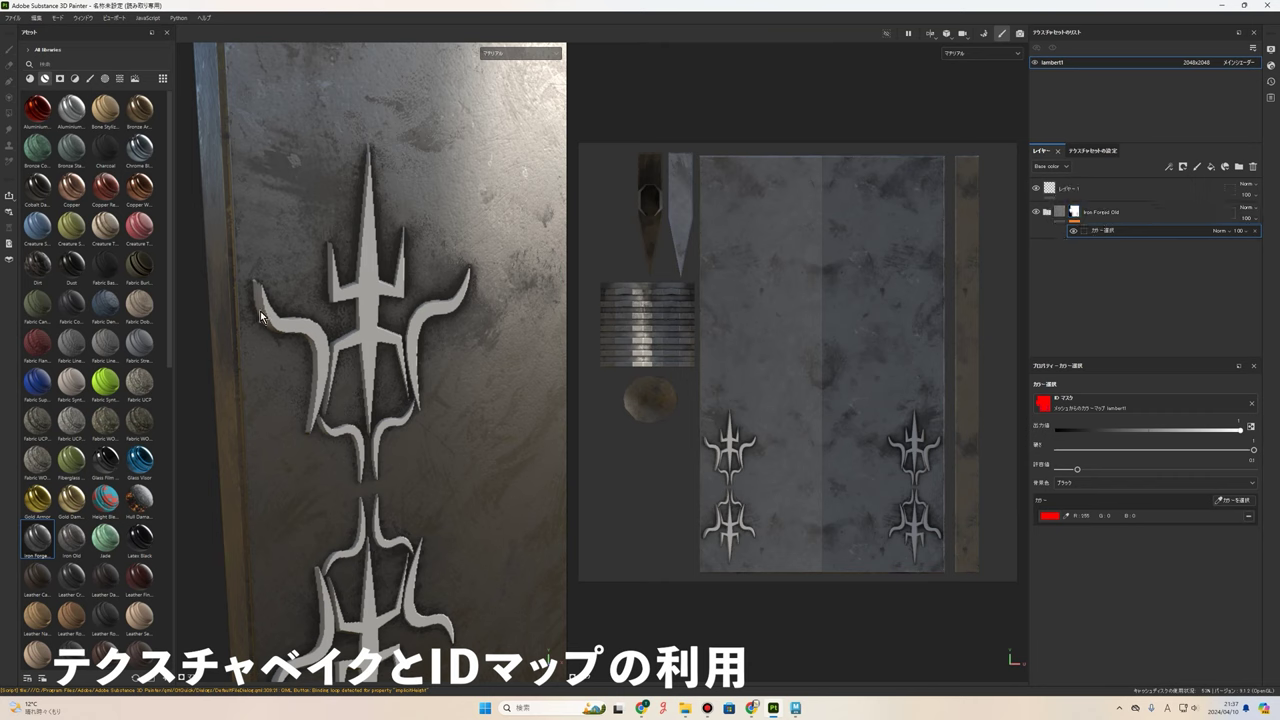
mouse_move(264, 318)
alt+mouse_down()
mouse_move(406, 381)
mouse_move(344, 299)
alt+mouse_up()
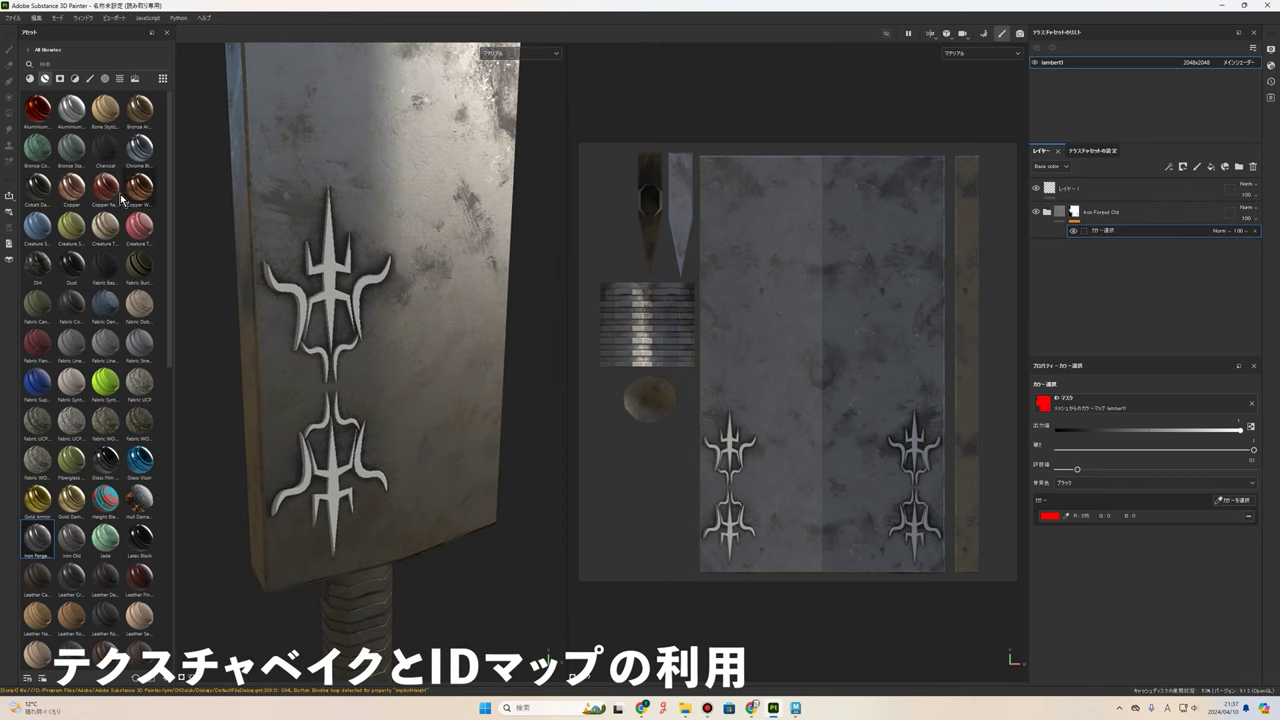
mouse_move(140, 108)
mouse_down()
mouse_move(1089, 203)
mouse_move(1079, 212)
mouse_up()
- Give Bronze Armor a colour-selection mask picked from the blue emblem colour
right_click(1088, 211)
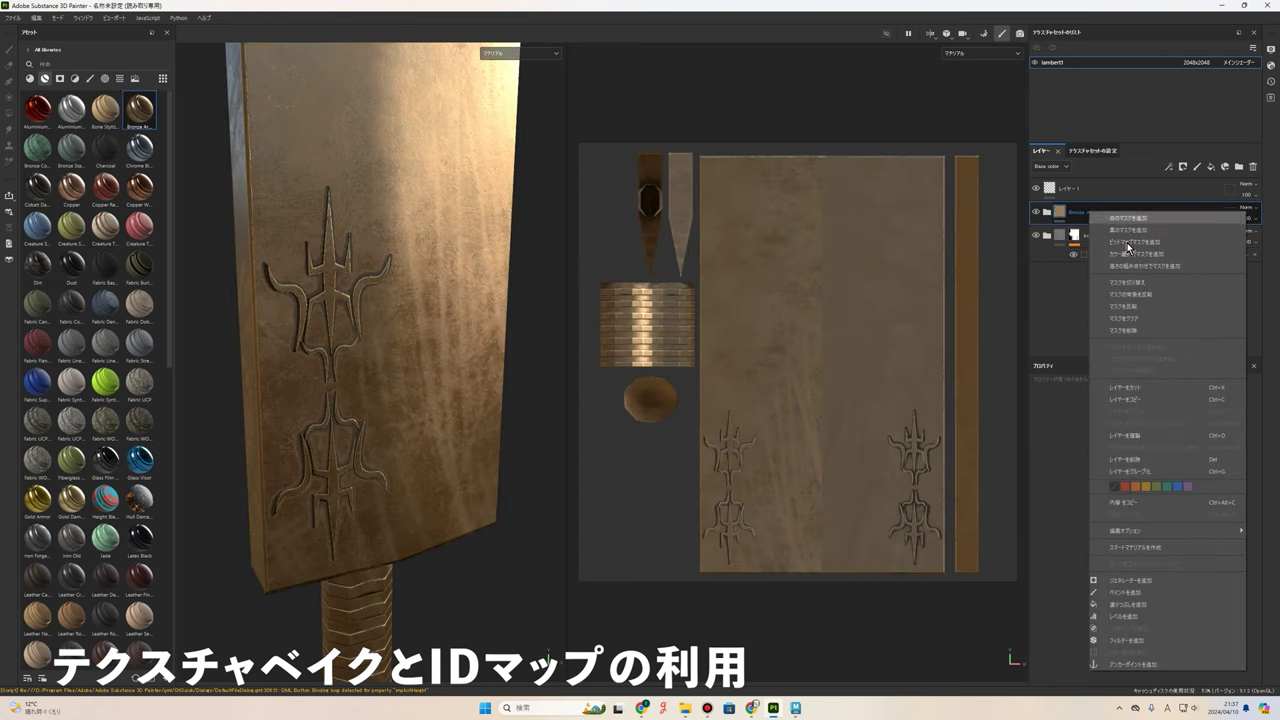
click(1140, 253)
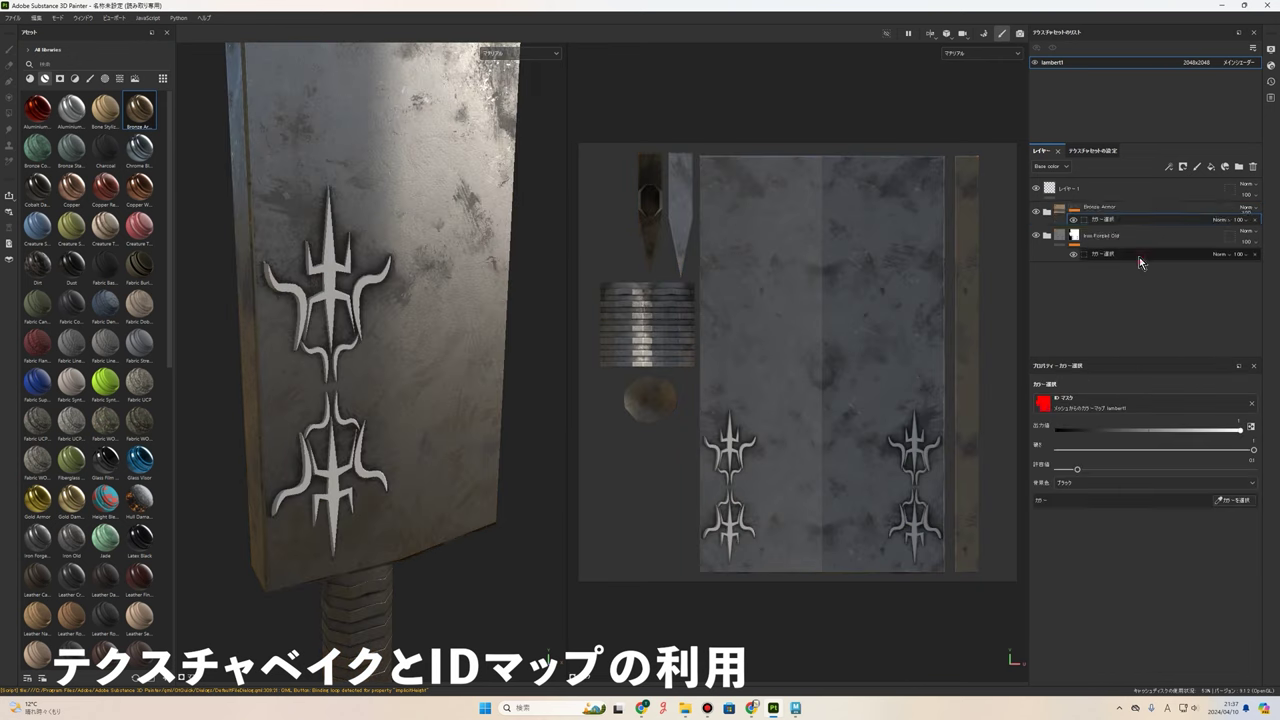
click(1236, 502)
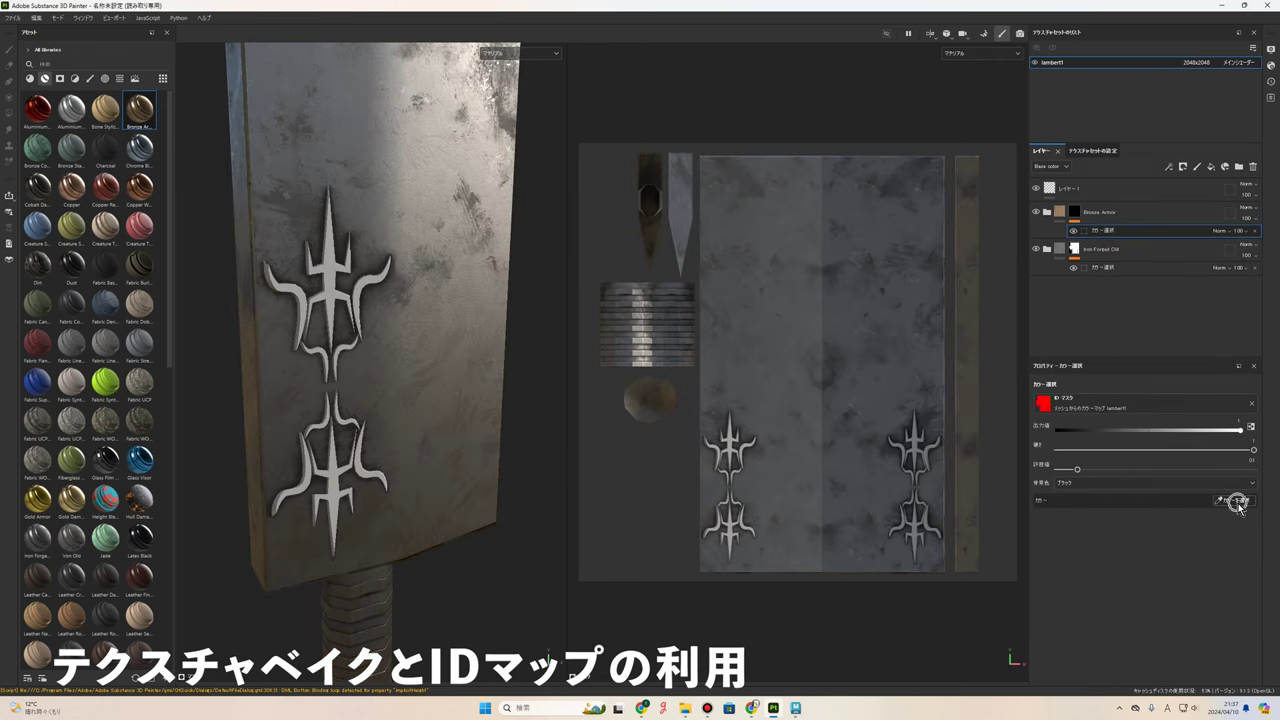
click(333, 263)
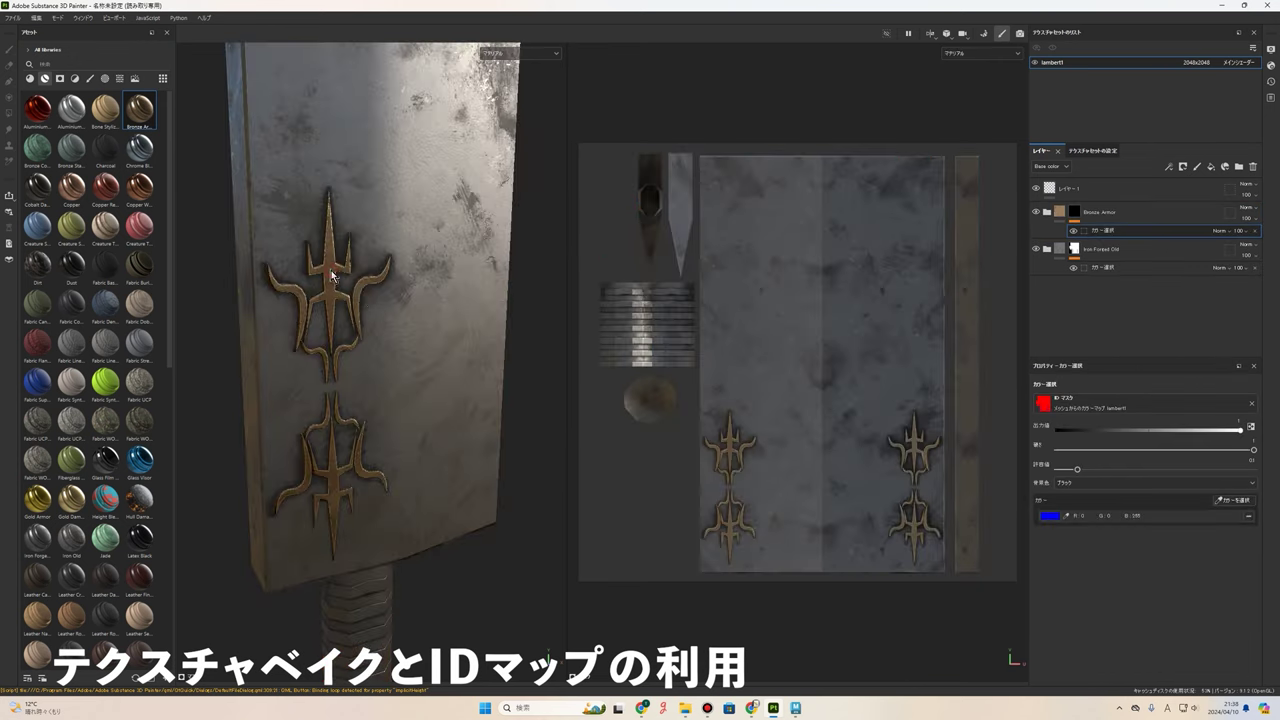
- Orbit, zoom and rotate the lighting to inspect the bronze emblems on the blade
mouse_move(453, 386)
alt+mouse_down()
mouse_move(412, 357)
mouse_move(429, 353)
alt+mouse_up()
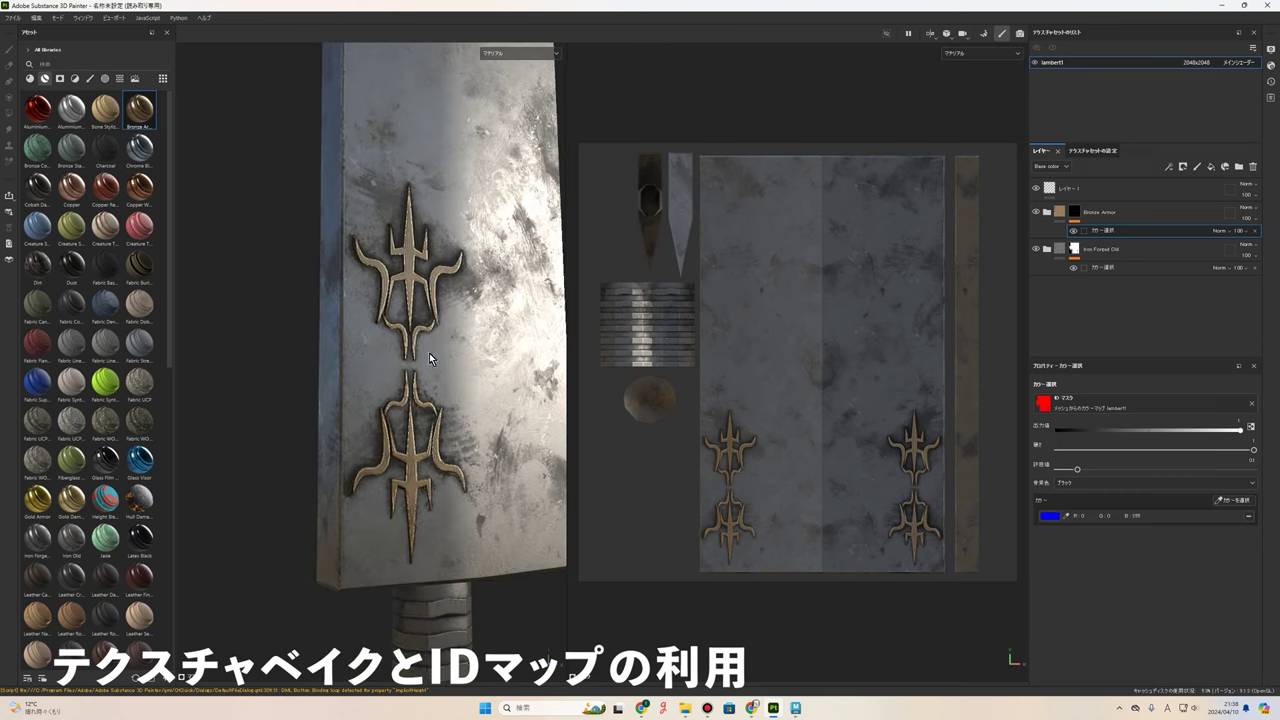
scroll(316, 335, up, 3)
shift+right_drag(316, 335, 441, 345)
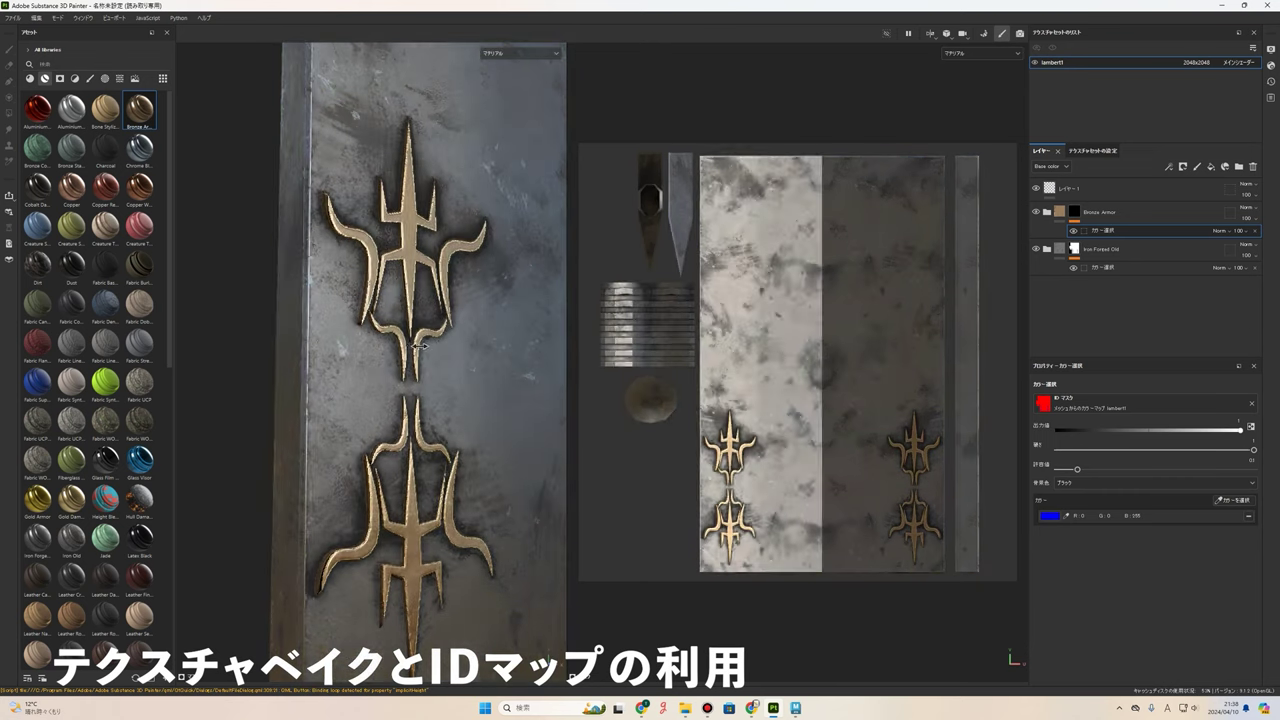
scroll(441, 345, down, 3)
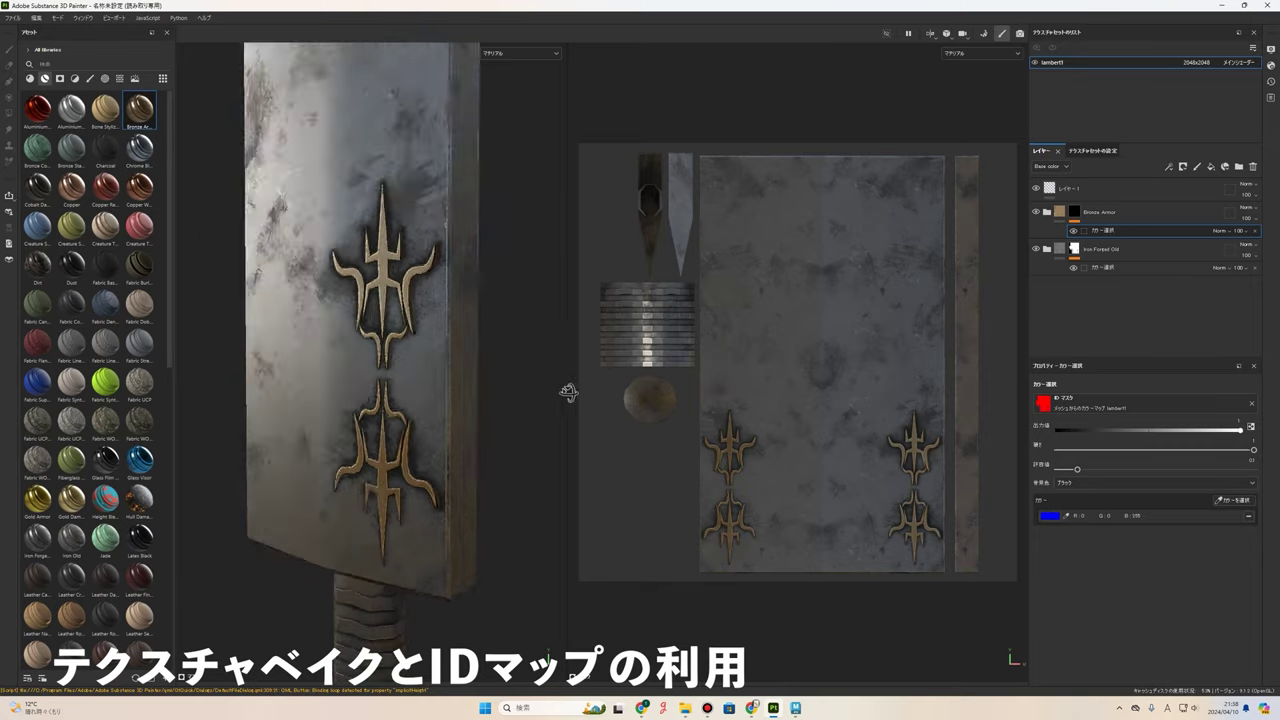
mouse_move(441, 345)
alt+mouse_down()
mouse_move(436, 413)
mouse_move(371, 486)
alt+mouse_up()
scroll(422, 306, up, 4)
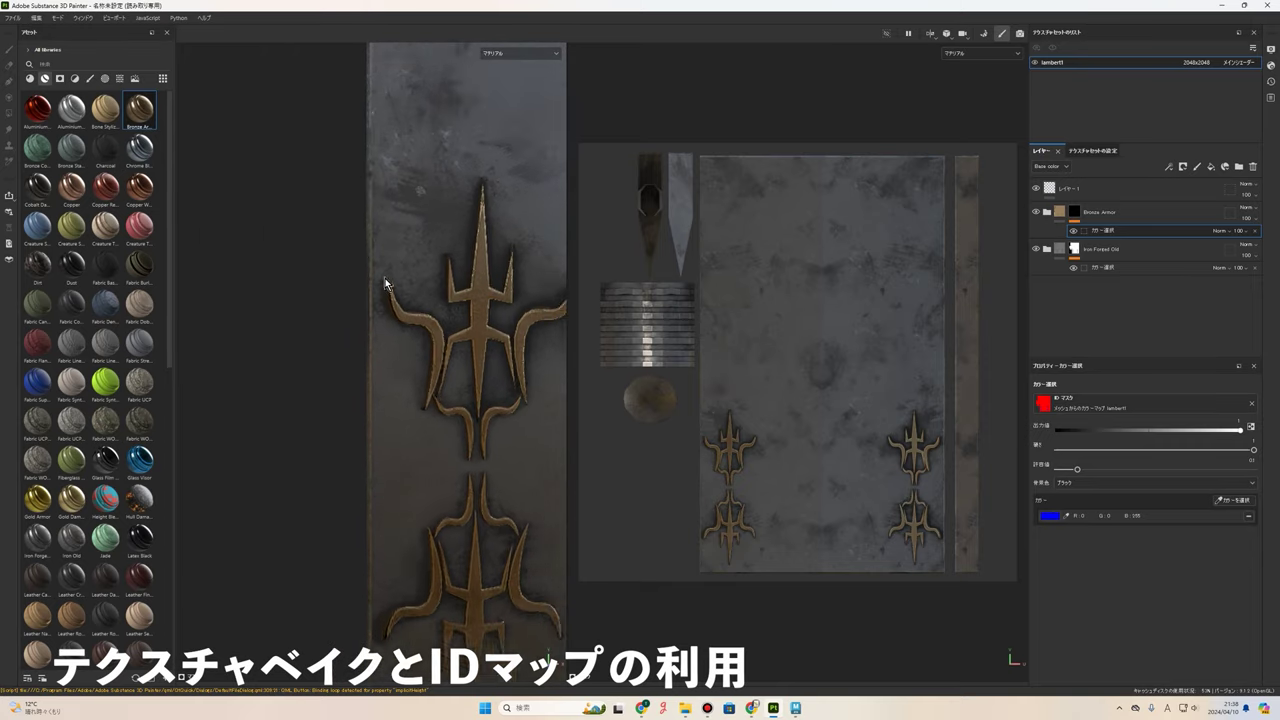
scroll(484, 374, down, 3)
mouse_move(504, 404)
alt+mouse_down()
mouse_move(497, 438)
mouse_move(471, 329)
alt+mouse_up()
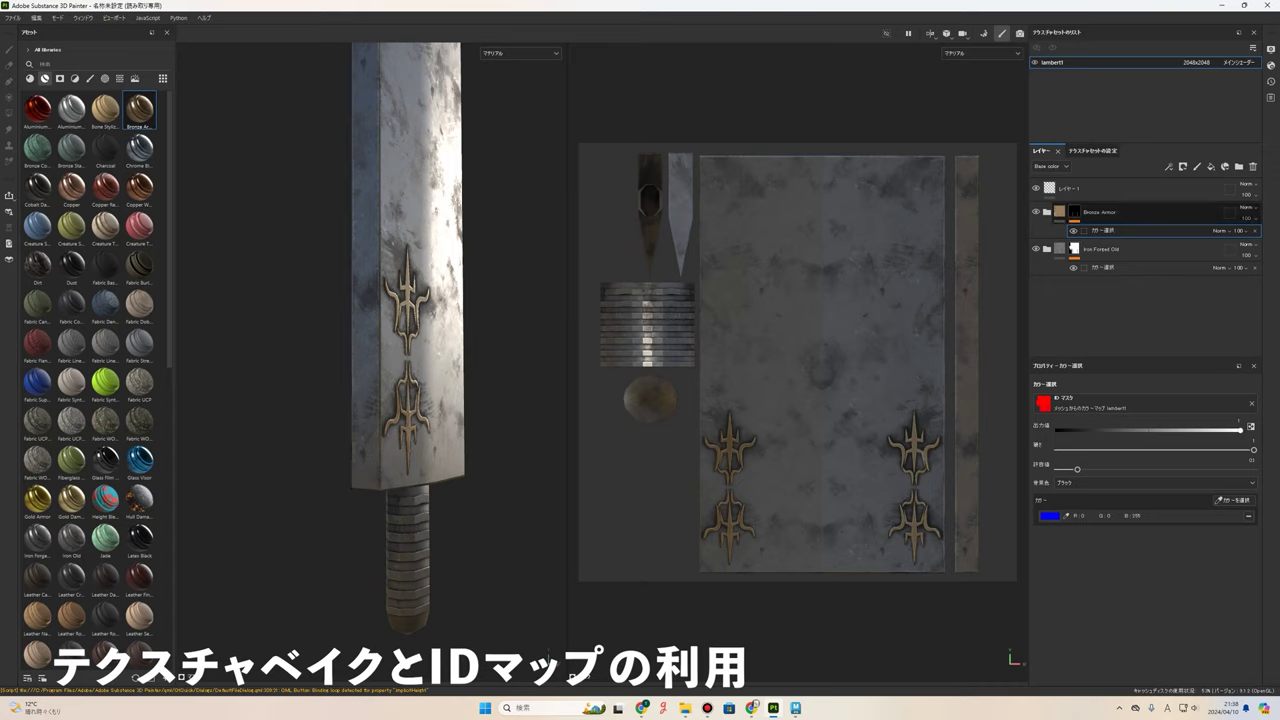
alt+drag(425, 363, 489, 351)
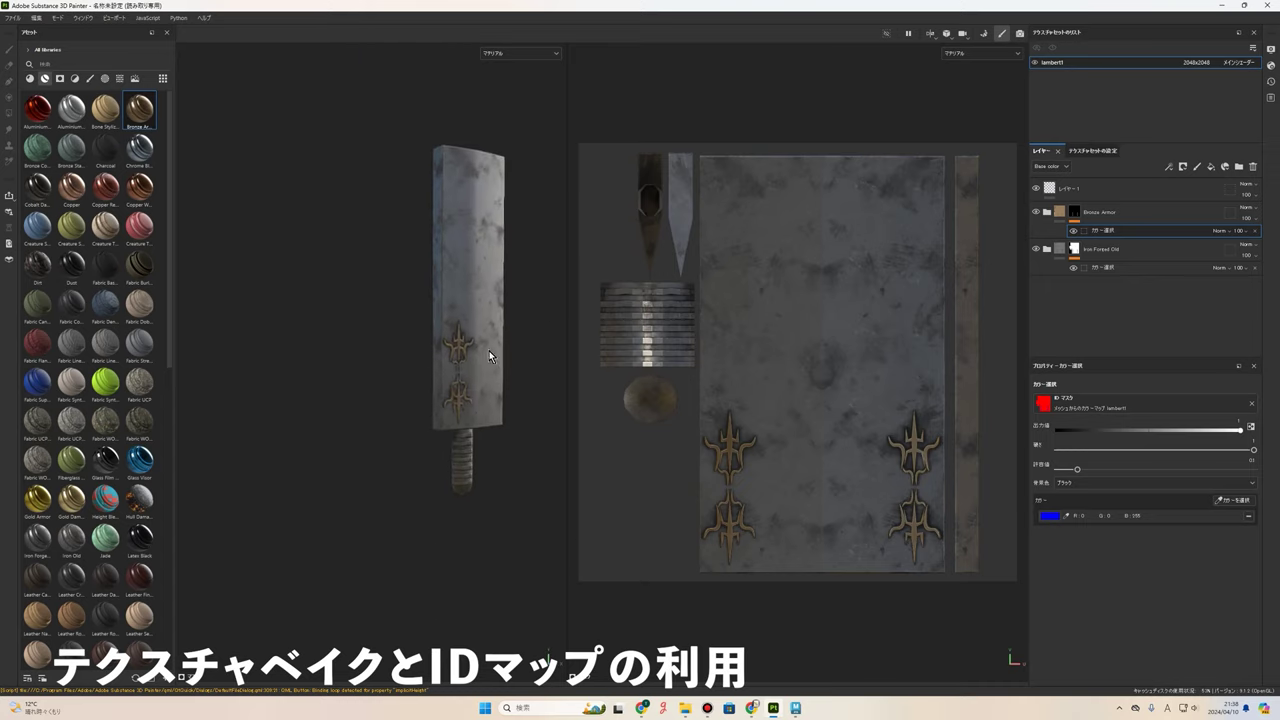
shift+right_drag(489, 351, 508, 362)
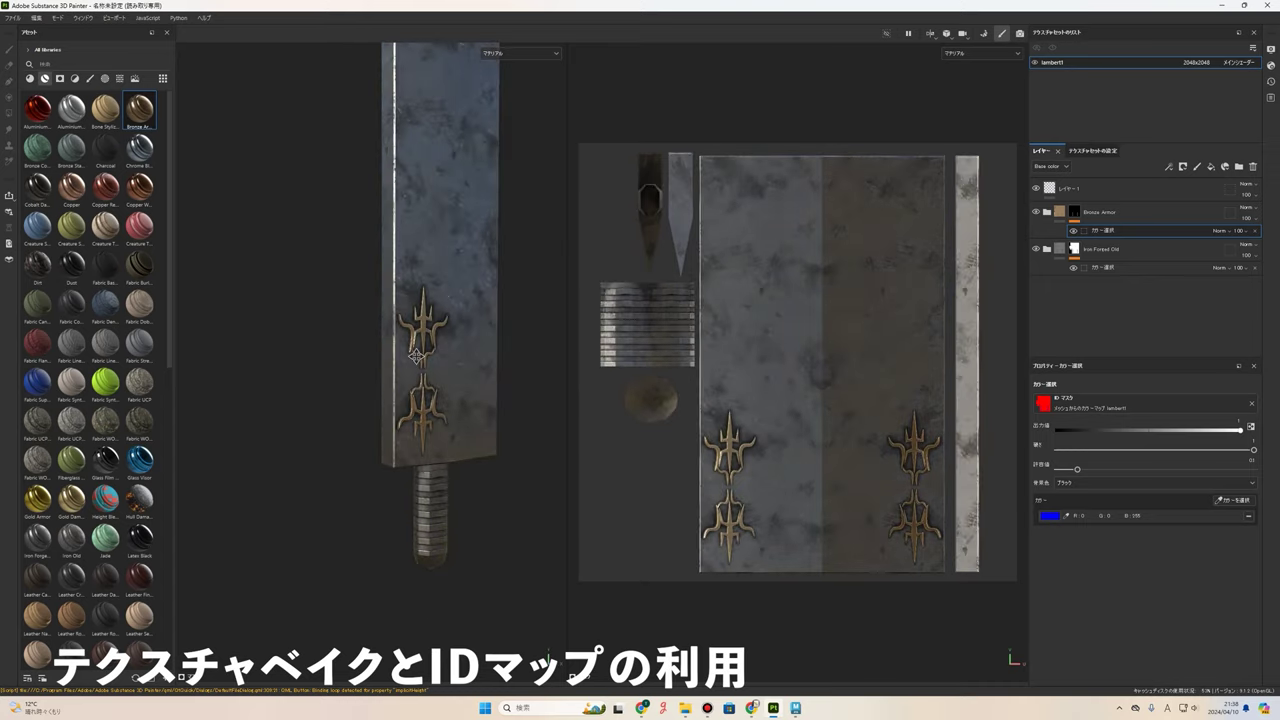
alt+drag(508, 362, 438, 389)
- Switch back to Maya without choosing any file command
click(15, 18)
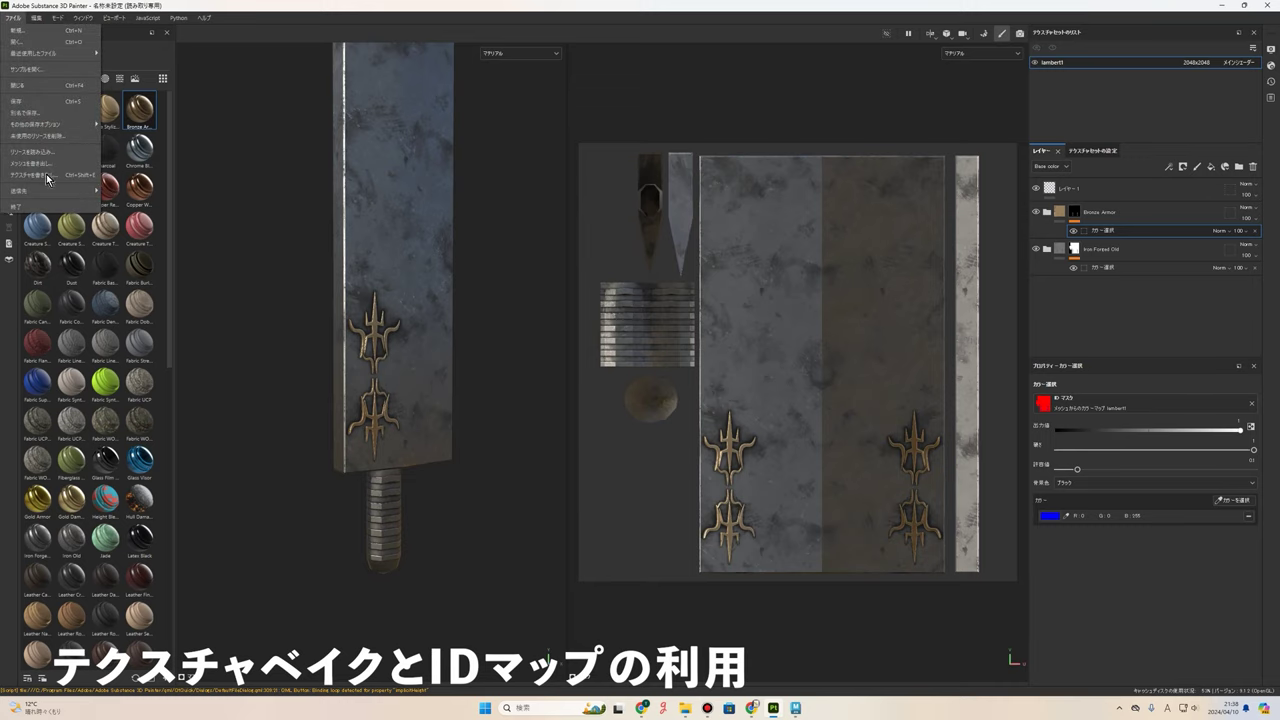
click(470, 504)
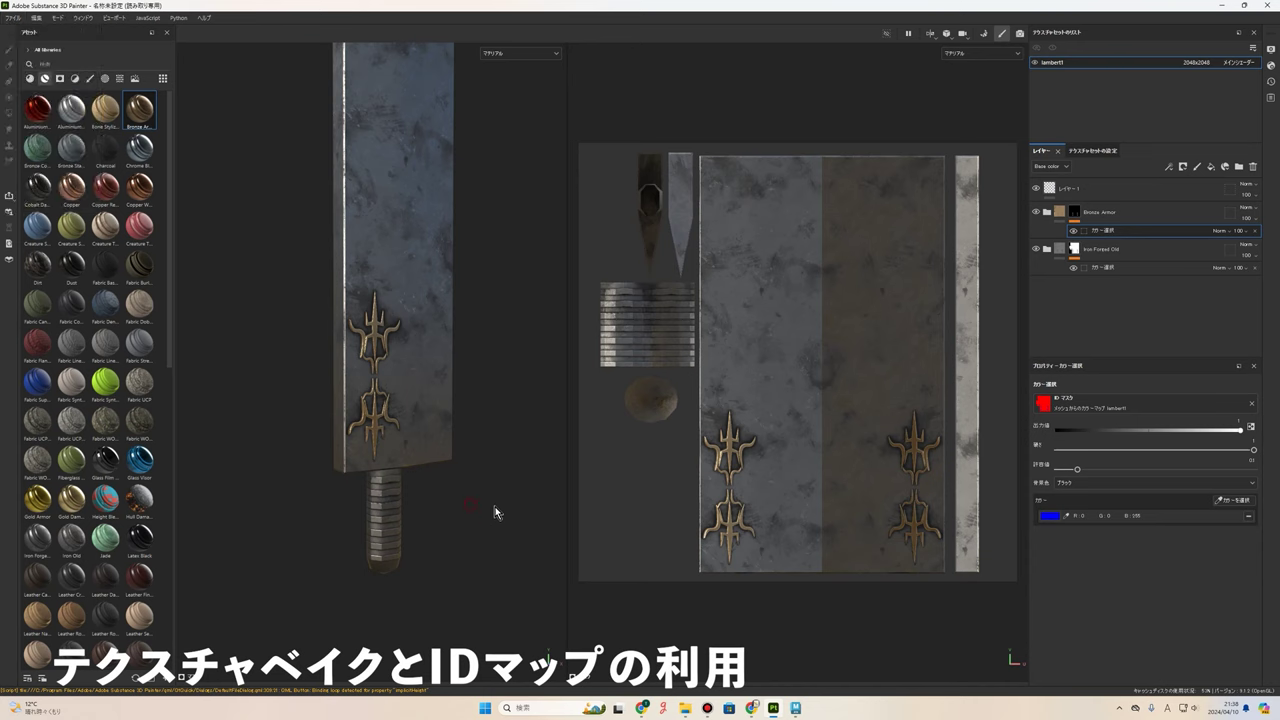
click(795, 708)
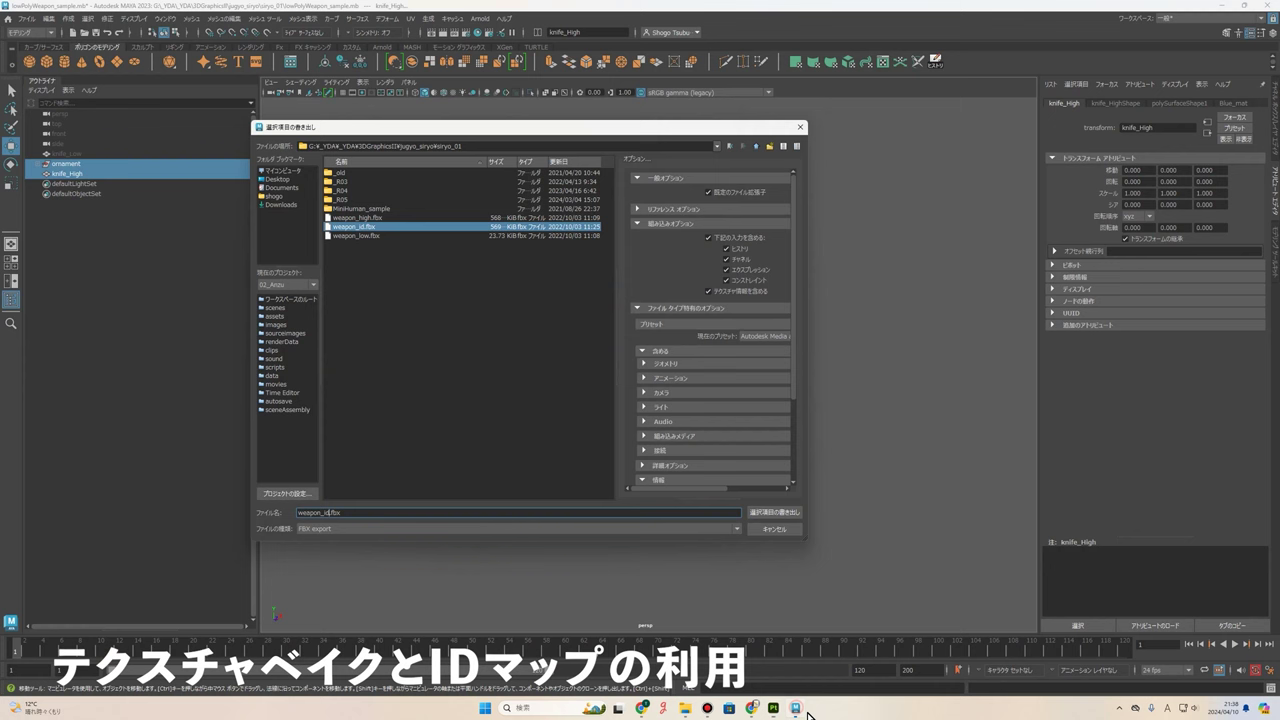
- Close the FBX export window and hide knife_High and ornament, leaving only knife_Low visible
click(800, 127)
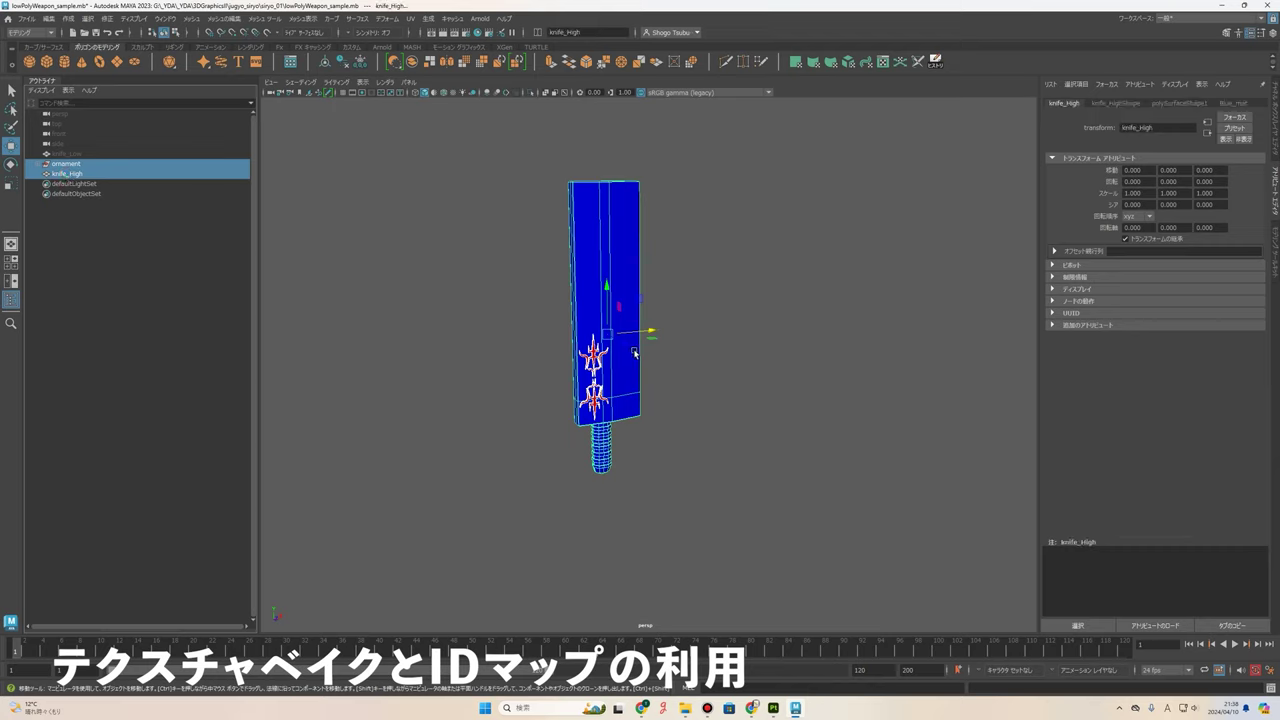
key(h)
key(Up)
key(h)
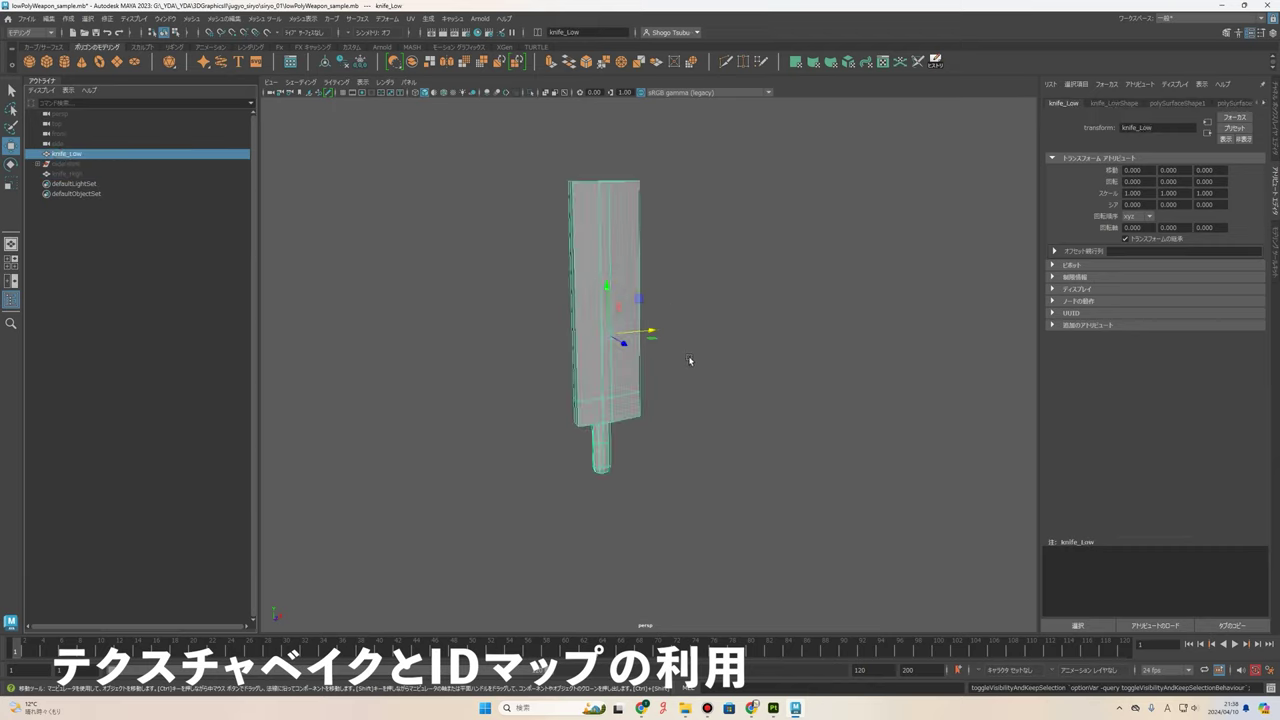
scroll(700, 365, up, 3)
click(751, 320)
key(ctrl+z)
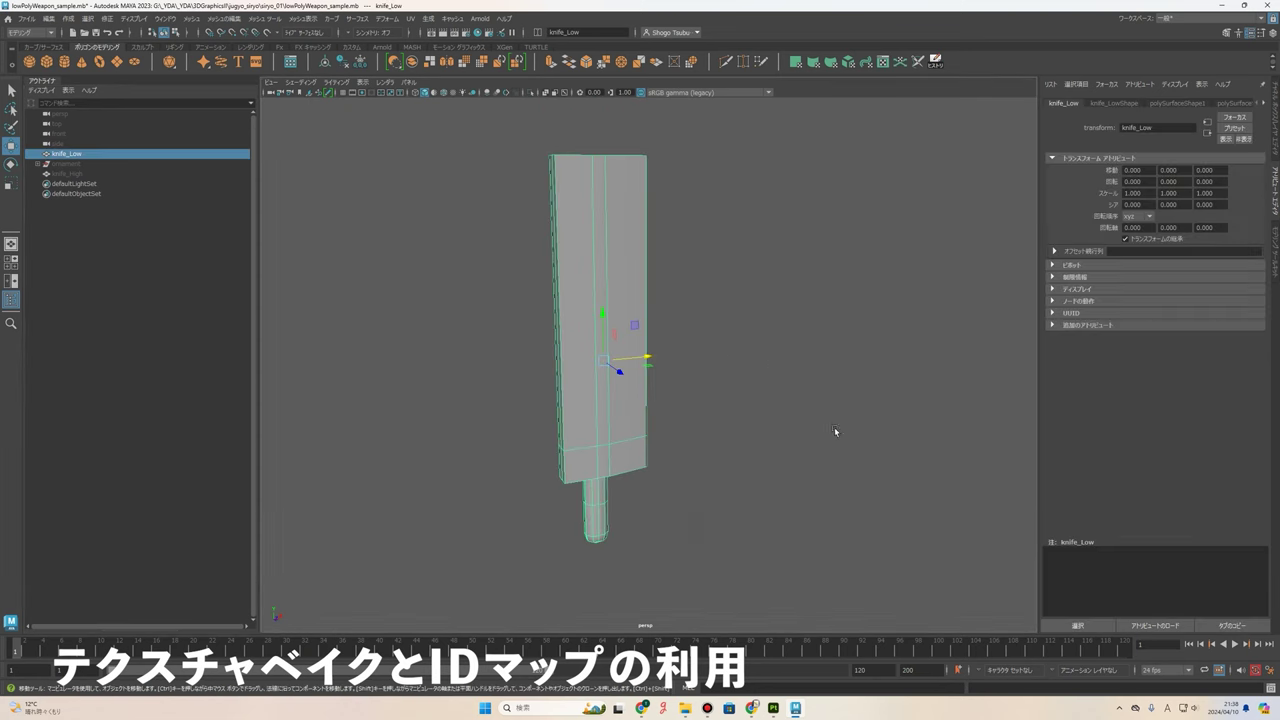
alt+middle_drag(834, 427, 838, 431)
- Reselect the knife_Low mesh and frame it in the viewport
click(773, 708)
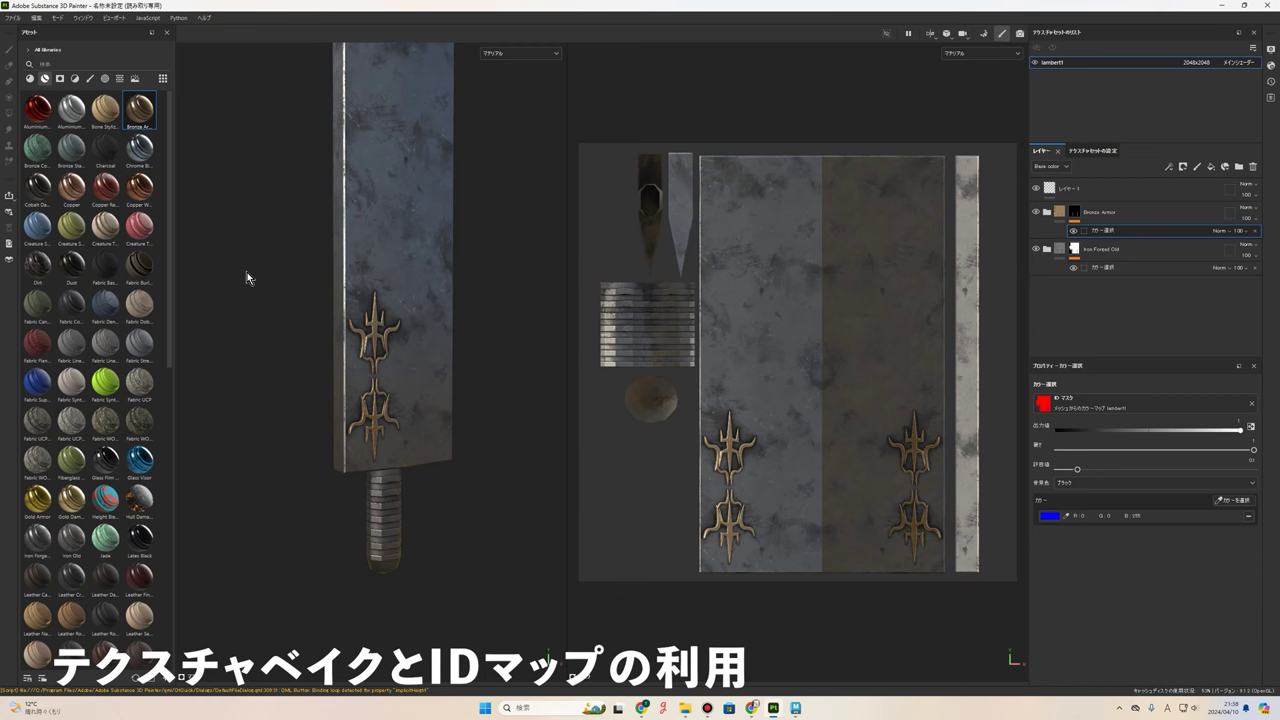
click(1219, 5)
alt+right_drag(719, 316, 788, 432)
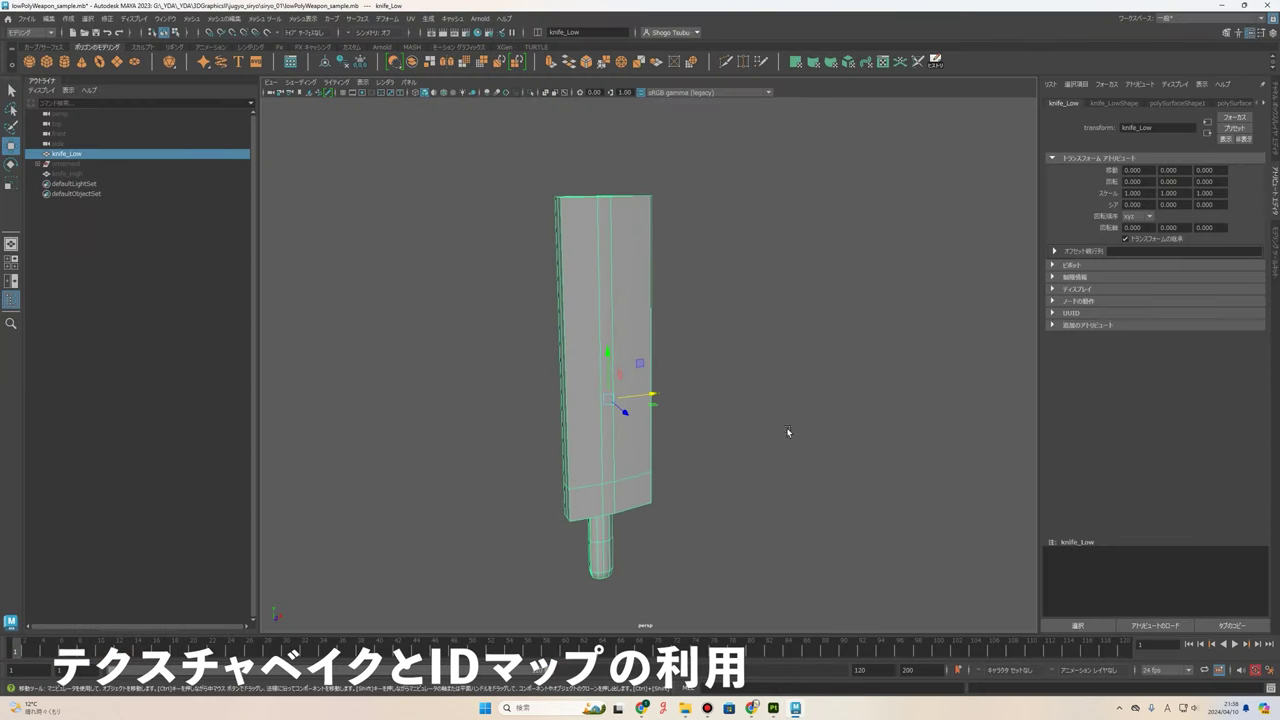
alt+drag(576, 443, 749, 486)
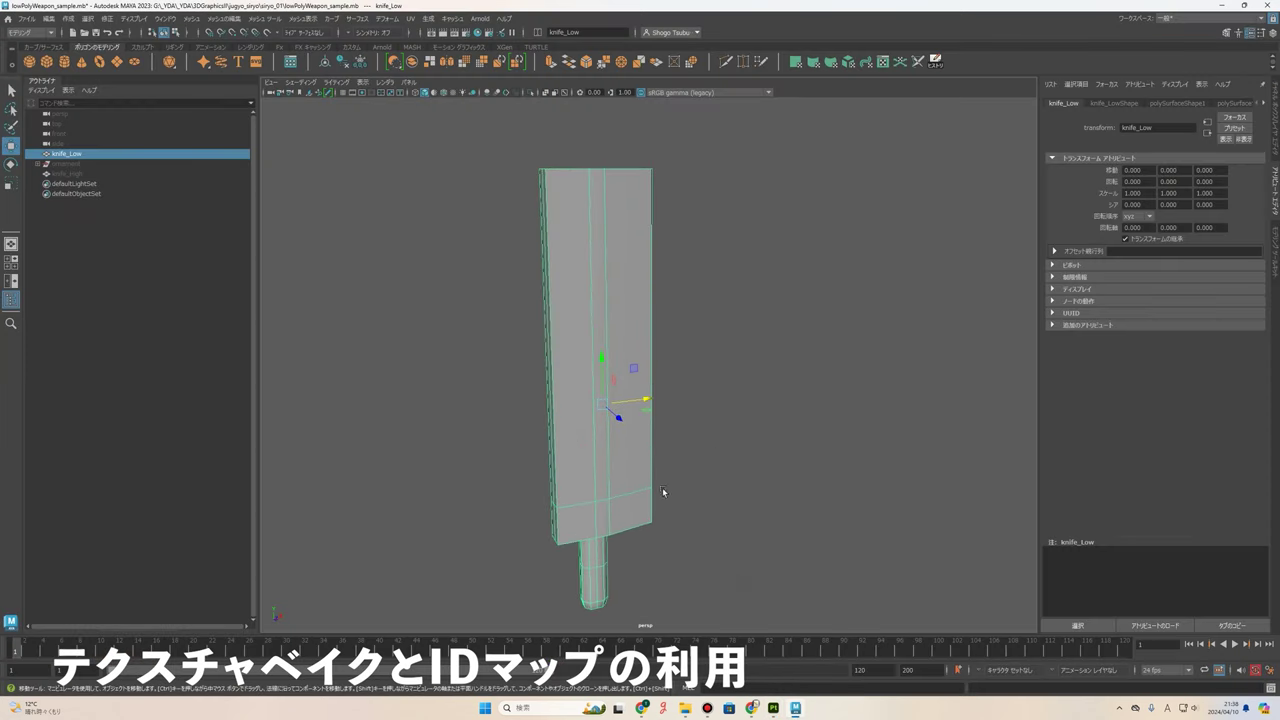
click(60, 157)
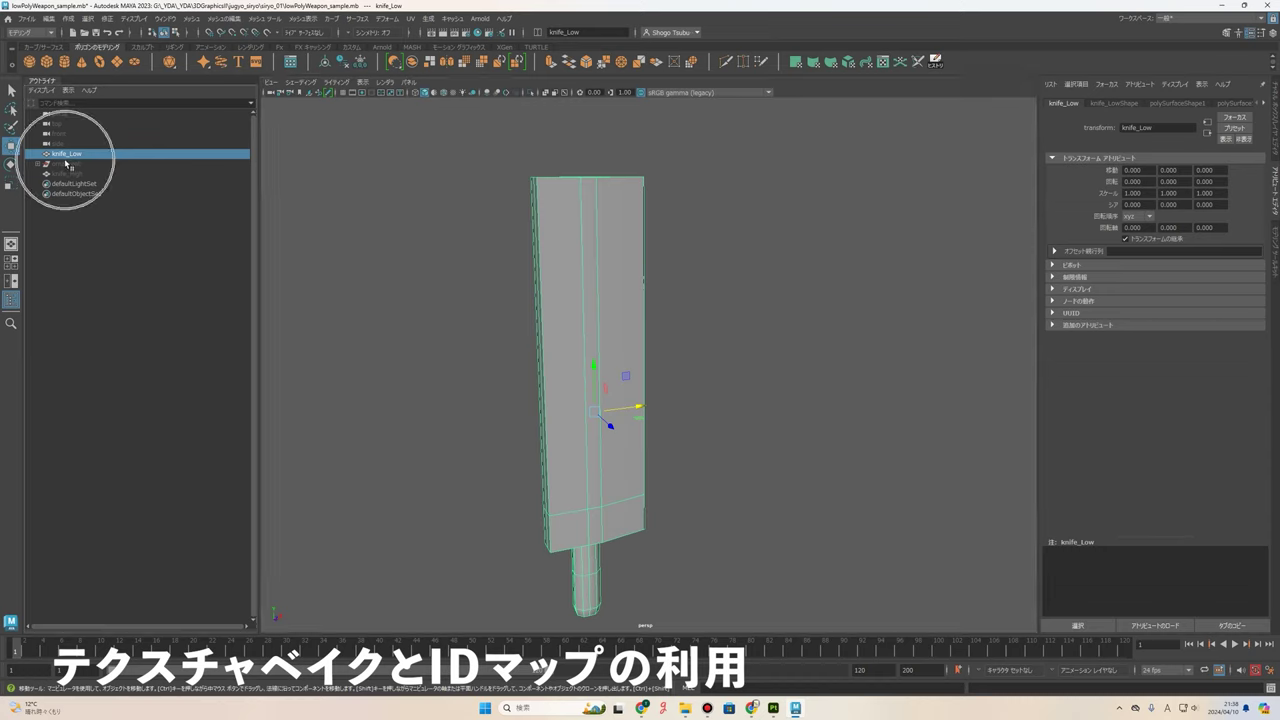
scroll(640, 440, down, 3)
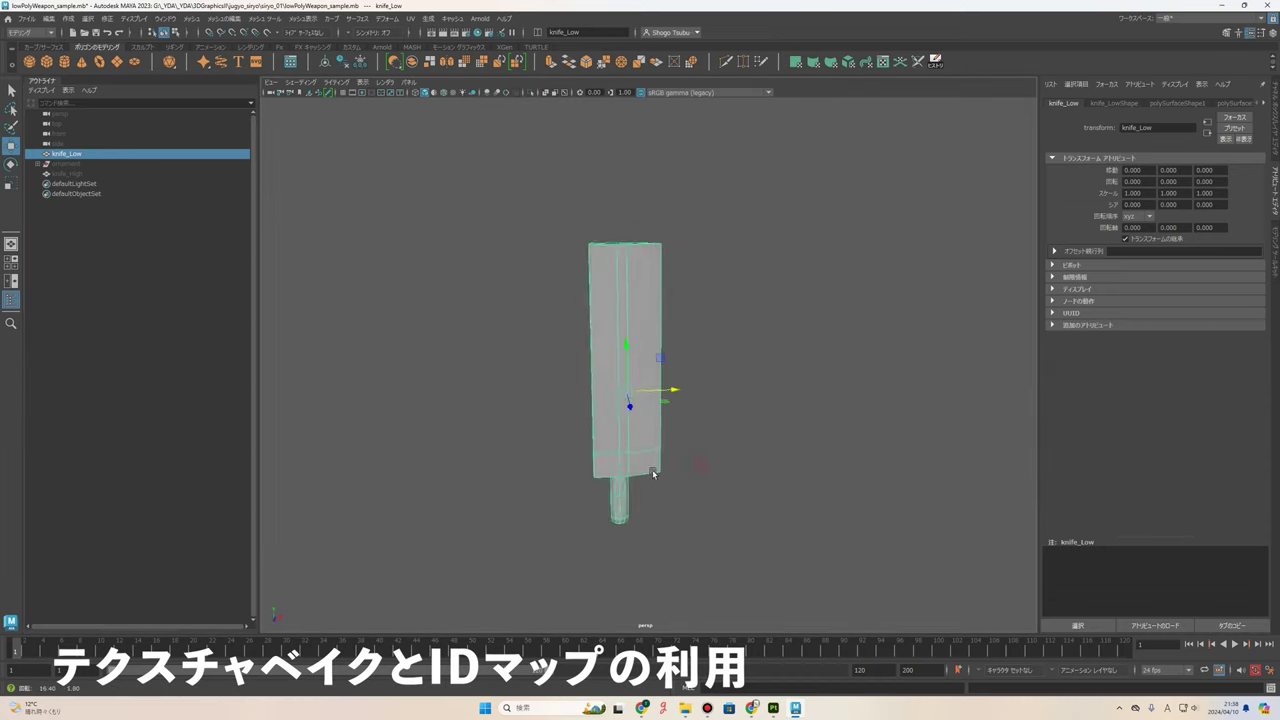
click(737, 506)
key(ctrl+z)
alt+middle_drag(741, 437, 657, 437)
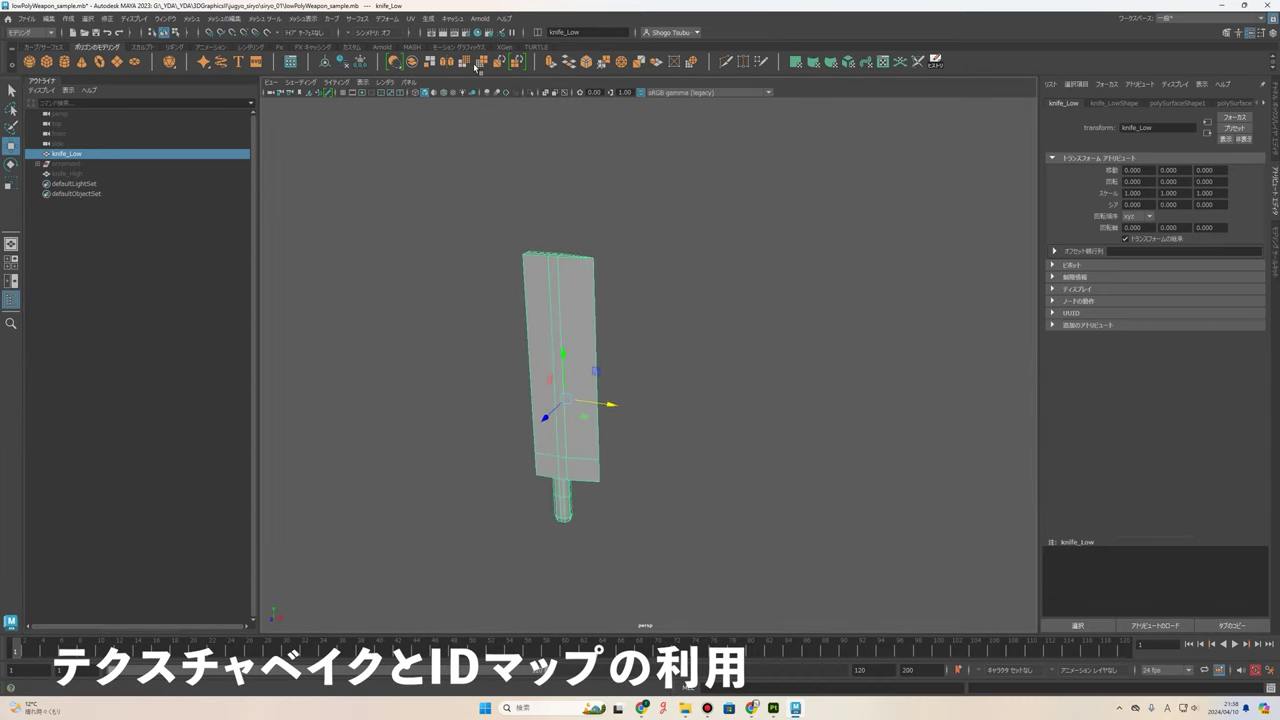
click(883, 62)
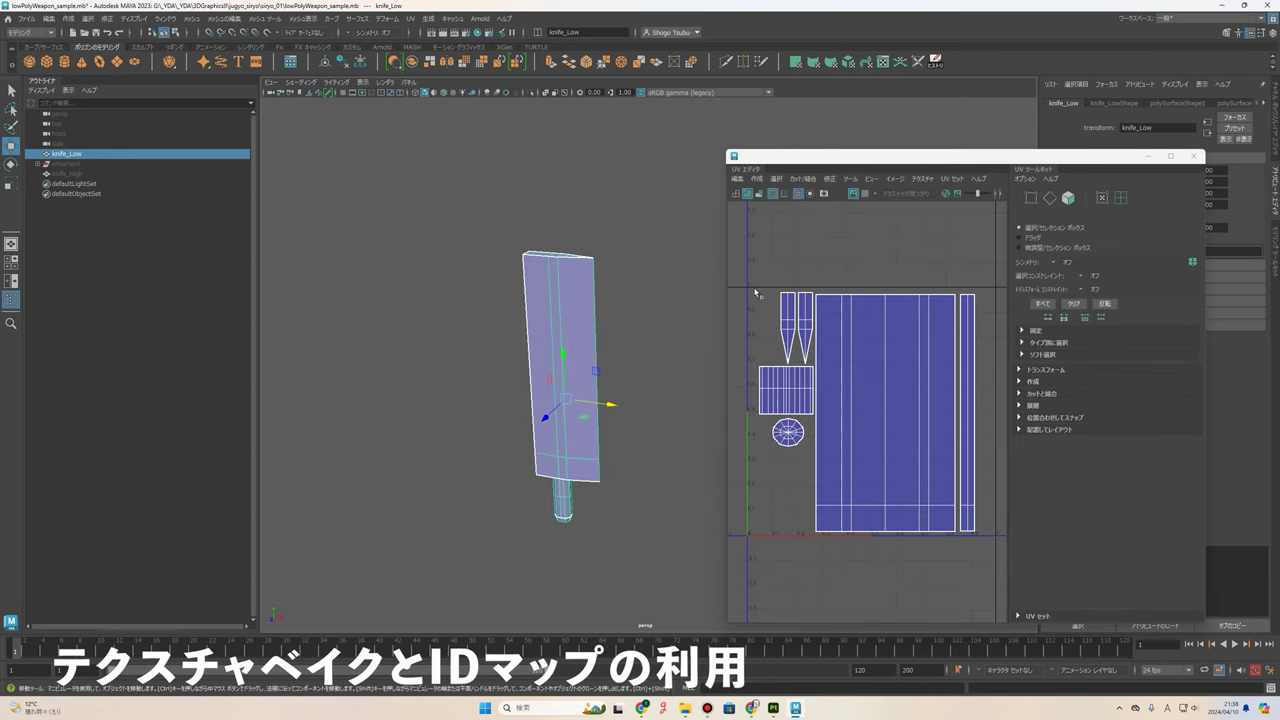
click(1193, 156)
scroll(561, 567, up, 3)
scroll(561, 567, up, 2)
scroll(716, 386, down, 3)
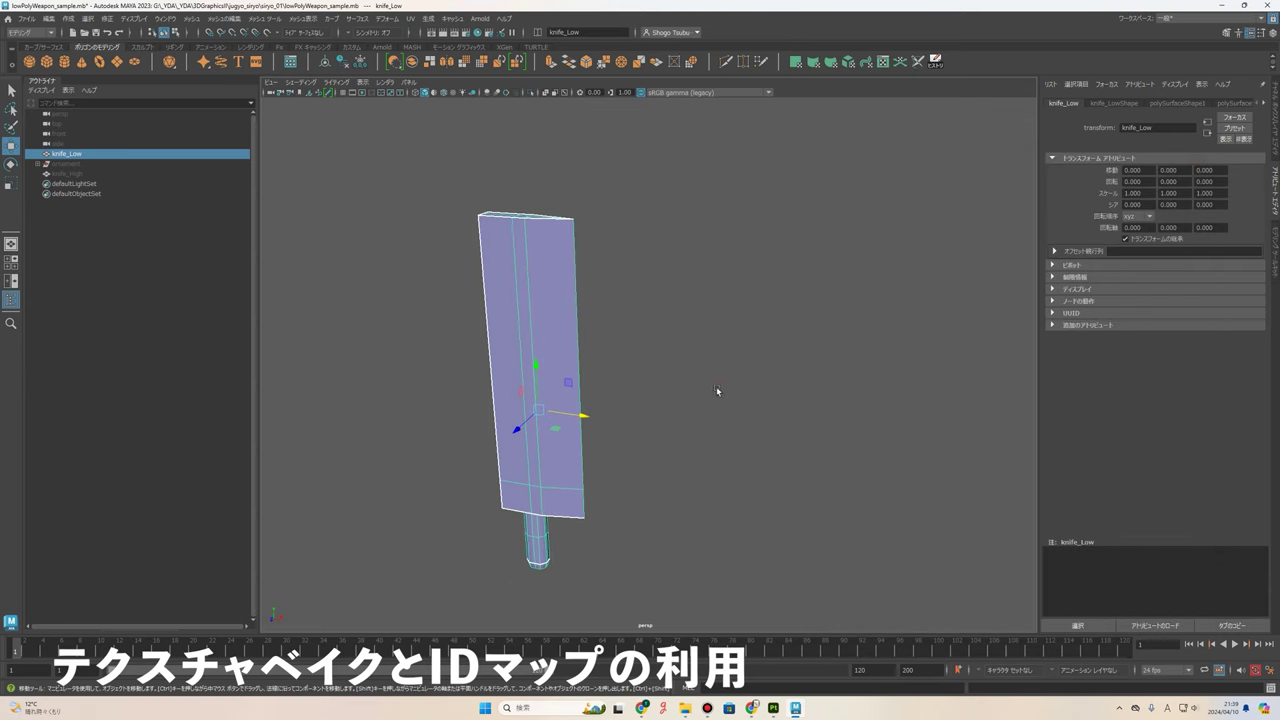
mouse_move(716, 386)
alt+mouse_down()
mouse_move(780, 366)
mouse_move(760, 380)
alt+mouse_up()
drag(686, 543, 543, 423)
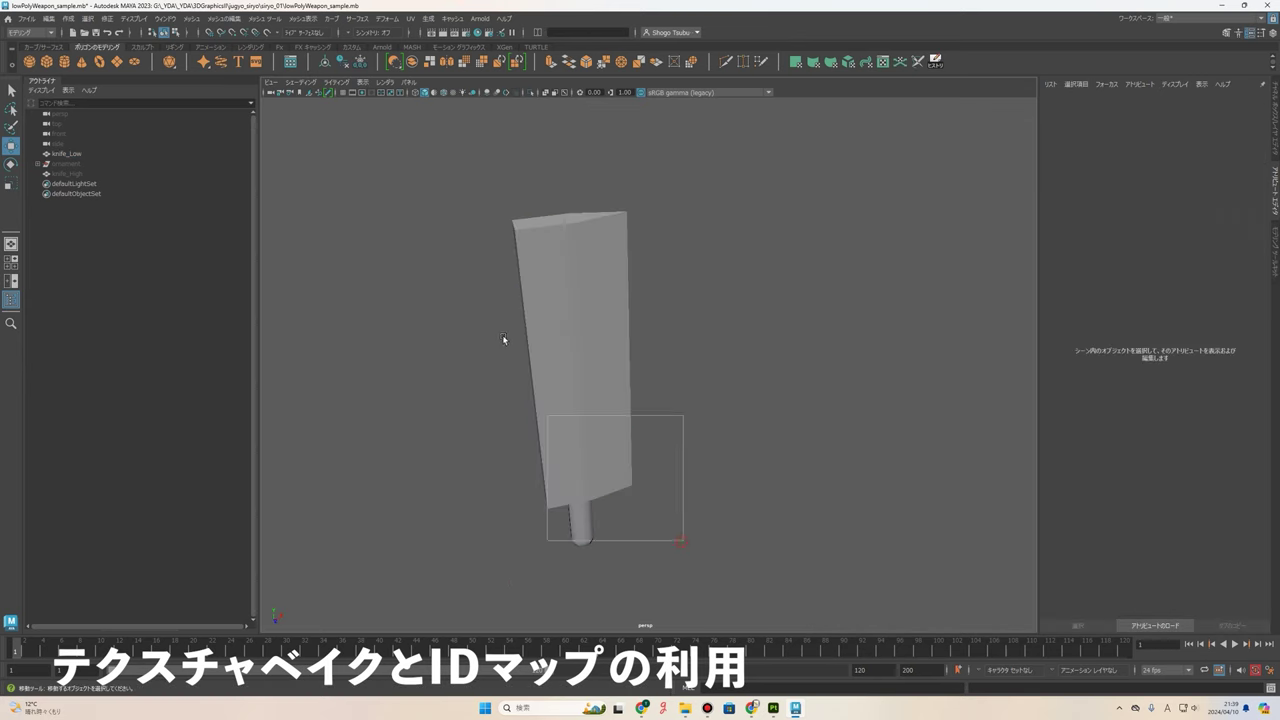
click(482, 32)
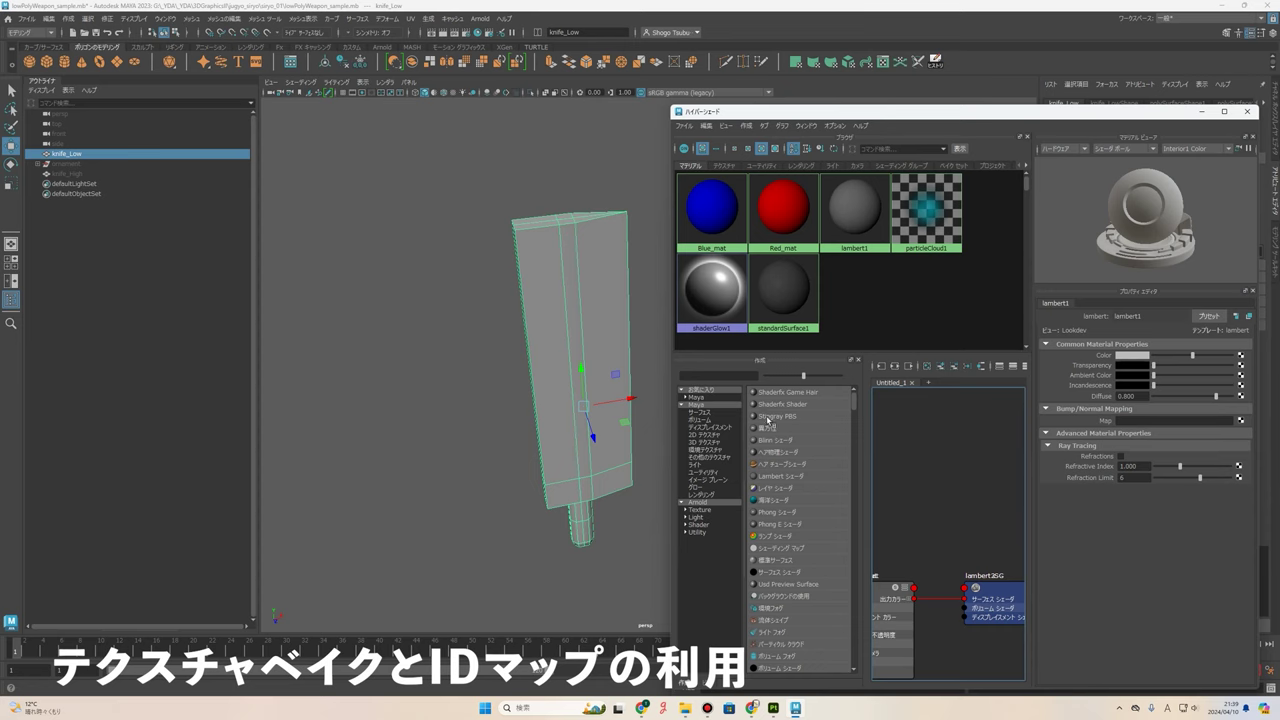
drag(1053, 117, 1029, 117)
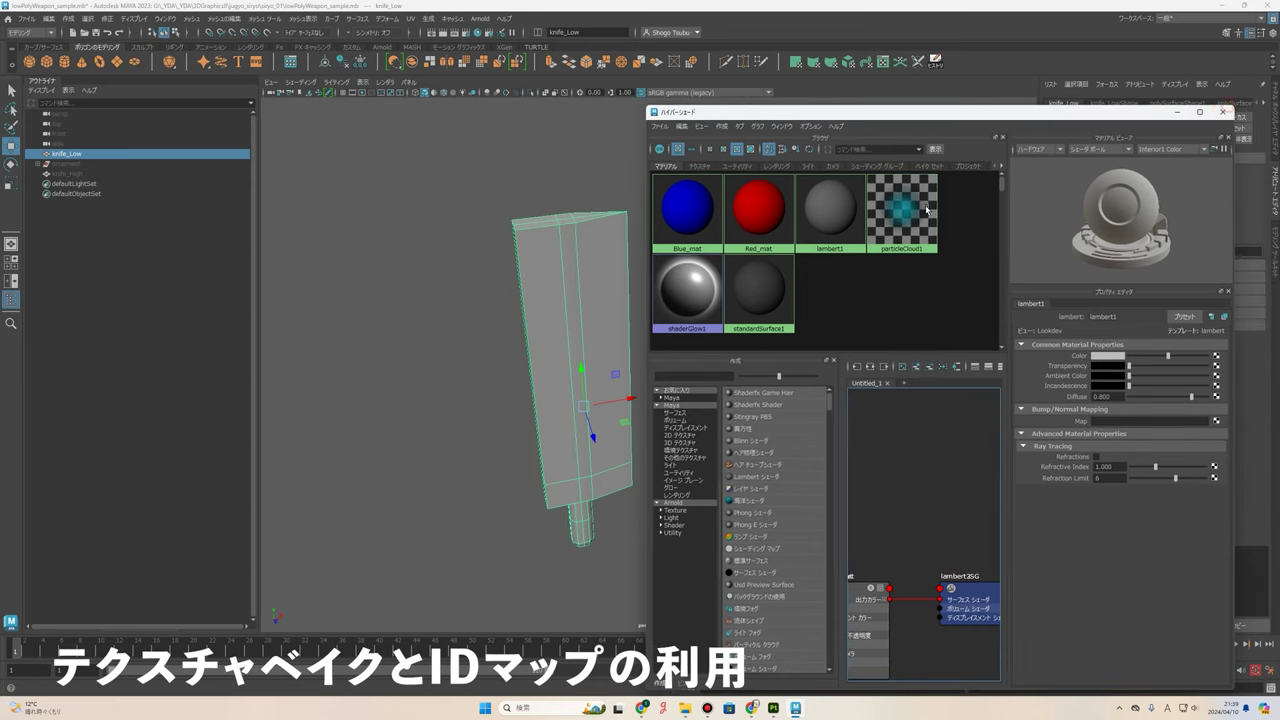
click(1223, 111)
click(774, 708)
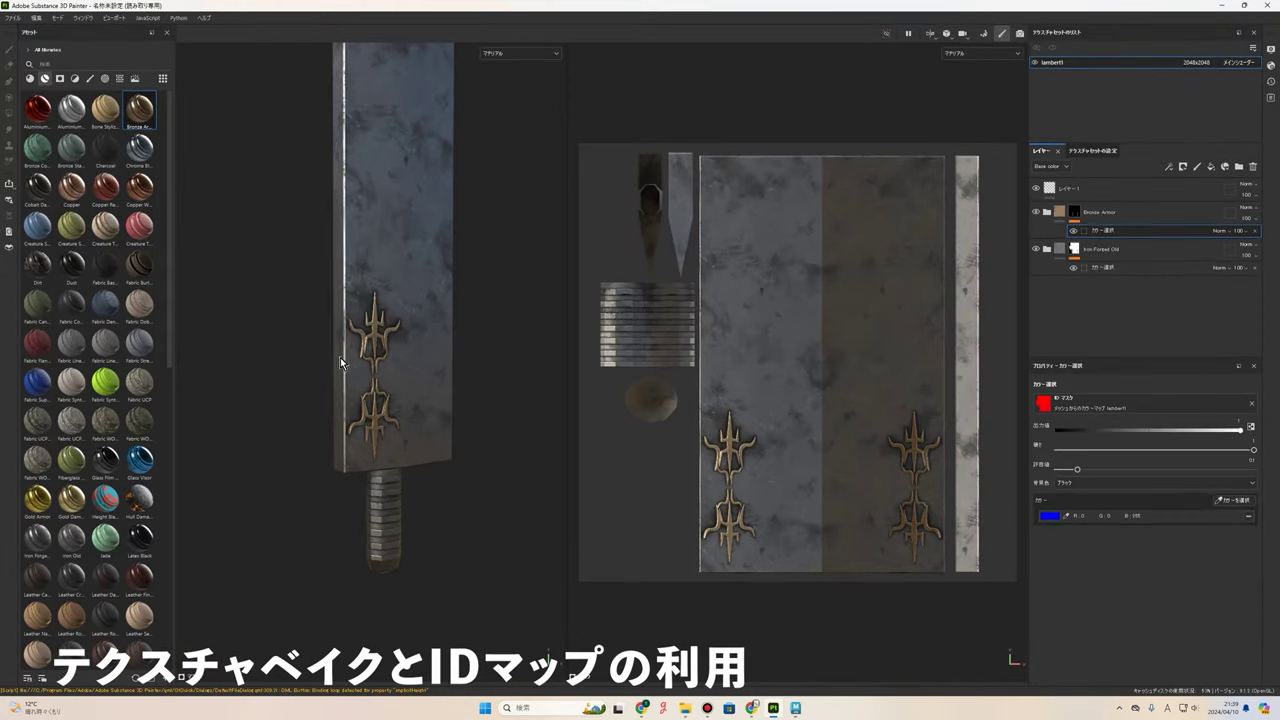
mouse_move(340, 357)
alt+mouse_down()
mouse_move(491, 370)
mouse_move(392, 508)
mouse_move(383, 453)
alt+mouse_up()
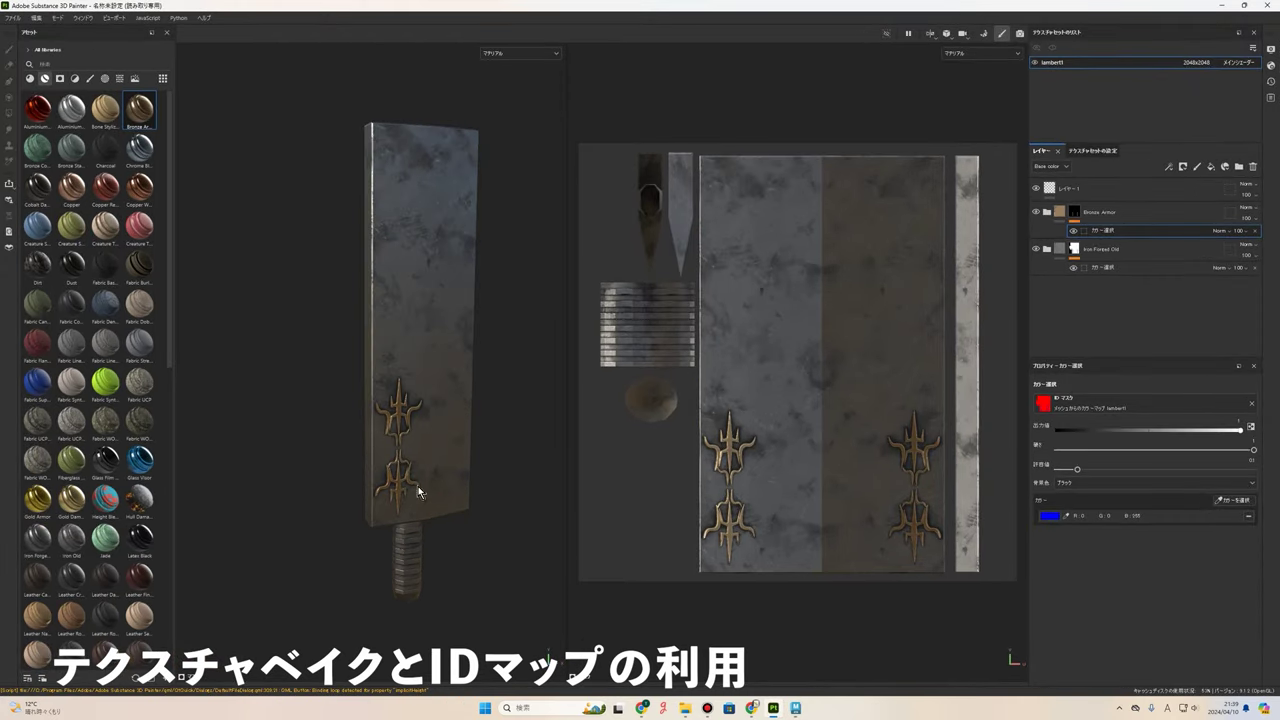
scroll(418, 486, down, 2)
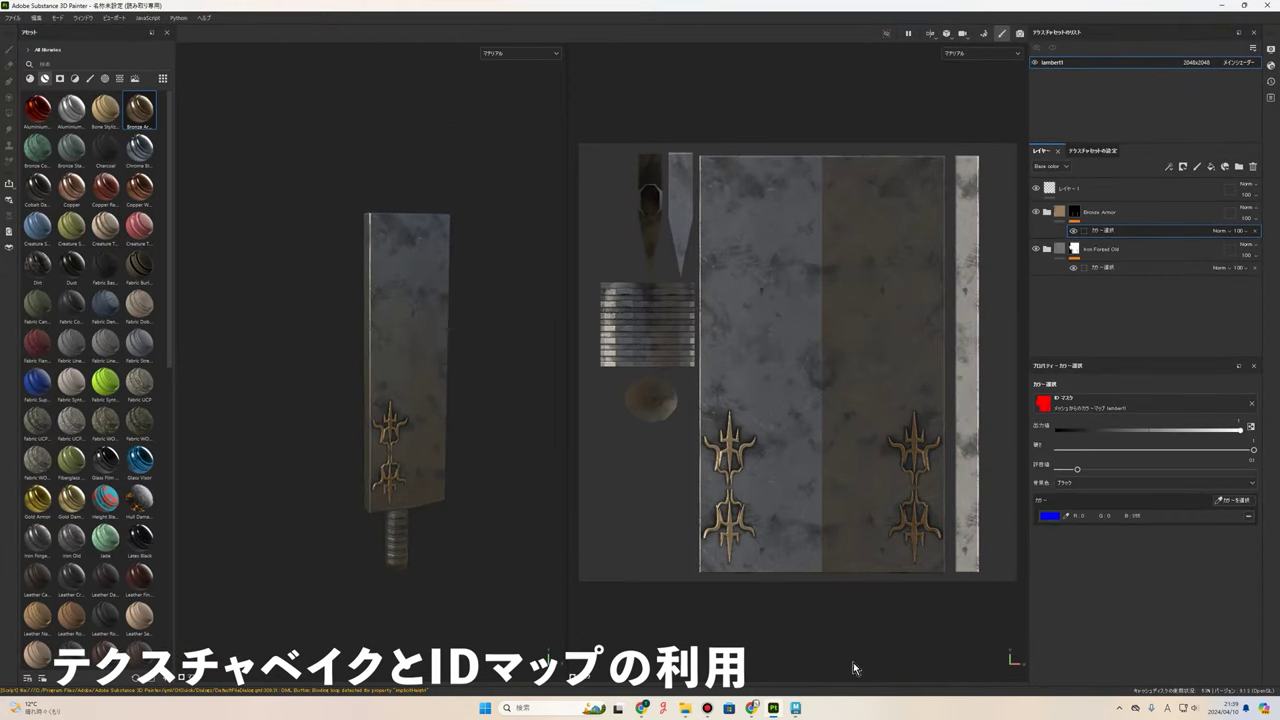
click(797, 710)
mouse_move(710, 478)
alt+mouse_down()
mouse_move(608, 504)
mouse_move(533, 441)
mouse_move(543, 430)
alt+mouse_up()
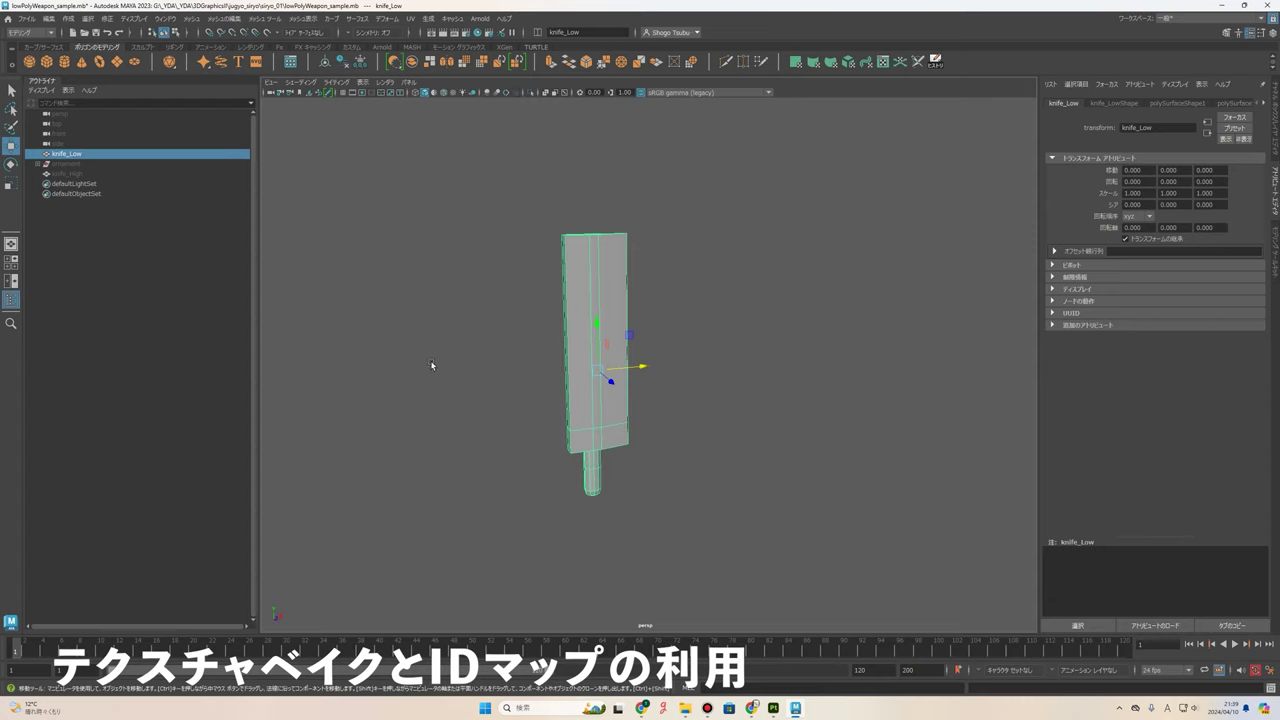
alt+right_drag(711, 509, 700, 528)
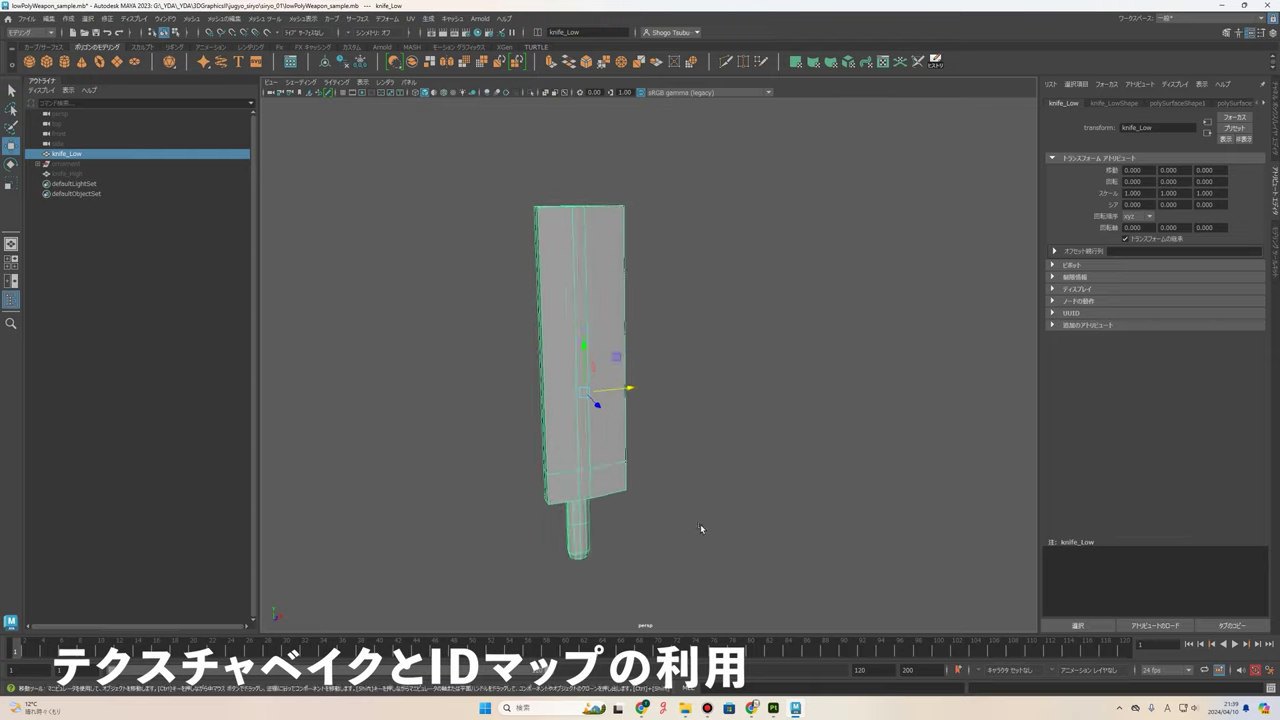